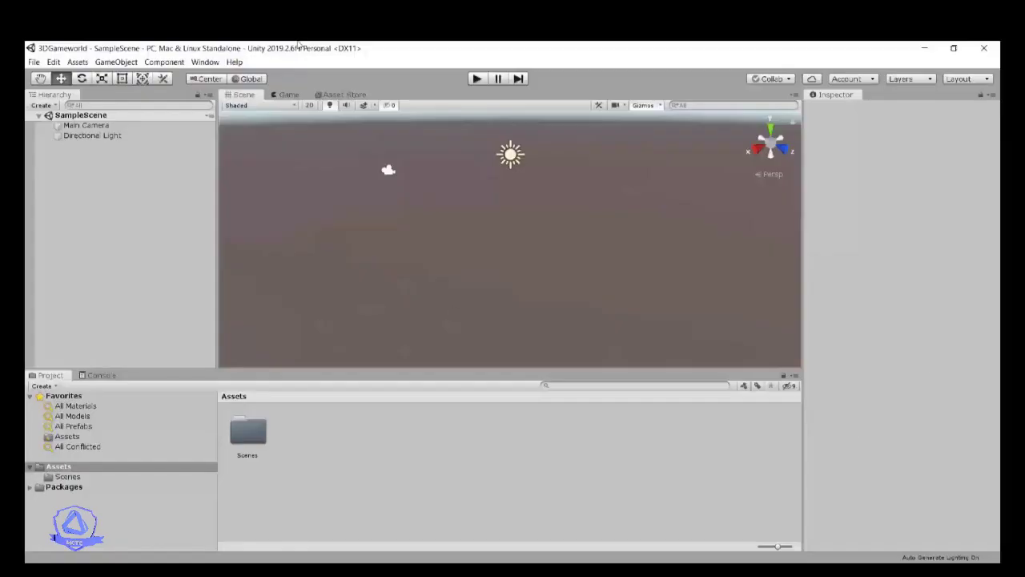
Revert the editor's window layouts to the factory settings
left_click(205, 62)
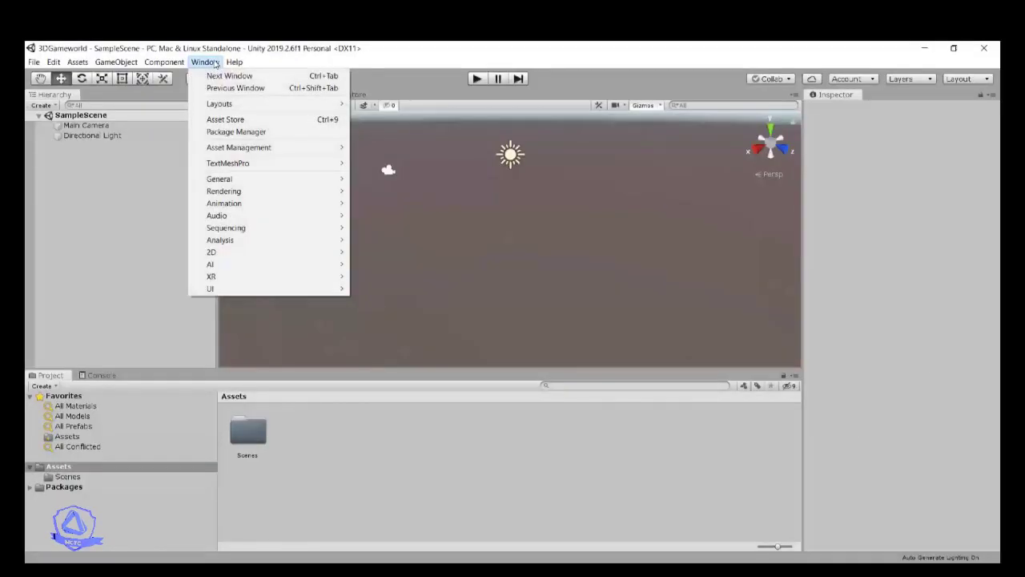
mouse_move(241, 109)
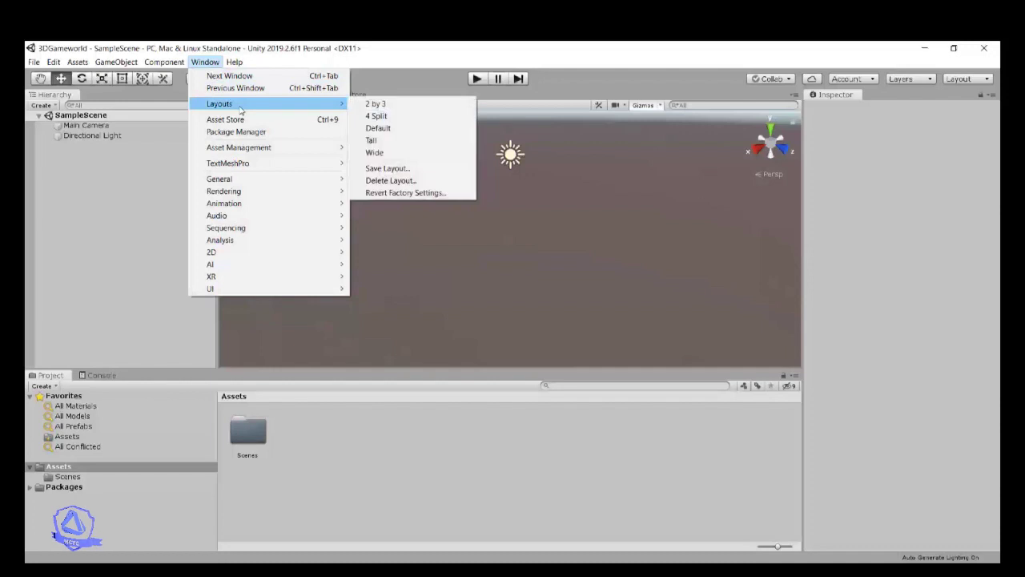
left_click(453, 195)
left_click(544, 331)
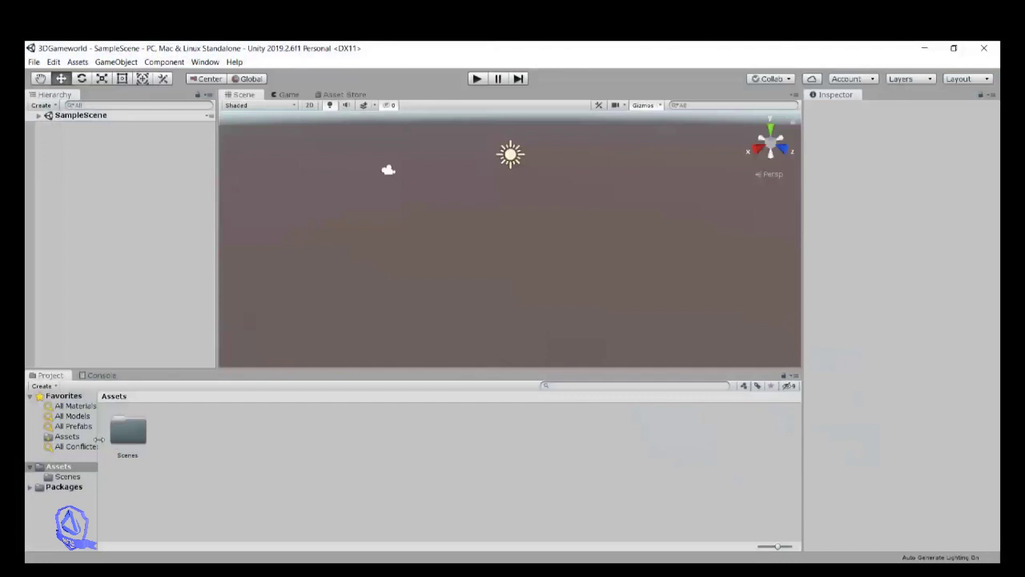
Expand SampleScene, select Main Camera, and widen both the Project window's folder column and the Inspector
left_click_drag(99, 439, 205, 442)
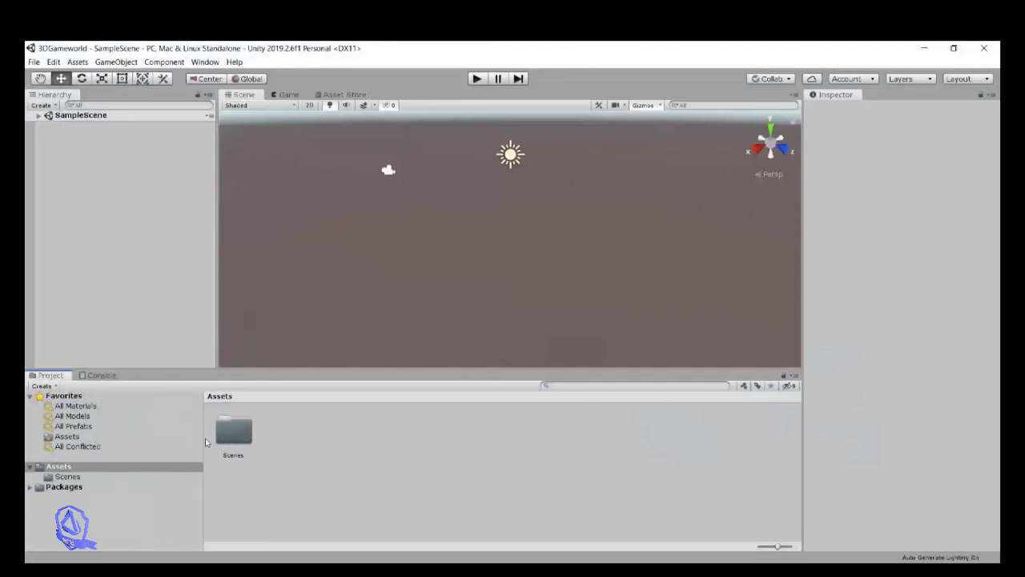
left_click(39, 115)
left_click(80, 127)
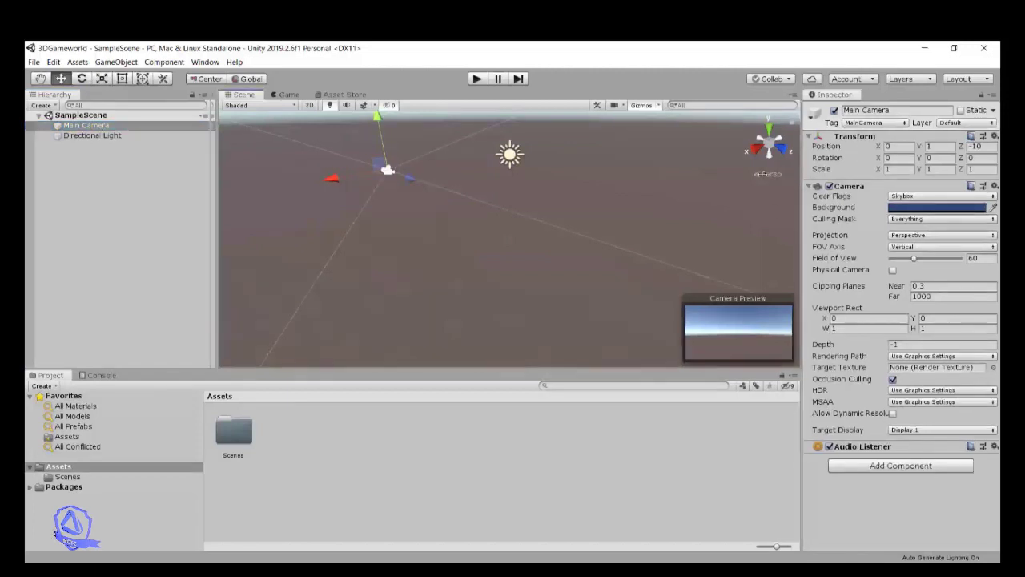
left_click_drag(804, 173, 762, 175)
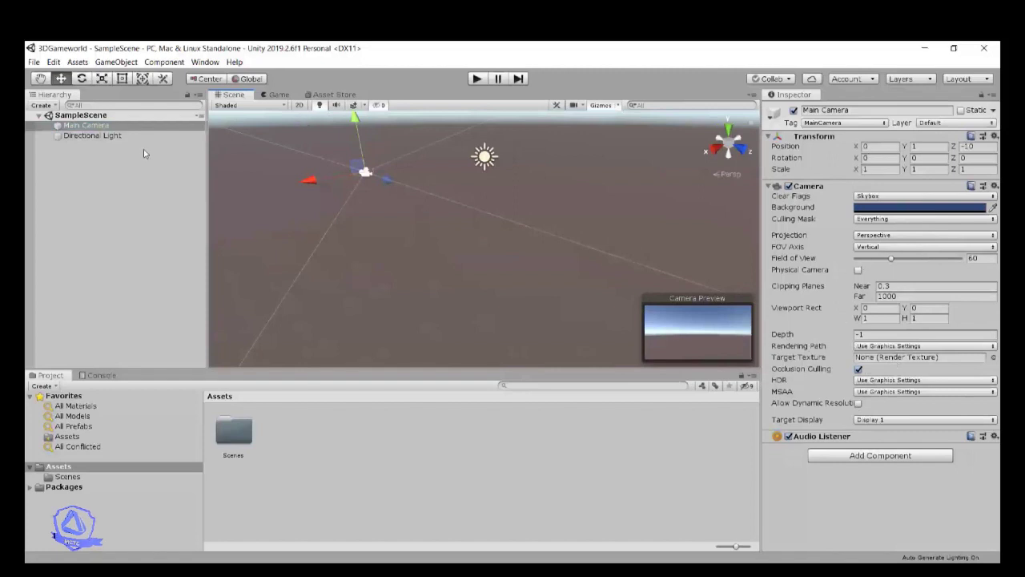
Compare the component settings of Main Camera and Directional Light, and frame Directional Light in the Scene view
left_click(117, 137)
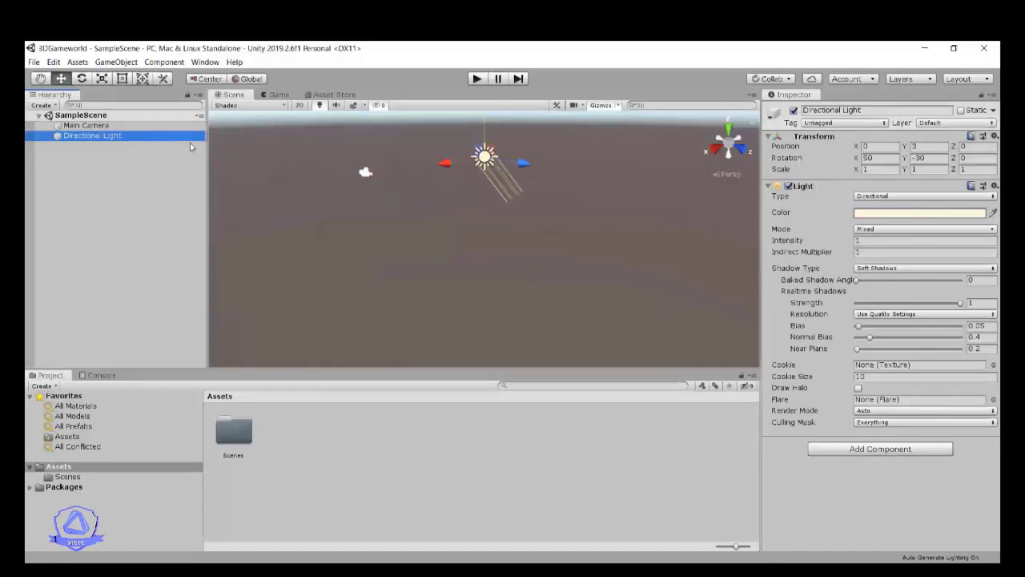
left_click(104, 126)
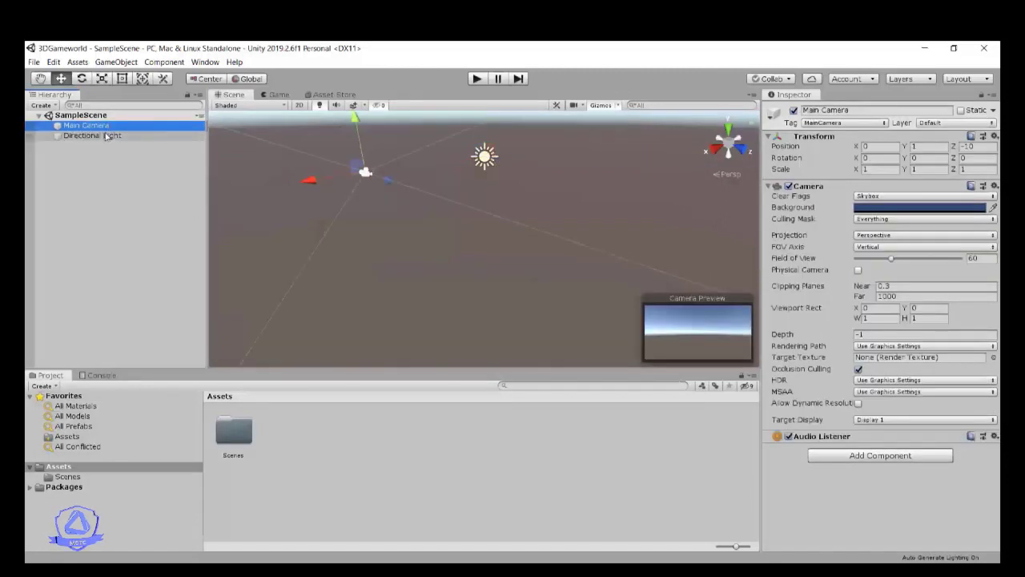
left_click(107, 135)
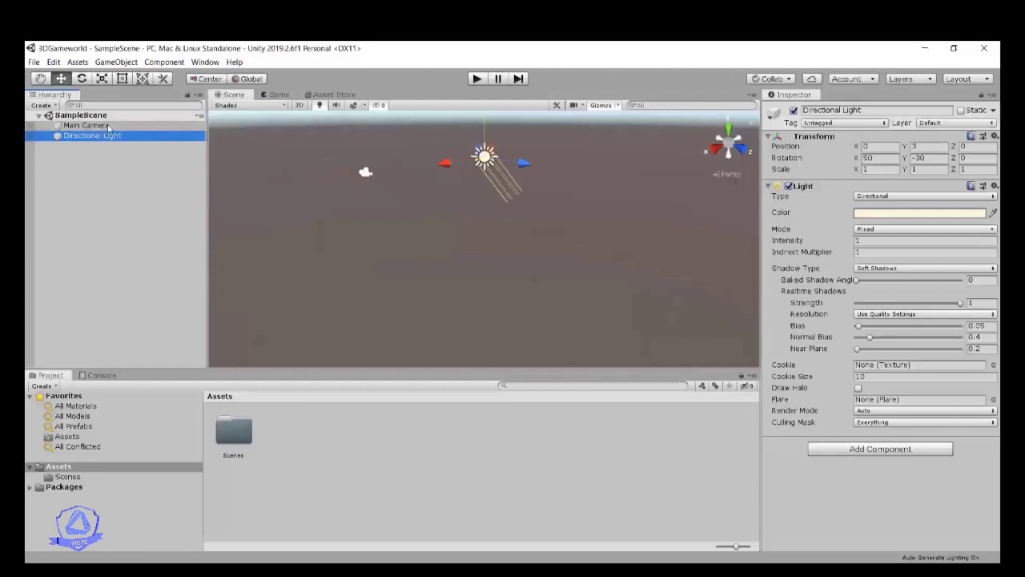
left_click(108, 125)
left_click(110, 136)
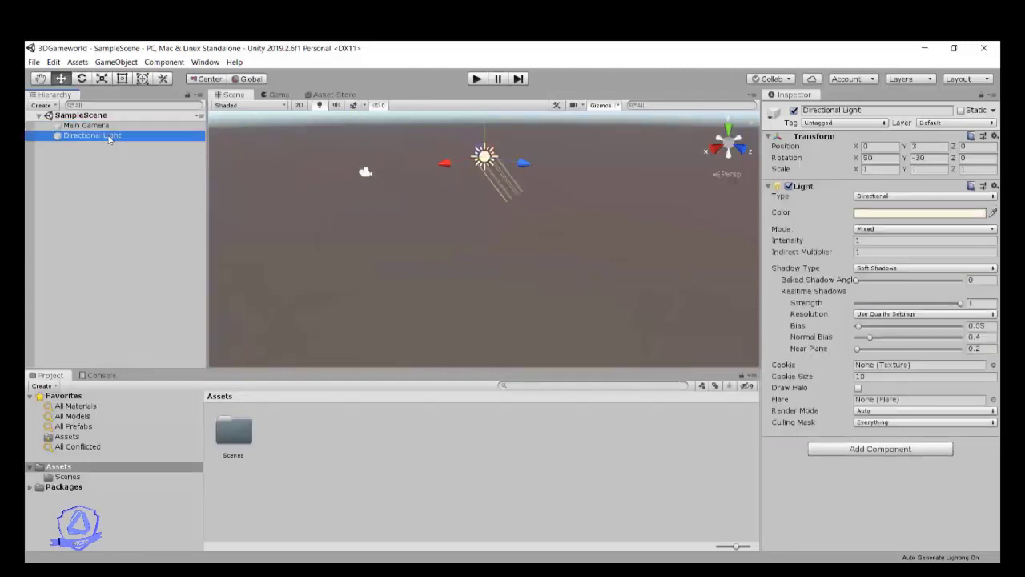
left_click(109, 126)
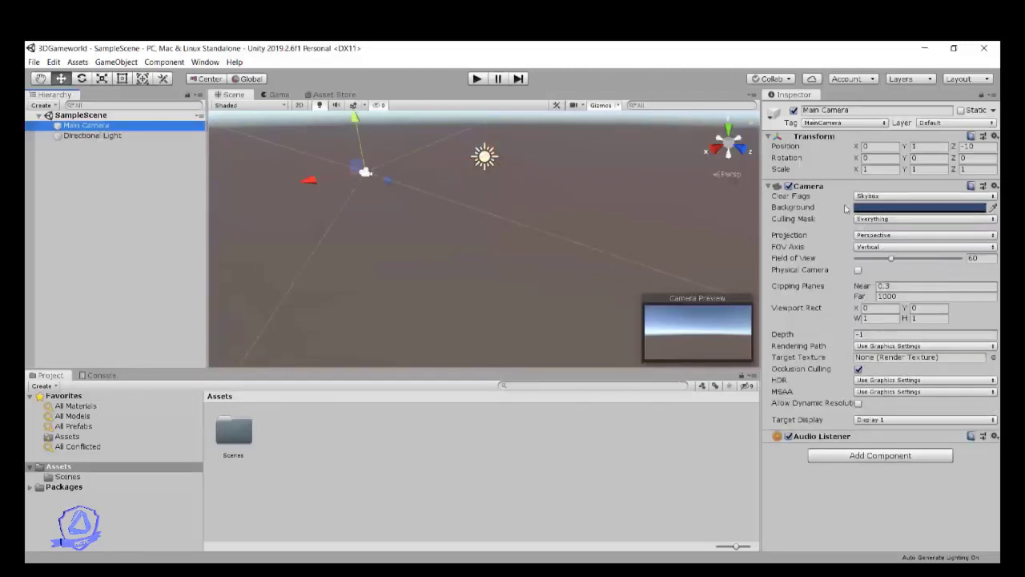
left_click(120, 137)
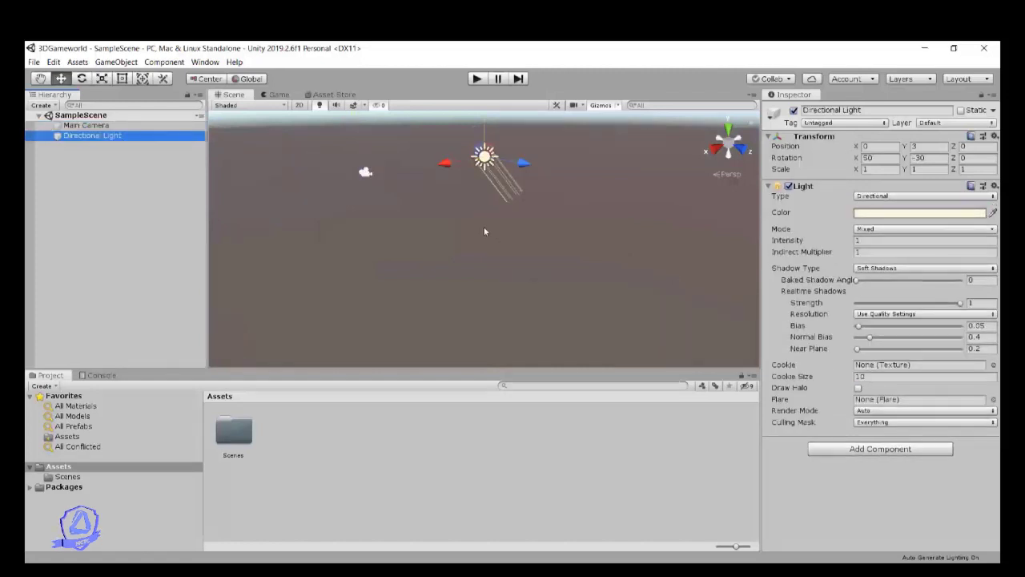
key("f")
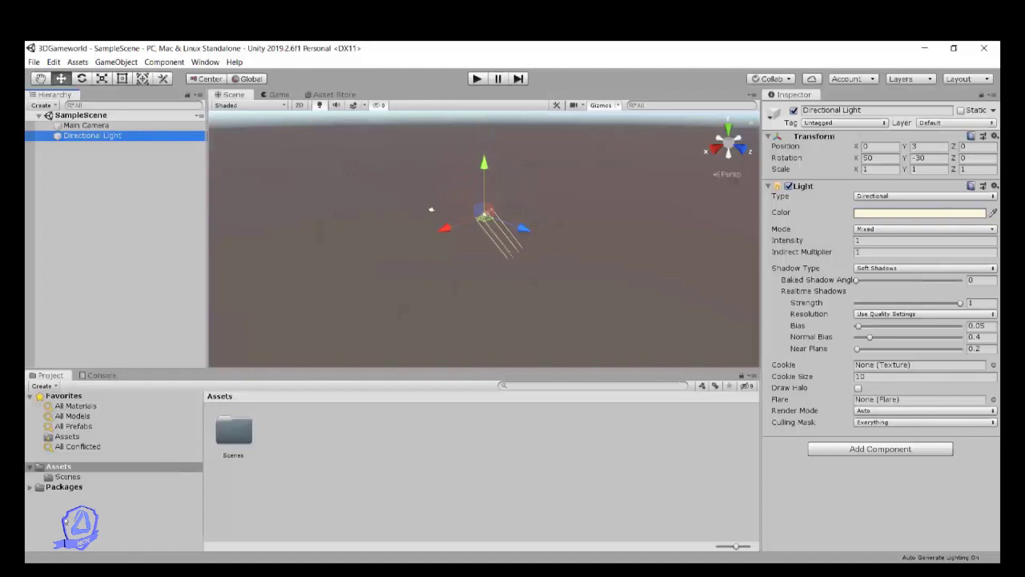
Add a 3D Terrain object to SampleScene with the Assets folder selected, and frame the terrain in the Scene view
left_click(57, 477)
left_click(64, 467)
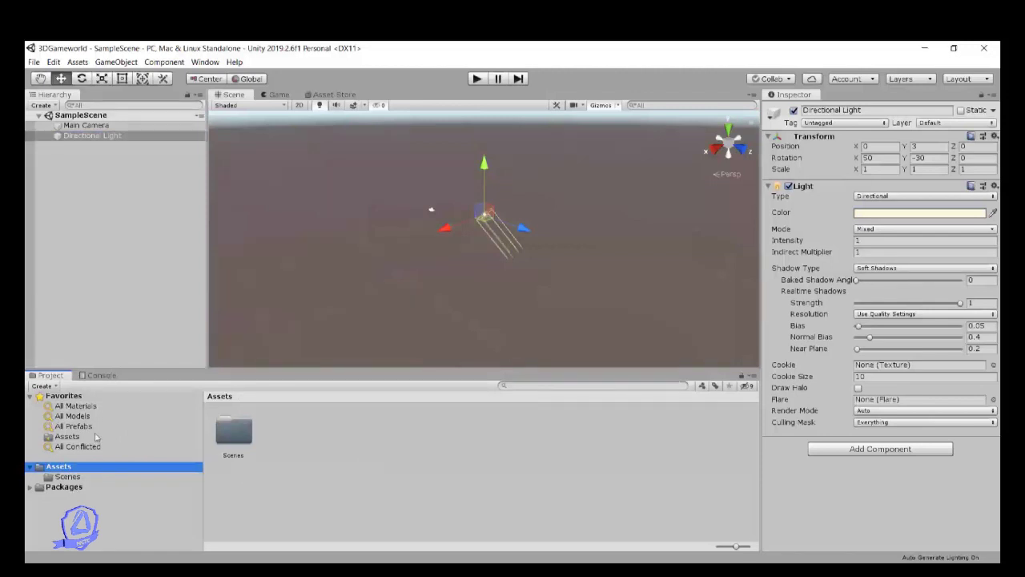
left_click(126, 63)
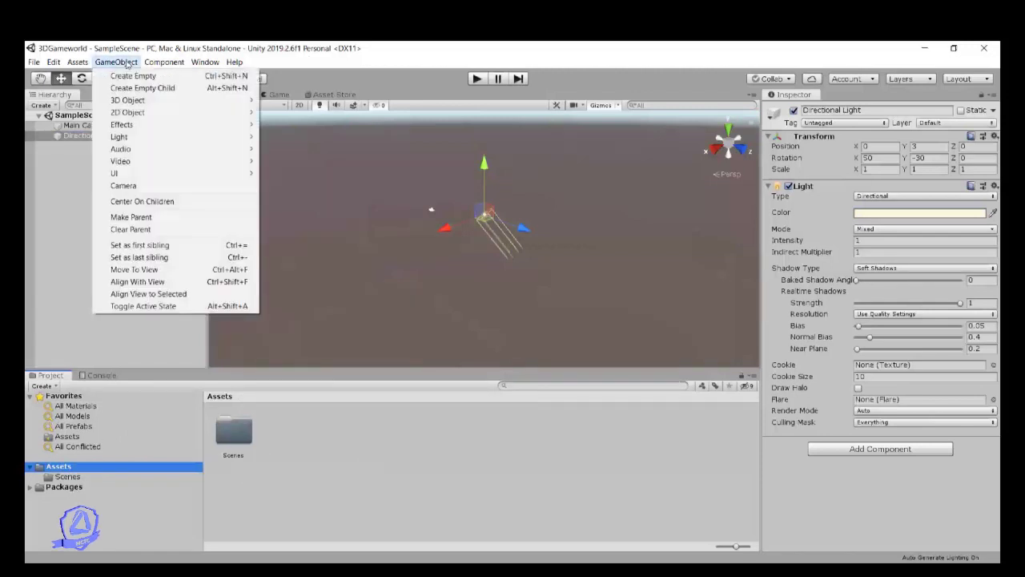
mouse_move(130, 101)
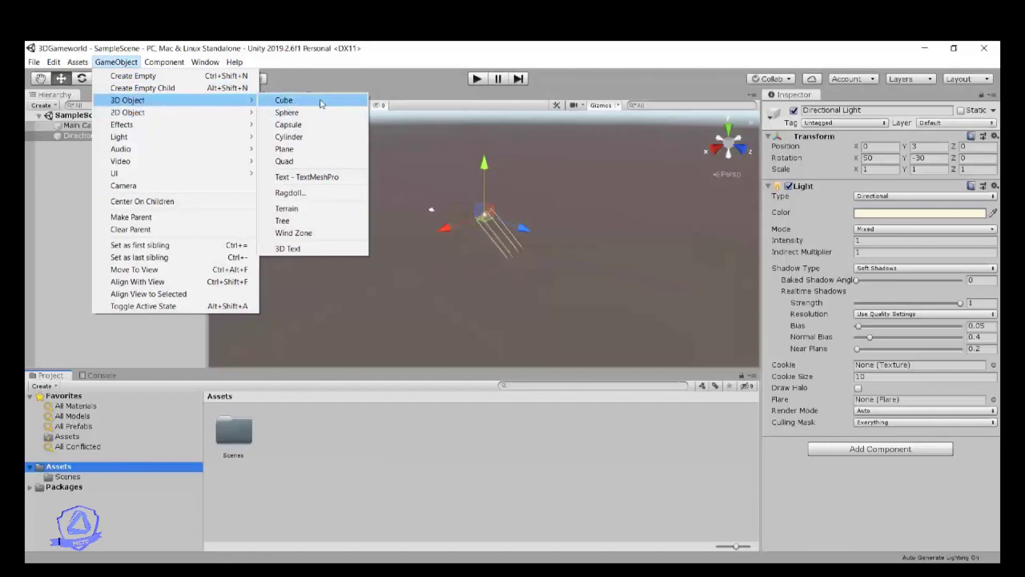
left_click(316, 208)
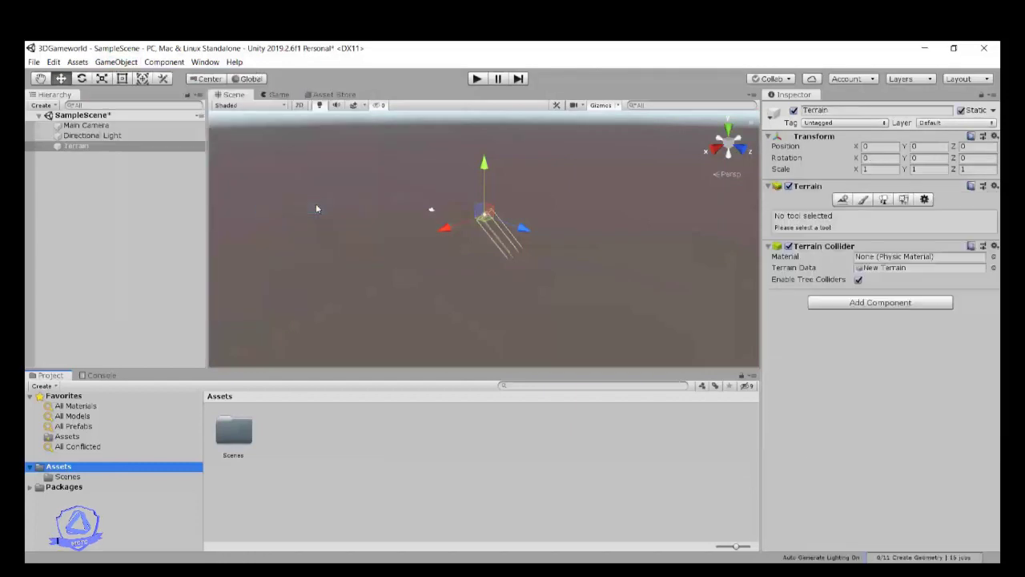
double_click(77, 146)
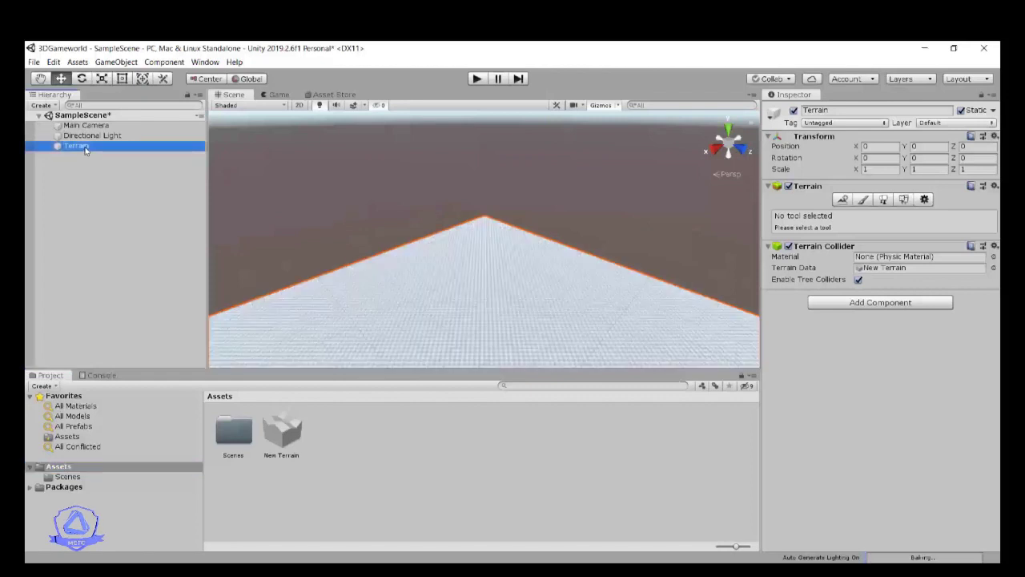
Inspect the whole terrain from several angles, keeping it selected with the Move tool active
left_click_drag(682, 290, 352, 170, "alt")
left_click(38, 79)
left_click(61, 78)
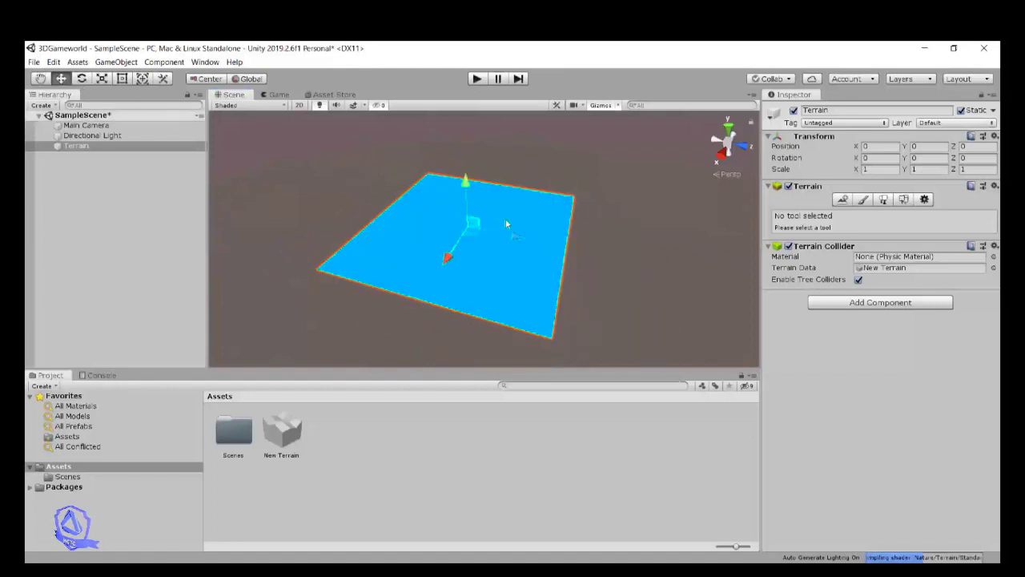
left_click_drag(488, 189, 317, 185, "alt")
left_click(452, 268)
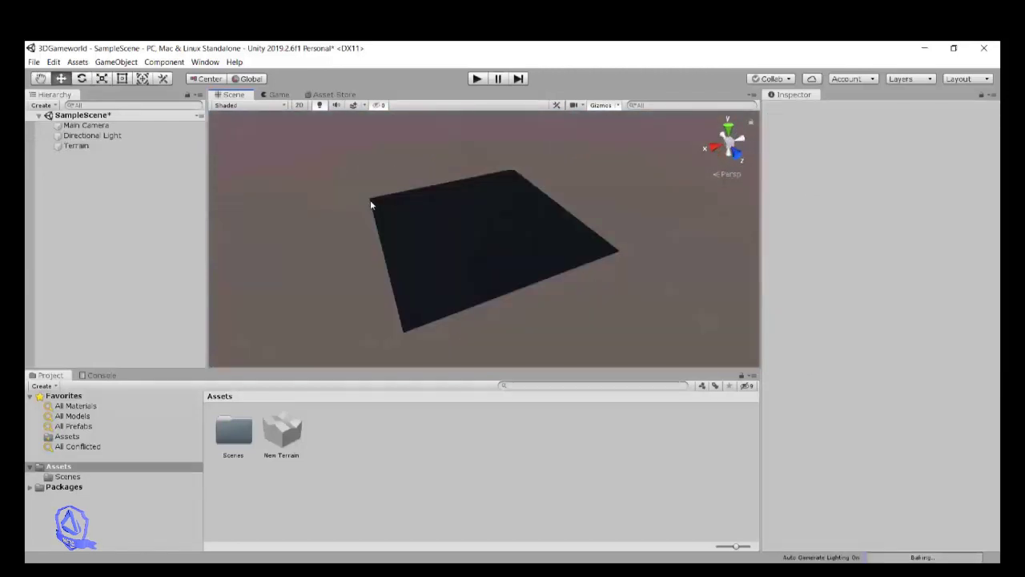
key("ctrl+z")
left_click_drag(314, 217, 434, 264, "alt")
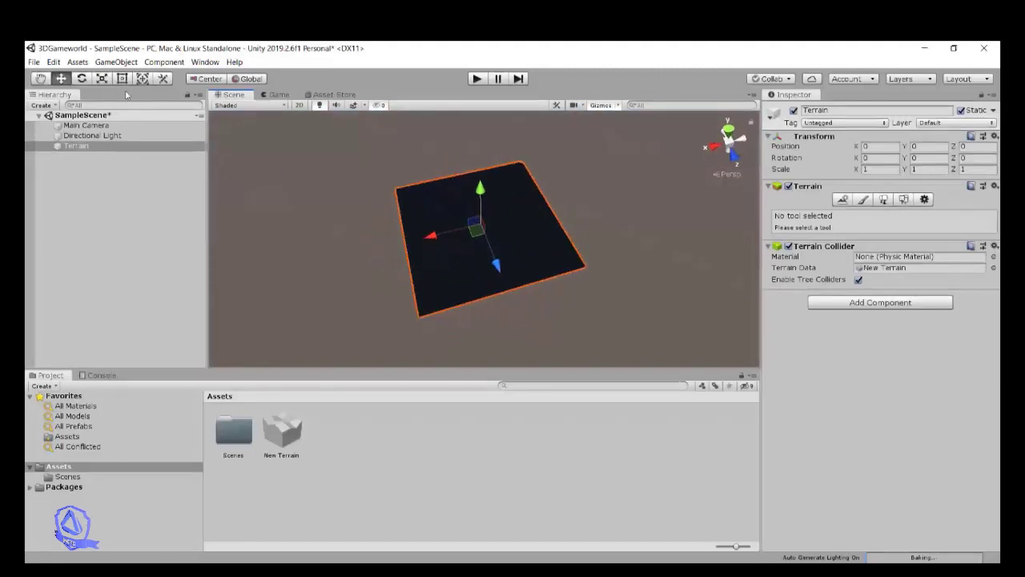
Turn off scene lighting in the Scene view and check the terrain's shading from different angles
left_click(320, 105)
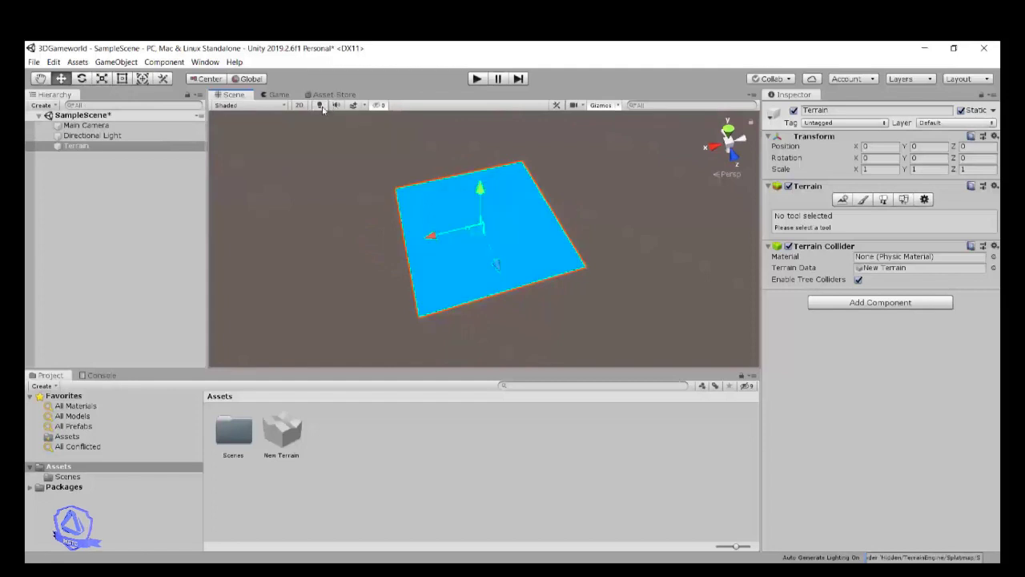
mouse_move(332, 195)
left_mouse_down("alt")
mouse_move(423, 140)
mouse_move(436, 168)
mouse_move(376, 242)
mouse_move(606, 193)
mouse_move(399, 207)
left_mouse_up("alt")
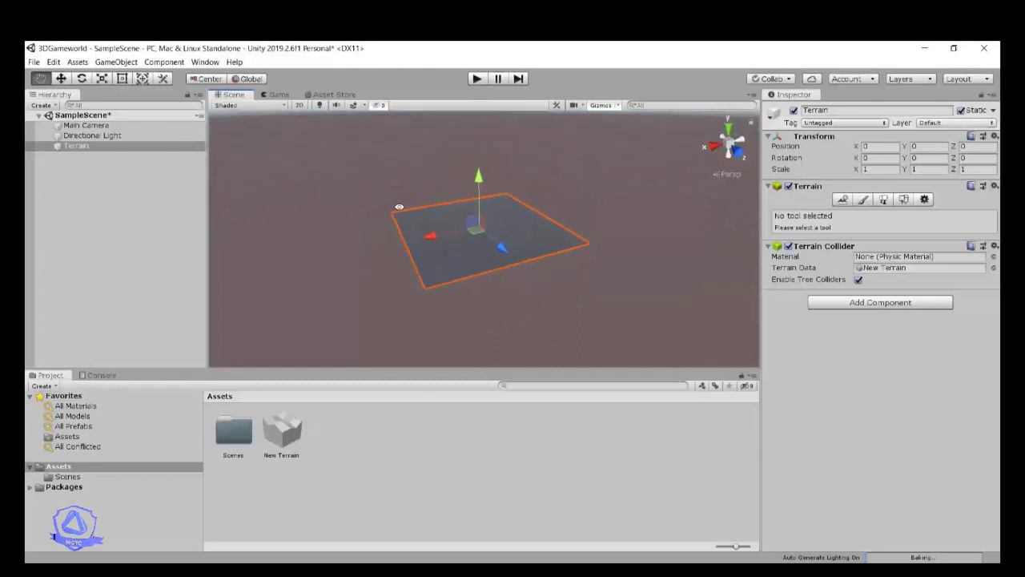
left_click(319, 104)
left_click(318, 105)
left_click_drag(530, 267, 388, 201, "alt")
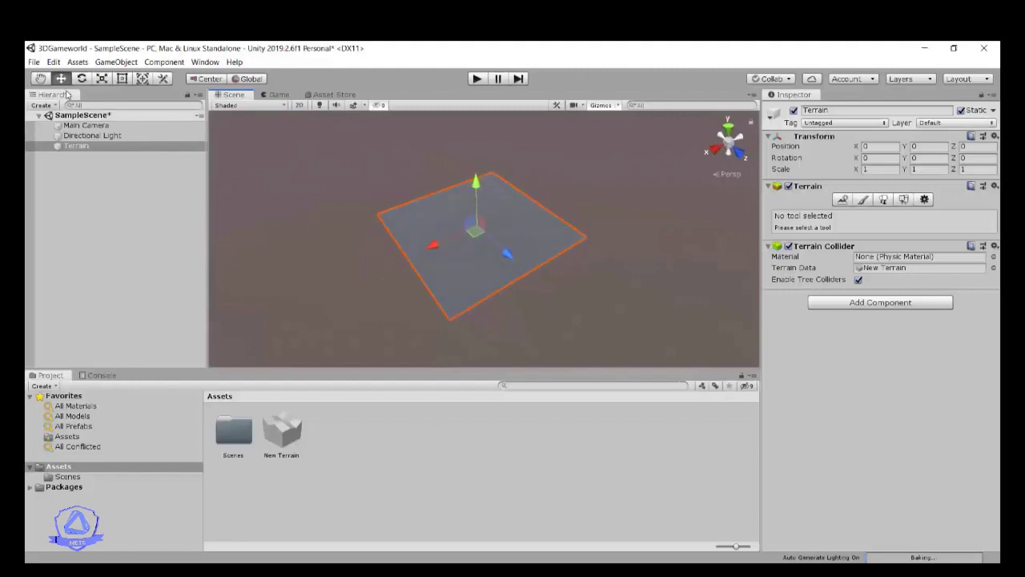
Compare the terrain's move handle at the Pivot and Center positions, ending on Center
left_click(207, 78)
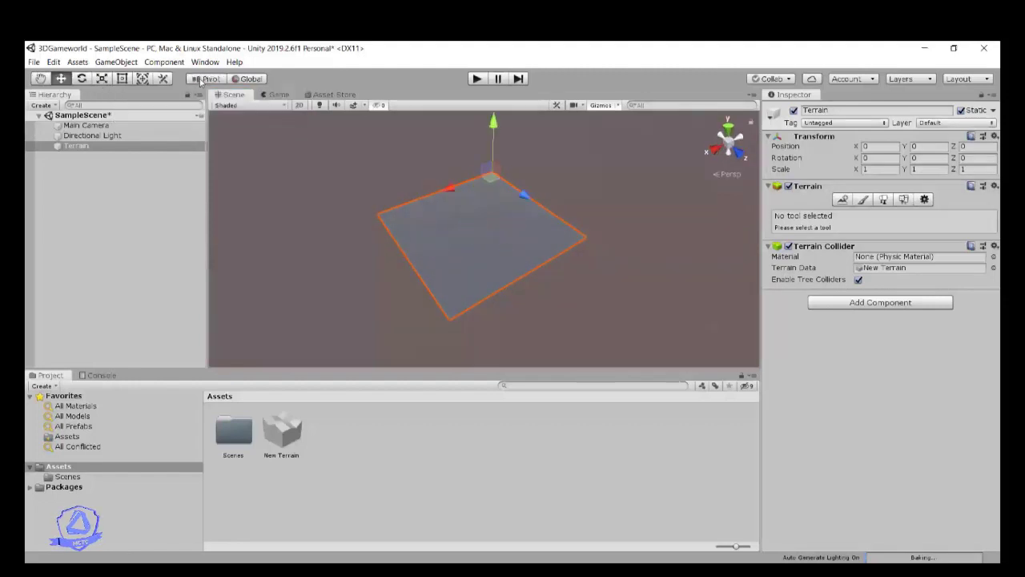
left_click(200, 82)
left_click_drag(304, 235, 462, 211, "alt")
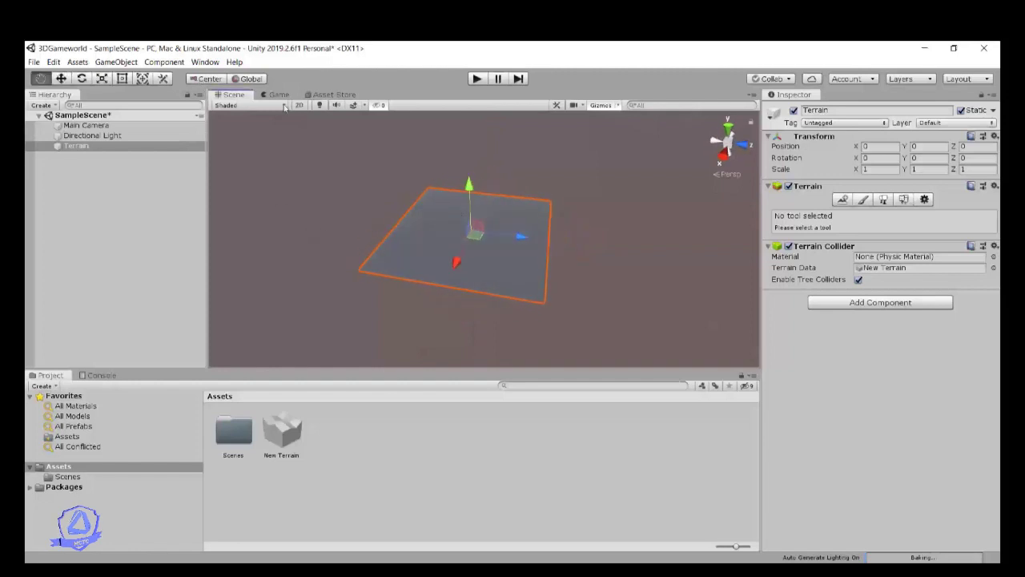
left_click(209, 80)
left_click(209, 79)
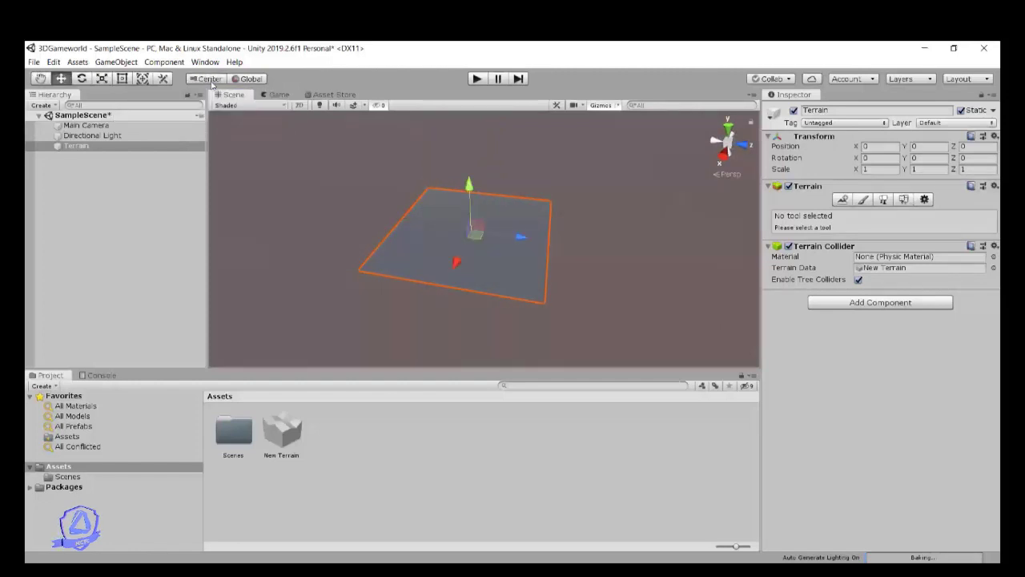
left_click(210, 79)
left_click(210, 80)
left_click(211, 81)
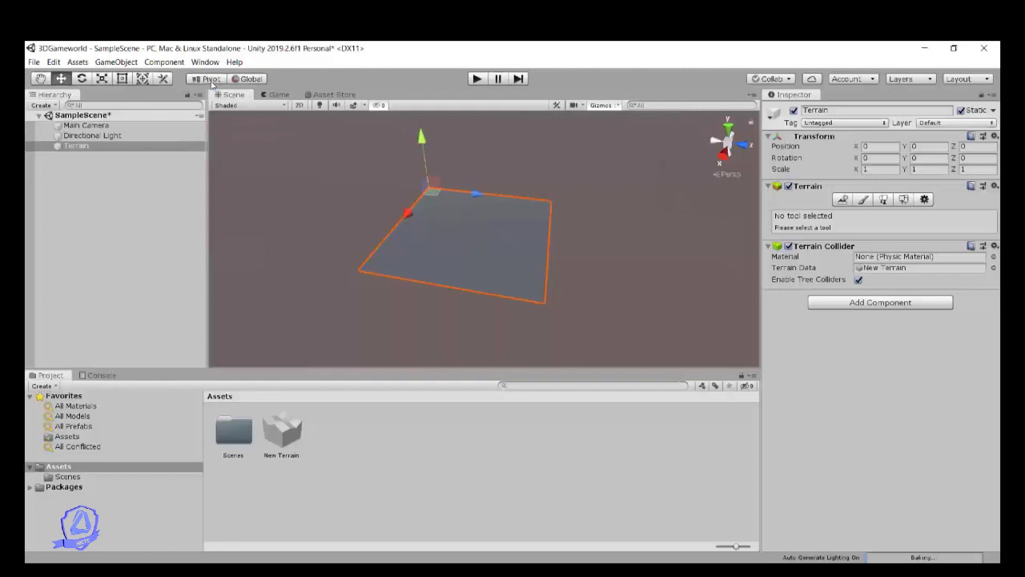
left_click(211, 81)
Examine the terrain up close and review how Main Camera and Directional Light are placed relative to it
left_click_drag(482, 259, 370, 265, "alt")
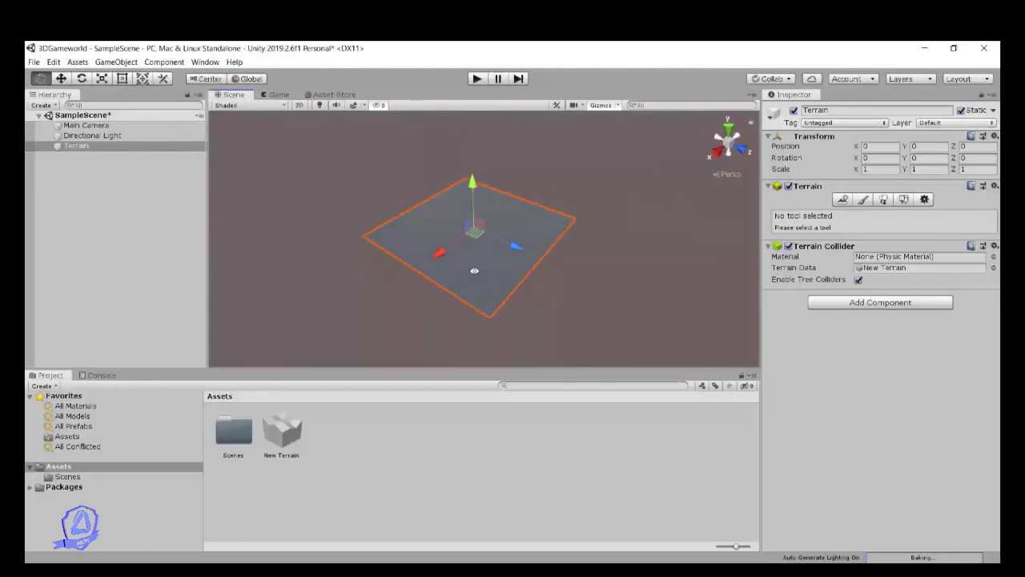
scroll(514, 248, "up", 8, "alt")
left_click_drag(501, 252, 366, 277, "alt")
left_click_drag(542, 256, 584, 275, "alt")
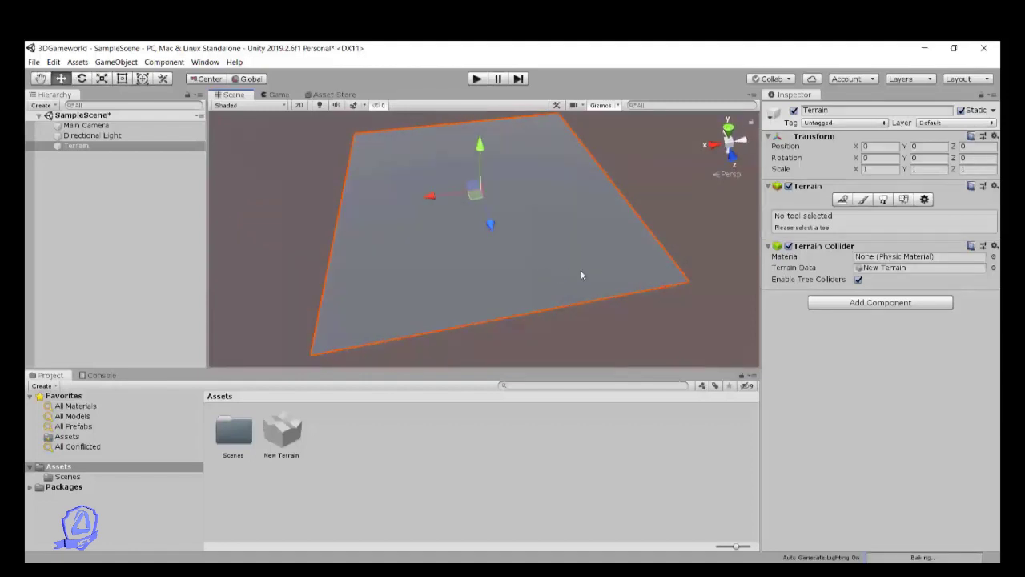
left_click(124, 125)
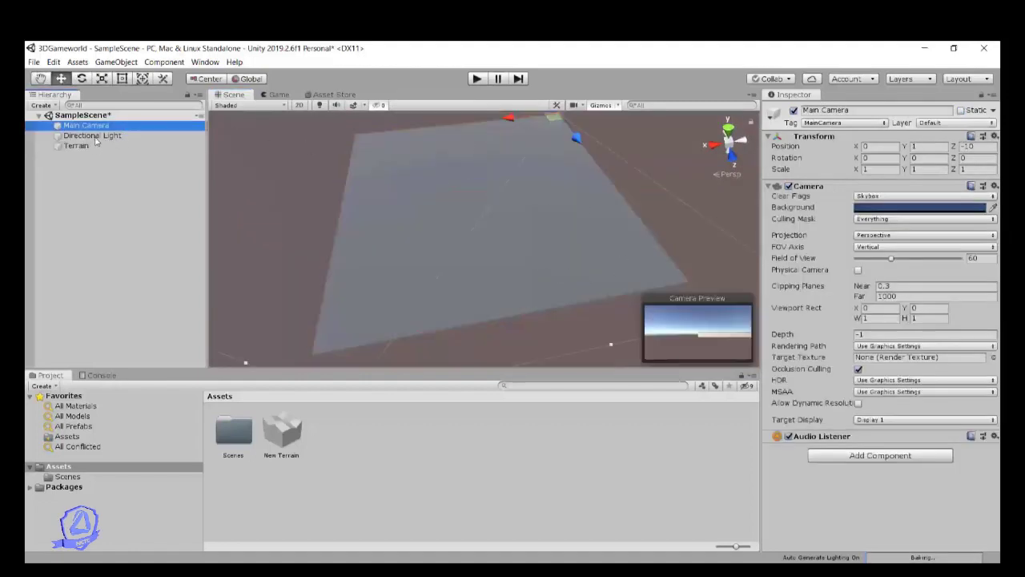
left_click(95, 140)
Create four neighbor terrains, one along each edge of the original terrain, using Create Neighbor Terrains
left_click(80, 146)
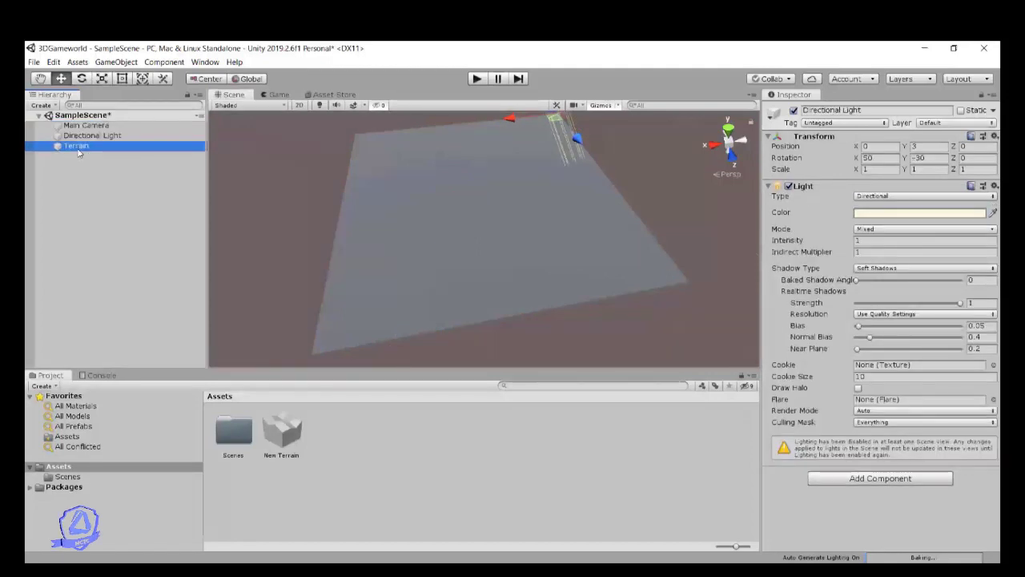
left_click_drag(362, 249, 530, 265, "alt")
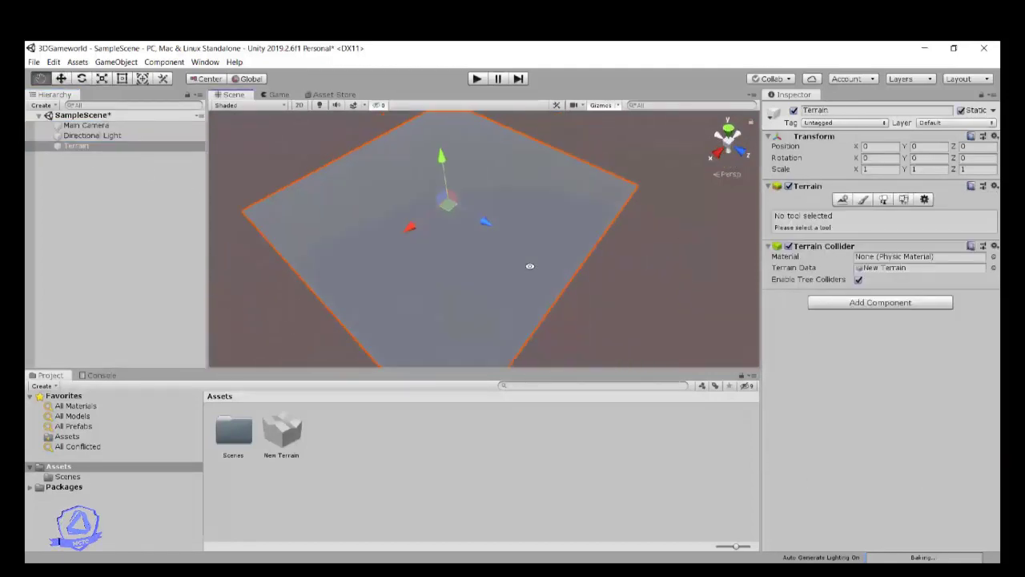
left_click(841, 199)
scroll(508, 217, "down", 5)
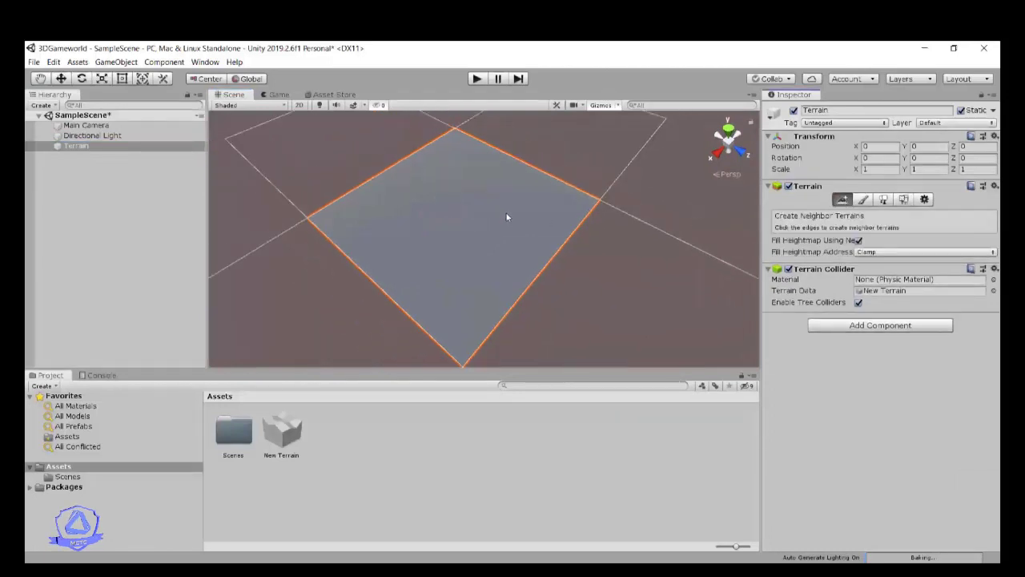
left_click_drag(497, 241, 533, 213, "alt")
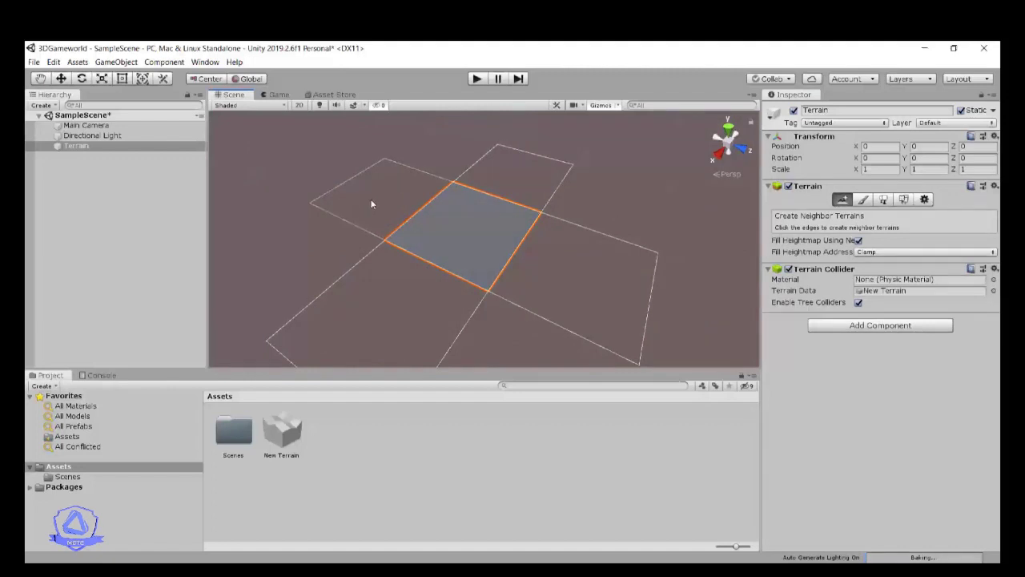
left_click(397, 298)
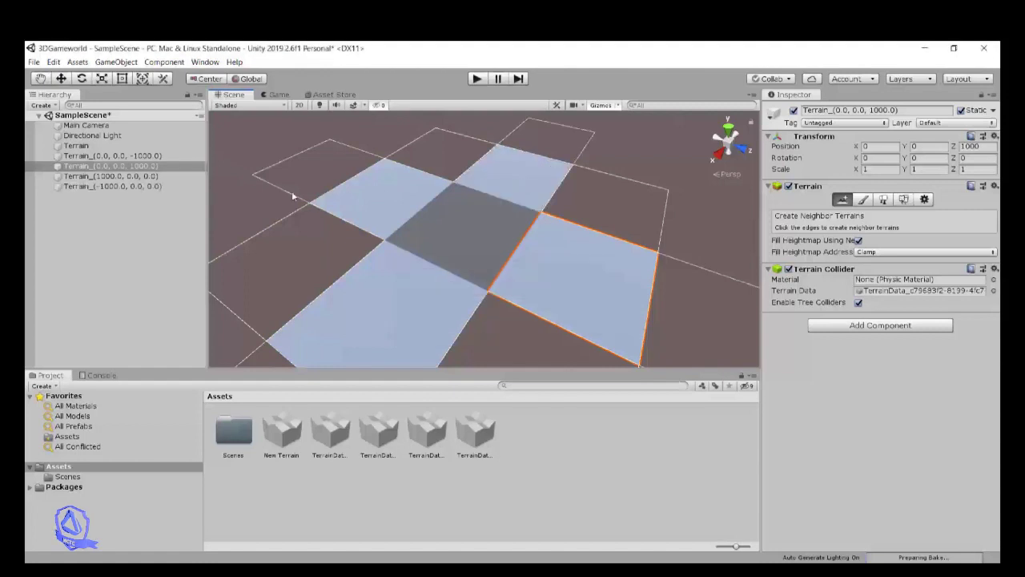
Delete the four neighbor terrains from the scene, keeping only the original terrain
left_click(135, 187, "shift")
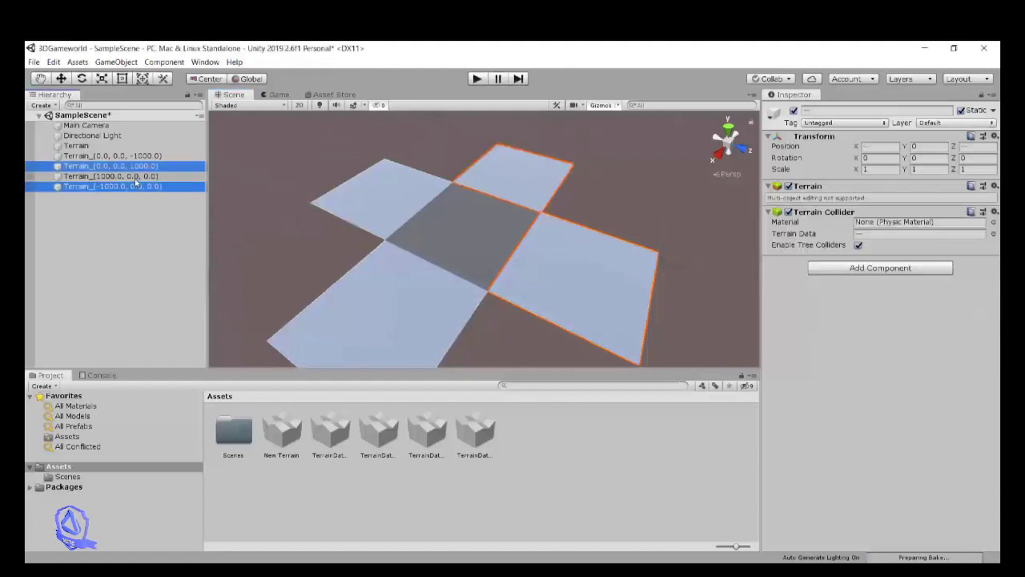
left_click(138, 156, "ctrl")
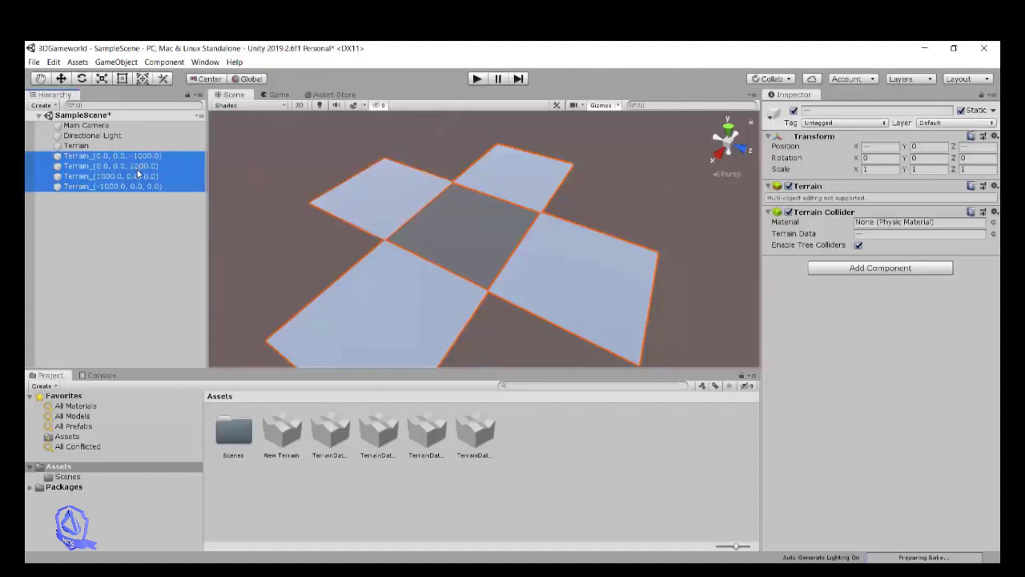
right_click(138, 173)
left_click(167, 230)
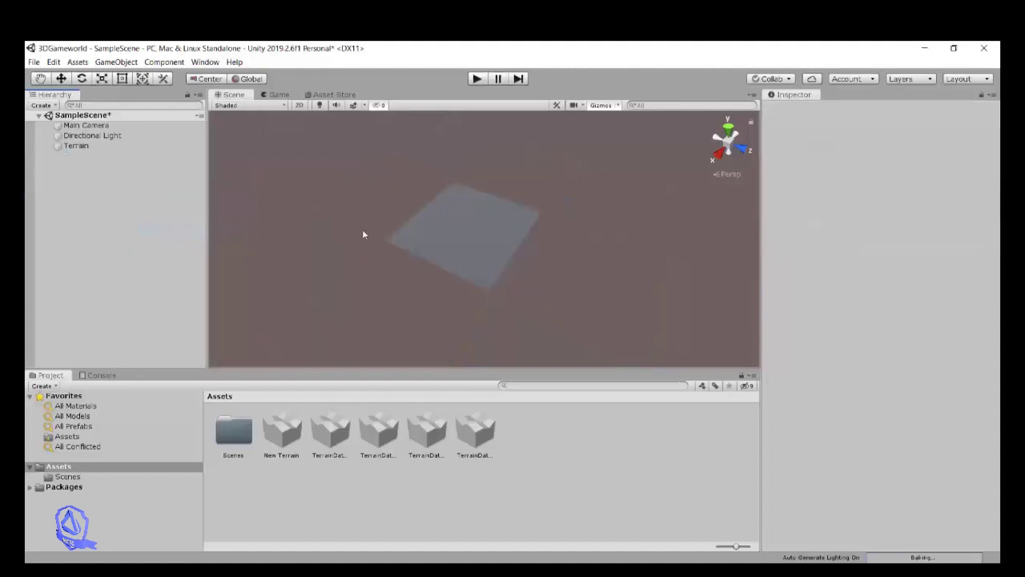
Select the remaining terrain and set up Paint Terrain in Raise or Lower Terrain mode with the soft round brush builtin_brush_2
left_click(463, 247)
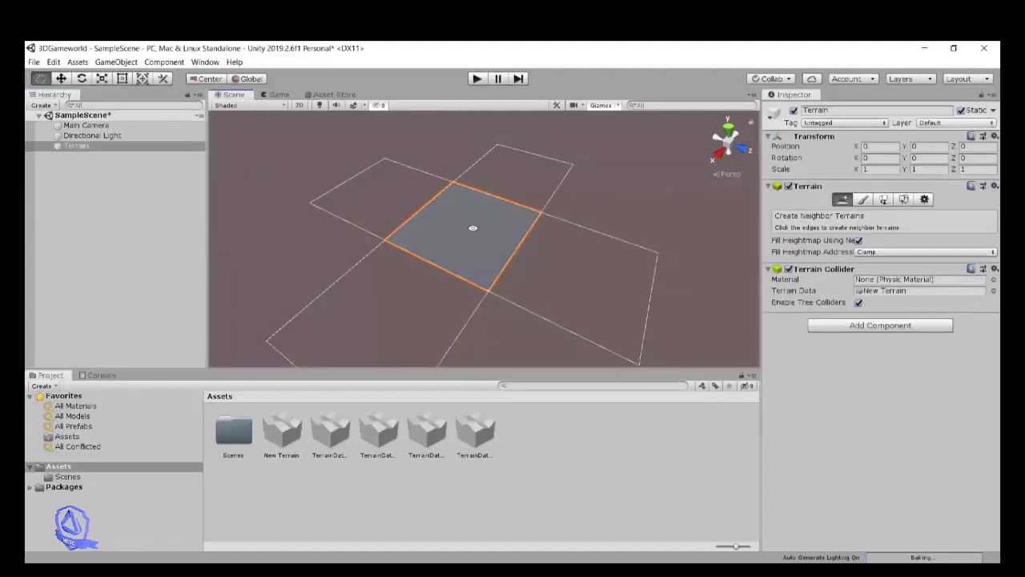
mouse_move(473, 227)
left_mouse_down("alt")
mouse_move(410, 181)
mouse_move(531, 229)
mouse_move(462, 253)
mouse_move(414, 208)
mouse_move(447, 265)
mouse_move(473, 256)
mouse_move(473, 238)
left_mouse_up("alt")
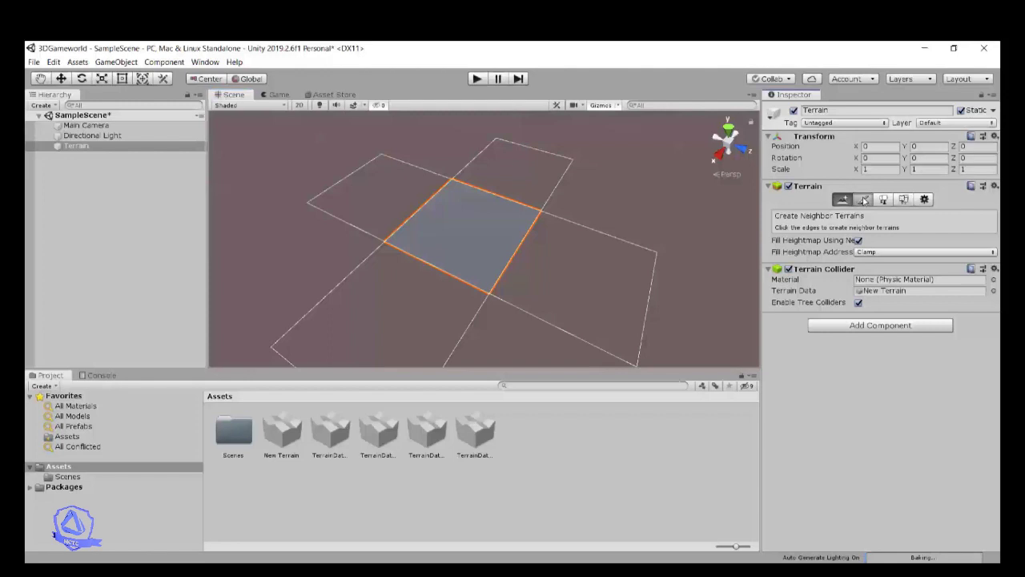
left_click(862, 200)
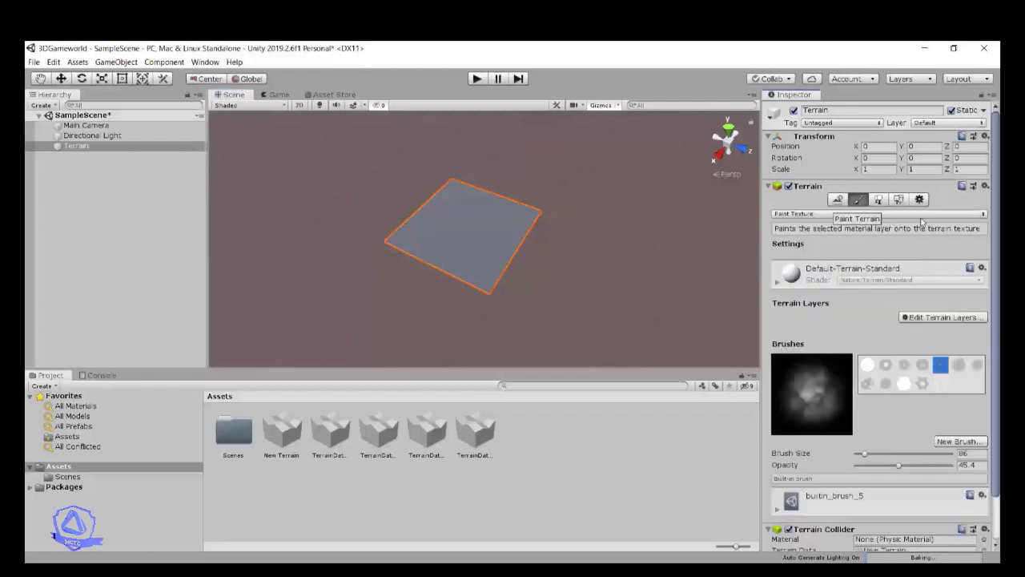
left_click(985, 214)
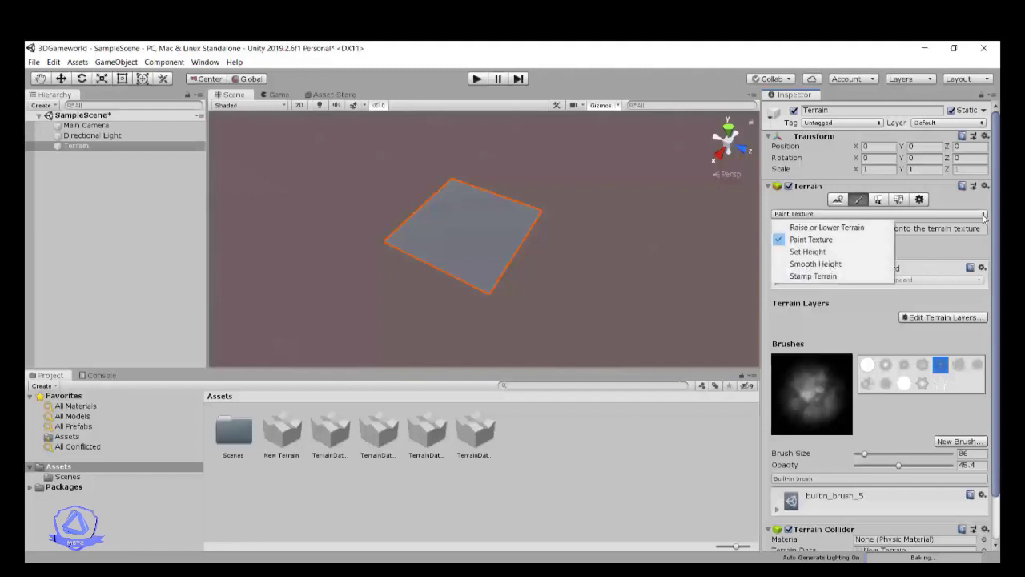
left_click(880, 230)
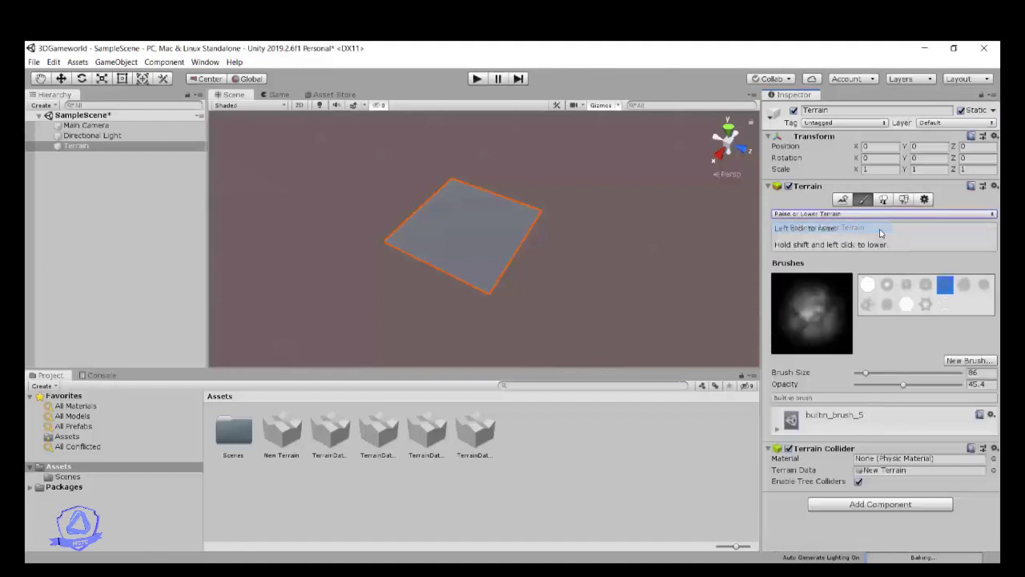
left_click(888, 285)
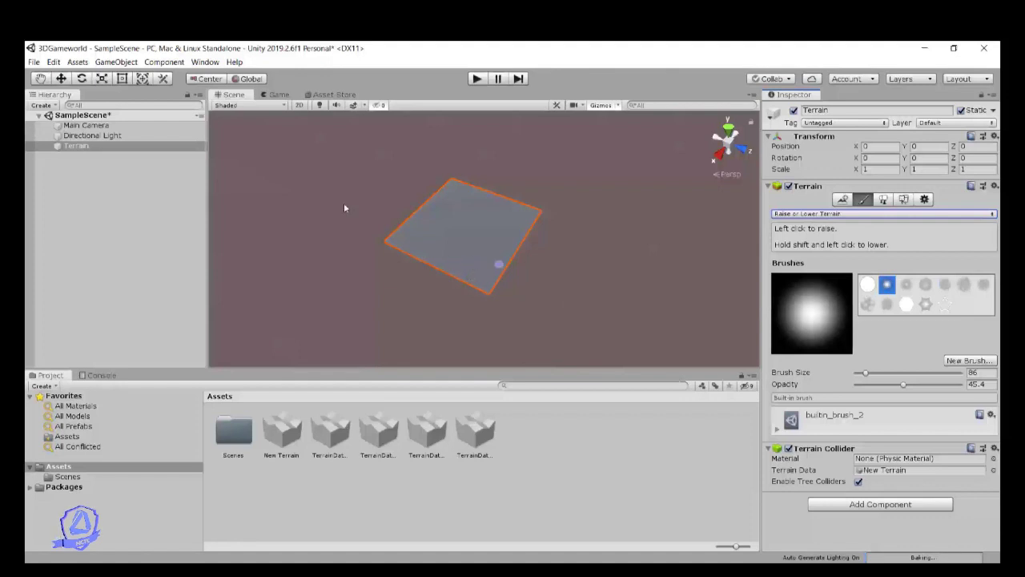
Raise small bumps near the terrain's front corner using Raise or Lower Terrain with the soft round brush builtin_brush_2 at size 86
left_click(40, 78)
scroll(480, 256, "up", 4)
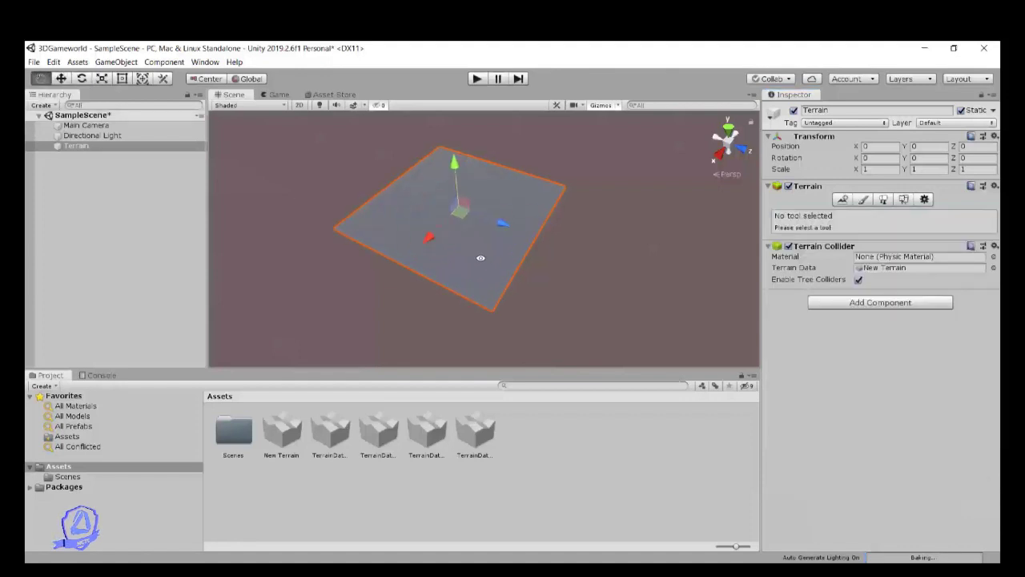
left_click(863, 200)
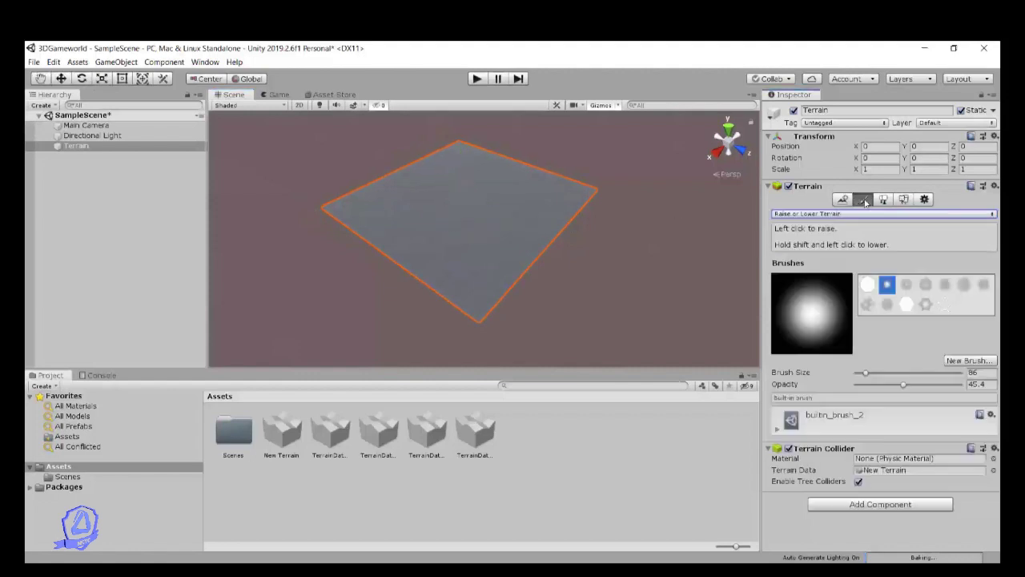
left_click(992, 215)
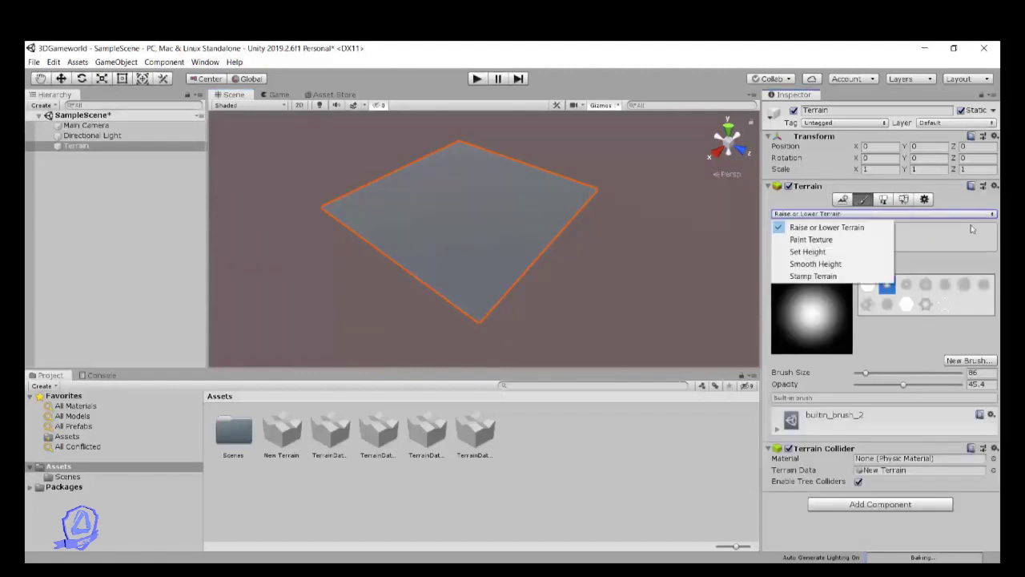
left_click(865, 229)
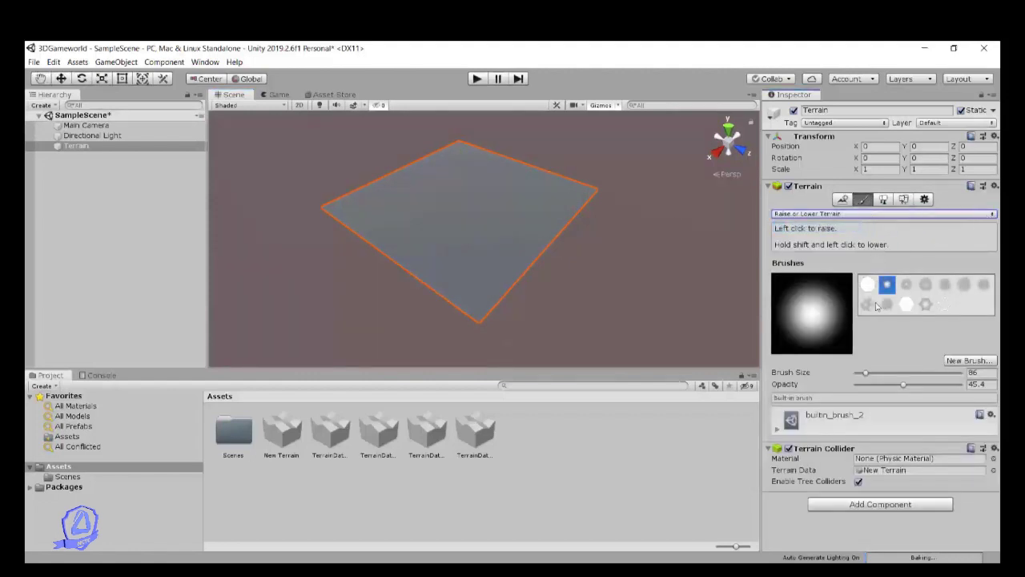
left_click(870, 285)
left_click(886, 285)
scroll(474, 250, "up", 2)
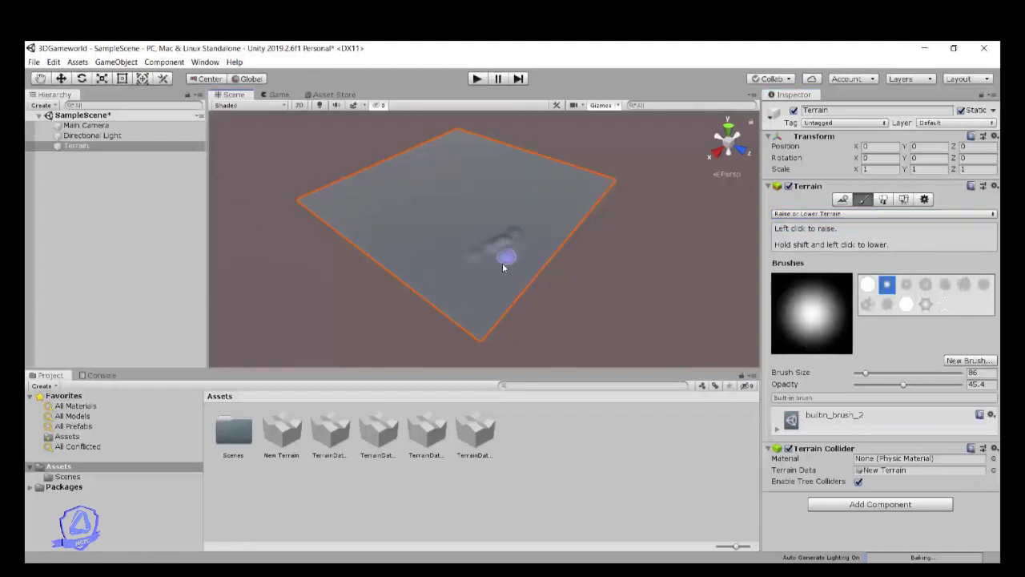
left_click(465, 275)
mouse_move(426, 240)
left_mouse_down()
mouse_move(435, 251)
mouse_move(413, 244)
left_mouse_up()
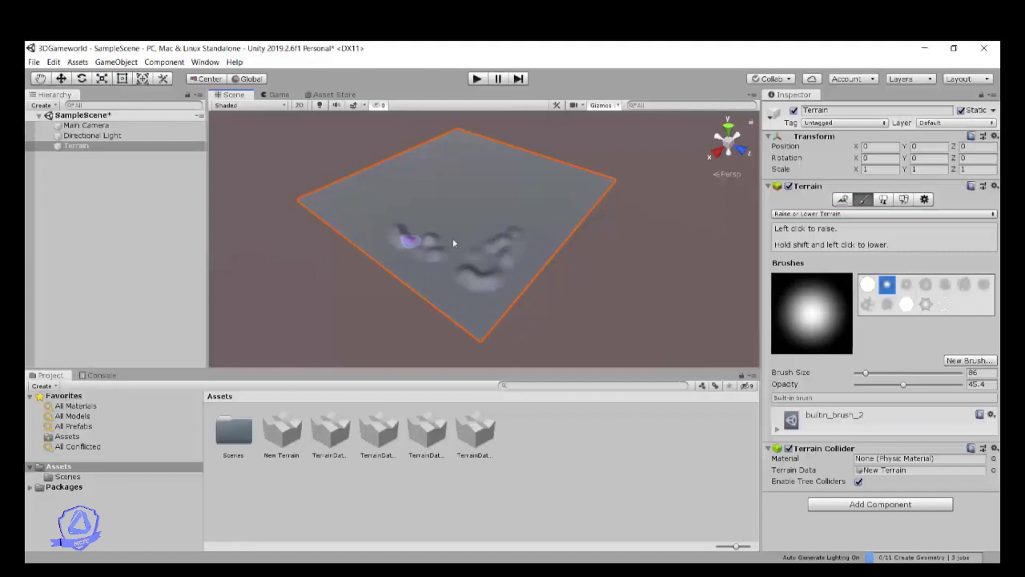
Raise a broad ridge at brush size 348, and add uneven hills with the cellular brush builtin_brush_8 at opacity 69.7
left_click_drag(865, 373, 894, 377)
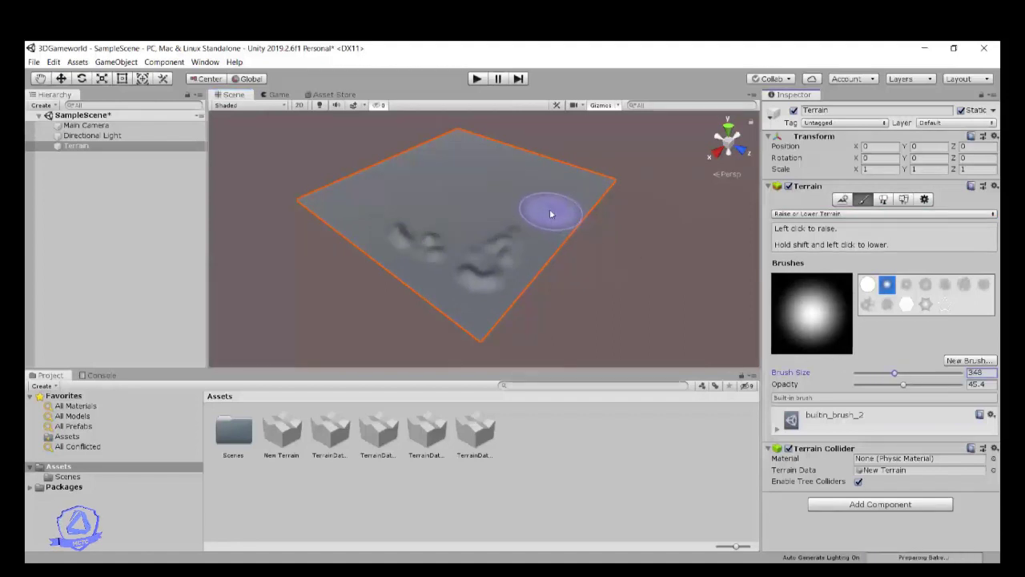
mouse_move(550, 213)
left_mouse_down()
mouse_move(500, 216)
mouse_move(470, 256)
mouse_move(479, 263)
left_mouse_up()
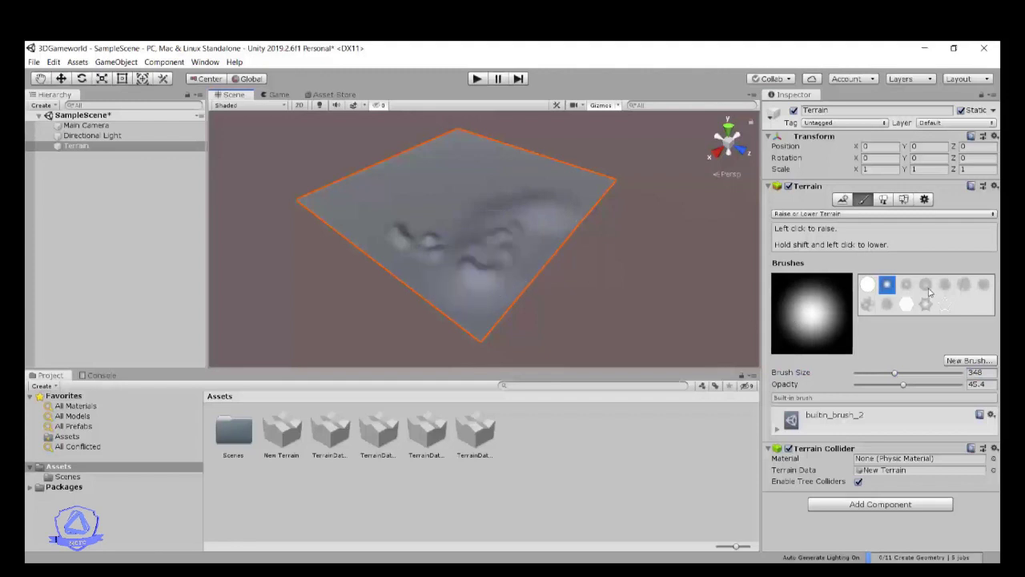
left_click(867, 305)
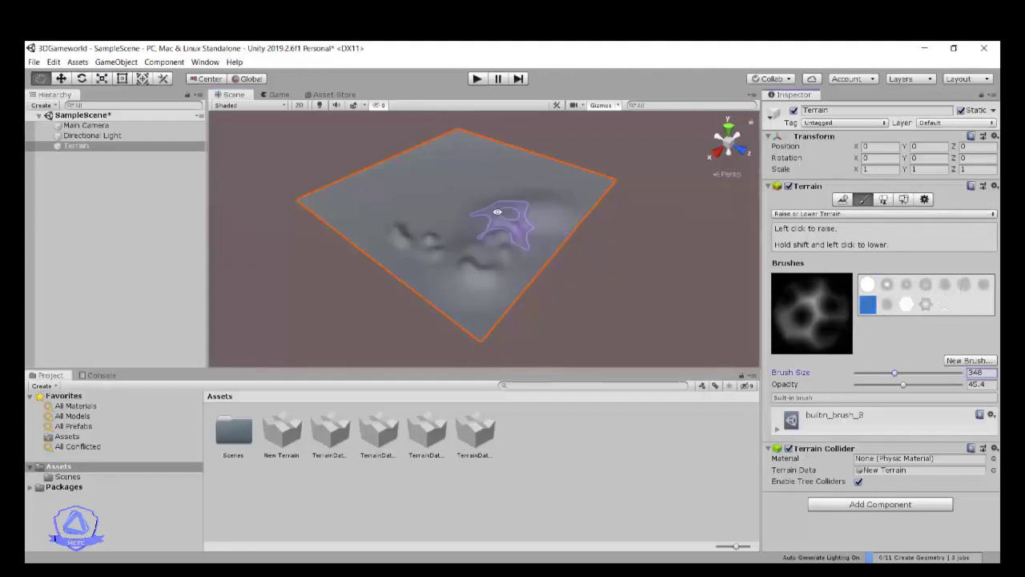
scroll(481, 210, "up", 1)
left_click_drag(411, 203, 446, 221, "alt")
mouse_move(363, 237)
left_mouse_down()
mouse_move(345, 229)
mouse_move(382, 211)
mouse_move(399, 217)
mouse_move(297, 271)
left_mouse_up()
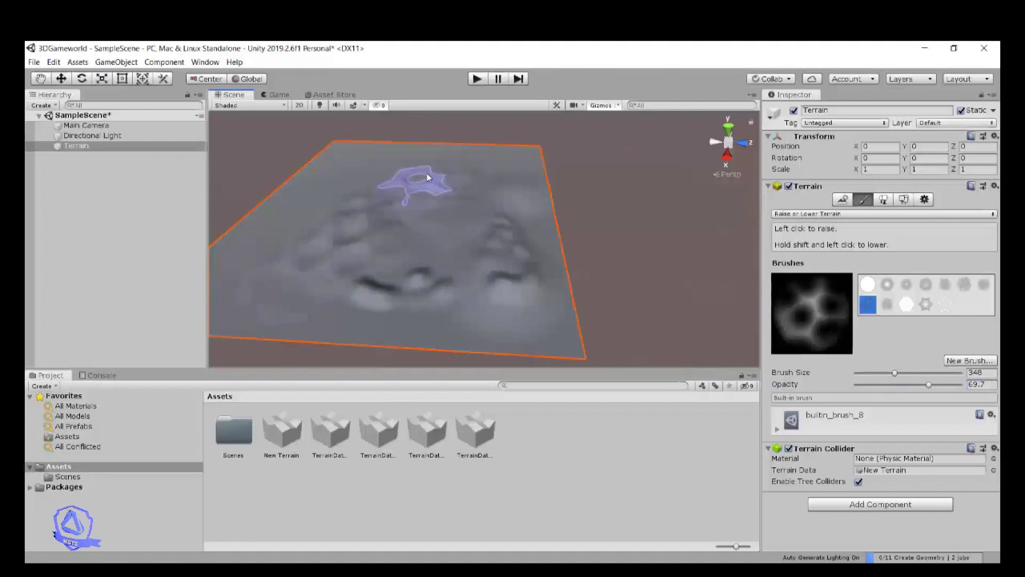
Sculpt rough rocks and tall sharp peaks with the star-shaped brush builtin_brush_11, reducing the brush size to 143
left_click(924, 305)
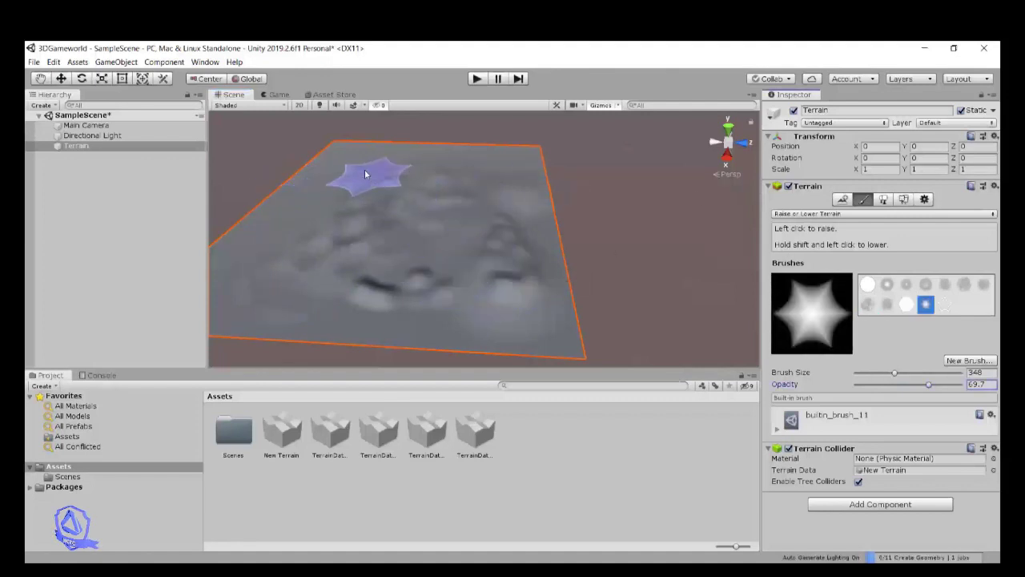
left_click_drag(341, 209, 339, 187)
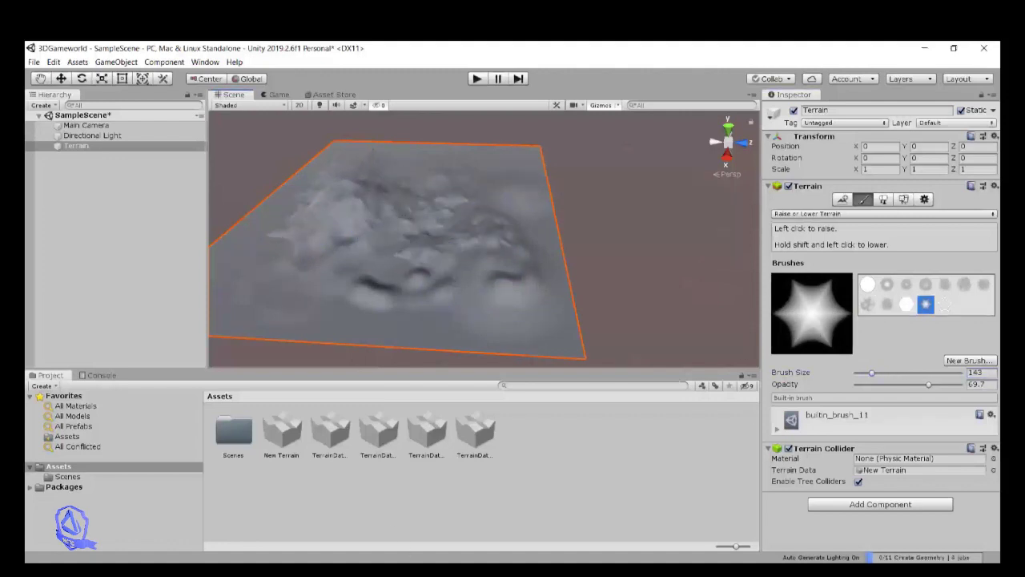
left_click(952, 535)
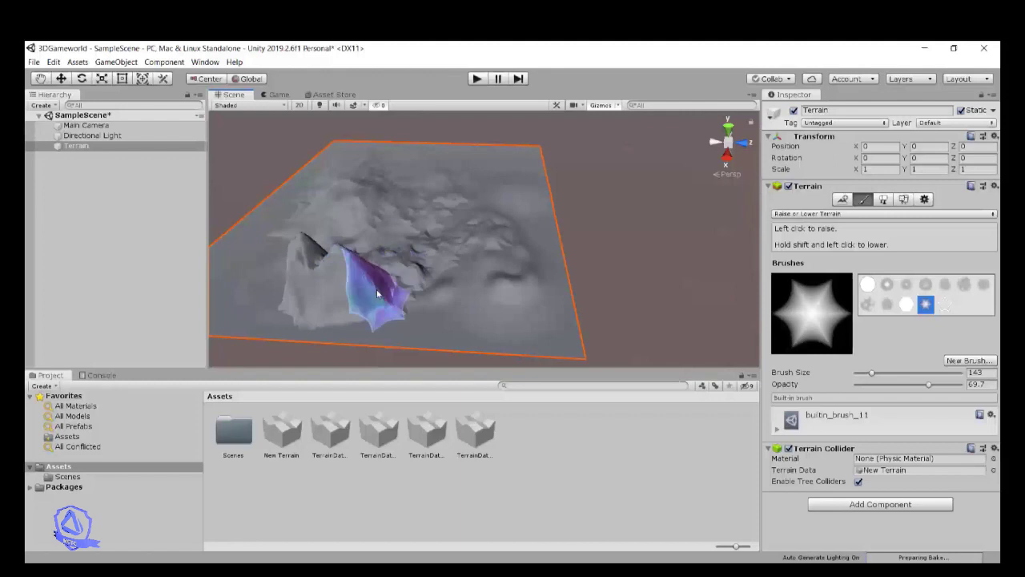
left_click_drag(320, 289, 586, 292, "alt")
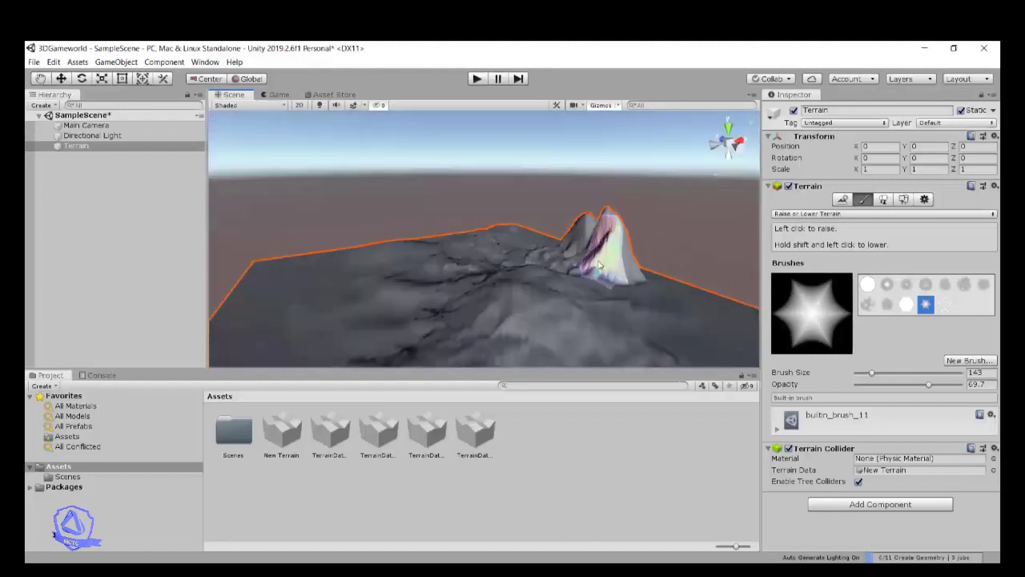
Raise a patch of clustered small spikes on the flatter ground with the speckled brush builtin_brush_6
left_click(964, 285)
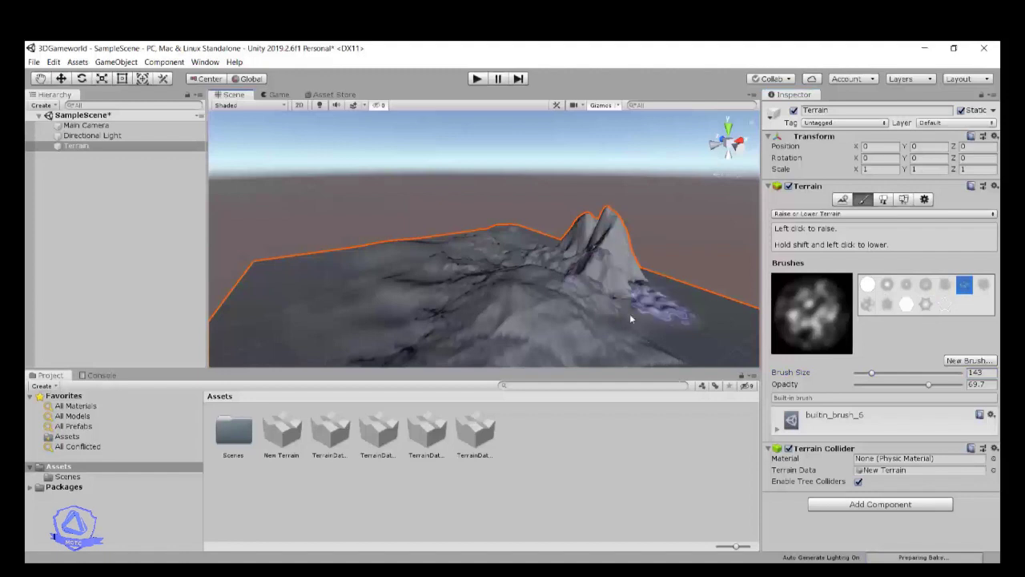
mouse_move(385, 295)
left_mouse_down()
mouse_move(331, 309)
mouse_move(277, 344)
mouse_move(340, 336)
mouse_move(324, 301)
left_mouse_up()
scroll(370, 350, "down", 3)
left_click_drag(371, 350, 684, 384, "alt")
scroll(391, 290, "up", 3)
scroll(415, 286, "down", 3)
scroll(542, 247, "up", 2)
scroll(542, 246, "up", 3)
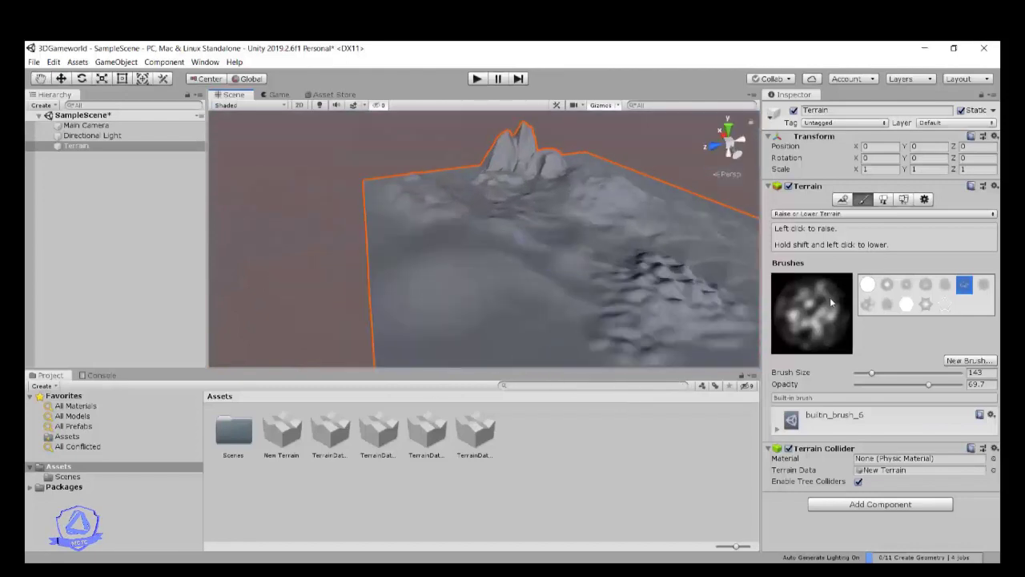
Build up rugged hills with the cloudy brush builtin_brush_4 and raise a steep peak beside them with the star-shaped brush builtin_brush_11
left_click(925, 284)
mouse_move(566, 280)
left_mouse_down()
mouse_move(483, 303)
mouse_move(469, 284)
mouse_move(476, 342)
mouse_move(573, 340)
mouse_move(511, 275)
mouse_move(437, 256)
mouse_move(590, 309)
mouse_move(446, 339)
mouse_move(526, 313)
mouse_move(549, 328)
mouse_move(563, 319)
mouse_move(583, 328)
mouse_move(560, 333)
left_mouse_up()
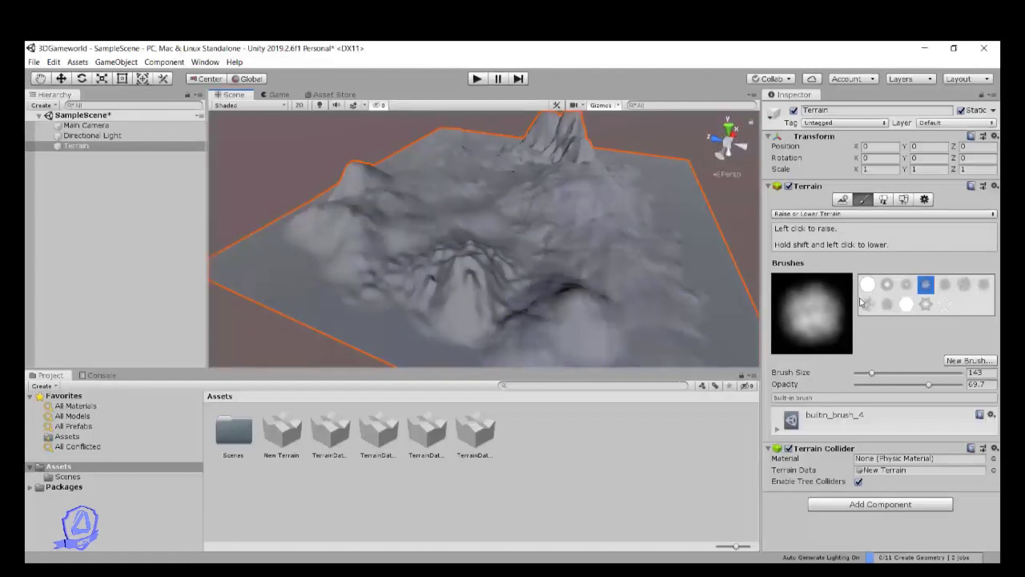
left_click(927, 305)
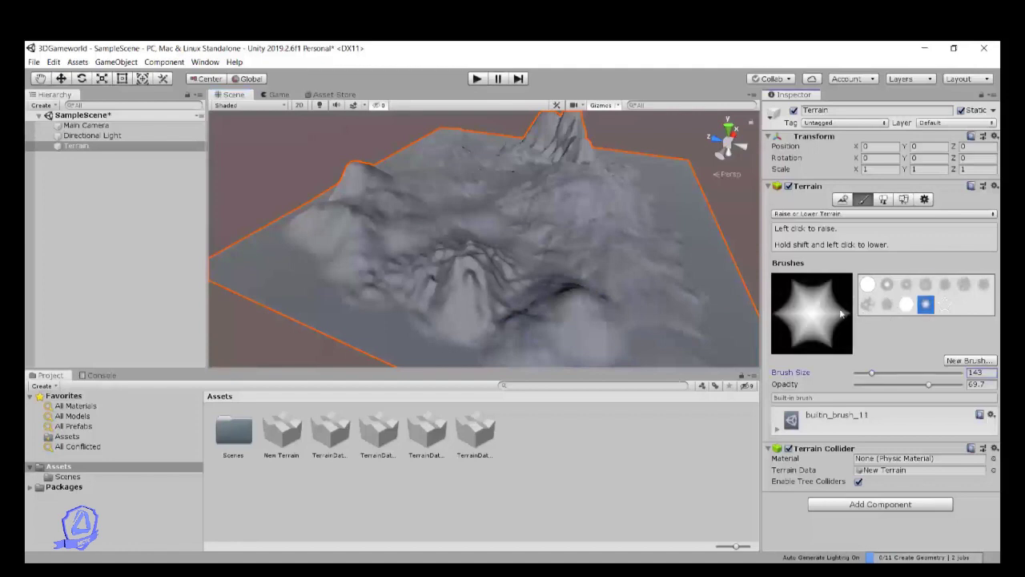
mouse_move(615, 236)
left_mouse_down()
mouse_move(635, 237)
mouse_move(668, 314)
mouse_move(614, 298)
left_mouse_up()
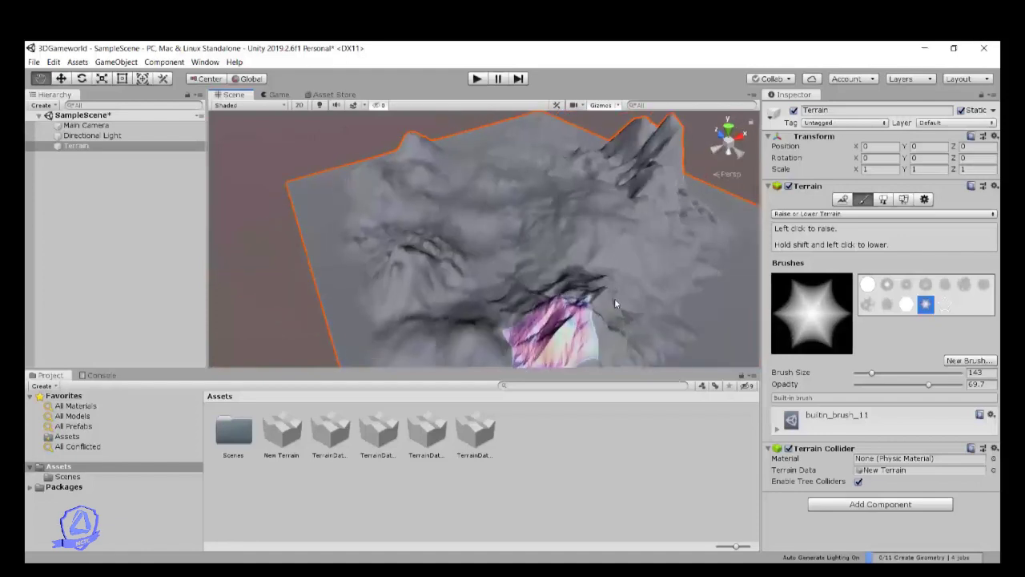
Raise blocky, stepped cliffs with the hexagonal brush builtin_brush_10 and add height around them with the soft round brush builtin_brush_2
left_click(904, 306)
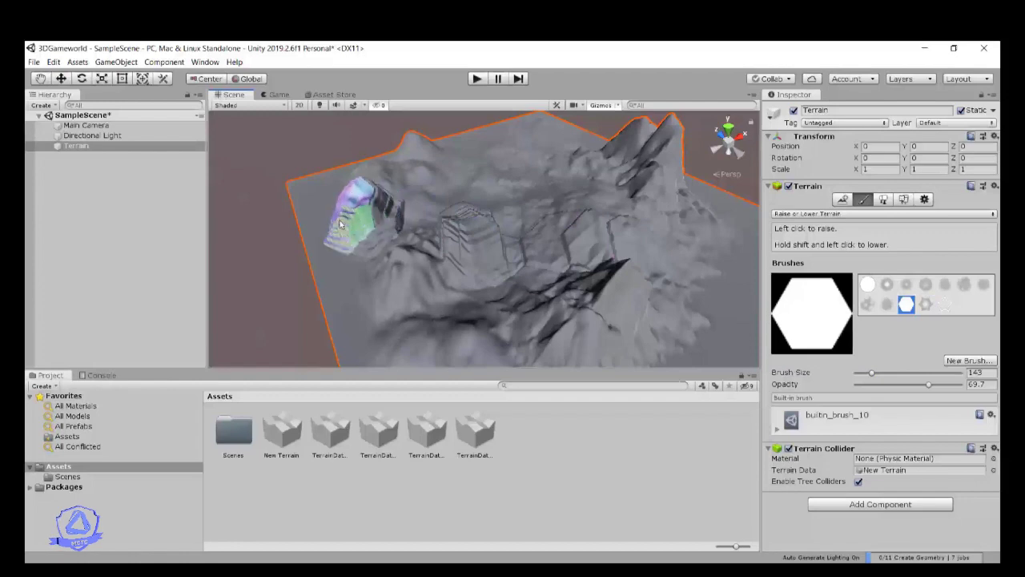
mouse_move(423, 252)
left_mouse_down("alt")
mouse_move(320, 291)
mouse_move(439, 264)
mouse_move(360, 291)
mouse_move(371, 306)
mouse_move(392, 300)
left_mouse_up("alt")
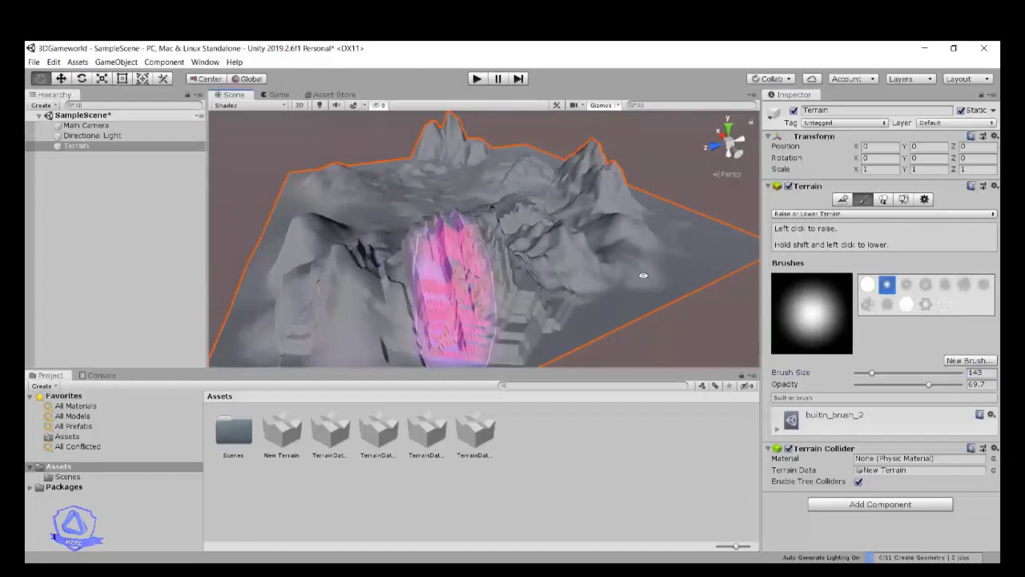
Examine the sculpted mountains, cliffs and valleys from several sides of the terrain
mouse_move(643, 275)
left_mouse_down("alt")
mouse_move(462, 297)
mouse_move(569, 249)
left_mouse_up("alt")
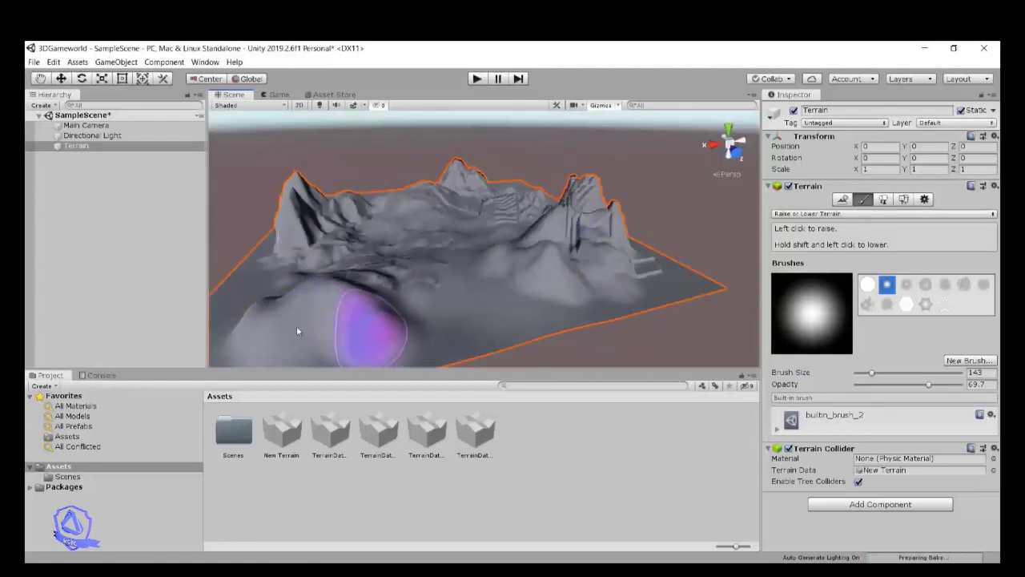
mouse_move(297, 329)
left_mouse_down("alt")
mouse_move(473, 343)
mouse_move(496, 319)
mouse_move(490, 302)
mouse_move(481, 309)
left_mouse_up("alt")
scroll(498, 313, "down", 3)
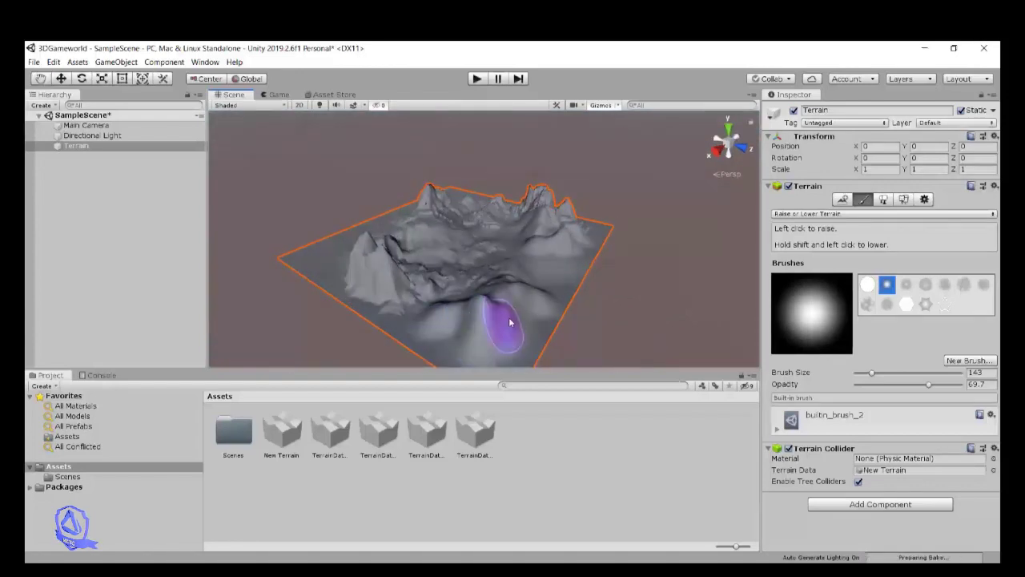
scroll(504, 248, "down", 3)
left_click_drag(503, 247, 604, 260, "alt")
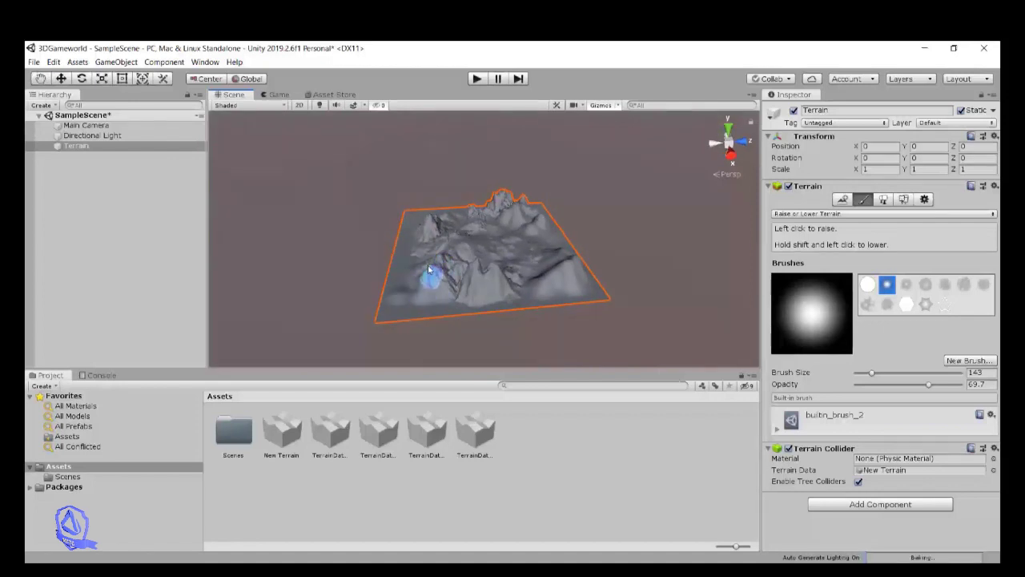
scroll(423, 269, "down", 4)
left_click_drag(521, 256, 361, 293, "alt")
scroll(506, 235, "up", 8, "alt")
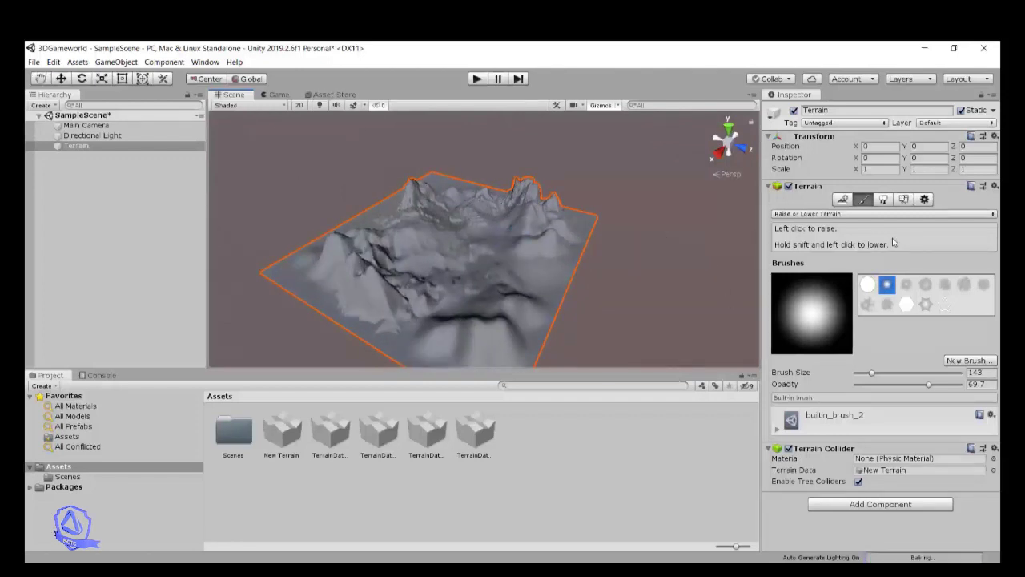
scroll(481, 282, "up", 5)
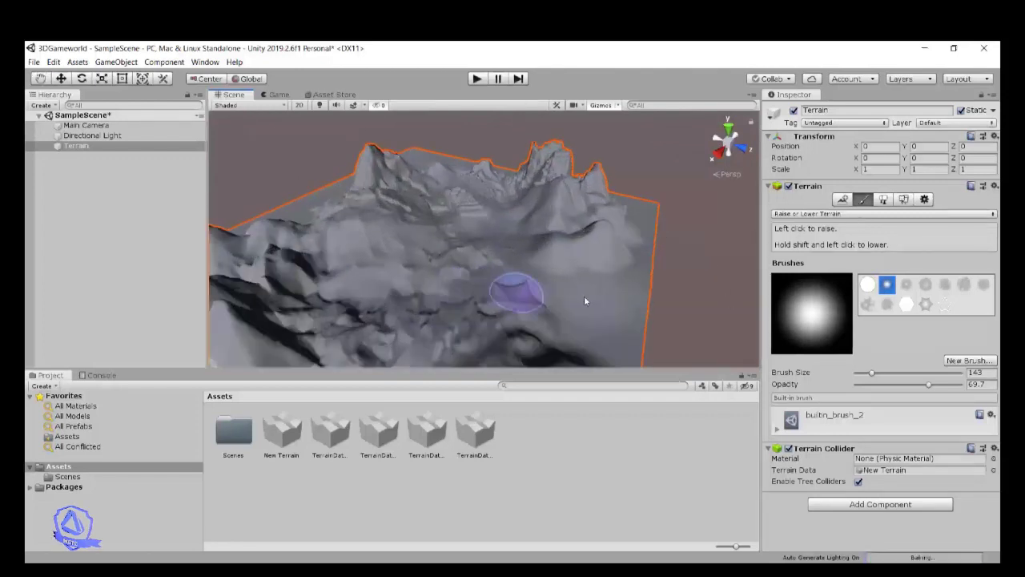
Carve a narrow channel between the hills with the soft round brush at size 88 and opacity 22.9
left_click_drag(878, 375, 886, 373)
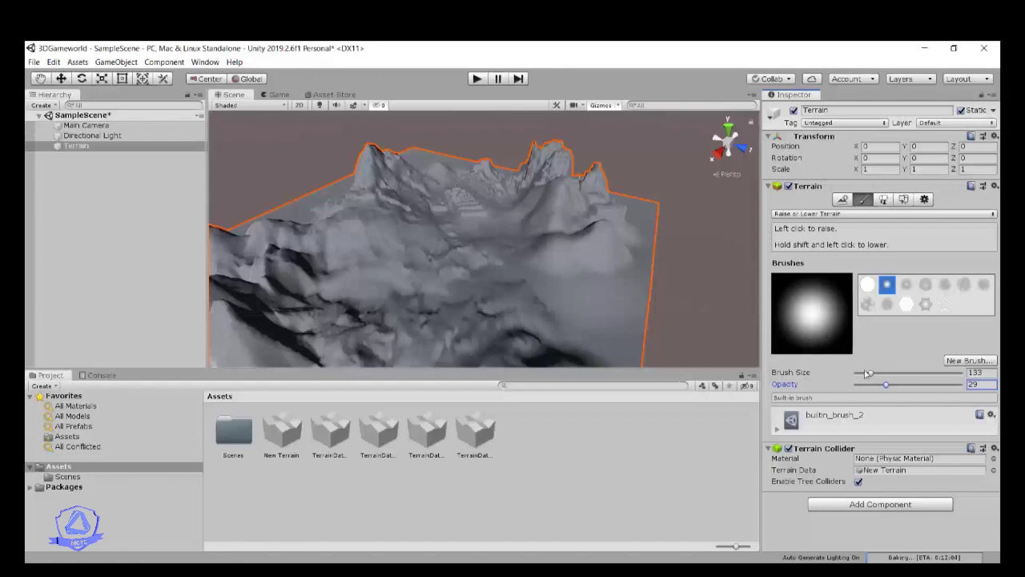
left_click_drag(870, 374, 883, 373)
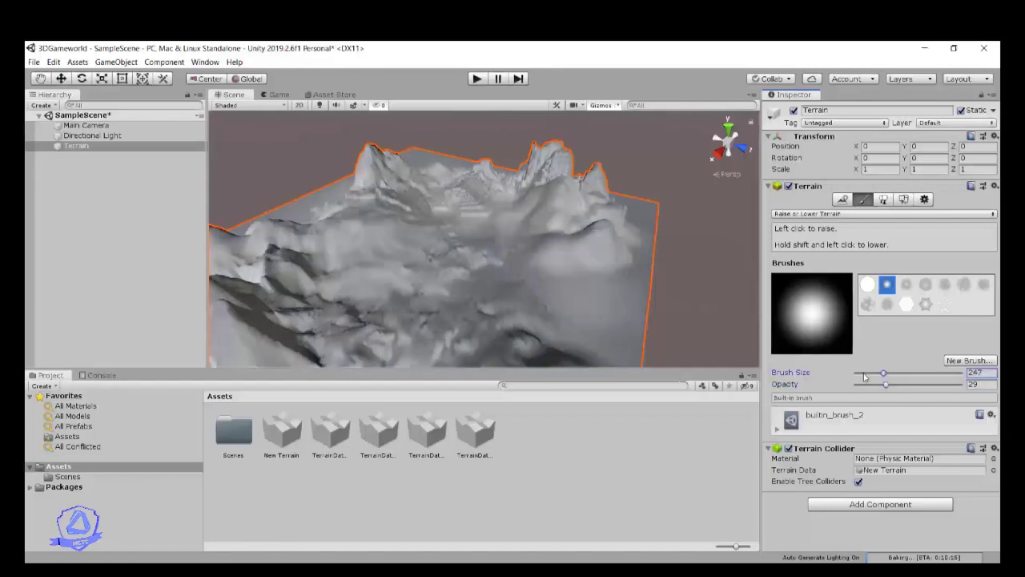
left_click_drag(881, 385, 879, 385)
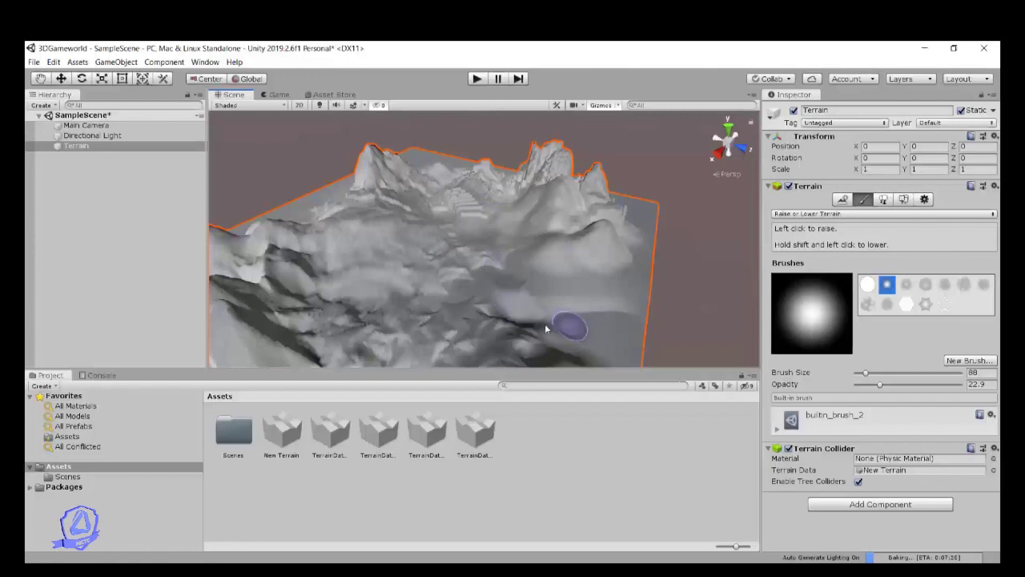
mouse_move(551, 316)
right_mouse_down()
mouse_move(555, 337)
mouse_move(400, 352)
right_mouse_up()
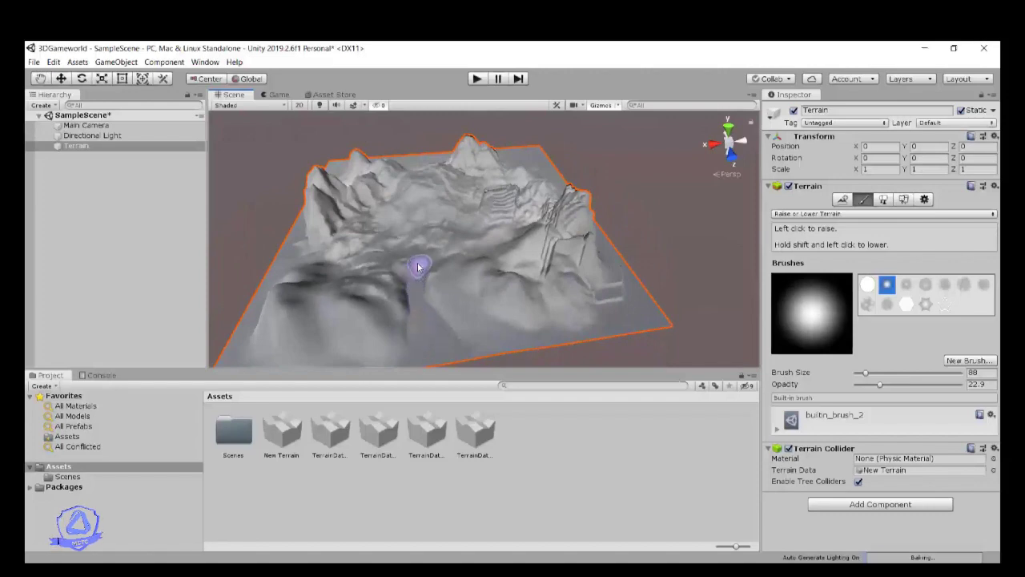
right_click_drag(430, 243, 438, 300)
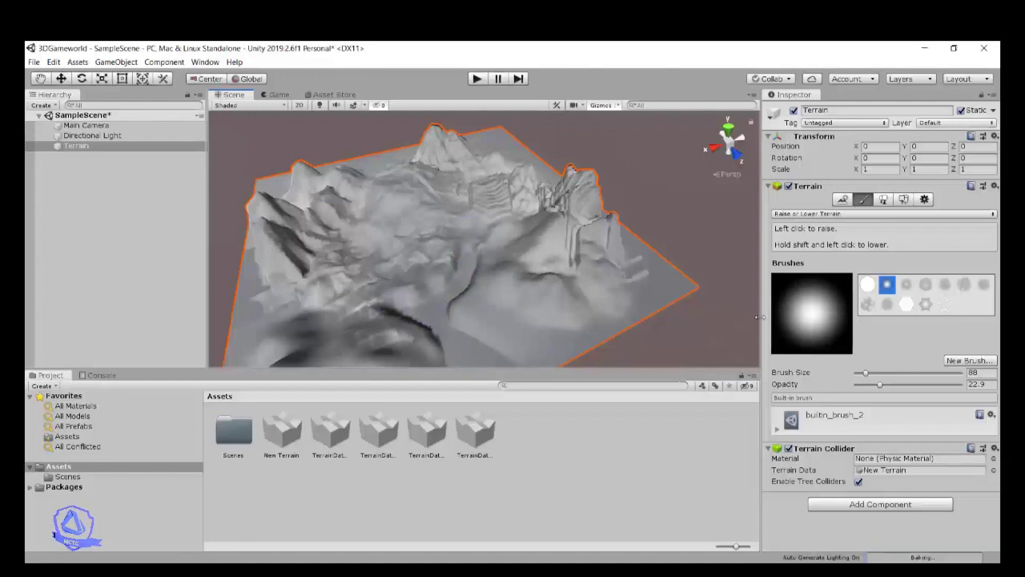
Widen the valley with the soft round brush at size 231 and opacity 53.9, and build up the peak near the terrain's edge
left_click_drag(878, 385, 912, 385)
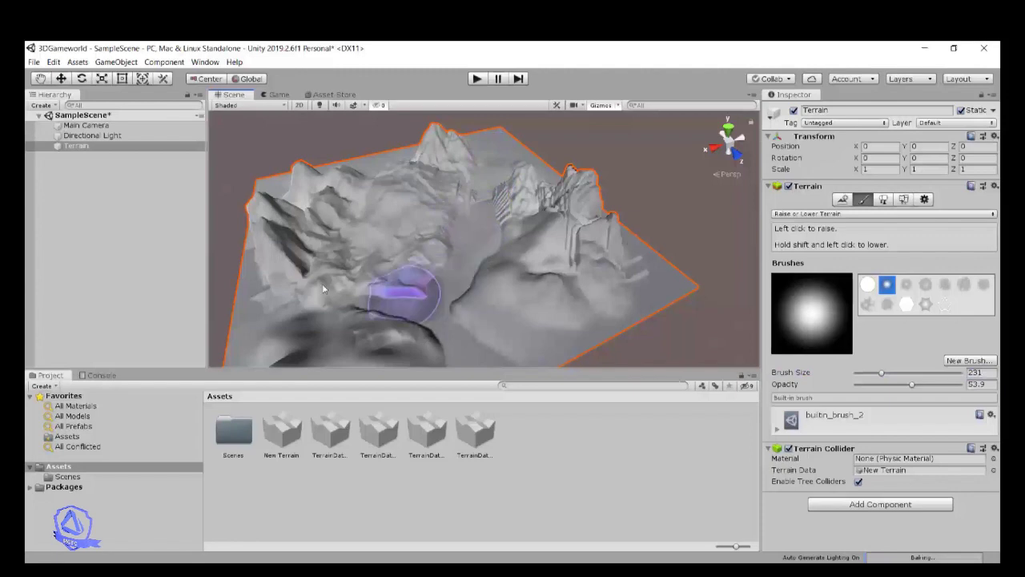
scroll(310, 301, "down", 5)
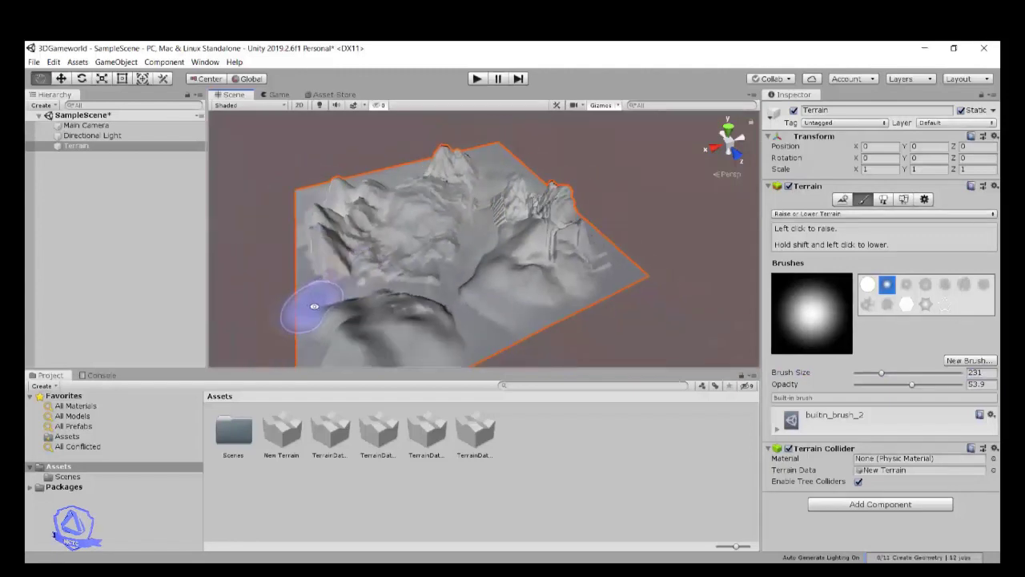
mouse_move(313, 304)
left_mouse_down("alt")
mouse_move(562, 325)
mouse_move(494, 401)
mouse_move(549, 294)
mouse_move(510, 361)
left_mouse_up("alt")
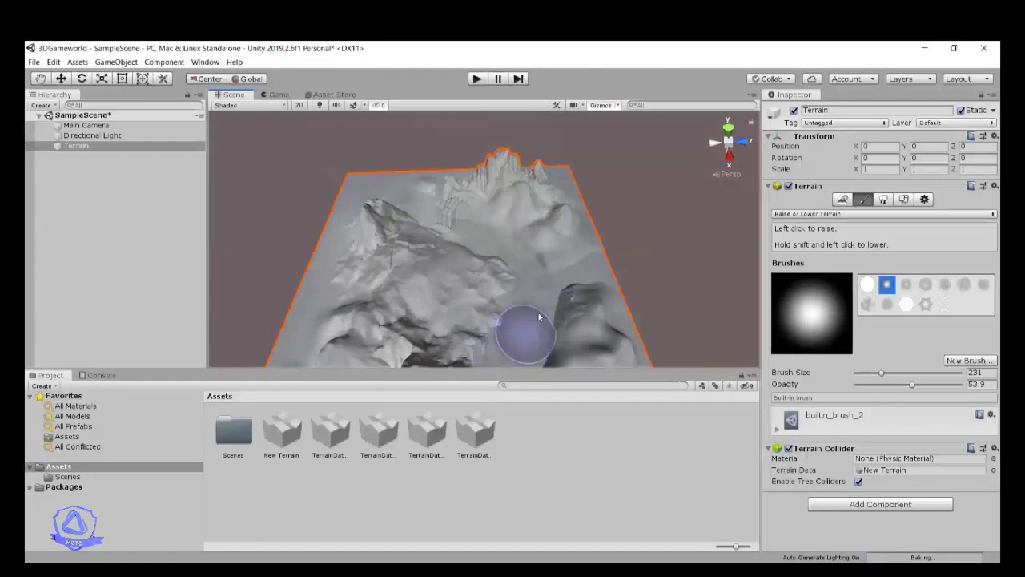
scroll(426, 351, "down", 2)
mouse_move(426, 350)
left_mouse_down("alt")
mouse_move(540, 270)
mouse_move(504, 268)
left_mouse_up("alt")
left_click_drag(407, 252, 405, 250)
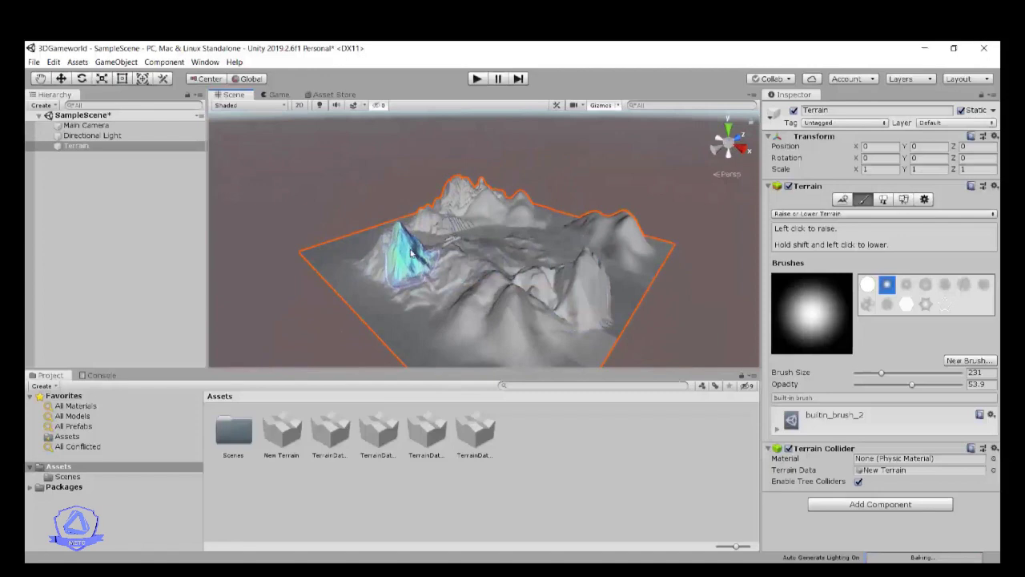
scroll(412, 255, "up", 10)
scroll(421, 258, "down", 11)
mouse_move(536, 304)
left_mouse_down("alt")
mouse_move(516, 321)
mouse_move(508, 283)
left_mouse_up("alt")
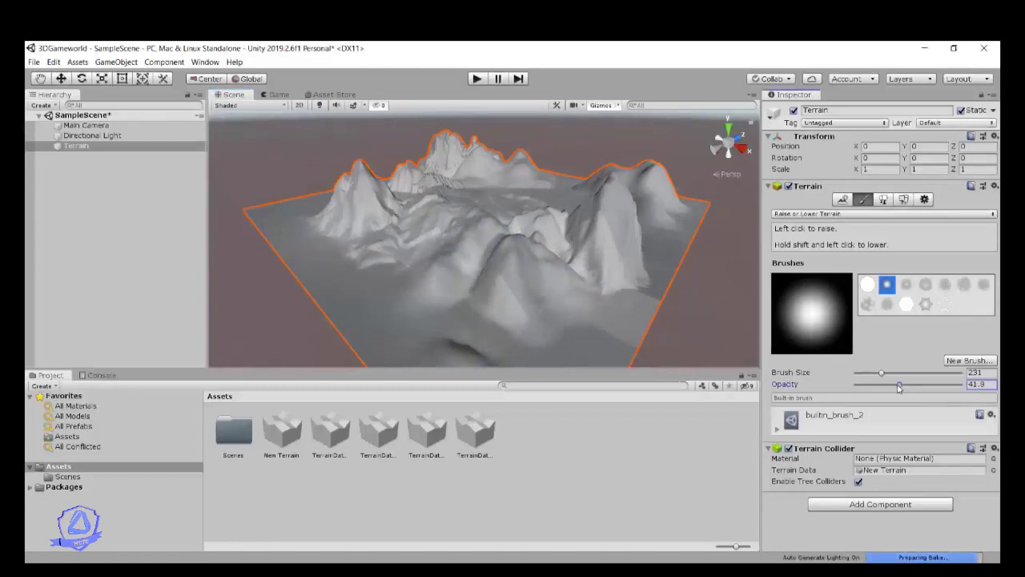
Reduce the brush opacity to 33.9 and lower the smooth foothills in front of the mountains
left_click_drag(913, 385, 890, 385)
mouse_move(537, 292)
left_mouse_down("shift")
mouse_move(478, 257)
mouse_move(485, 342)
left_mouse_up("shift")
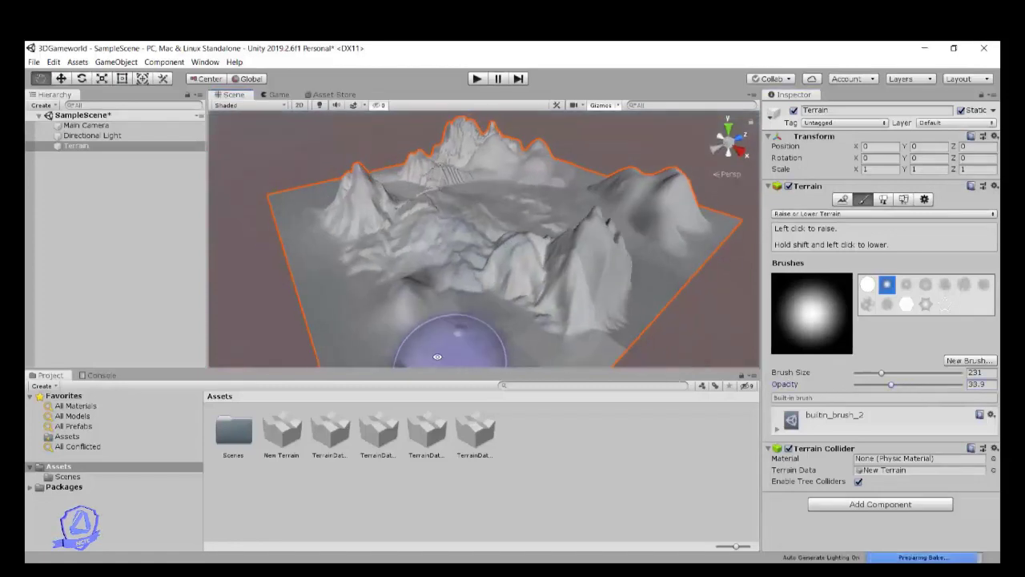
mouse_move(565, 322)
left_mouse_down("shift")
mouse_move(589, 310)
mouse_move(583, 324)
left_mouse_up("shift")
left_click_drag(494, 329, 600, 325, "alt")
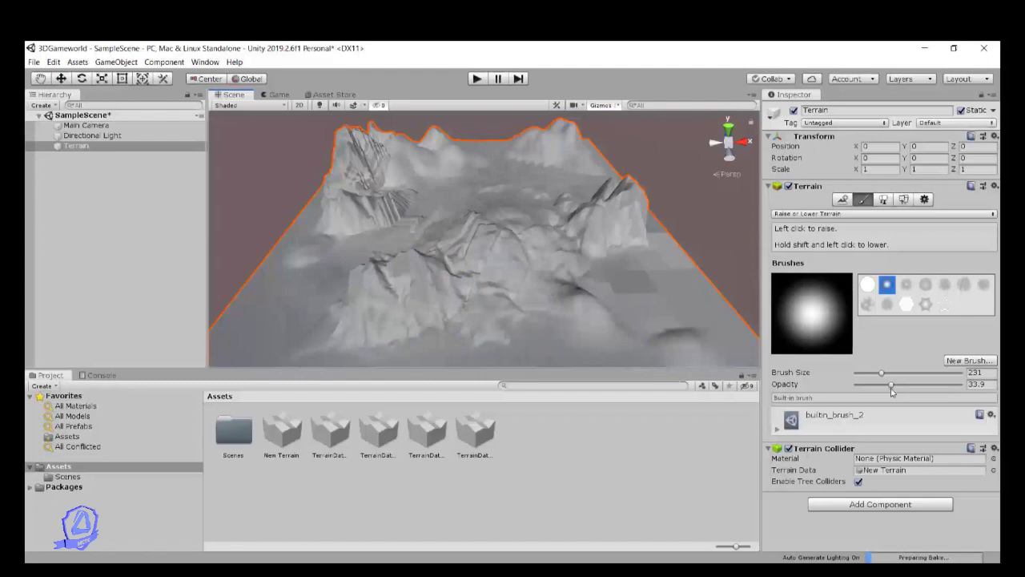
Set the brush opacity to 27.8 and reshape the rocky ridge near the terrain's front edge
left_click_drag(891, 385, 885, 385)
mouse_move(404, 269)
left_mouse_down()
mouse_move(416, 255)
mouse_move(392, 256)
mouse_move(409, 279)
mouse_move(355, 313)
mouse_move(389, 298)
mouse_move(380, 269)
mouse_move(374, 295)
mouse_move(403, 299)
left_mouse_up()
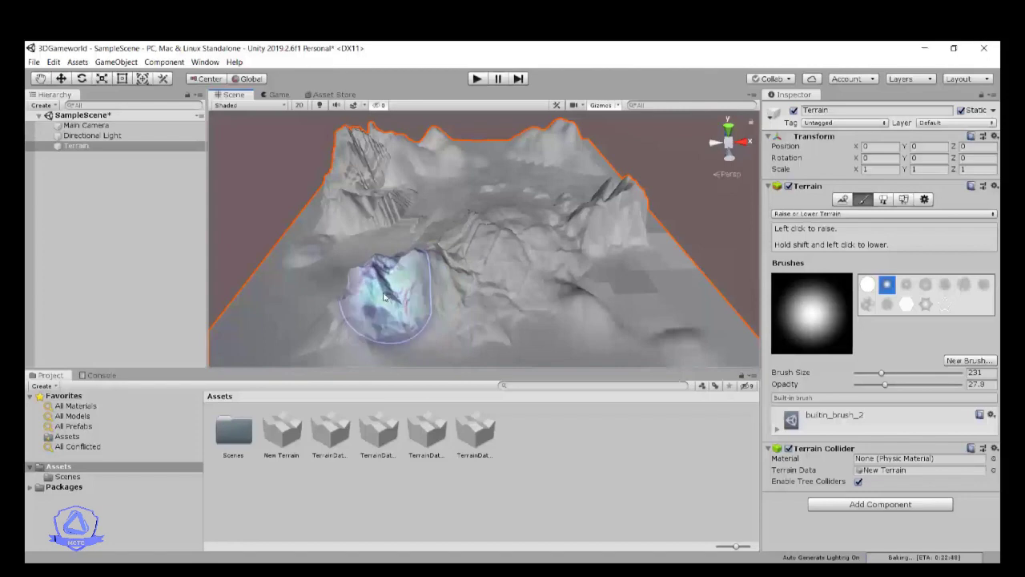
left_click(371, 281)
scroll(570, 279, "down", 5)
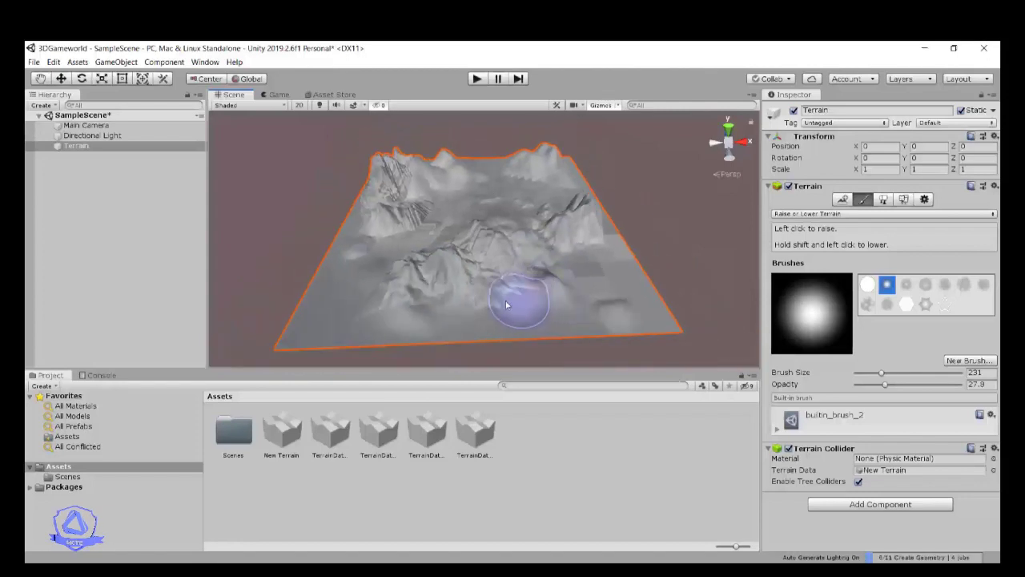
left_click_drag(522, 302, 591, 310, "alt")
scroll(568, 309, "up", 5)
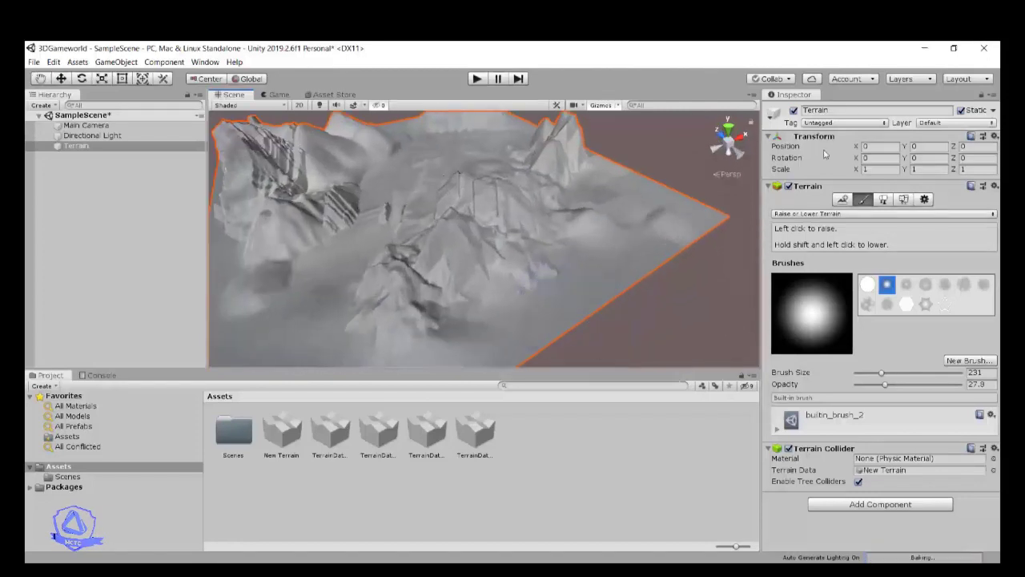
Switch the terrain tool to Paint Texture and check which textures are available for a new terrain layer
left_click(920, 214)
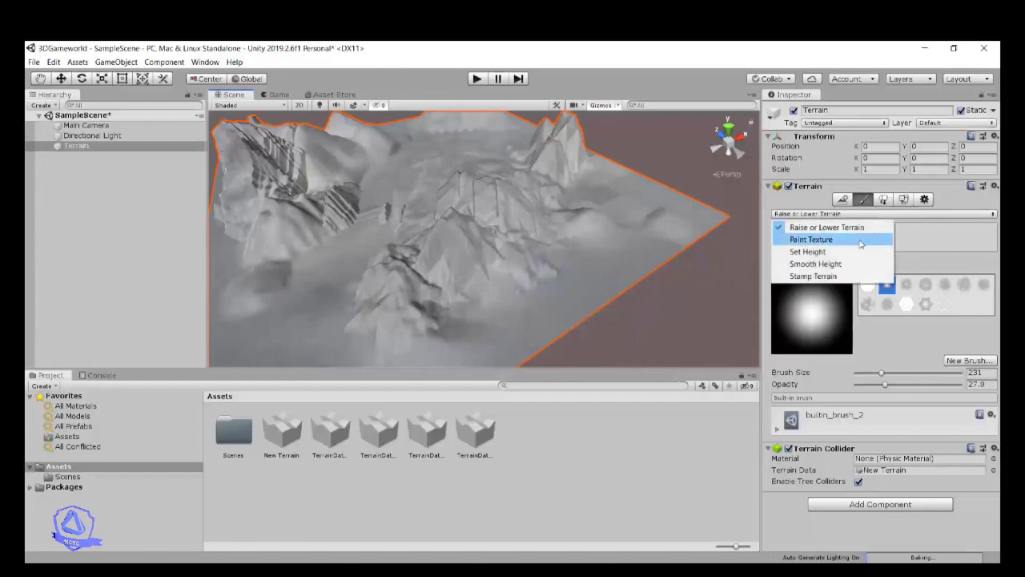
left_click(860, 241)
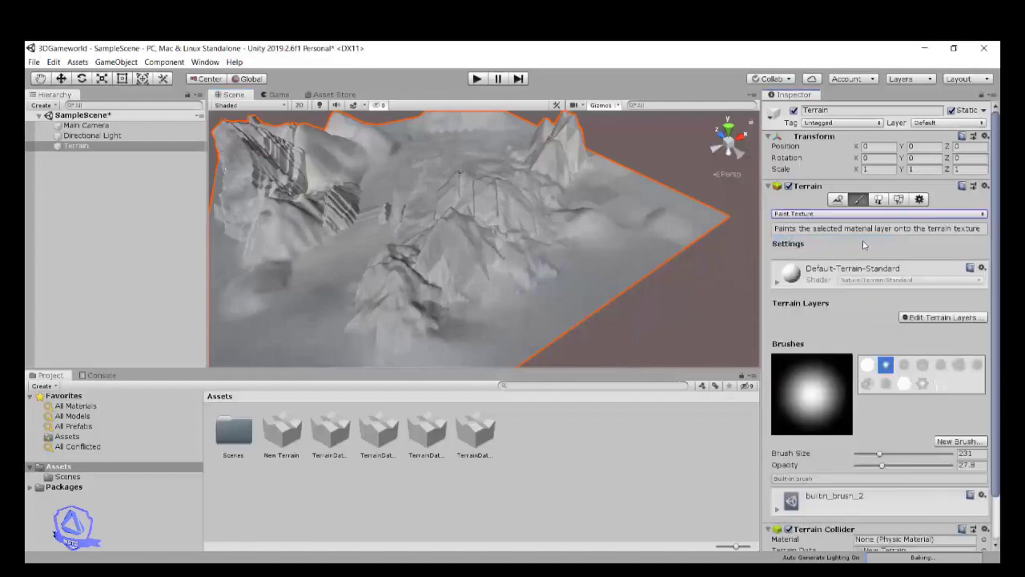
left_click(965, 318)
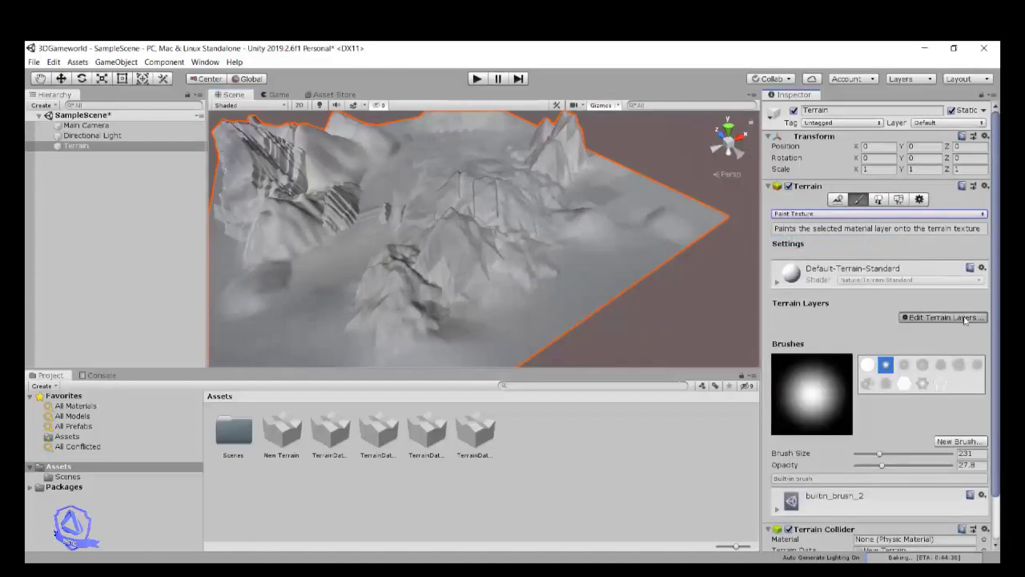
left_click(938, 320)
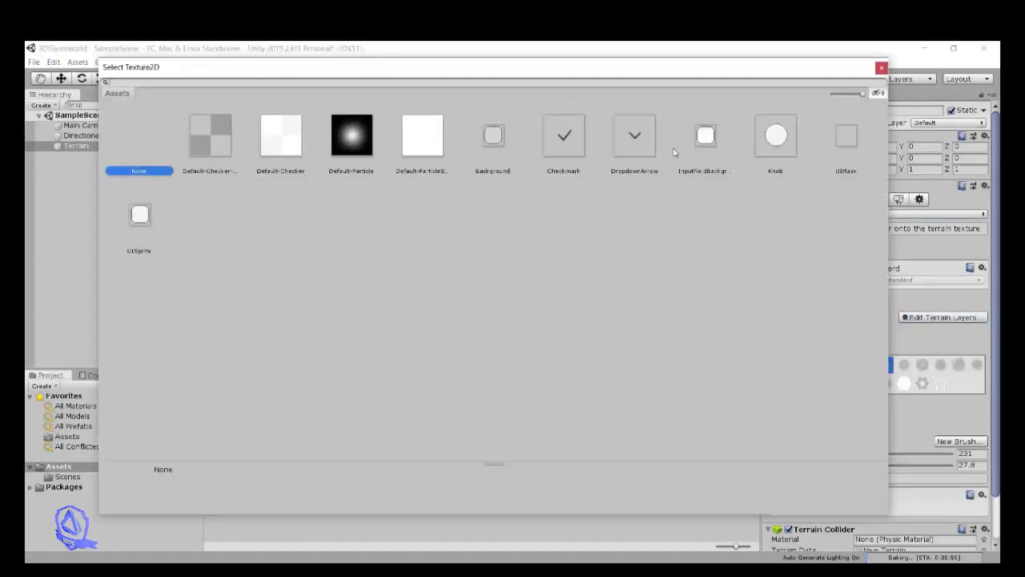
left_click(881, 68)
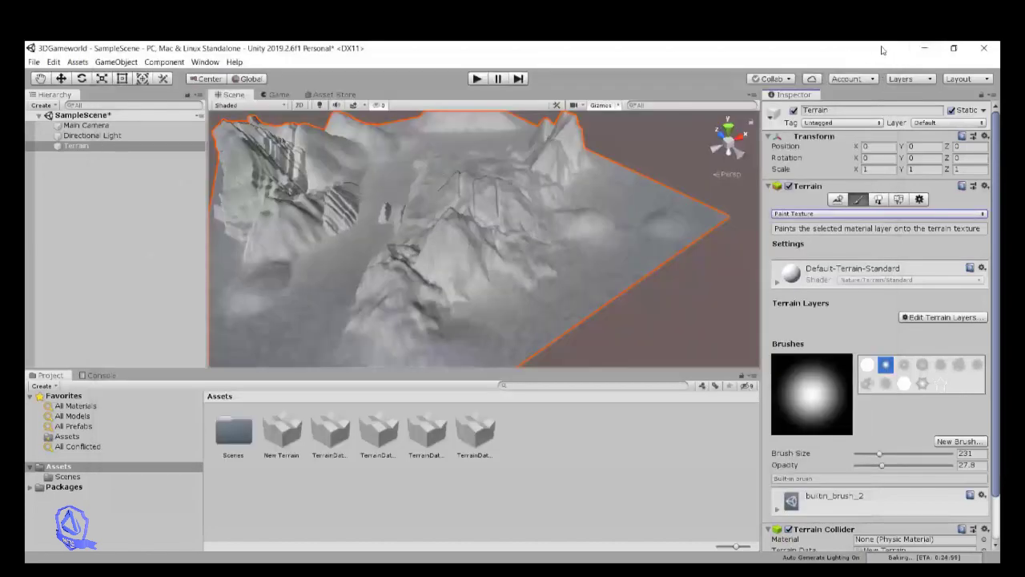
Open the Standard Assets folder from the desktop and arrange the Unity window beside its list of package files
left_click(923, 50)
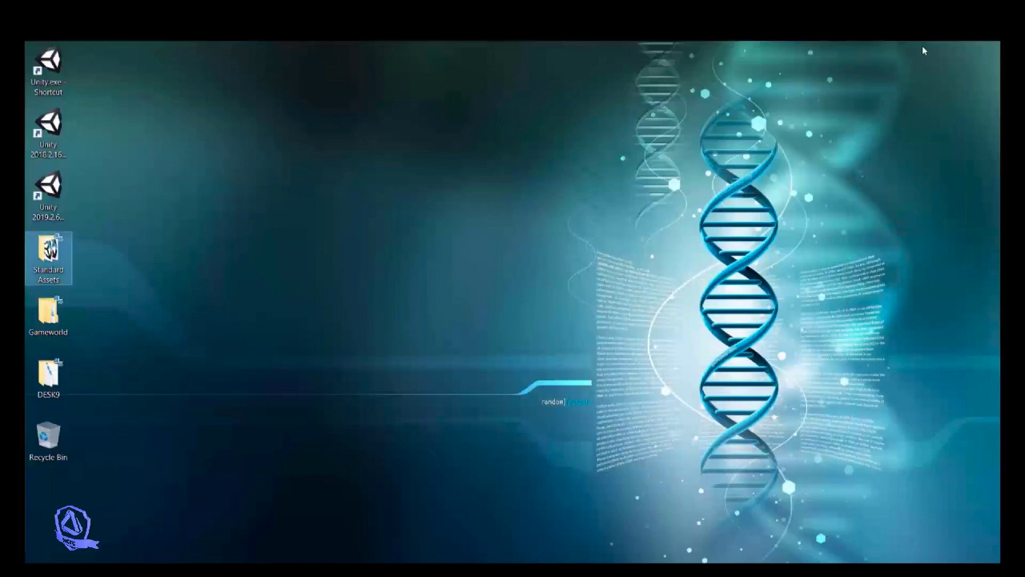
double_click(48, 255)
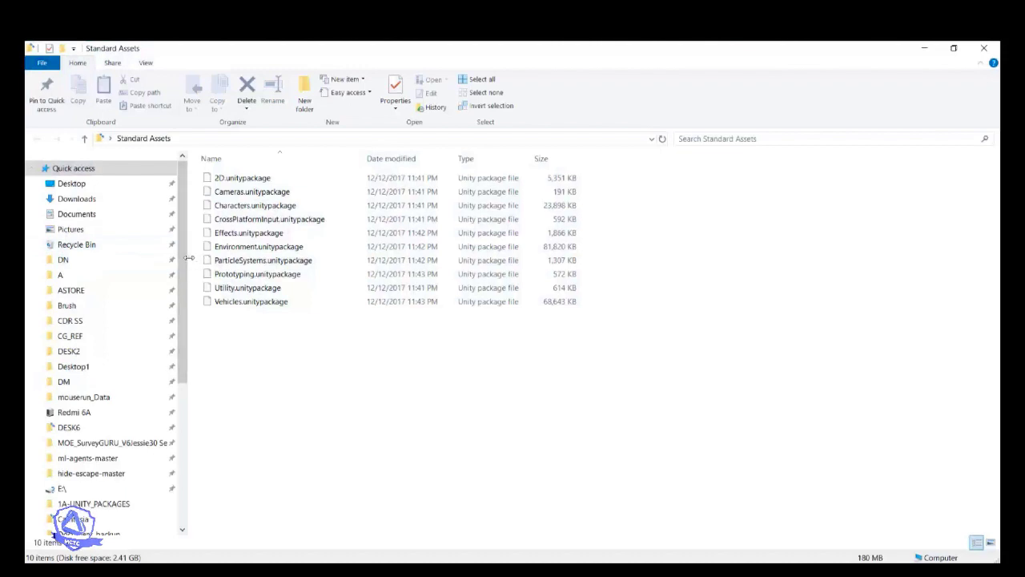
left_click_drag(182, 257, 58, 257)
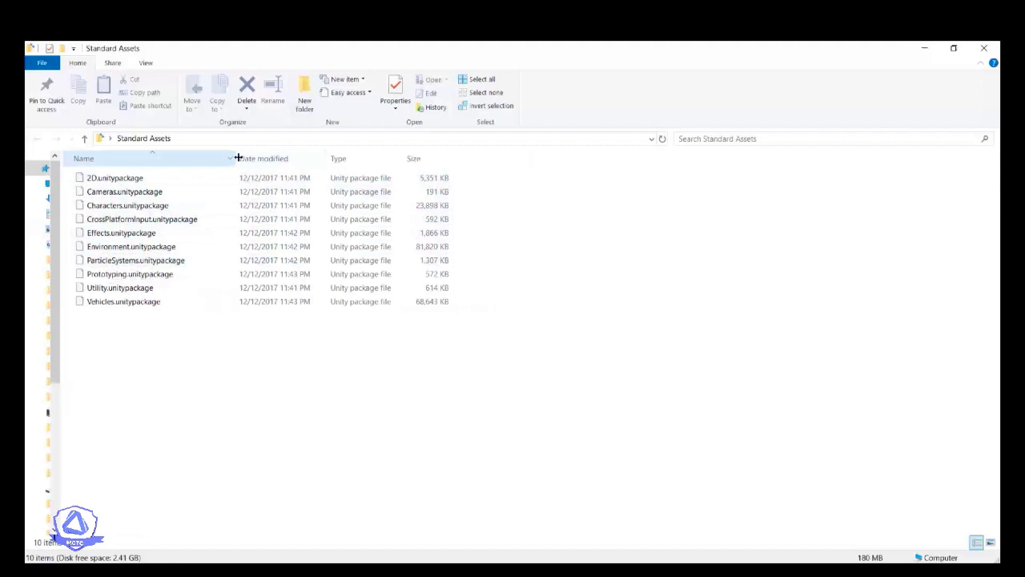
left_click_drag(235, 158, 298, 158)
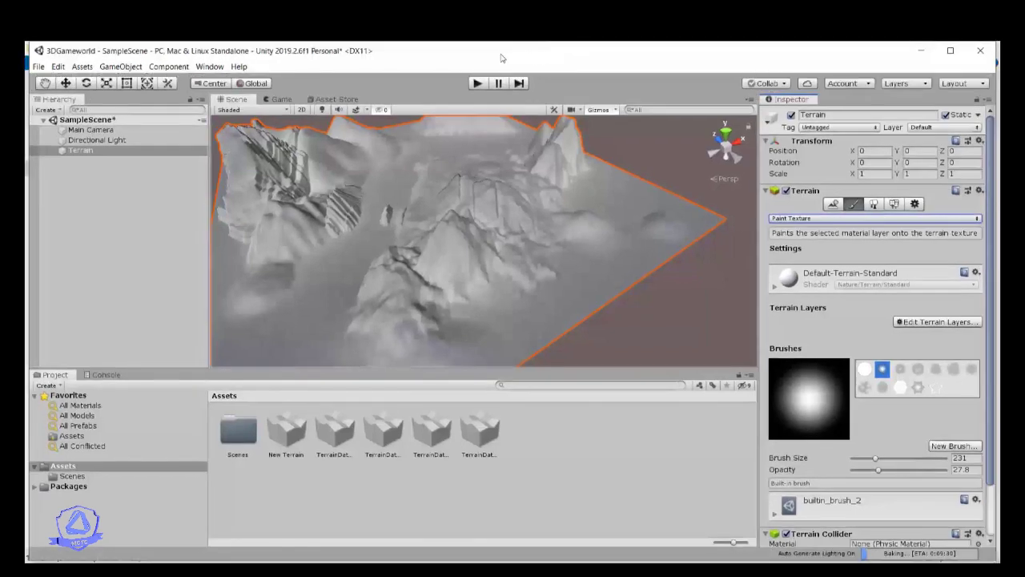
left_click_drag(553, 51, 709, 73)
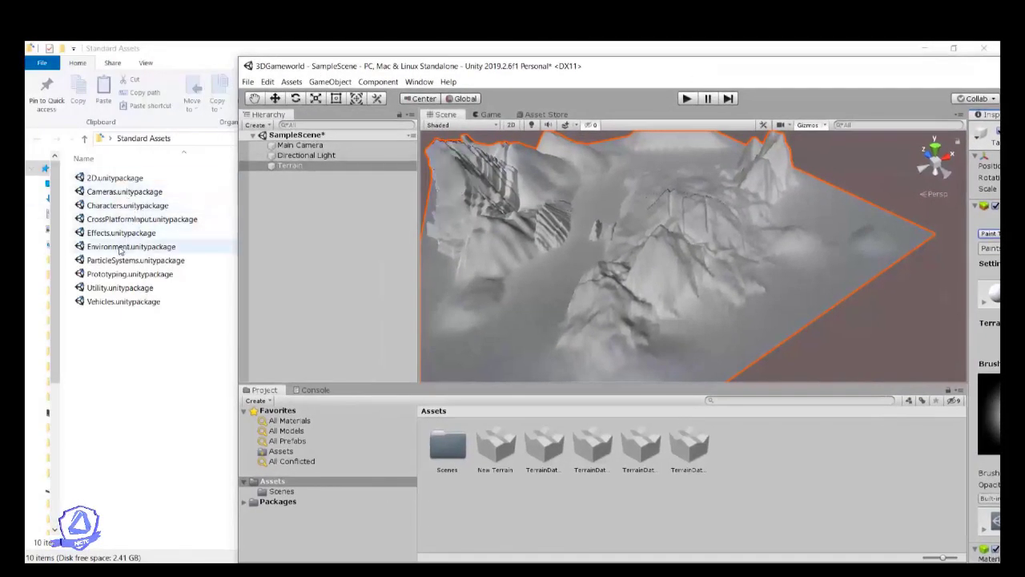
Import all contents of Environment.unitypackage into the project's Assets and maximize the Unity window again
left_click_drag(120, 249, 327, 483)
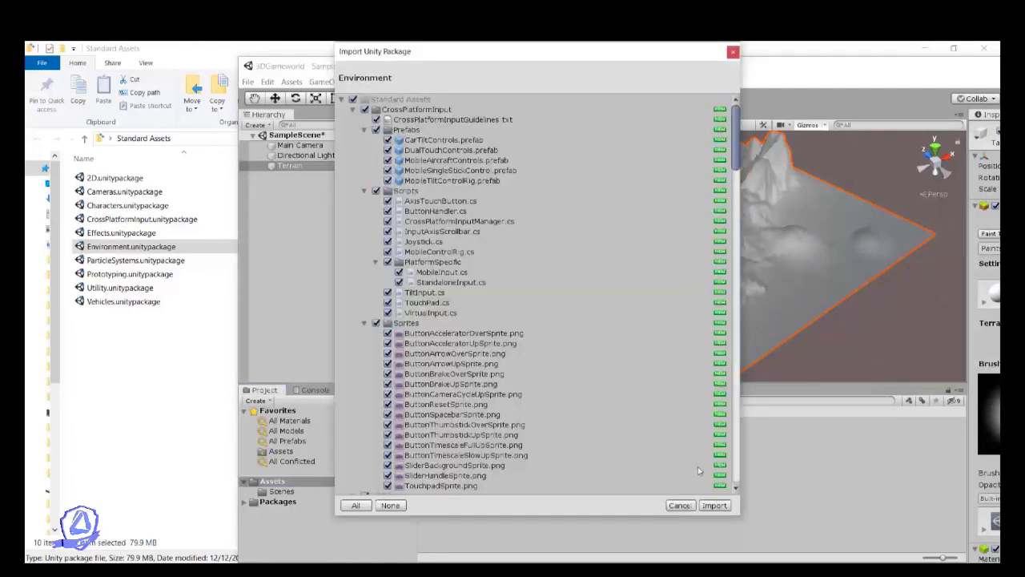
left_click(713, 505)
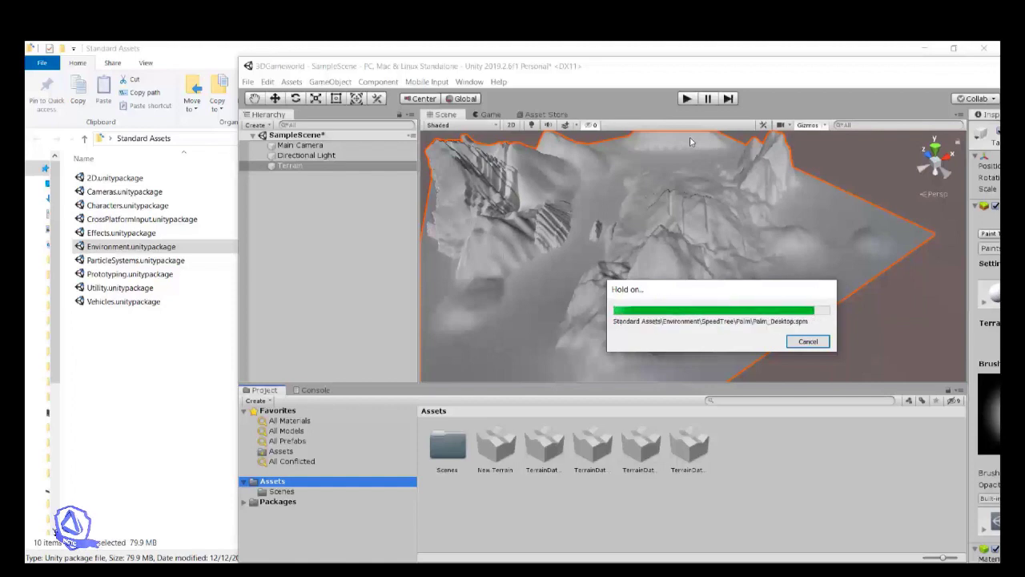
double_click(723, 71)
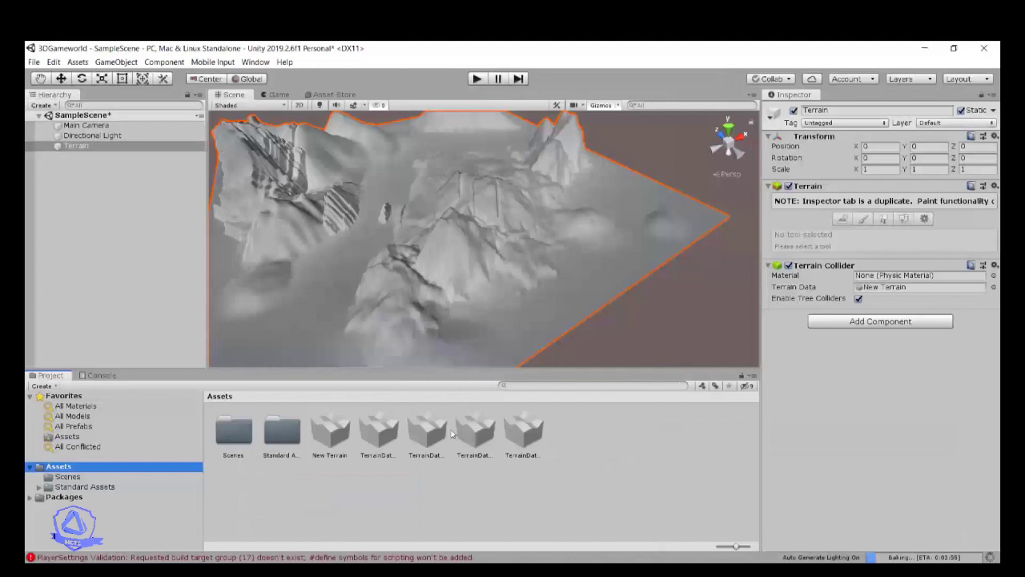
Reselect the Terrain object in the scene to reload its component settings
scroll(427, 221, "down", 3)
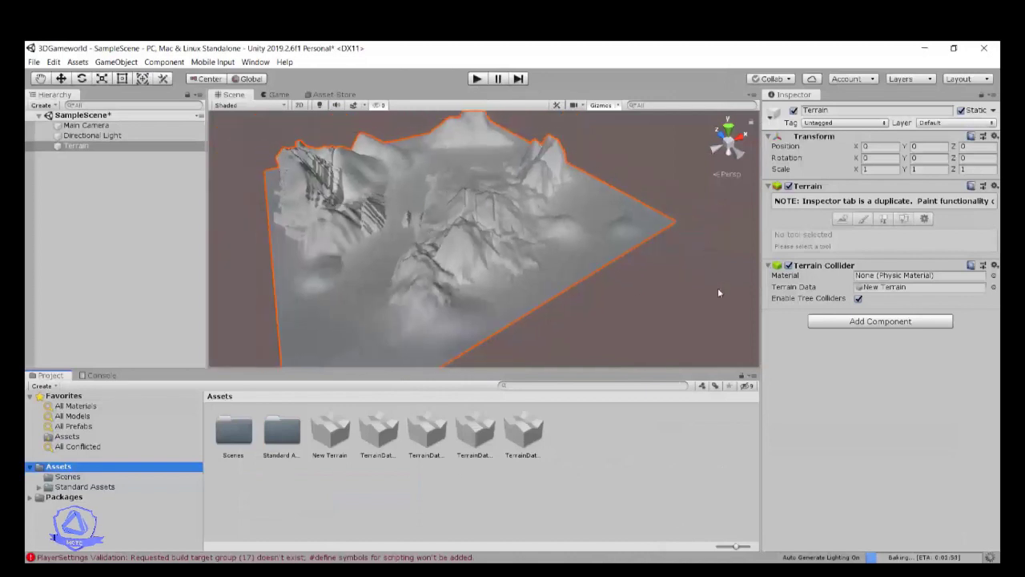
left_click(70, 135)
left_click(71, 145)
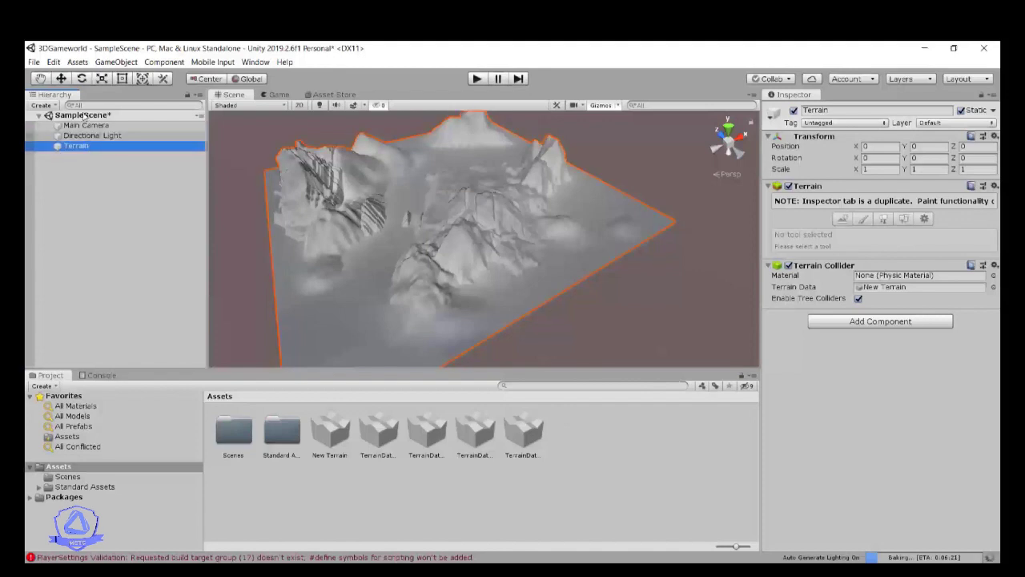
Activate the Move tool and check the imported Standard Assets and Scenes folders in the project's Assets
left_click(61, 78)
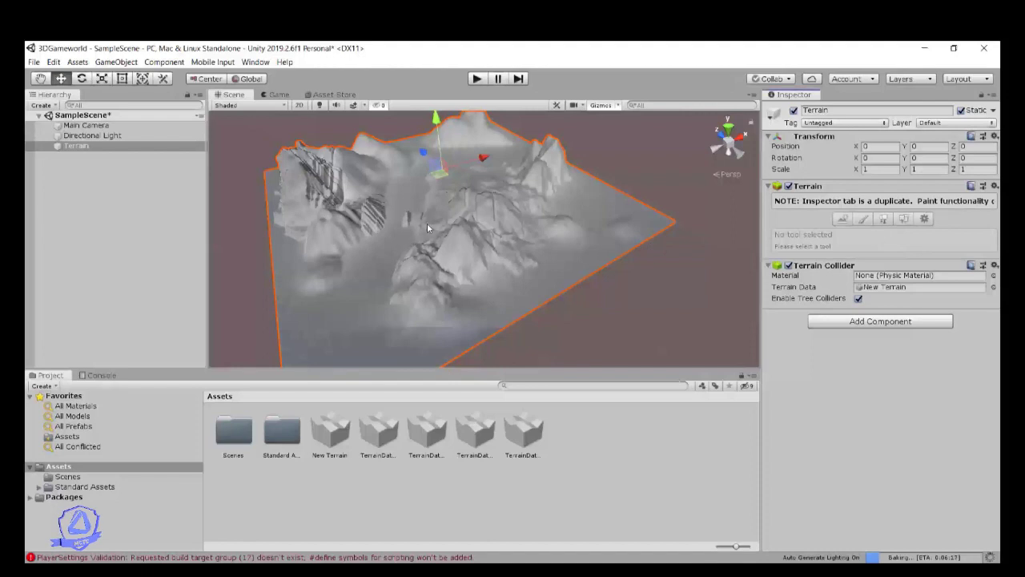
scroll(405, 266, "down", 3)
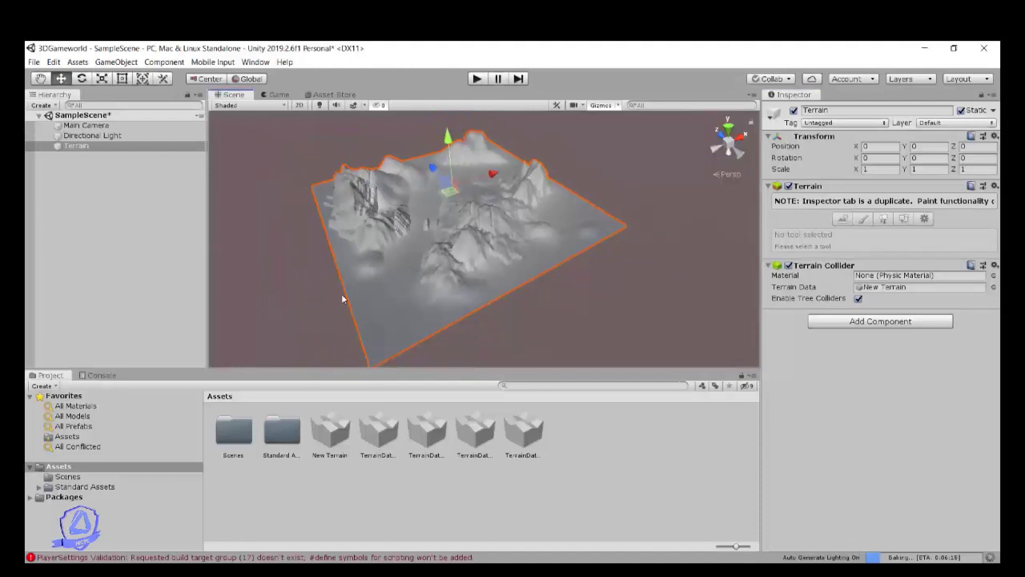
left_click(73, 497)
left_click(77, 486)
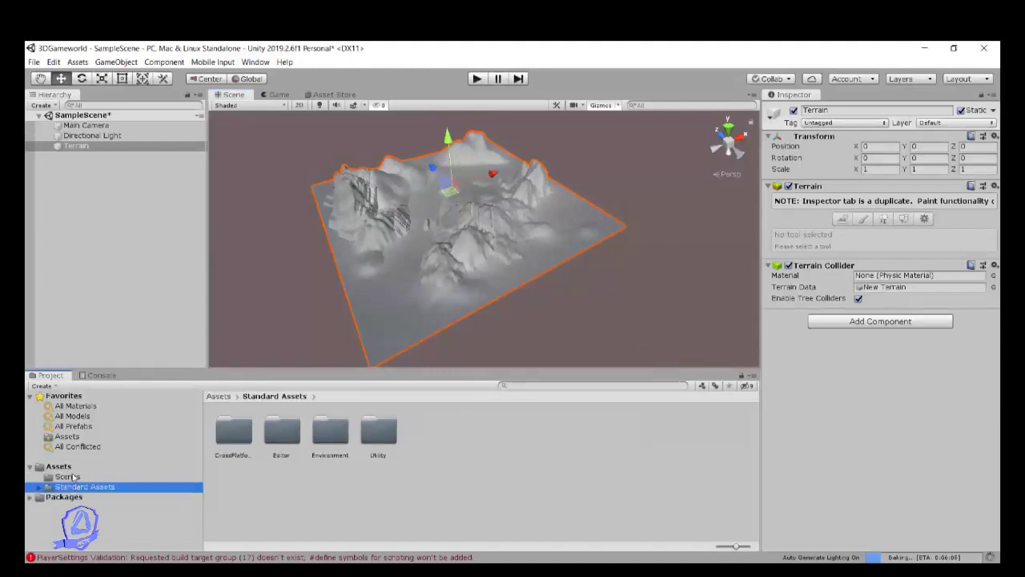
left_click(73, 476)
left_click(74, 465)
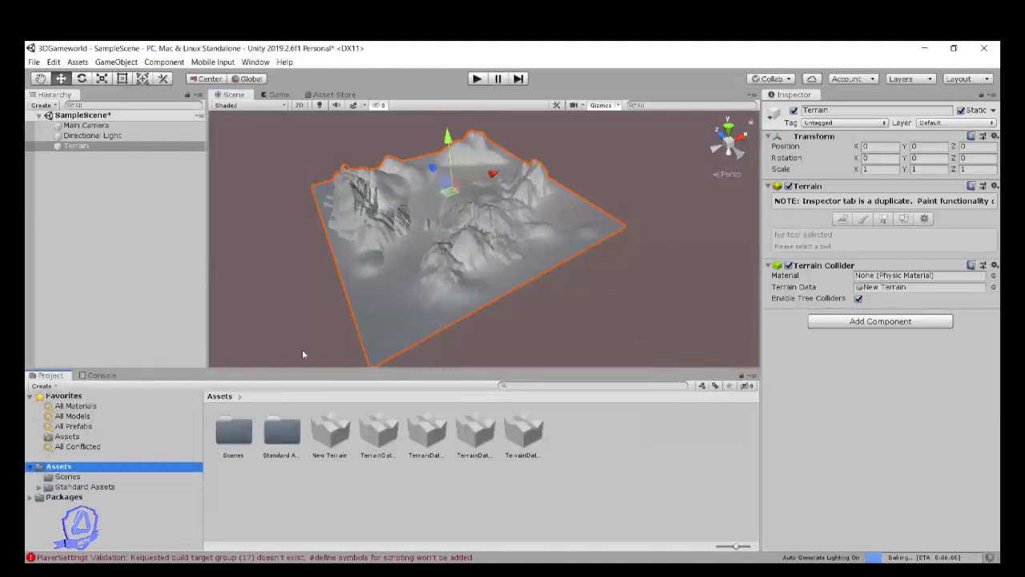
Reload the Terrain's component settings by reselecting it after other scene objects, and set its paint tool to Paint Texture
left_click(90, 127)
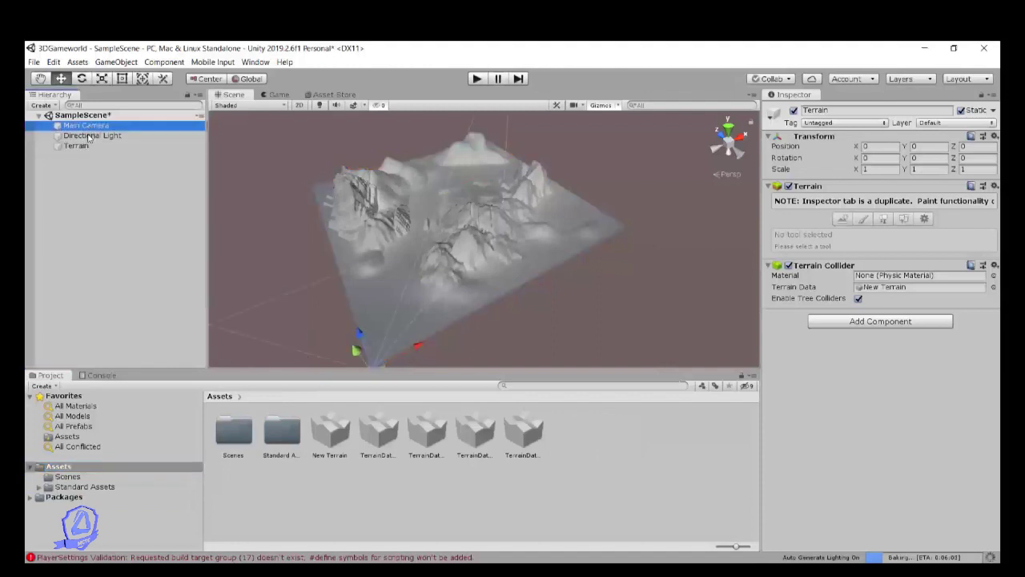
left_click(89, 136)
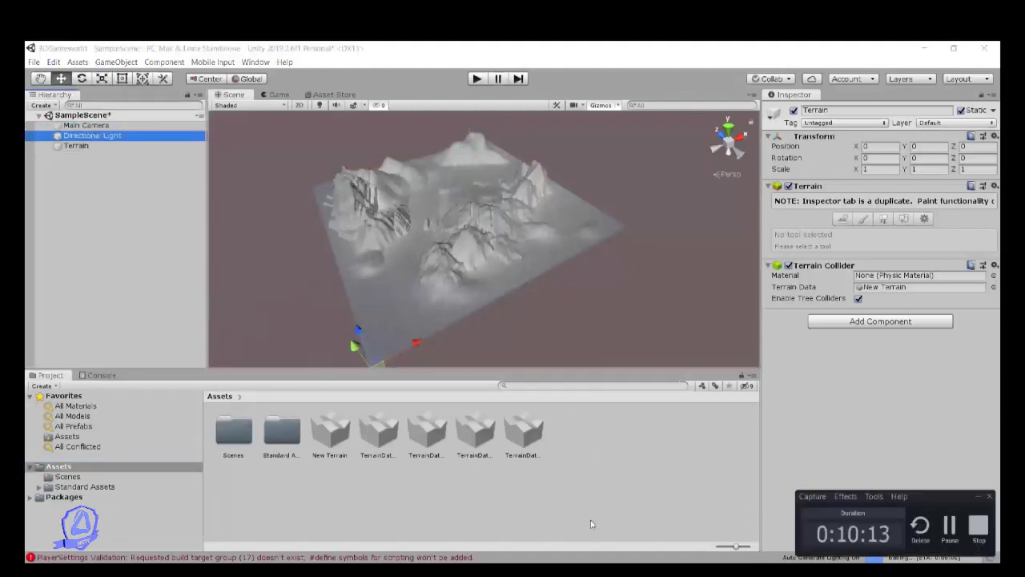
left_click(951, 532)
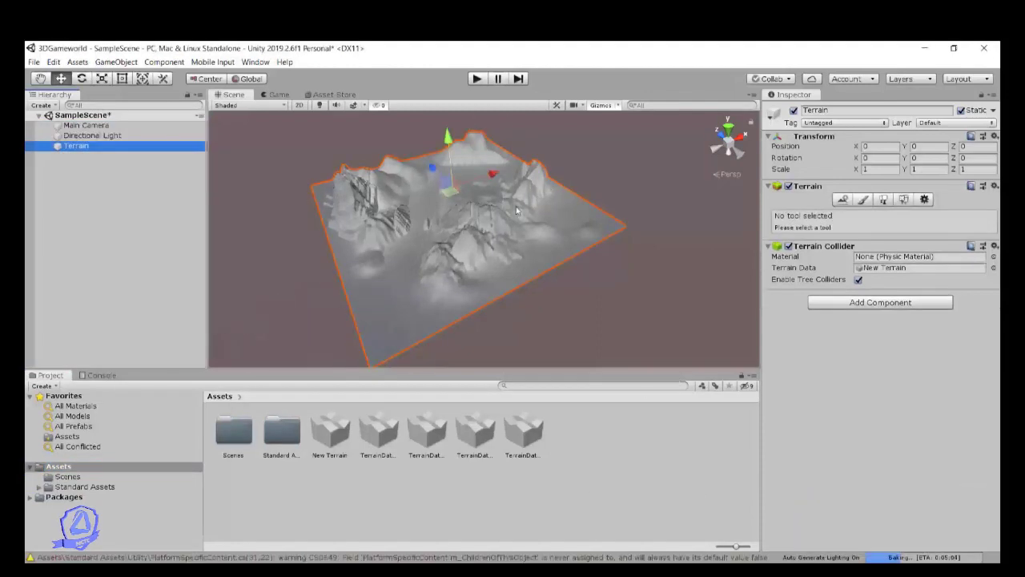
scroll(465, 251, "up", 5)
left_click_drag(537, 270, 867, 228, "alt")
left_click(862, 200)
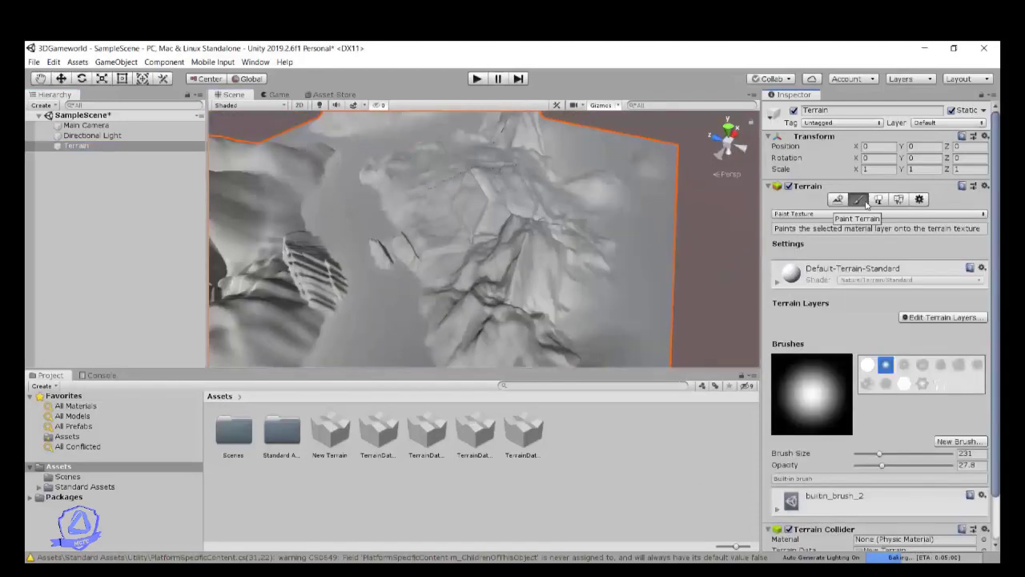
left_click(982, 216)
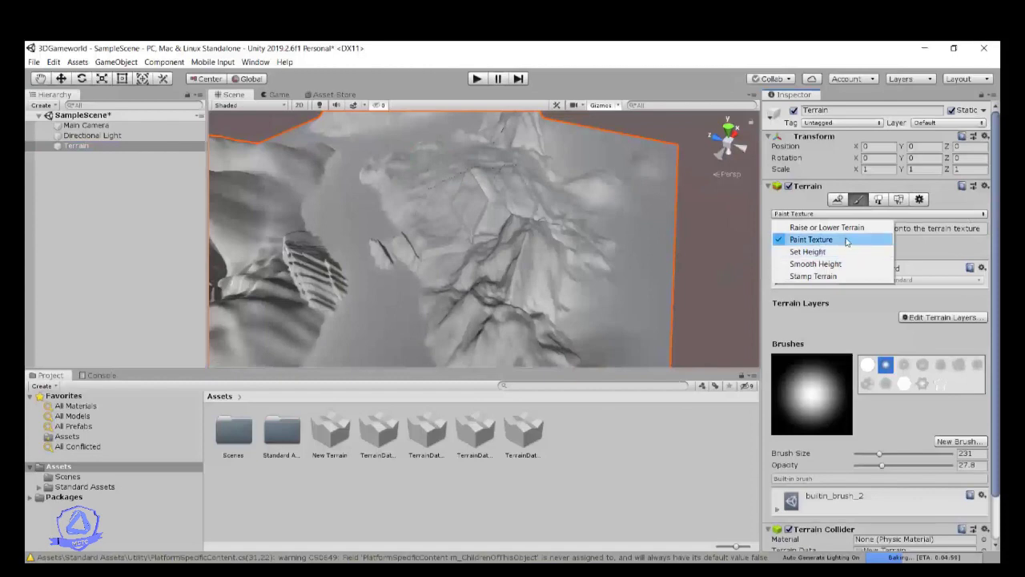
left_click(793, 238)
Create a terrain layer from the GrassHillAlbedo texture and select it as the layer to paint with
left_click(967, 318)
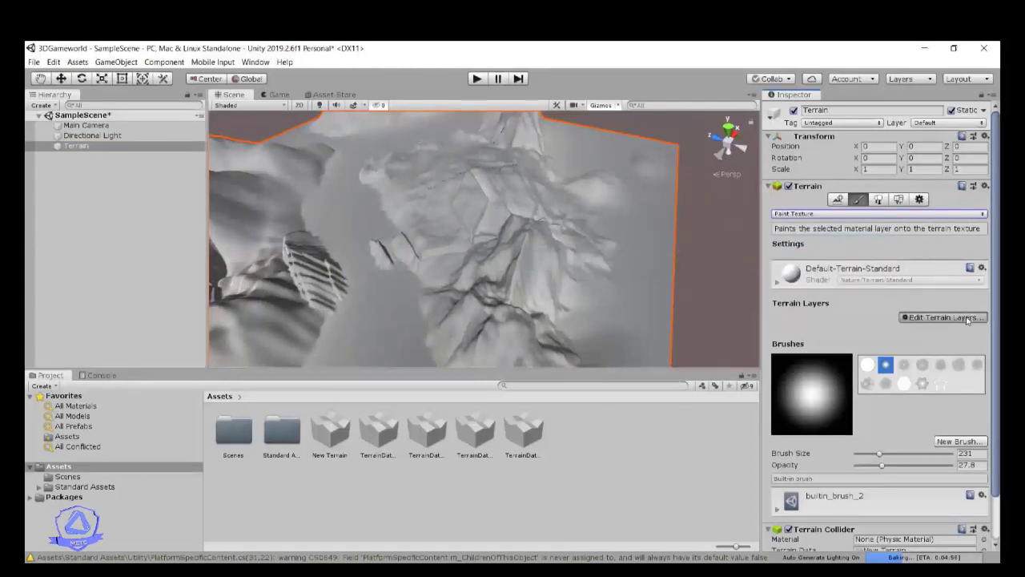
left_click(966, 320)
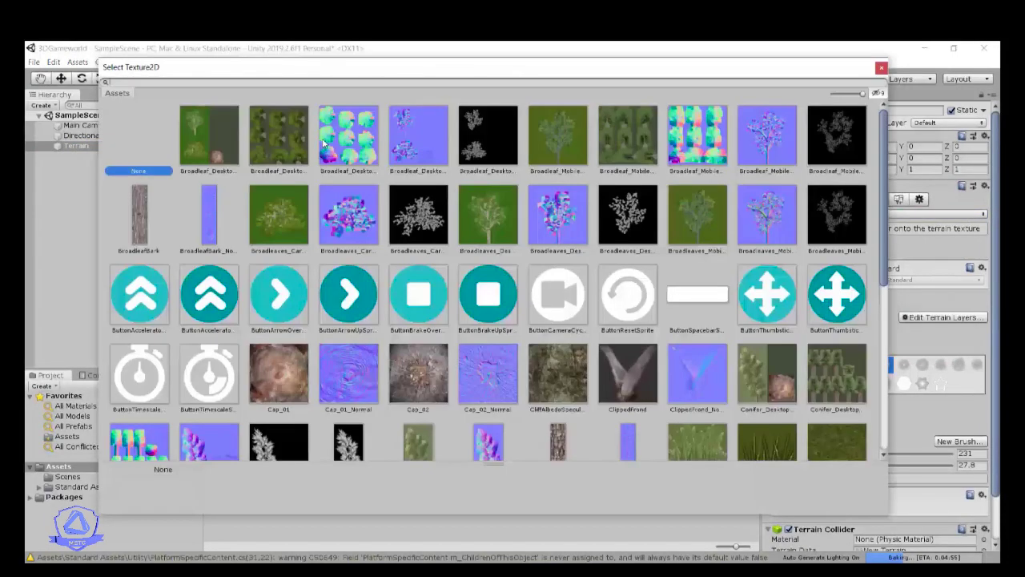
scroll(721, 432, "down", 3)
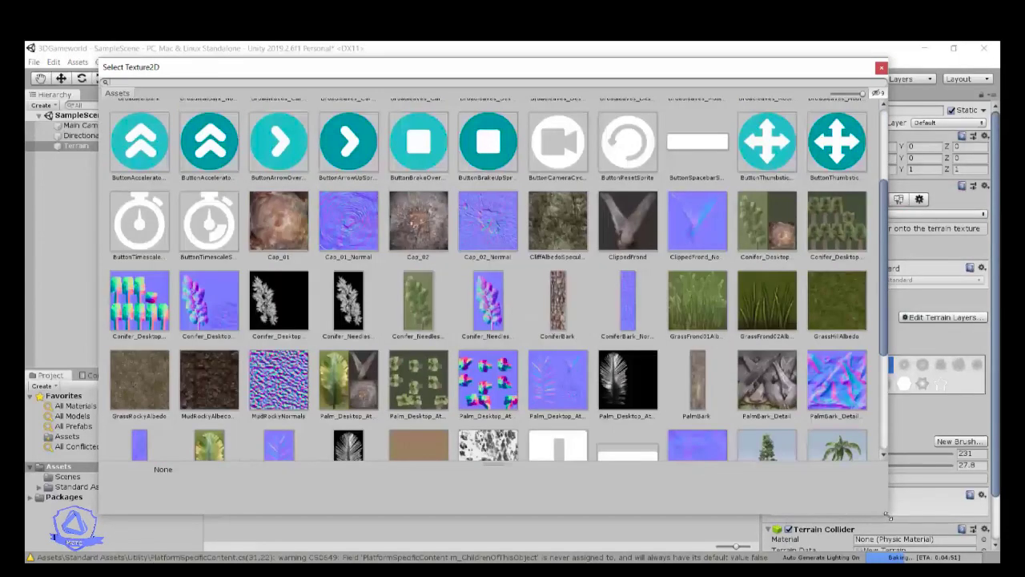
left_click_drag(408, 332, 294, 238)
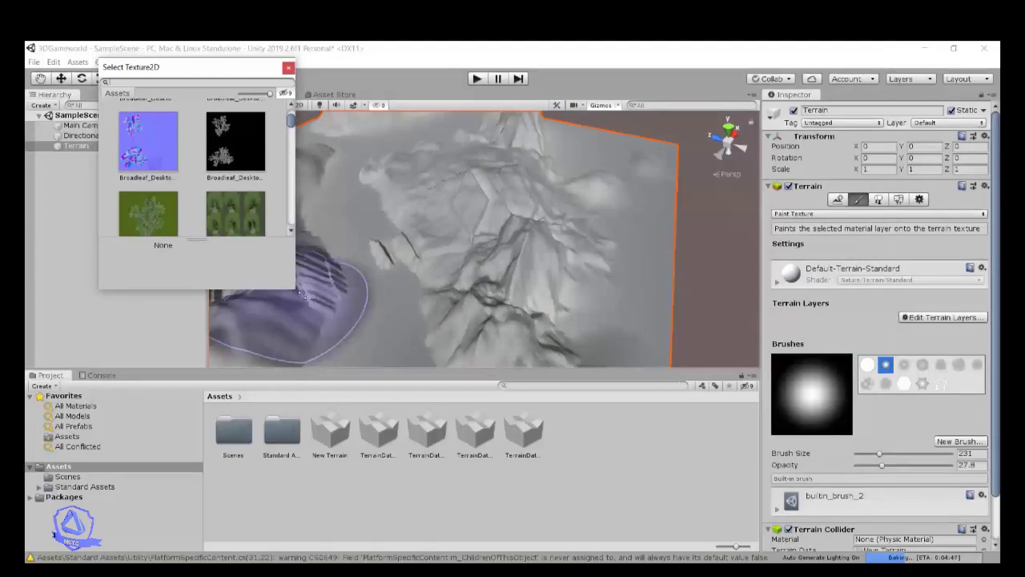
left_click_drag(300, 295, 818, 500)
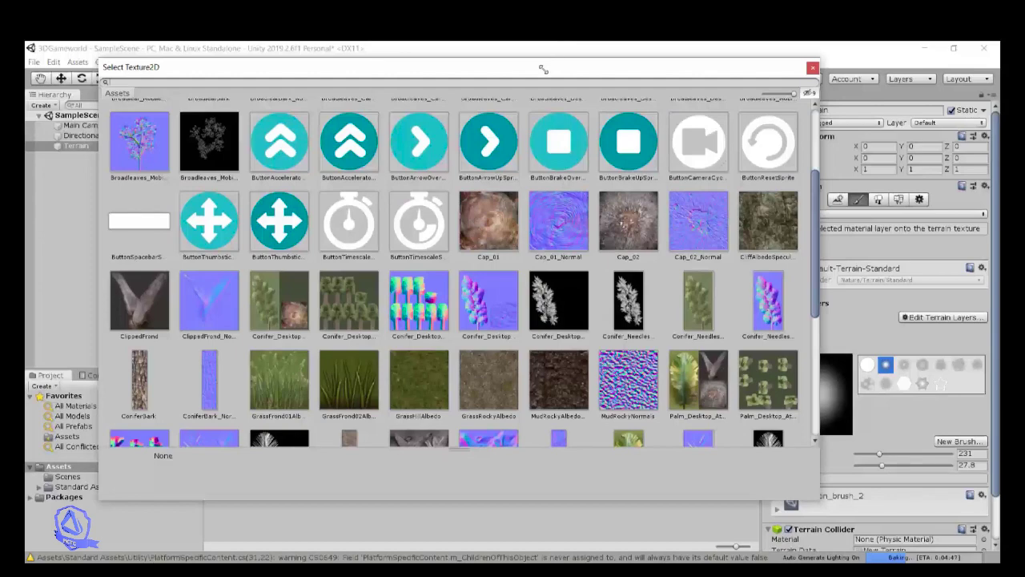
left_click_drag(542, 69, 583, 58)
left_click_drag(855, 200, 854, 300)
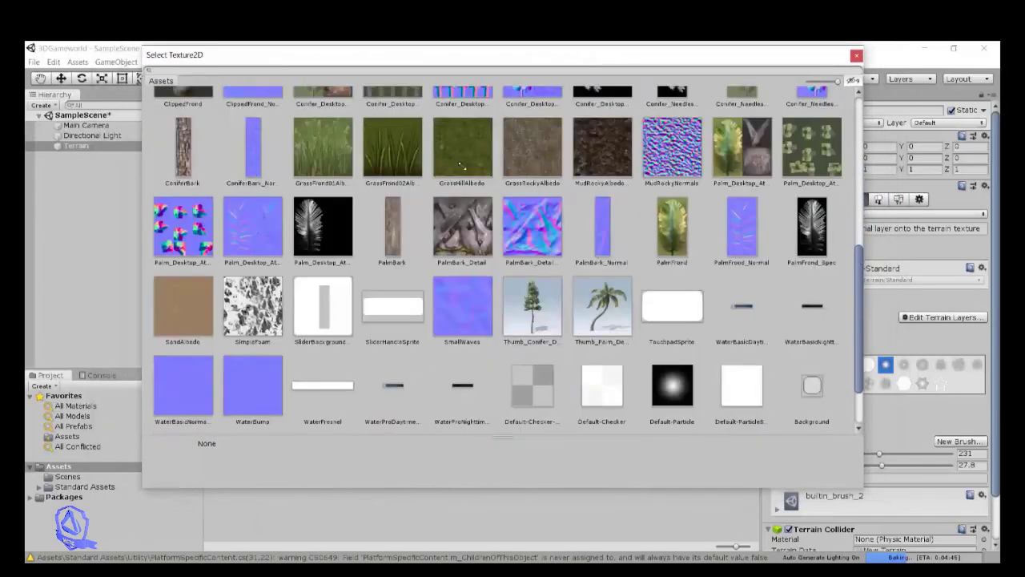
scroll(563, 218, "up", 3)
scroll(462, 269, "down", 1)
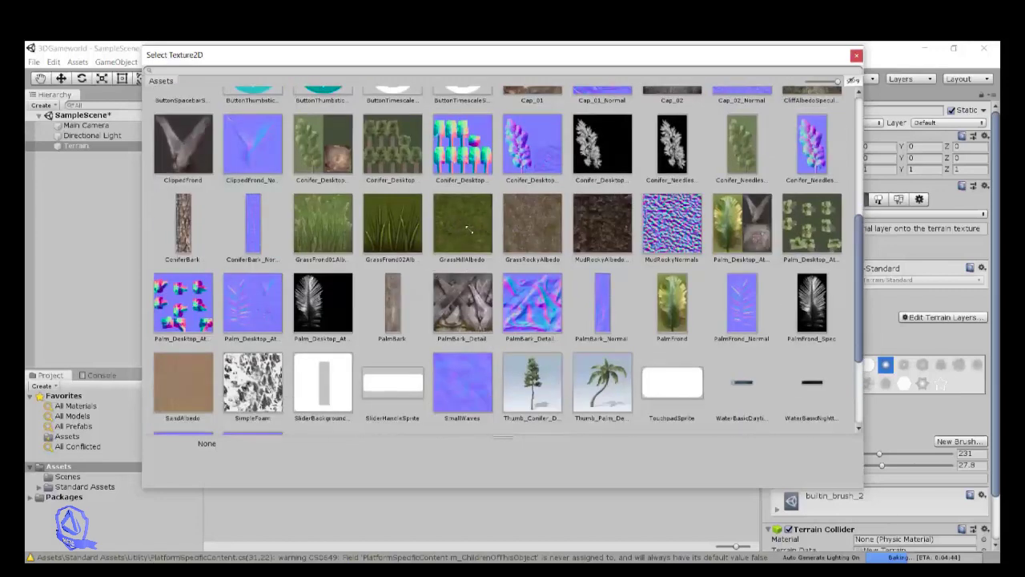
double_click(464, 232)
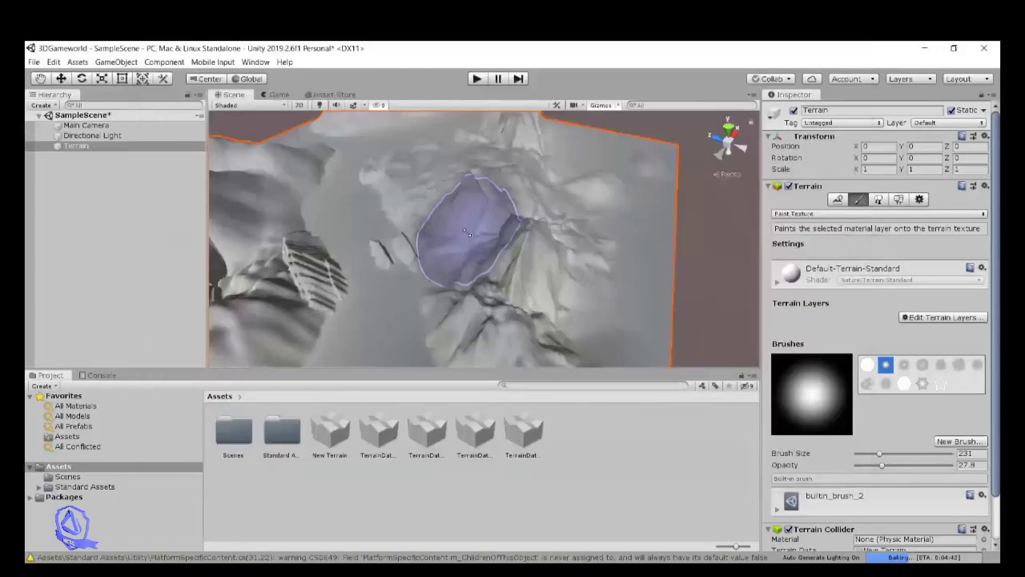
left_click(807, 347)
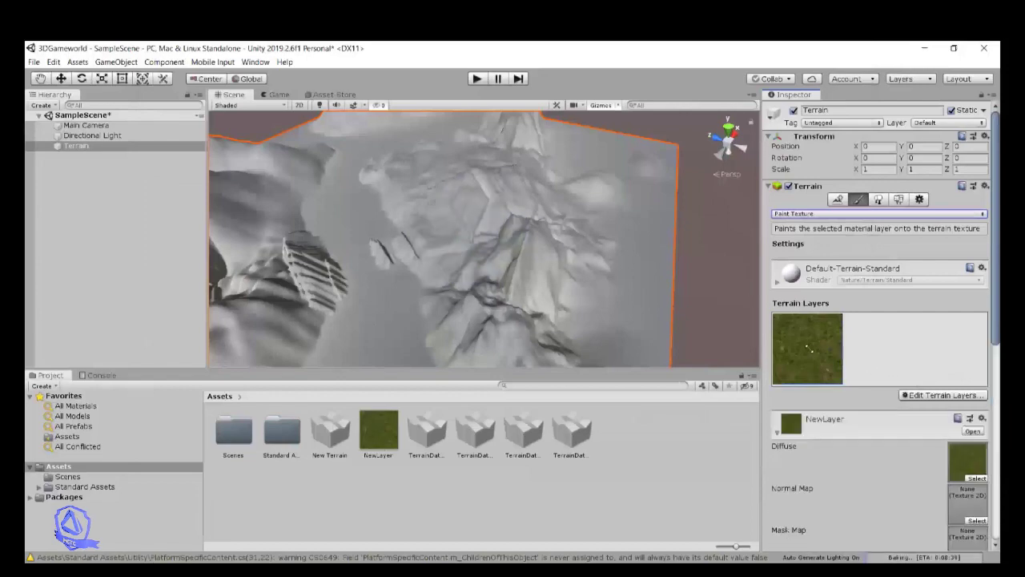
Try to add the existing NewLayer asset as another terrain layer
left_click(929, 394)
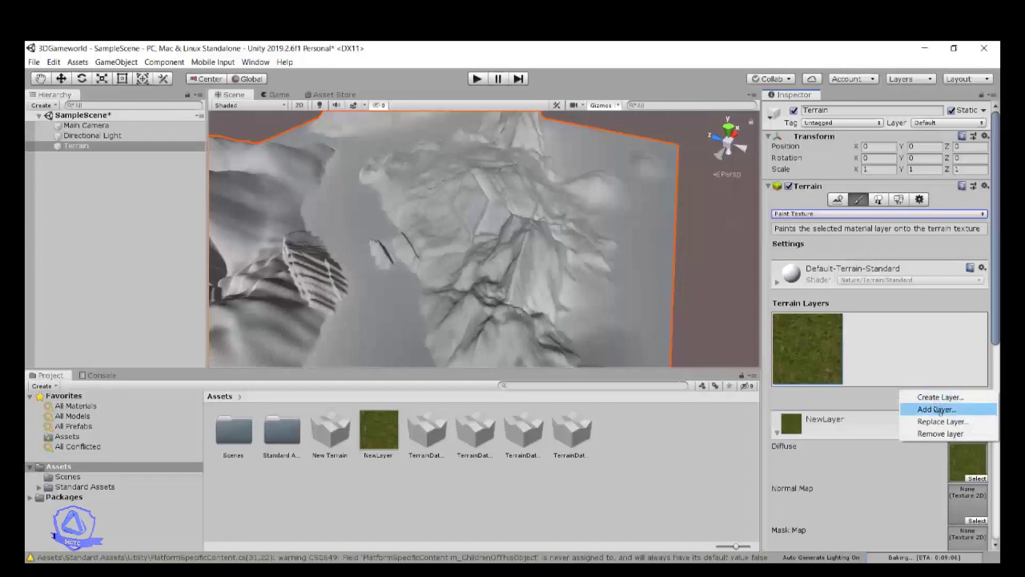
left_click(937, 409)
left_click(184, 98)
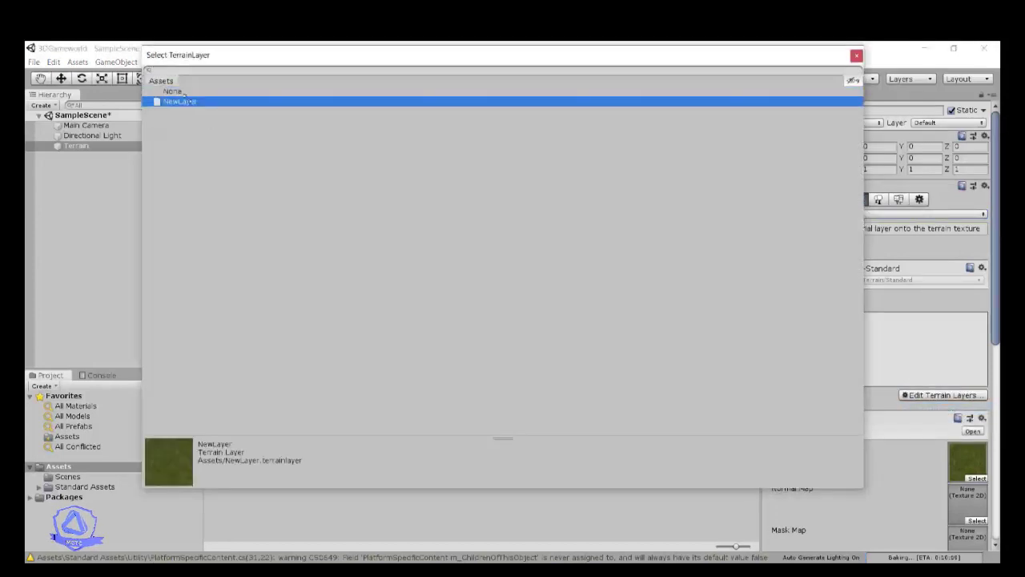
double_click(184, 99)
scroll(594, 281, "down", 3)
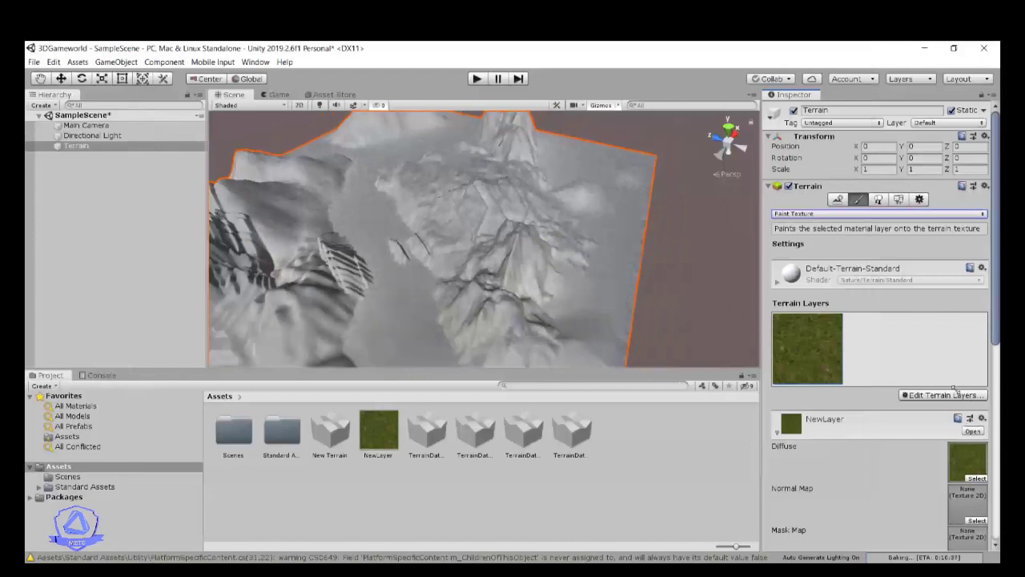
scroll(956, 391, "down", 6)
scroll(946, 381, "down", 1)
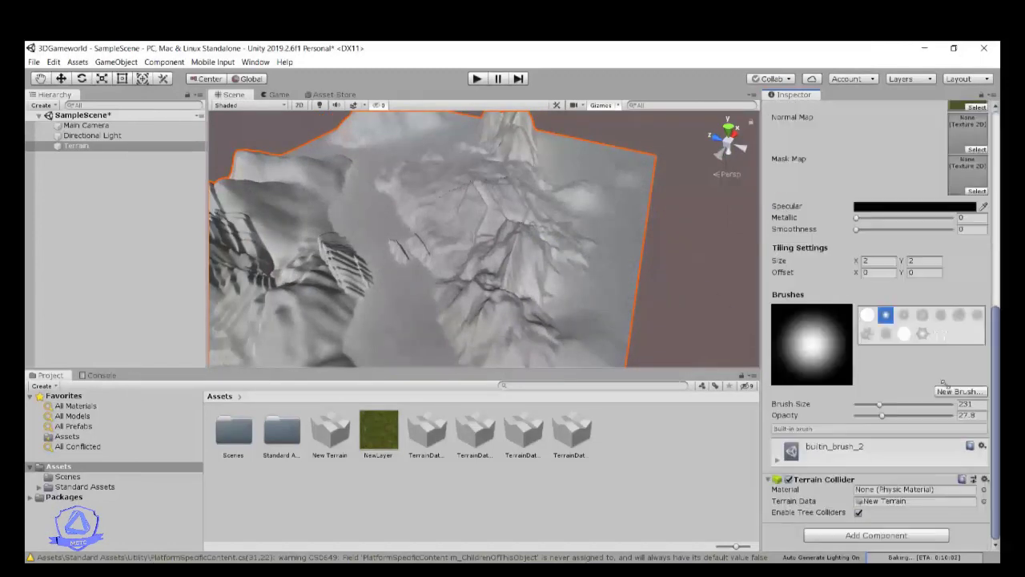
left_click(946, 391)
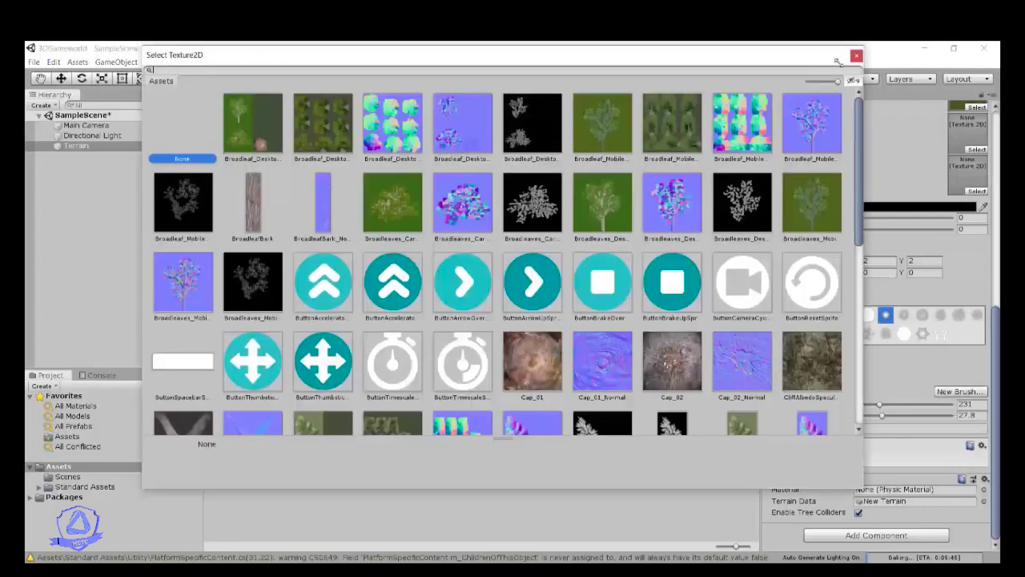
left_click(856, 56)
scroll(833, 276, "up", 8)
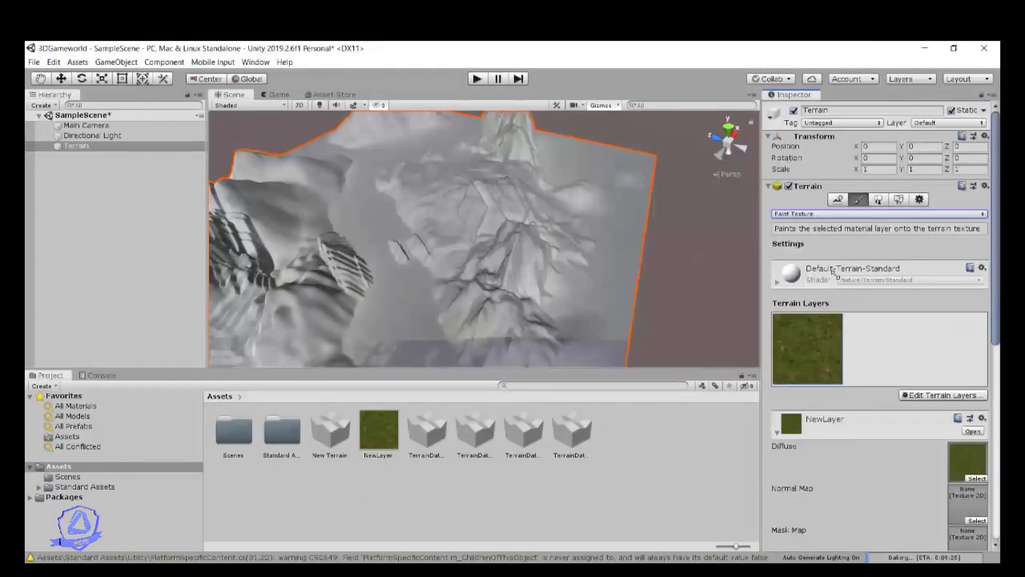
Paint the grass layer over the mountains and most of the surrounding ground, working from several sides of the terrain
scroll(543, 266, "down", 3)
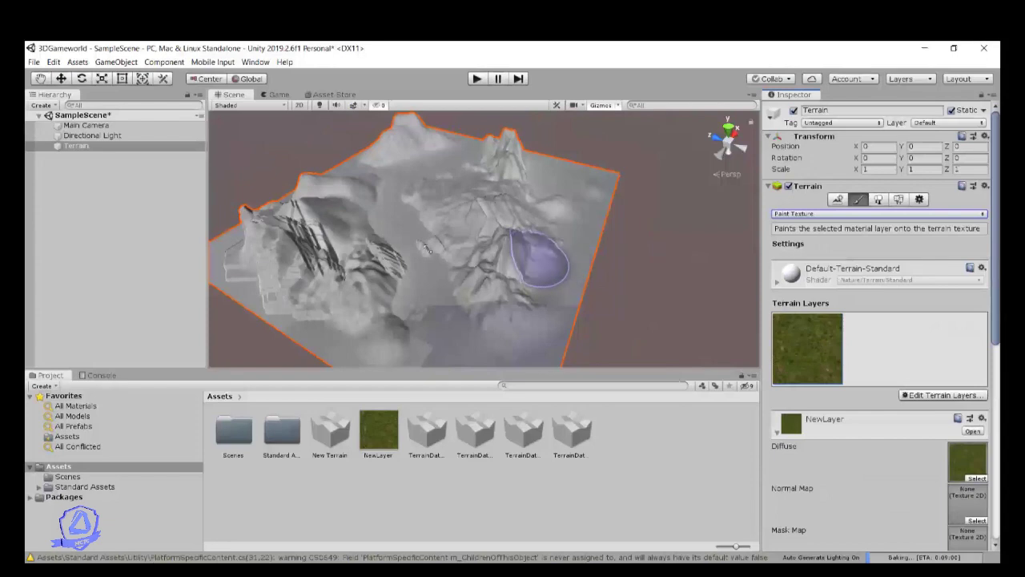
mouse_move(470, 241)
left_mouse_down()
mouse_move(428, 272)
mouse_move(480, 268)
mouse_move(515, 230)
mouse_move(521, 268)
mouse_move(532, 256)
left_mouse_up()
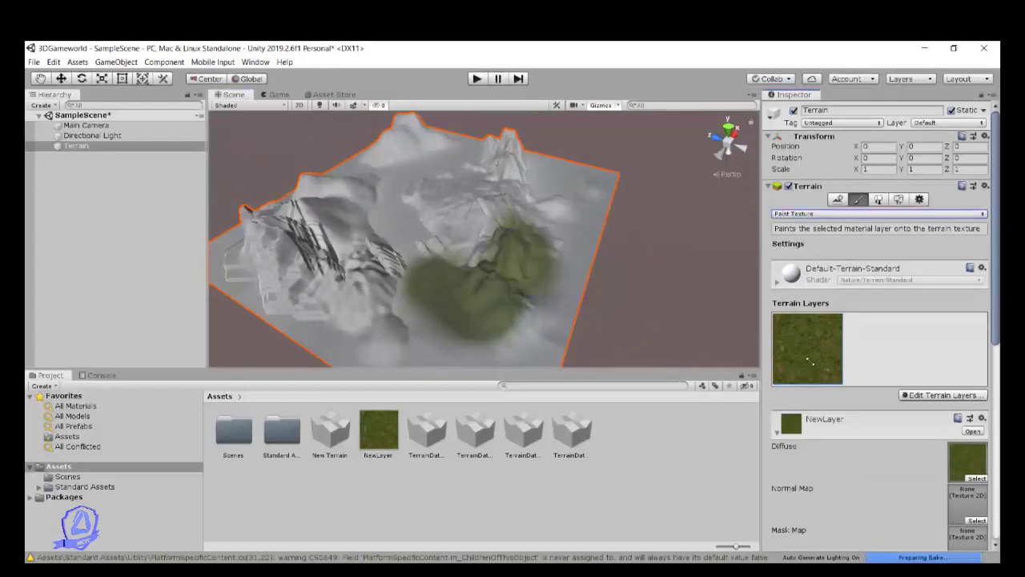
scroll(808, 360, "down", 8)
mouse_move(515, 184)
left_mouse_down()
mouse_move(473, 229)
mouse_move(434, 248)
mouse_move(481, 248)
left_mouse_up()
left_click_drag(992, 390, 995, 274)
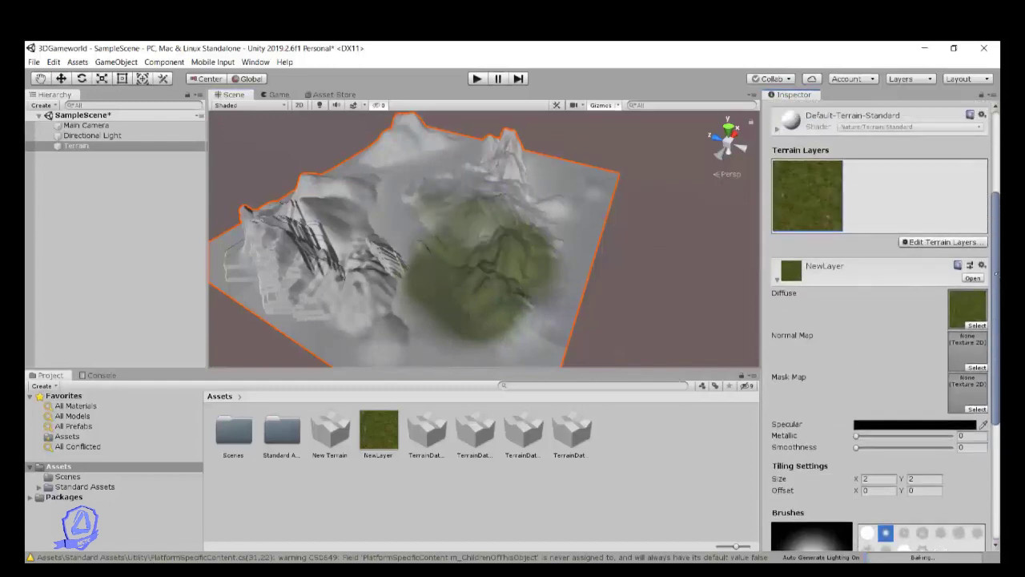
mouse_move(481, 229)
left_mouse_down()
mouse_move(400, 206)
mouse_move(309, 256)
mouse_move(366, 184)
mouse_move(423, 263)
mouse_move(492, 259)
mouse_move(515, 171)
mouse_move(551, 176)
mouse_move(551, 262)
left_mouse_up()
mouse_move(565, 192)
left_mouse_down()
mouse_move(568, 256)
mouse_move(480, 347)
mouse_move(562, 297)
mouse_move(515, 319)
mouse_move(440, 323)
mouse_move(610, 325)
left_mouse_up()
scroll(440, 324, "down", 5)
mouse_move(561, 280)
left_mouse_down()
mouse_move(421, 325)
mouse_move(535, 281)
mouse_move(528, 270)
mouse_move(595, 261)
mouse_move(507, 247)
mouse_move(391, 280)
mouse_move(408, 297)
mouse_move(408, 332)
mouse_move(407, 303)
mouse_move(595, 302)
left_mouse_up()
scroll(462, 299, "up", 10)
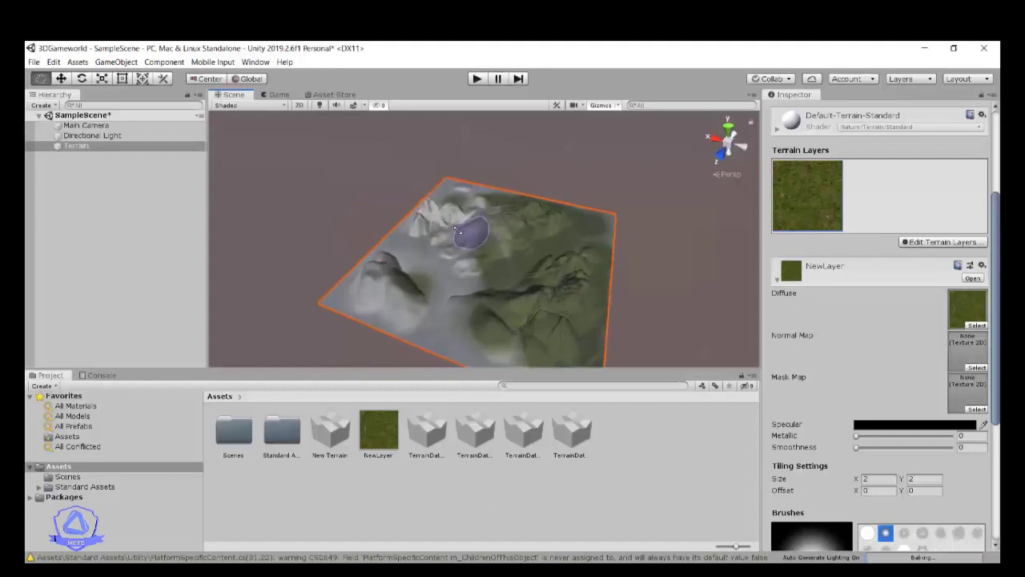
mouse_move(458, 213)
left_mouse_down()
mouse_move(344, 229)
mouse_move(344, 285)
mouse_move(272, 321)
left_mouse_up()
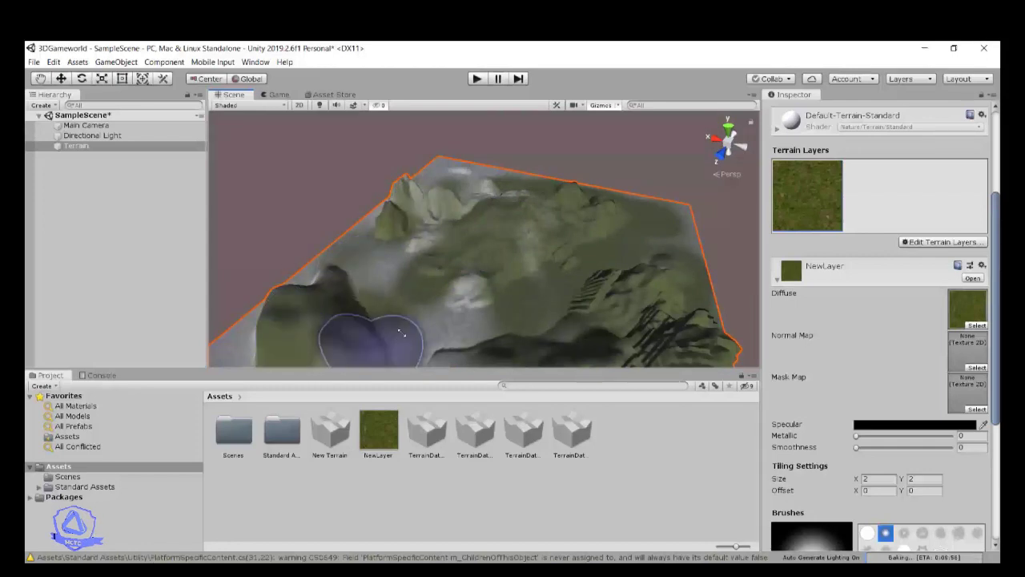
scroll(476, 331, "down", 8)
mouse_move(471, 328)
left_mouse_down("alt")
mouse_move(569, 366)
mouse_move(515, 336)
mouse_move(434, 217)
mouse_move(453, 183)
mouse_move(423, 293)
mouse_move(512, 350)
left_mouse_up("alt")
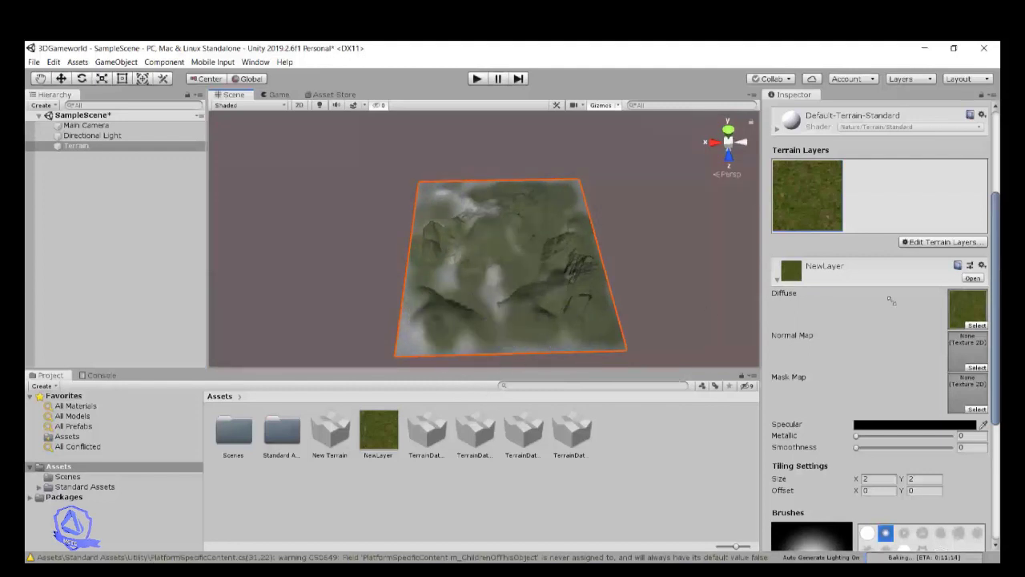
Try once more to add NewLayer to the painted terrain's layers
left_click(943, 241)
left_click(935, 255)
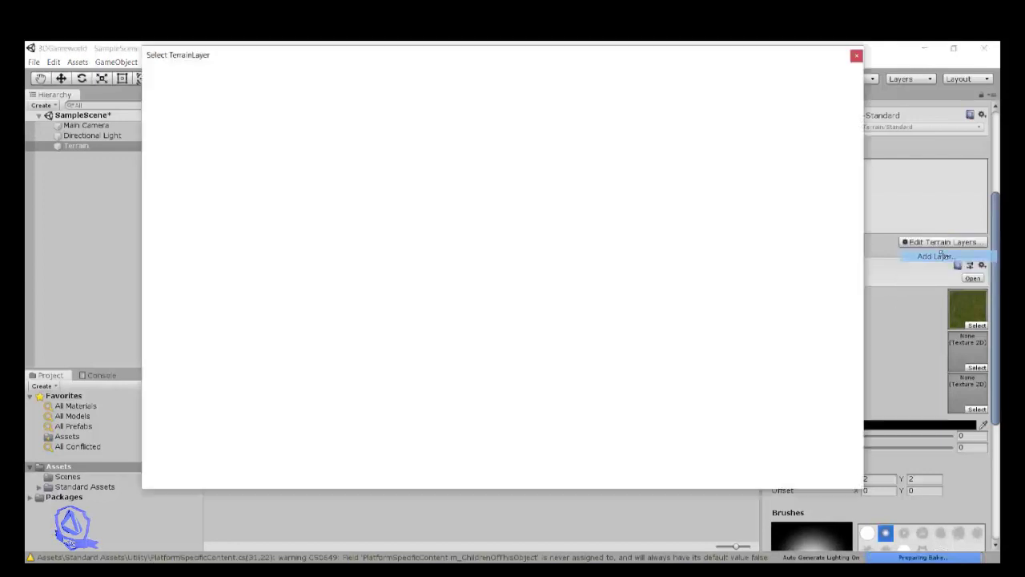
double_click(173, 102)
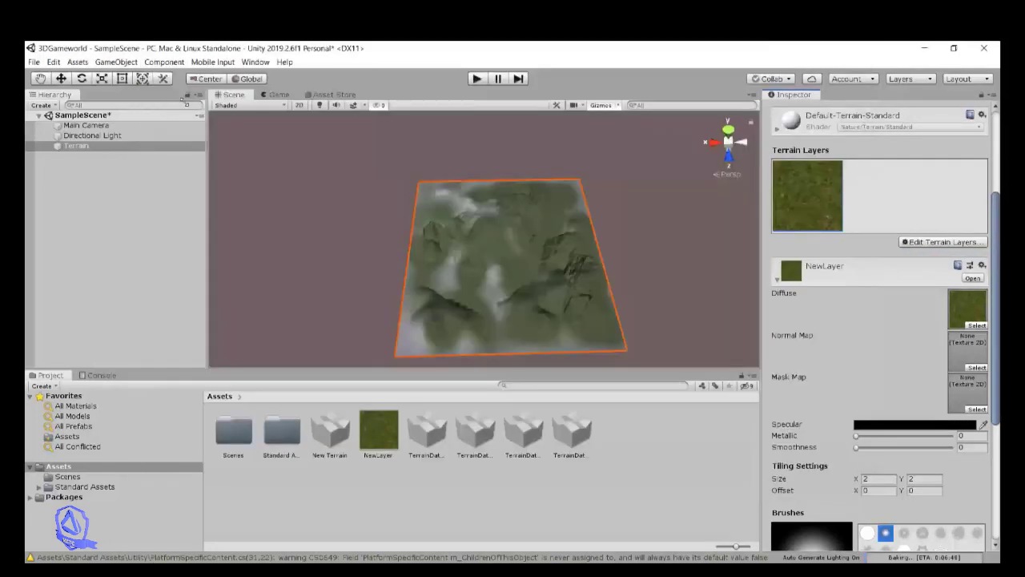
Create a terrain layer from the SandAlbedo texture and select it as the layer to paint with
left_click(961, 242)
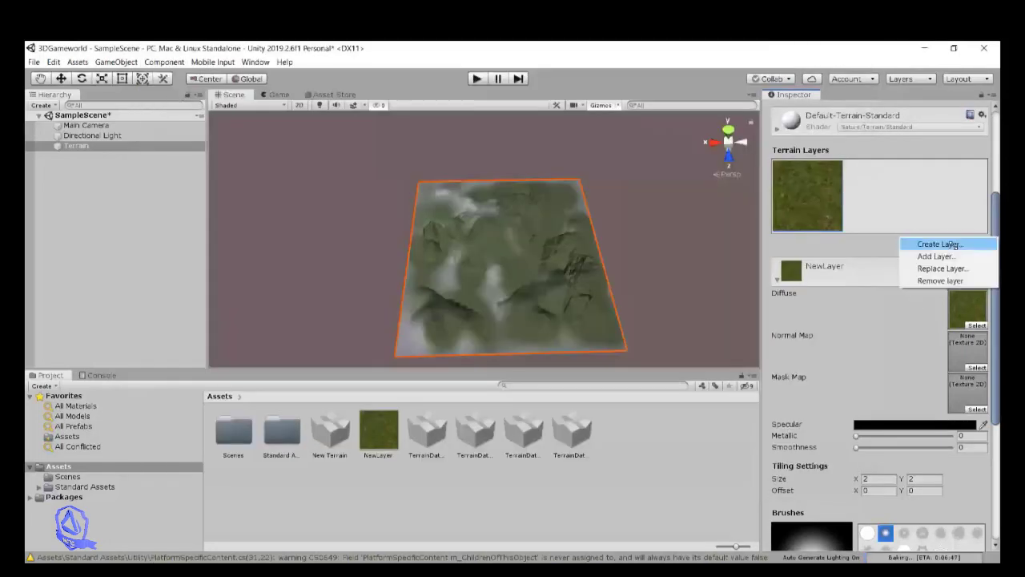
left_click(938, 243)
scroll(363, 166, "down", 8)
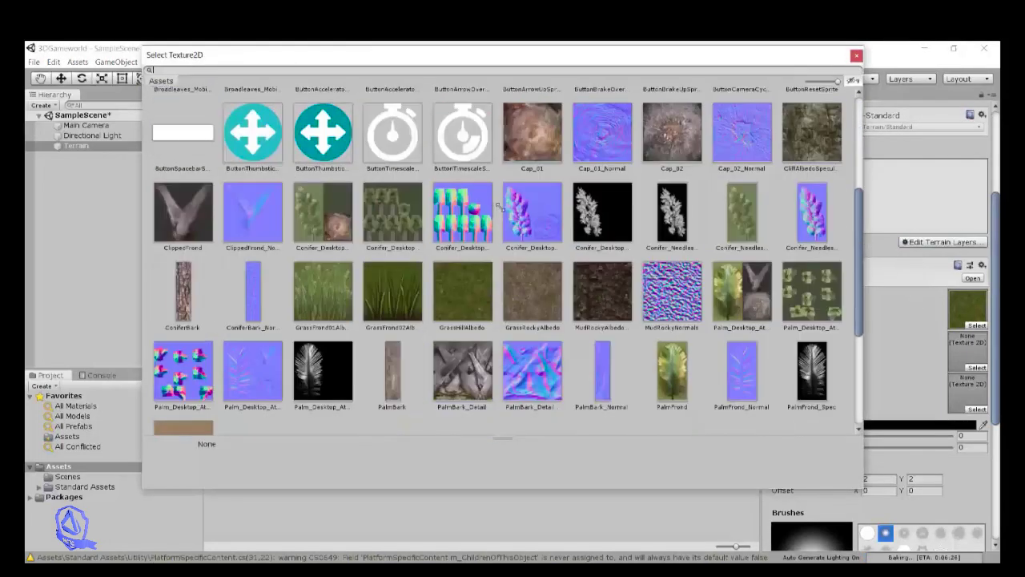
left_click(192, 293)
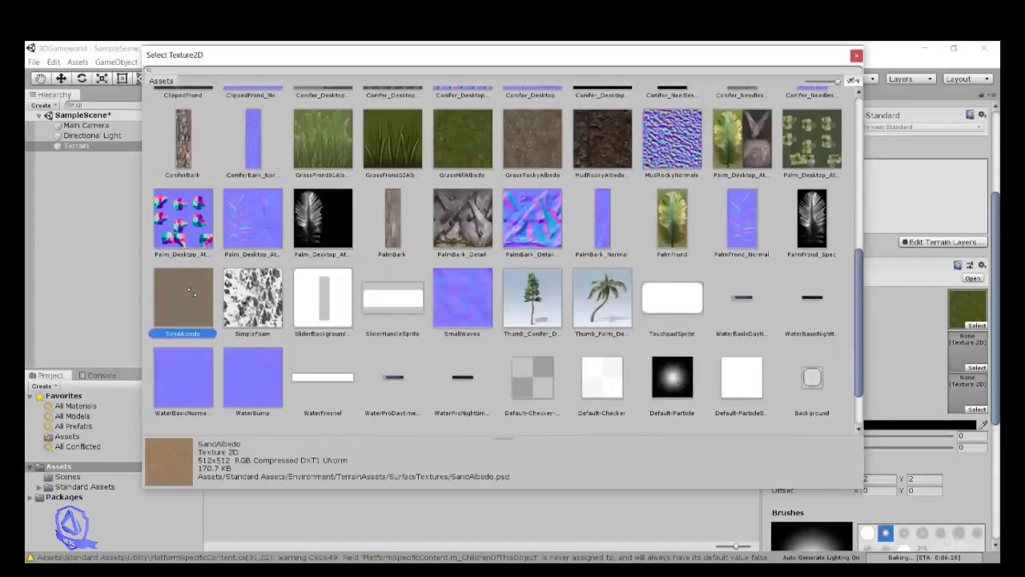
double_click(191, 293)
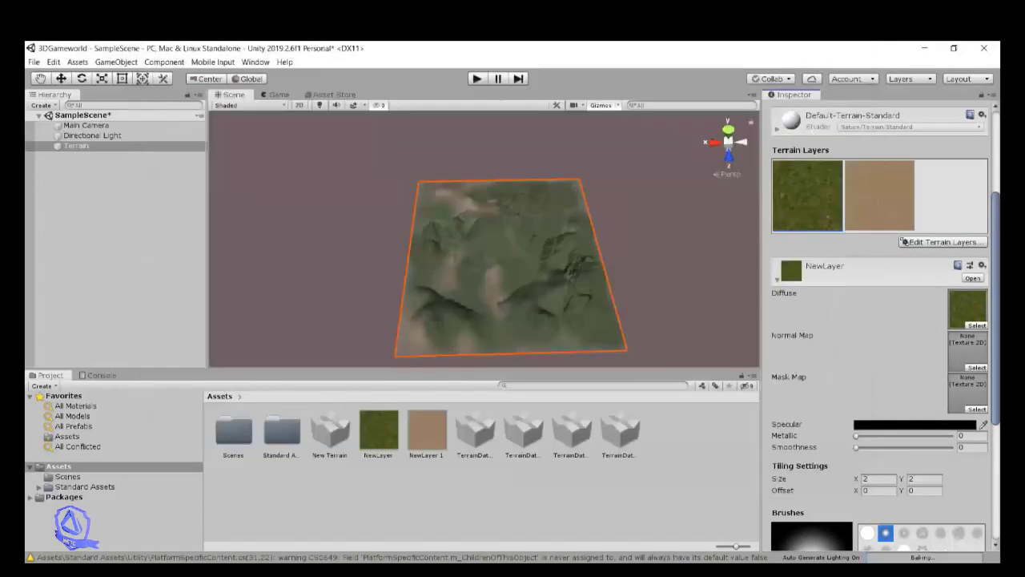
left_click(891, 187)
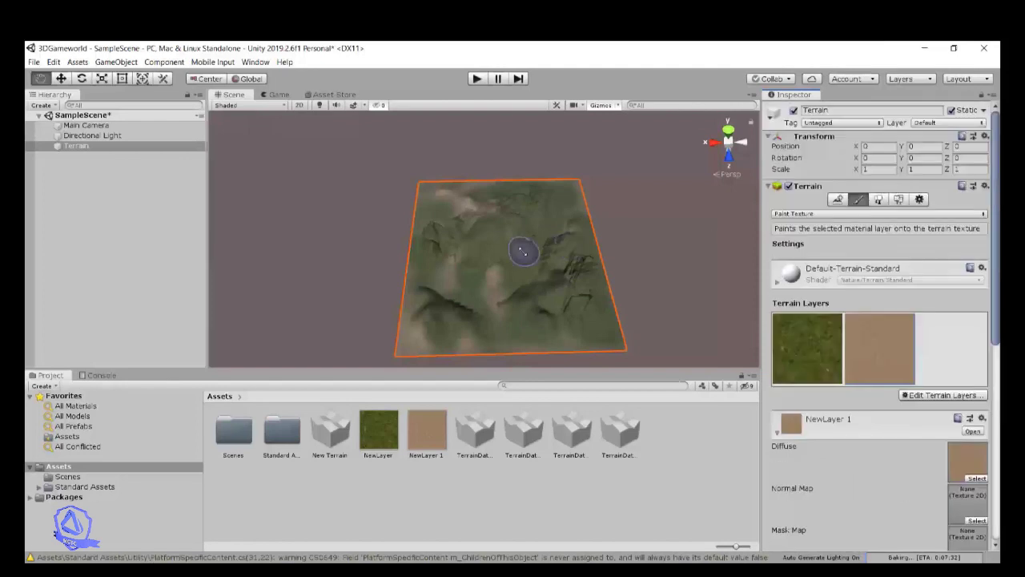
Paint sand over the central mound, the steep rocky mountains and patches of the surrounding ground
scroll(525, 255, "up", 3)
left_click(482, 270)
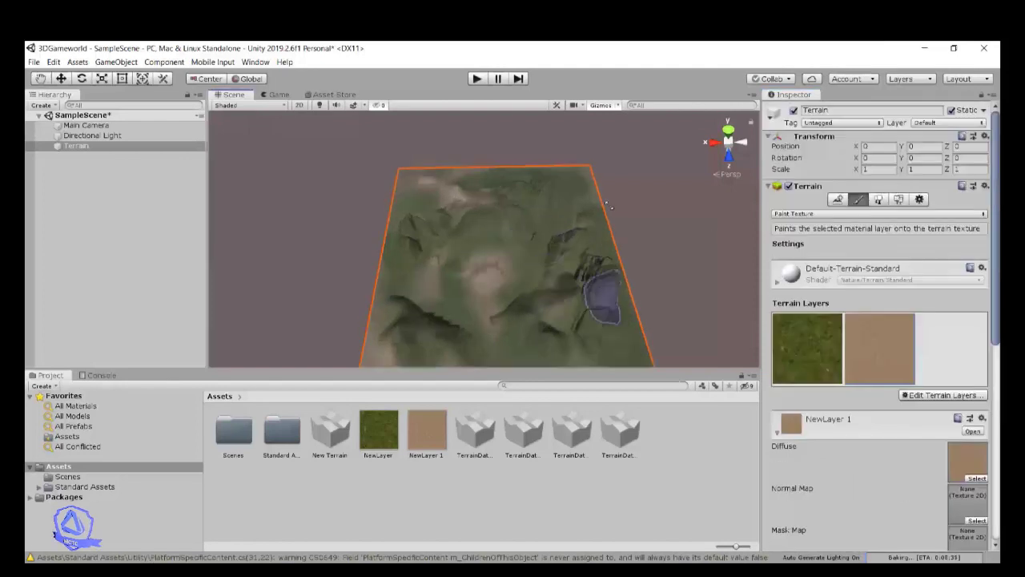
left_click(601, 296)
left_click(567, 232)
mouse_move(498, 301)
left_mouse_down()
mouse_move(469, 316)
mouse_move(366, 235)
mouse_move(595, 309)
mouse_move(531, 359)
left_mouse_up()
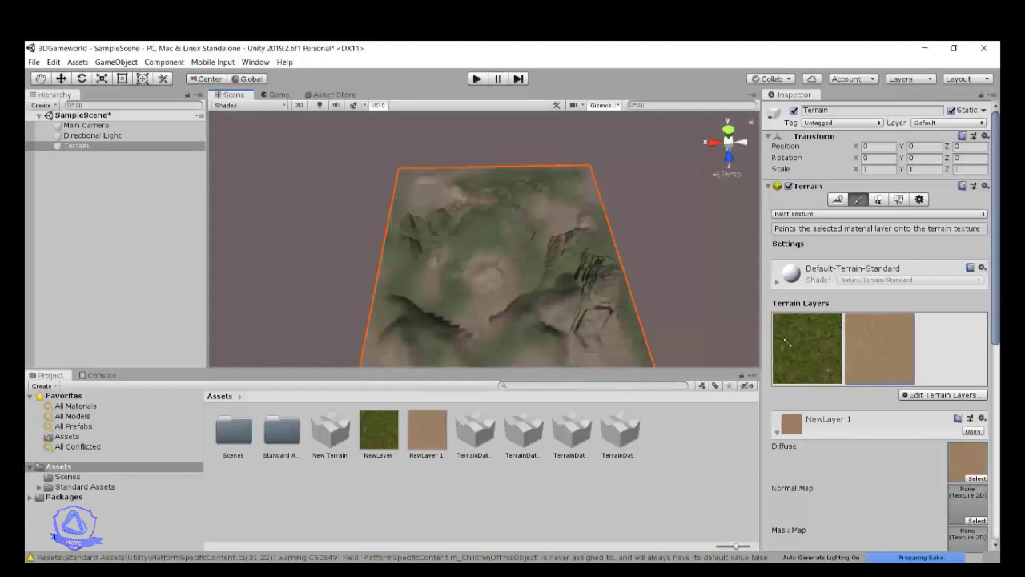
Reduce the brush size to 106 and paint more sand across the ground and steep rocky mountain
scroll(961, 444, "down", 10)
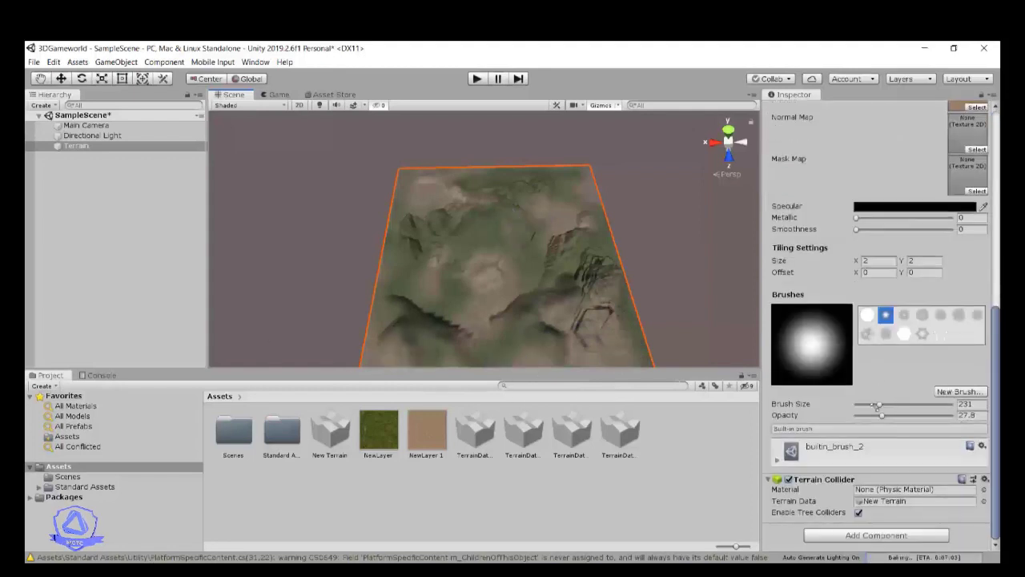
scroll(571, 300, "up", 4)
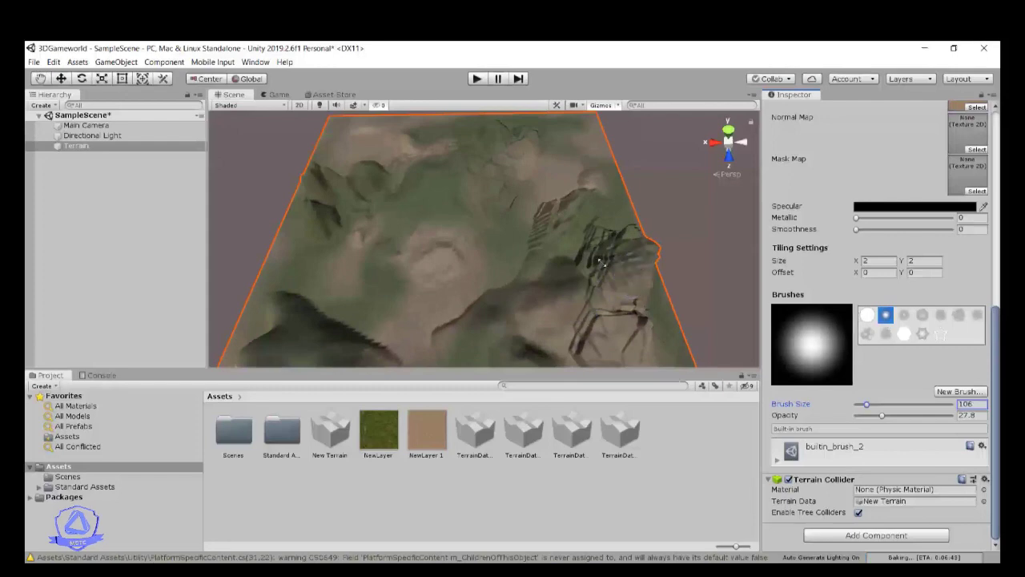
mouse_move(446, 195)
left_mouse_down()
mouse_move(498, 198)
mouse_move(593, 276)
mouse_move(658, 297)
left_mouse_up()
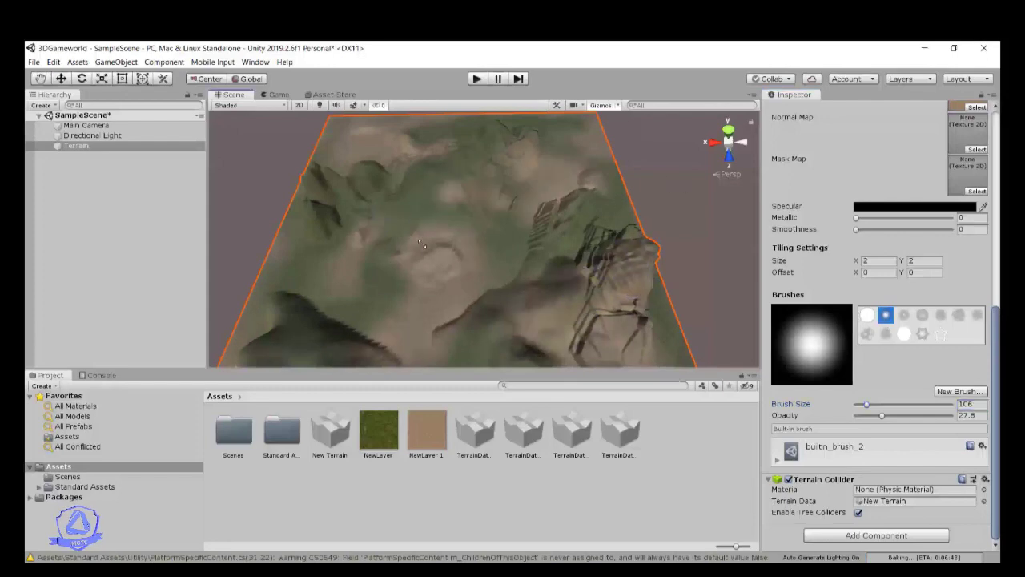
Select the grass layer and paint it back over parts of the slopes around the steep rocky mountain
scroll(850, 233, "up", 10)
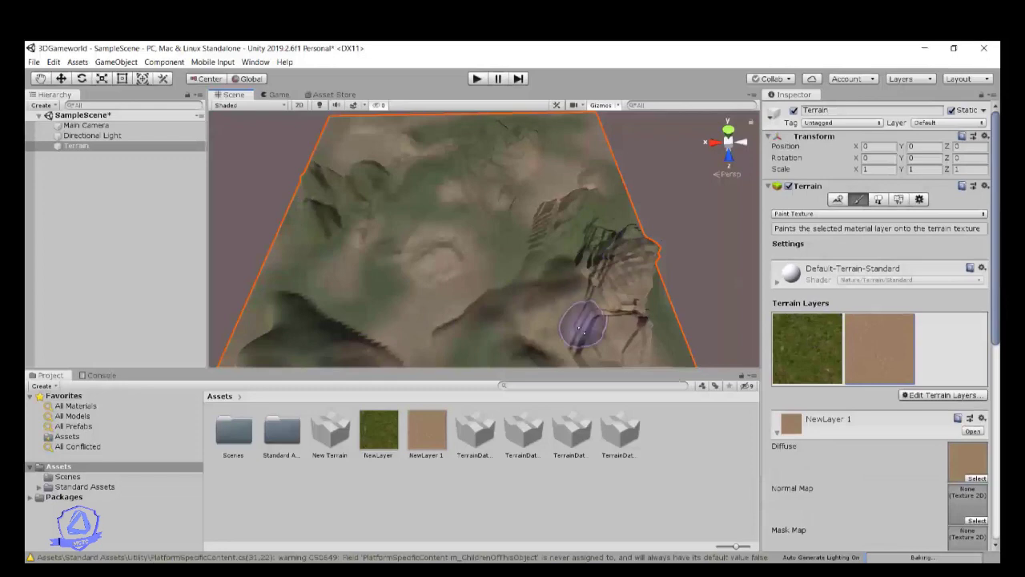
left_click(807, 348)
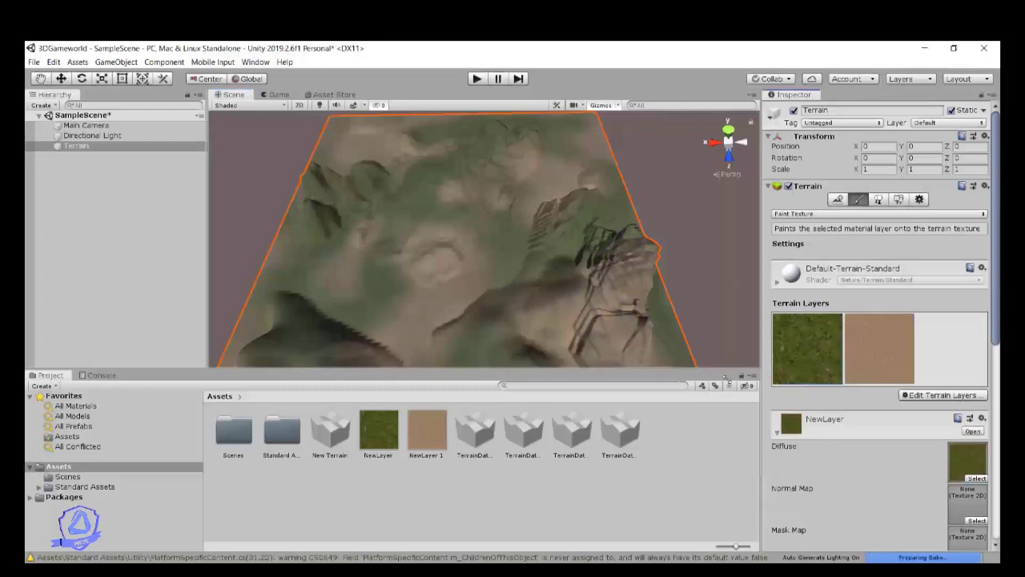
mouse_move(550, 331)
left_mouse_down()
mouse_move(542, 348)
mouse_move(620, 283)
mouse_move(569, 230)
left_mouse_up()
Create a third terrain layer from the MudRockyAlbedoSpecular texture
scroll(576, 304, "down", 3)
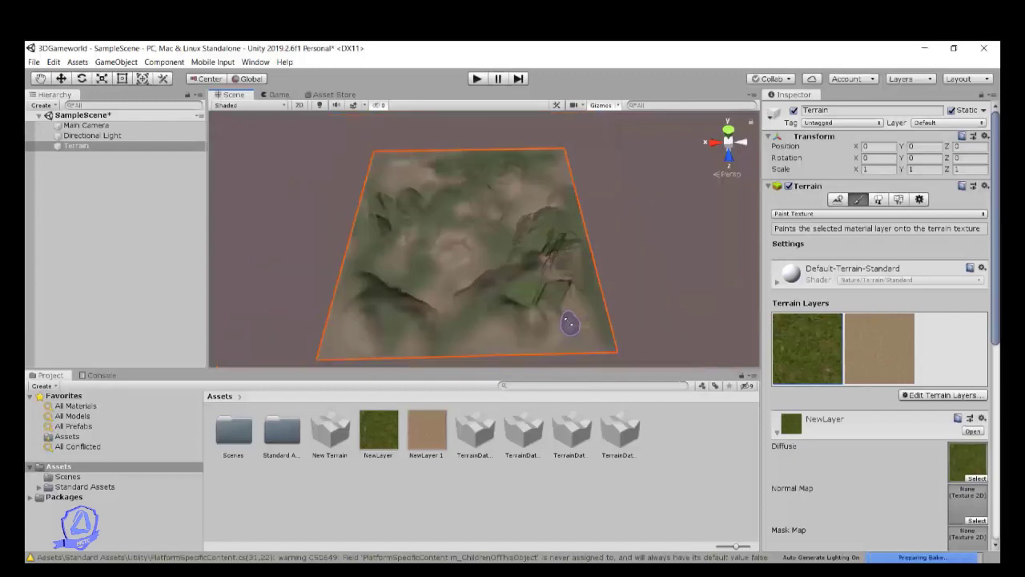
left_click_drag(607, 298, 551, 280, "alt")
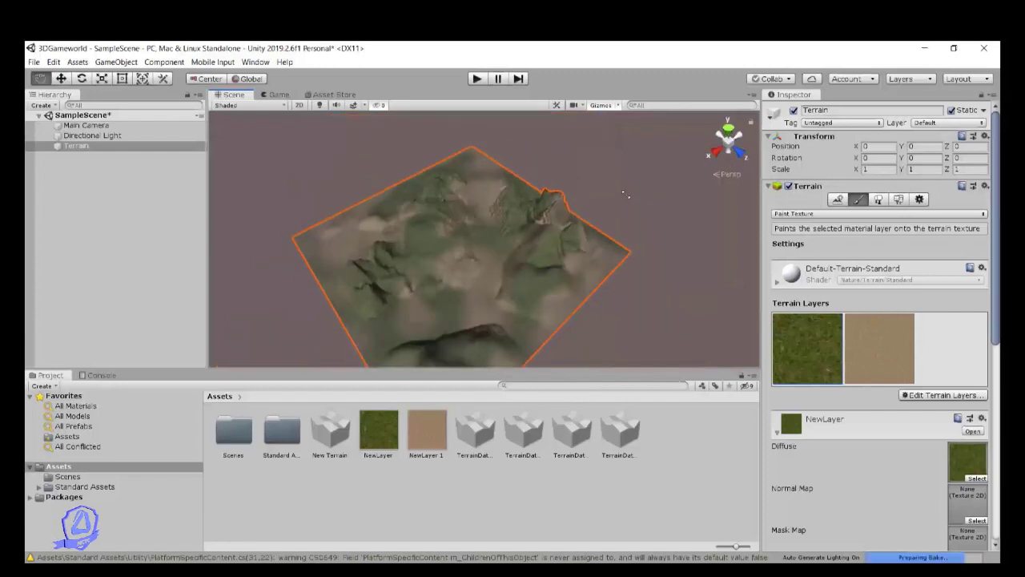
left_click_drag(625, 195, 441, 325, "alt")
scroll(449, 322, "up", 5)
left_click(942, 395)
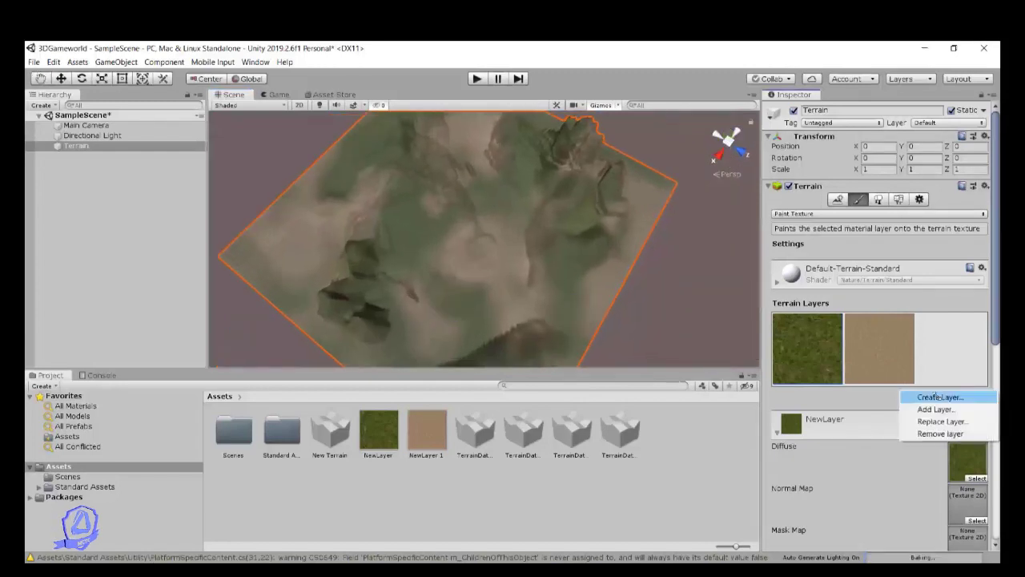
left_click(936, 395)
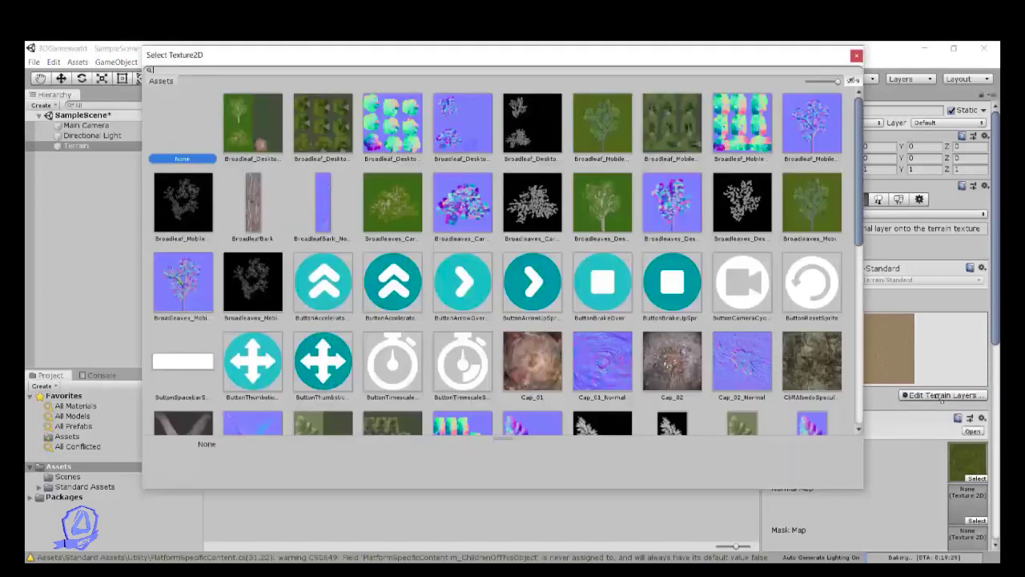
scroll(584, 320, "down", 5)
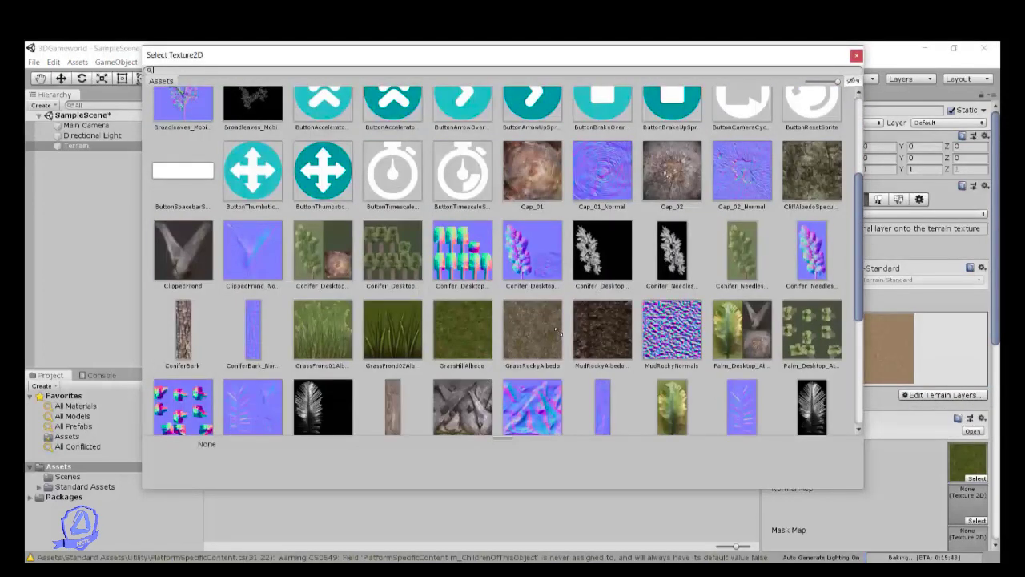
left_click(594, 329)
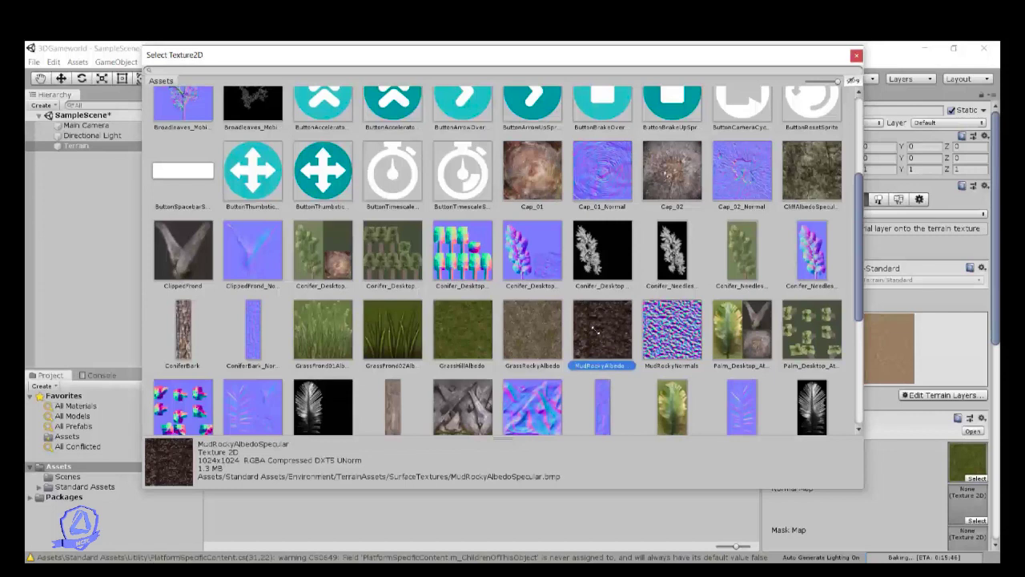
double_click(595, 329)
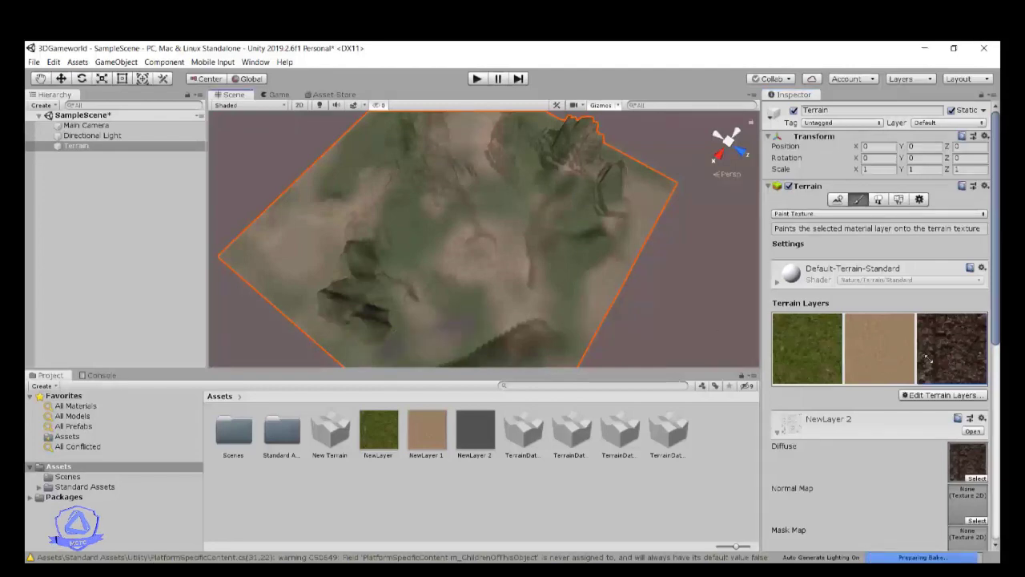
Paint the mud layer as a branching path through the valleys between the mountains
scroll(481, 349, "up", 3)
mouse_move(480, 284)
left_mouse_down()
mouse_move(513, 248)
mouse_move(542, 293)
mouse_move(633, 249)
mouse_move(458, 293)
mouse_move(377, 347)
mouse_move(487, 275)
mouse_move(472, 293)
mouse_move(577, 296)
mouse_move(462, 300)
mouse_move(542, 208)
mouse_move(520, 228)
mouse_move(532, 181)
left_mouse_up()
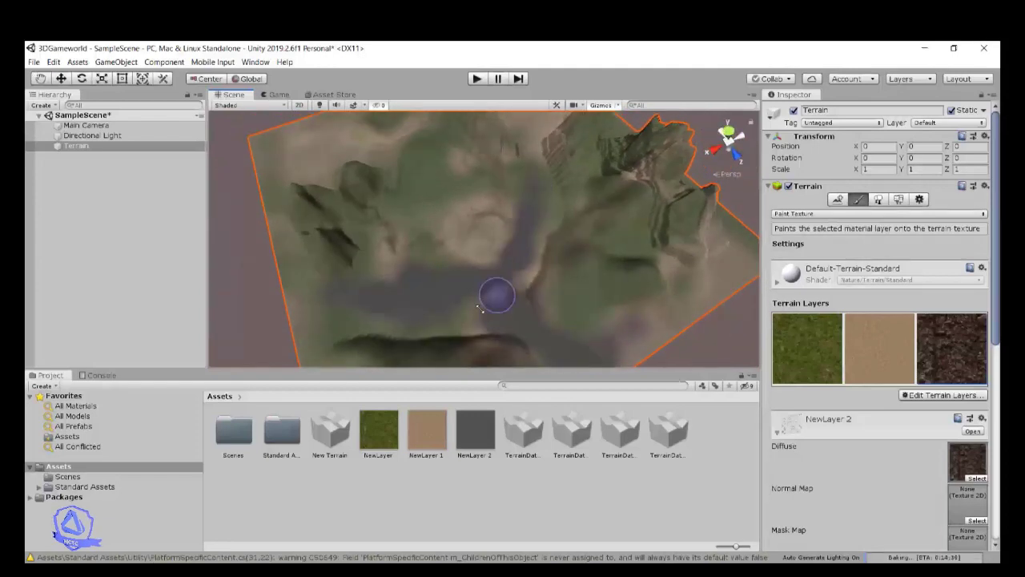
mouse_move(469, 293)
left_mouse_down("alt")
mouse_move(585, 266)
mouse_move(520, 248)
mouse_move(606, 377)
mouse_move(473, 251)
left_mouse_up("alt")
mouse_move(418, 197)
left_mouse_down()
mouse_move(244, 125)
mouse_move(386, 190)
left_mouse_up()
mouse_move(467, 203)
left_mouse_down()
mouse_move(540, 217)
mouse_move(596, 156)
left_mouse_up()
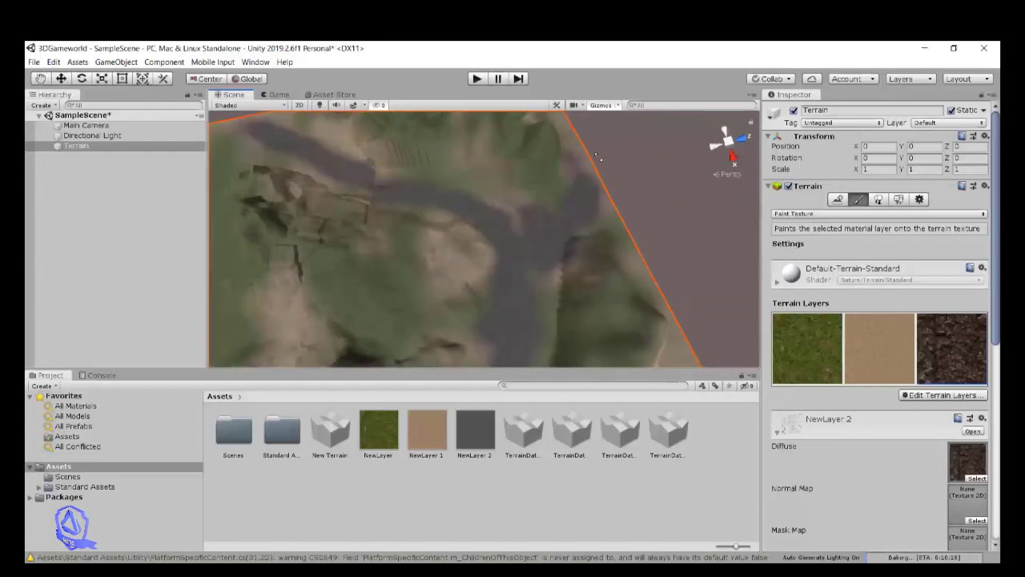
Extend the branches of the mud path to the terrain's edges and its far corner
scroll(523, 297, "down", 3)
left_click_drag(519, 316, 386, 386, "alt")
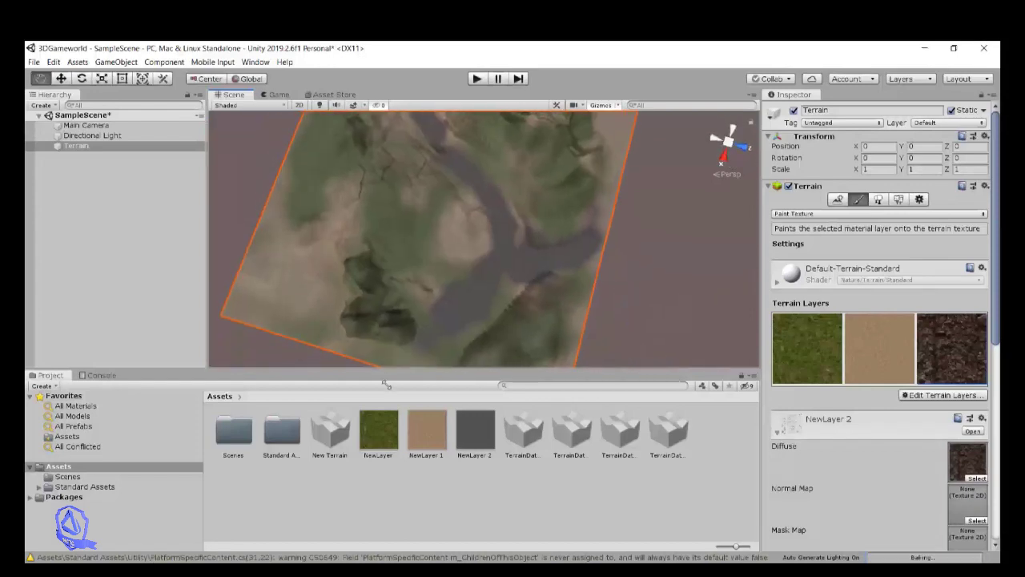
left_click_drag(440, 324, 398, 362)
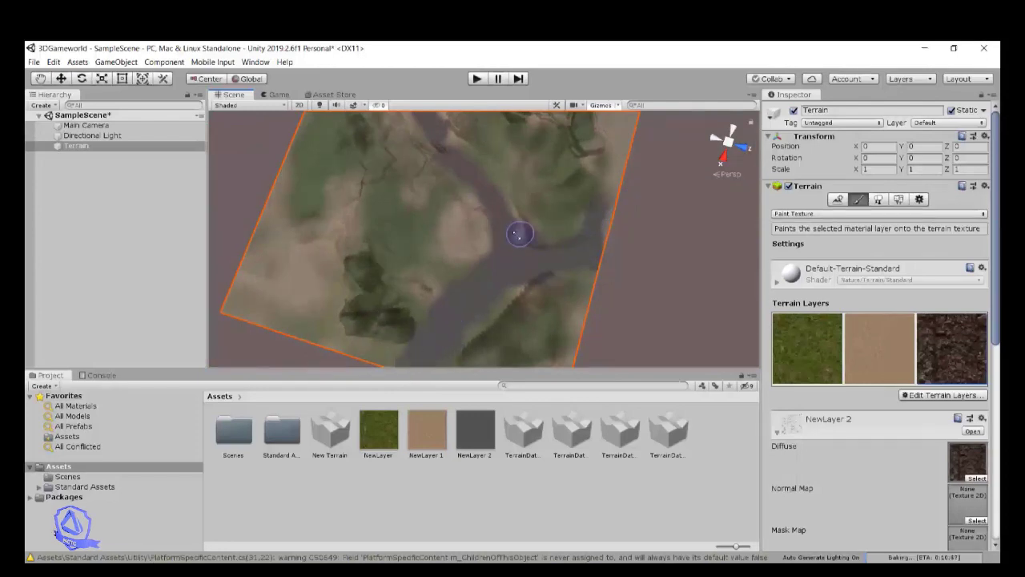
scroll(501, 270, "down", 3)
left_click_drag(502, 270, 500, 171, "alt")
left_click_drag(492, 216, 495, 309, "alt")
scroll(494, 149, "up", 2)
left_click_drag(698, 199, 563, 180, "alt")
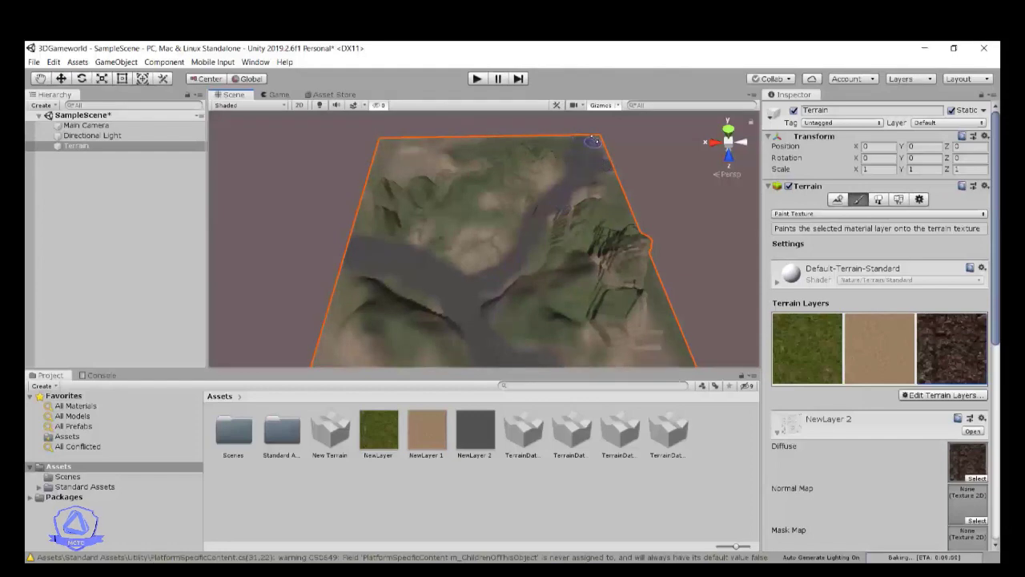
left_click_drag(563, 198, 629, 311, "alt")
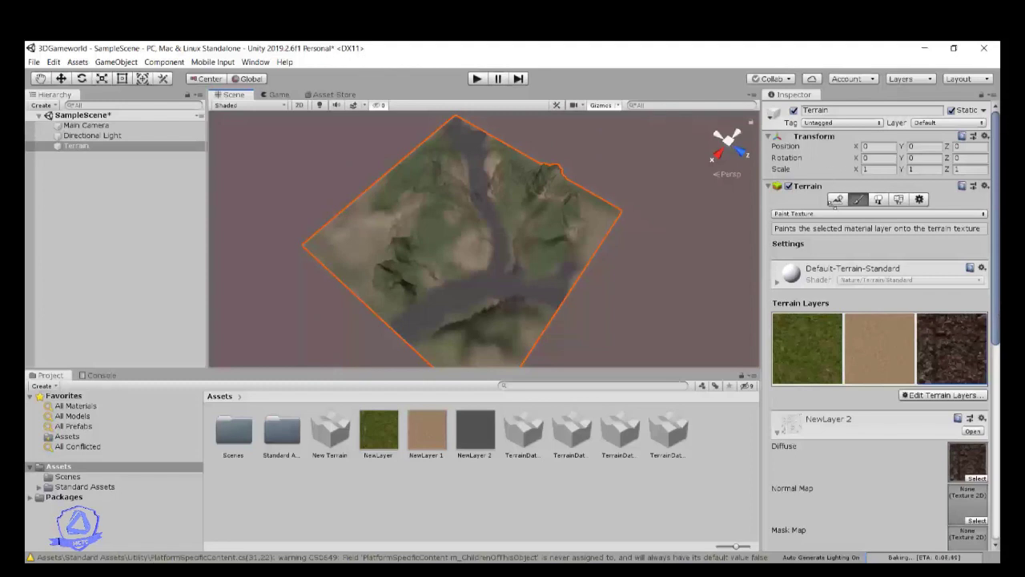
Switch the terrain painting mode to Set Height and set the target height to 100
left_click(875, 215)
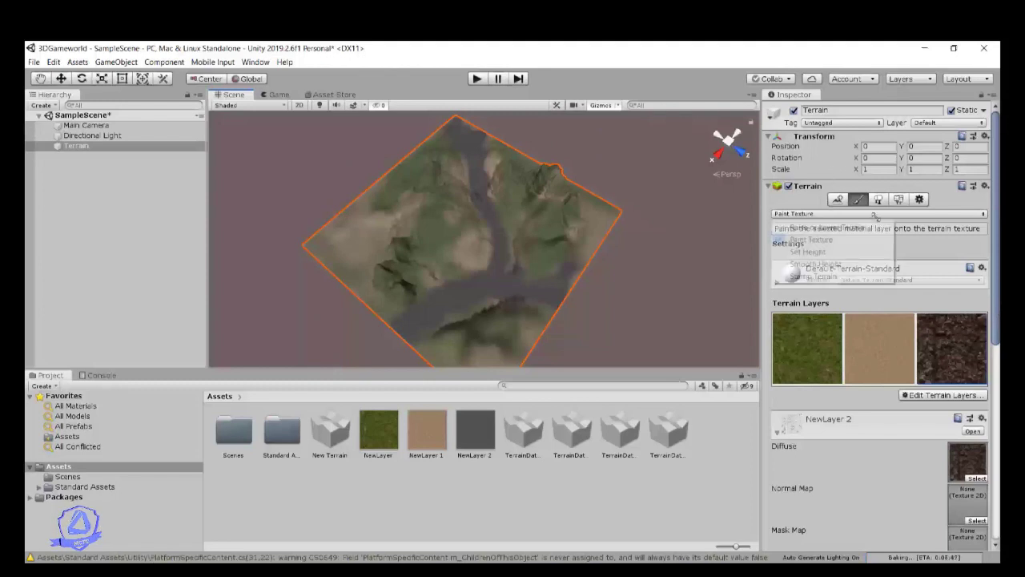
left_click(846, 253)
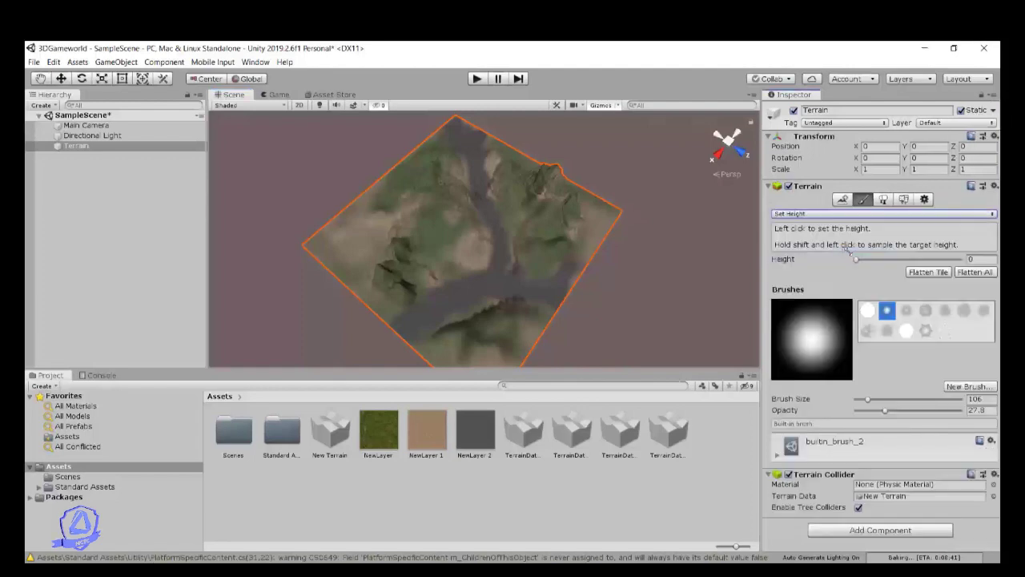
scroll(468, 313, "up", 3)
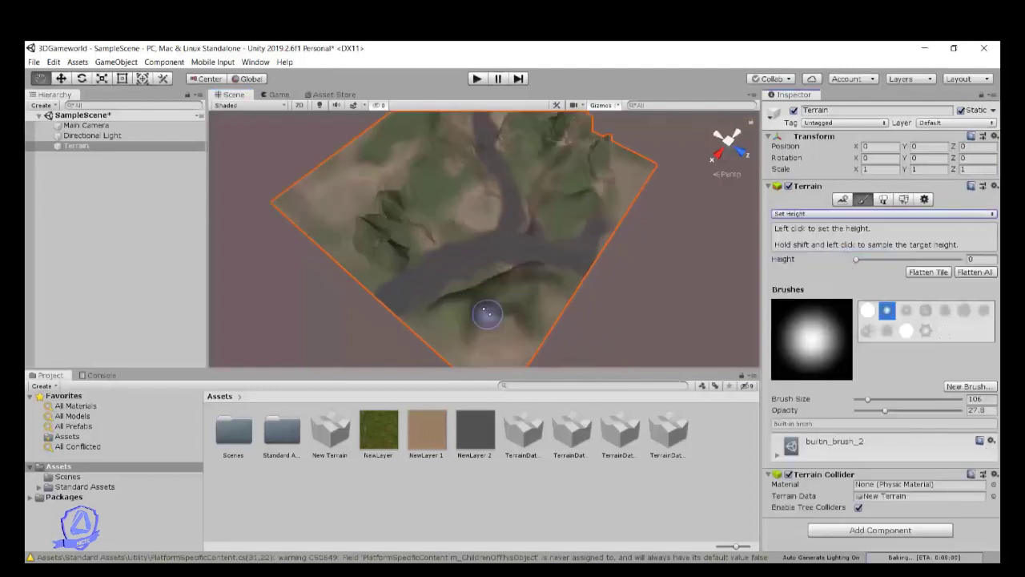
left_click_drag(483, 290, 640, 220, "alt")
scroll(309, 291, "down", 5)
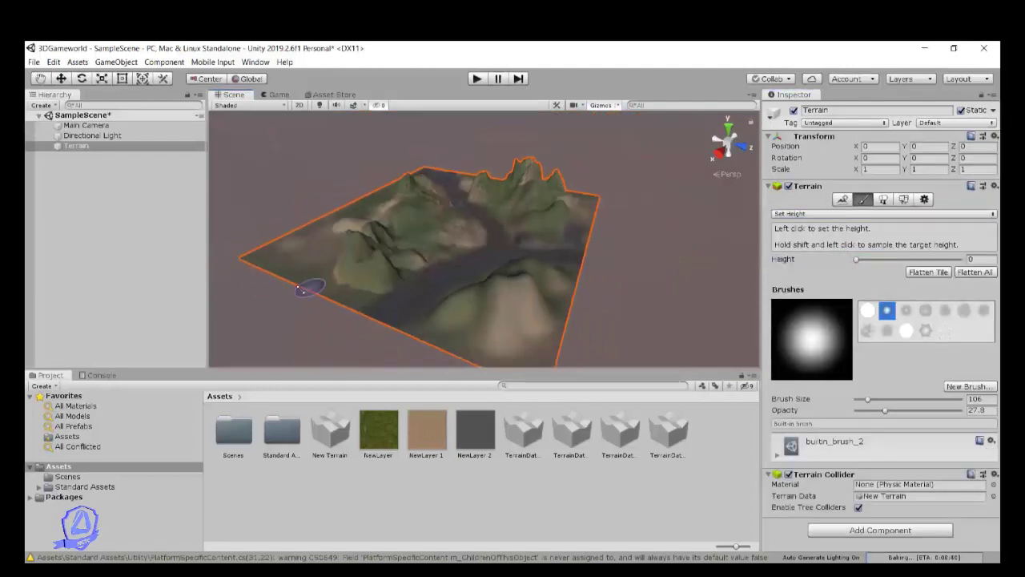
scroll(336, 255, "up", 8)
scroll(476, 274, "up", 1)
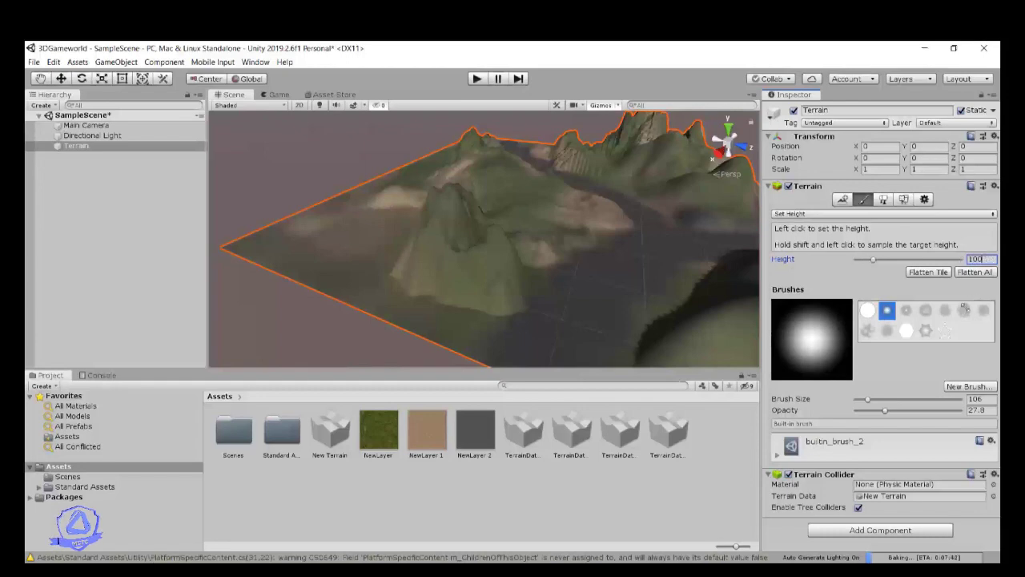
Raise a small peak beside the mountain near the terrain's corner with the star-shaped builtin_brush_11, and set the target height to 20
left_click(867, 310)
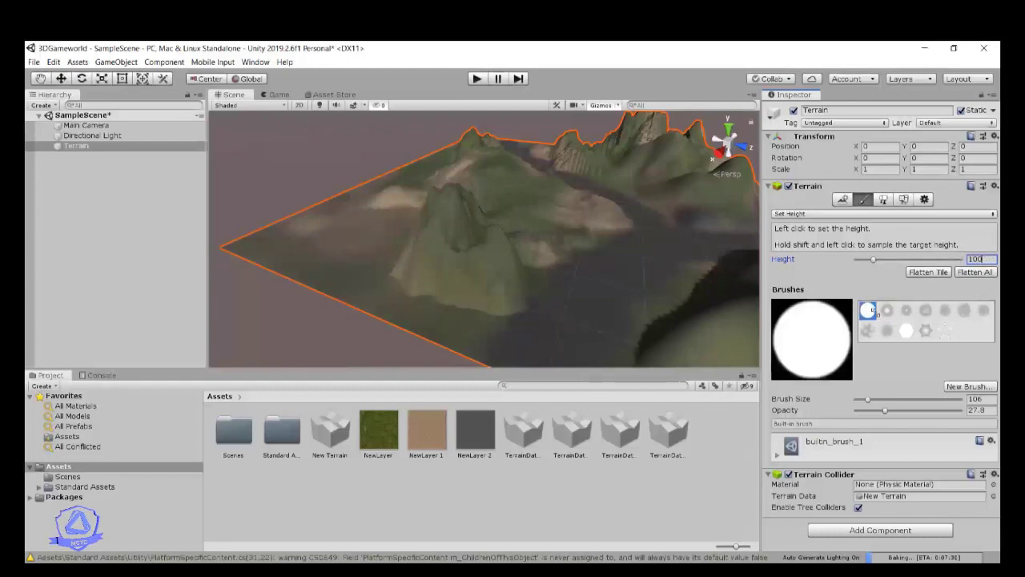
left_click(925, 330)
left_click(359, 242)
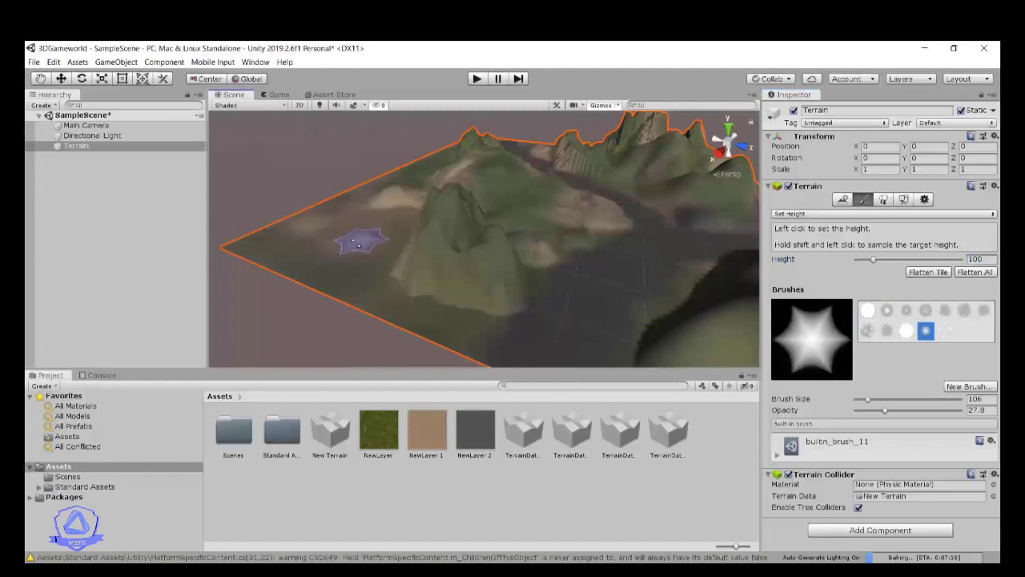
scroll(353, 241, "up", 4)
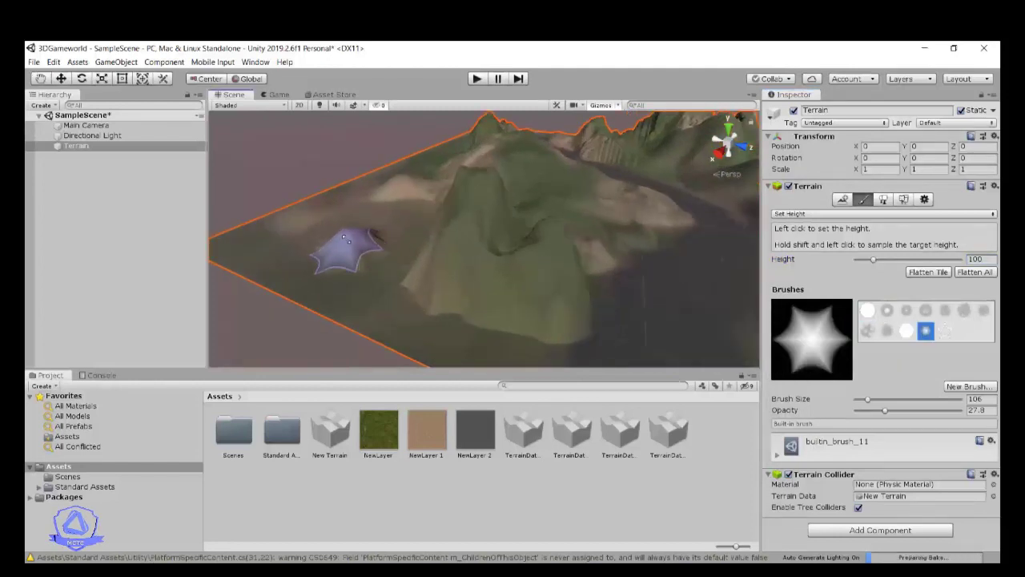
mouse_move(345, 237)
left_mouse_down()
mouse_move(333, 203)
mouse_move(409, 242)
mouse_move(247, 236)
mouse_move(251, 228)
mouse_move(368, 278)
left_mouse_up()
scroll(249, 230, "down", 6)
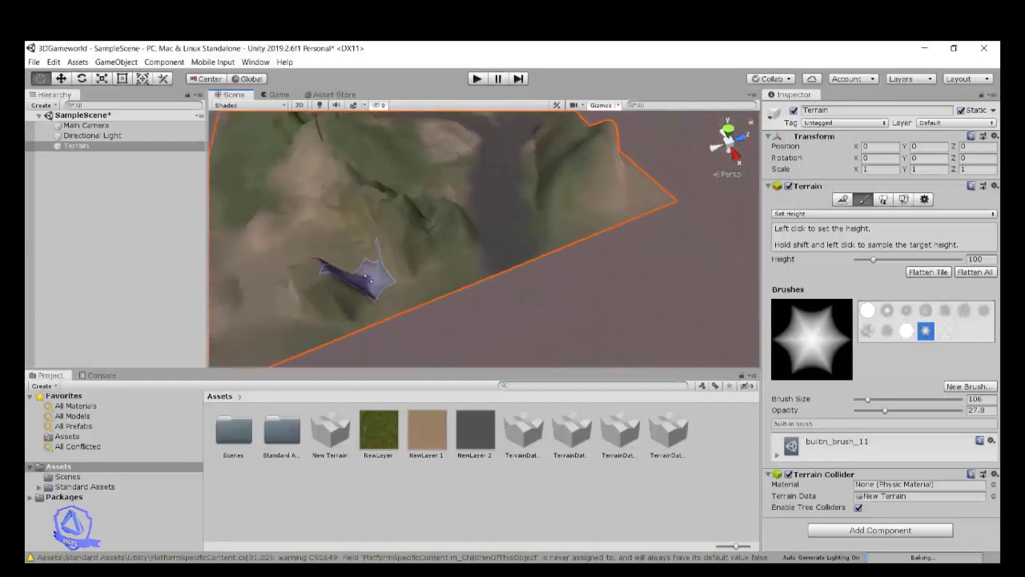
scroll(303, 298, "up", 6)
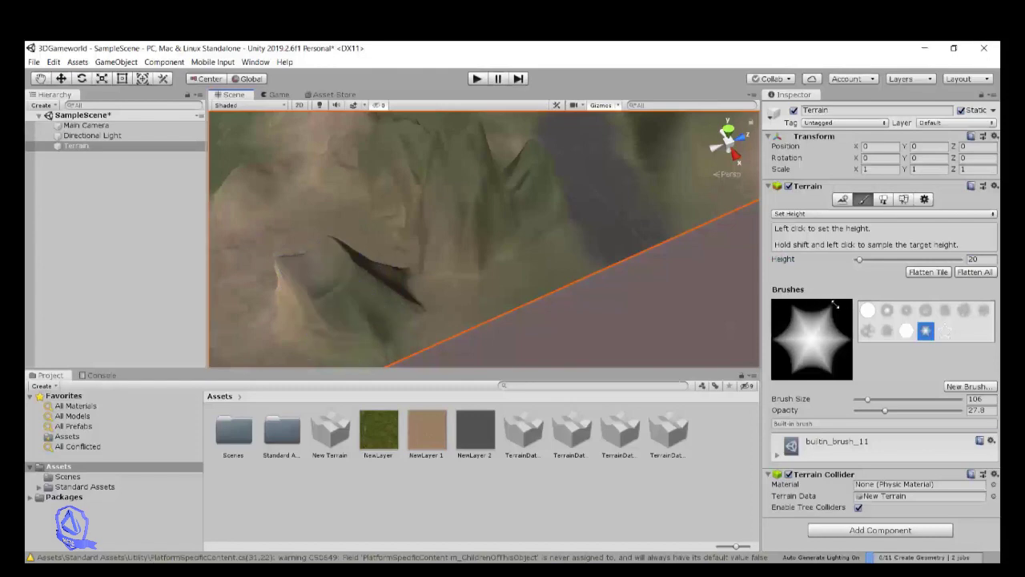
Flatten the small peak near the terrain's corner into a plateau at height 20 with the round builtin_brush_1
left_click(867, 309)
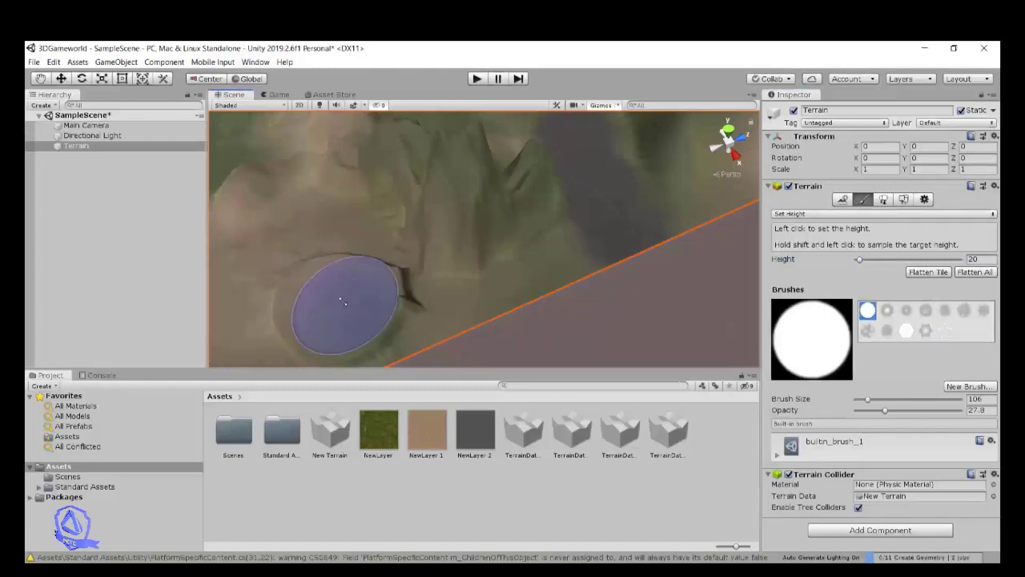
mouse_move(343, 301)
left_mouse_down("alt")
mouse_move(283, 299)
mouse_move(373, 256)
mouse_move(345, 336)
mouse_move(202, 253)
mouse_move(207, 263)
left_mouse_up("alt")
scroll(407, 326, "down", 3)
scroll(428, 336, "up", 2)
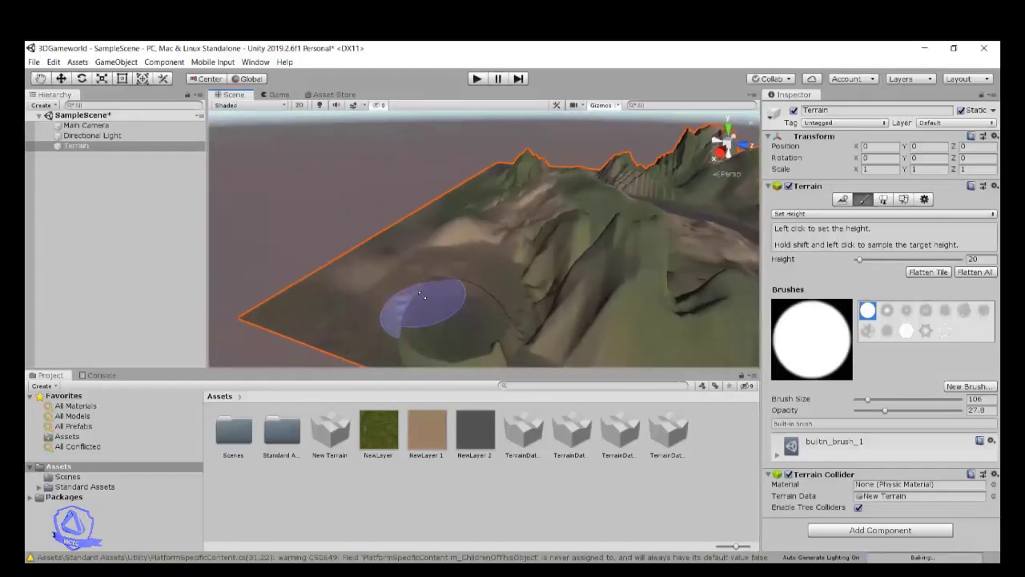
mouse_move(422, 294)
left_mouse_down()
mouse_move(430, 280)
mouse_move(416, 303)
mouse_move(432, 308)
mouse_move(540, 263)
left_mouse_up()
scroll(377, 320, "down", 1)
scroll(389, 355, "down", 3)
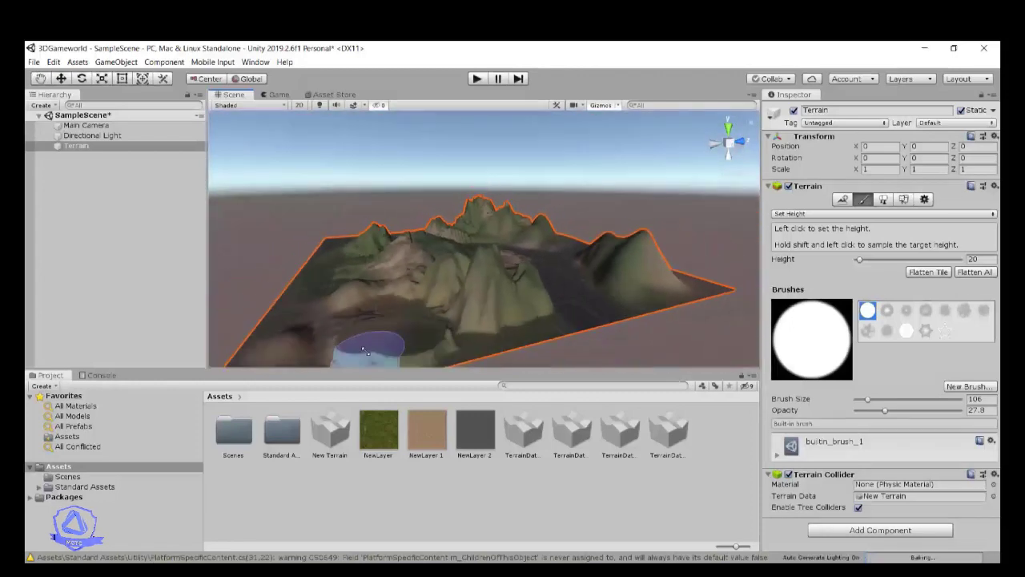
scroll(368, 349, "up", 2)
scroll(407, 307, "down", 4)
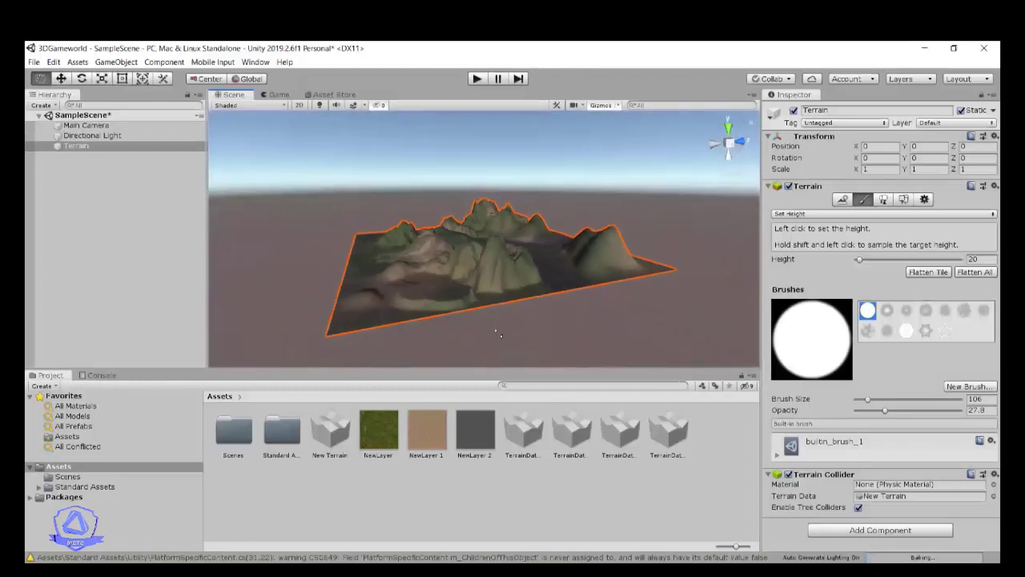
Turn on the Scene view lighting, toggling it to compare the shading of the plateau and mountains
mouse_move(496, 332)
left_mouse_down("alt")
mouse_move(373, 400)
mouse_move(384, 384)
left_mouse_up("alt")
scroll(505, 313, "up", 3)
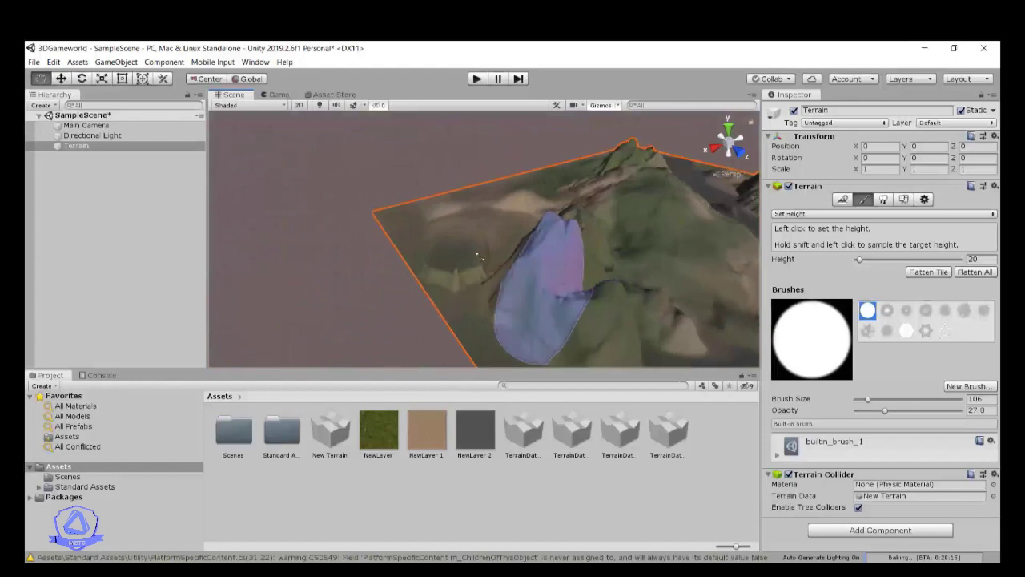
scroll(480, 256, "up", 3)
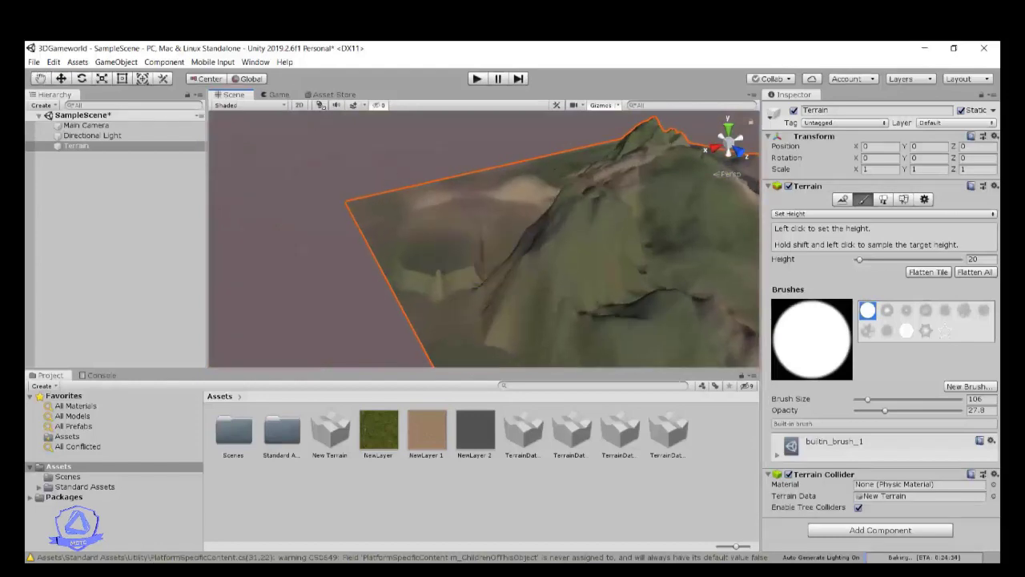
left_click(320, 104)
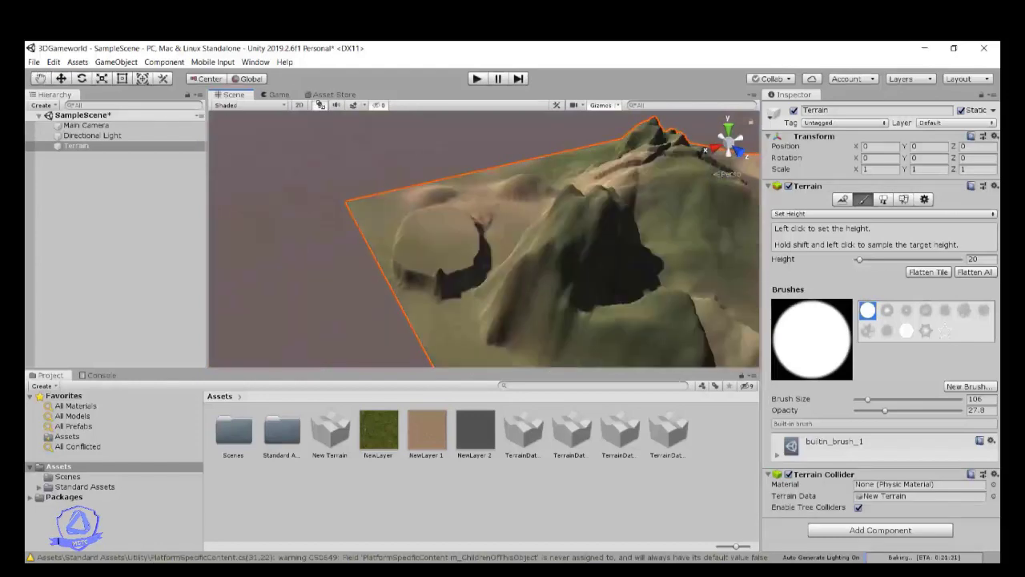
scroll(439, 249, "down", 4)
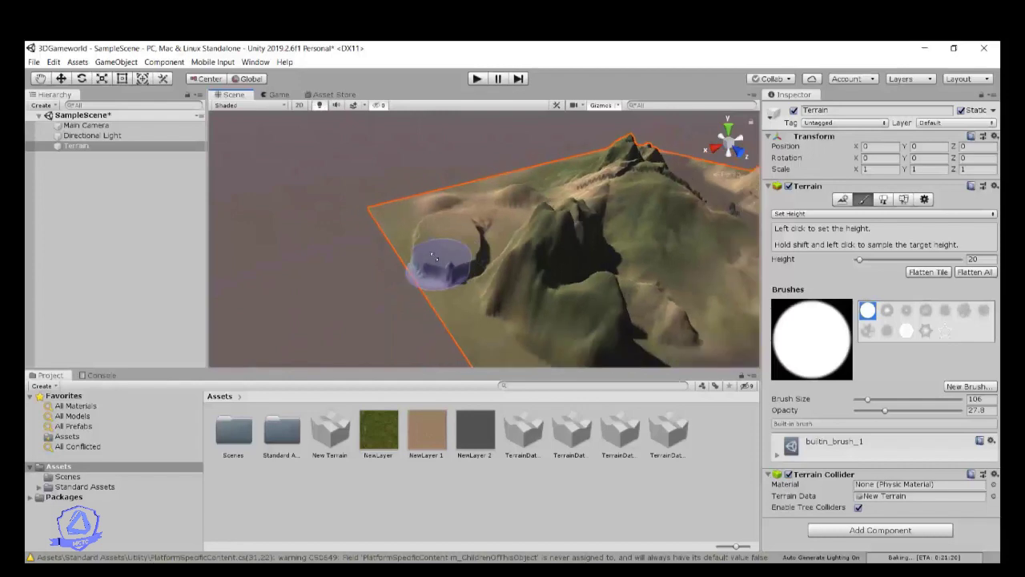
left_click(322, 105)
left_click(322, 104)
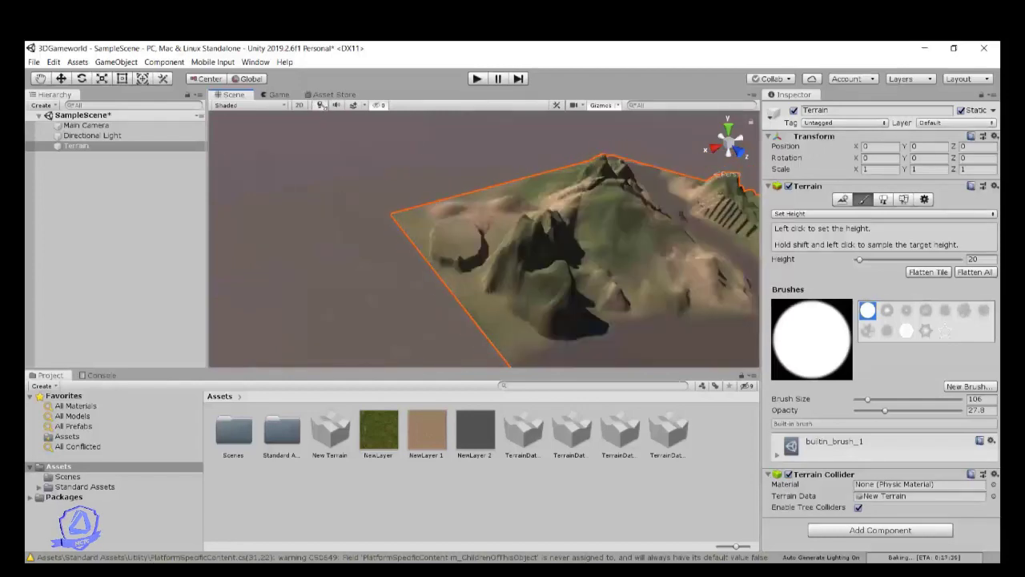
left_click(322, 105)
left_click(321, 105)
left_click(322, 105)
left_click(321, 105)
Widen the plateau toward the terrain's corner at height 20 with builtin_brush_1
left_click_drag(409, 293, 624, 321, "alt")
scroll(311, 230, "down", 5)
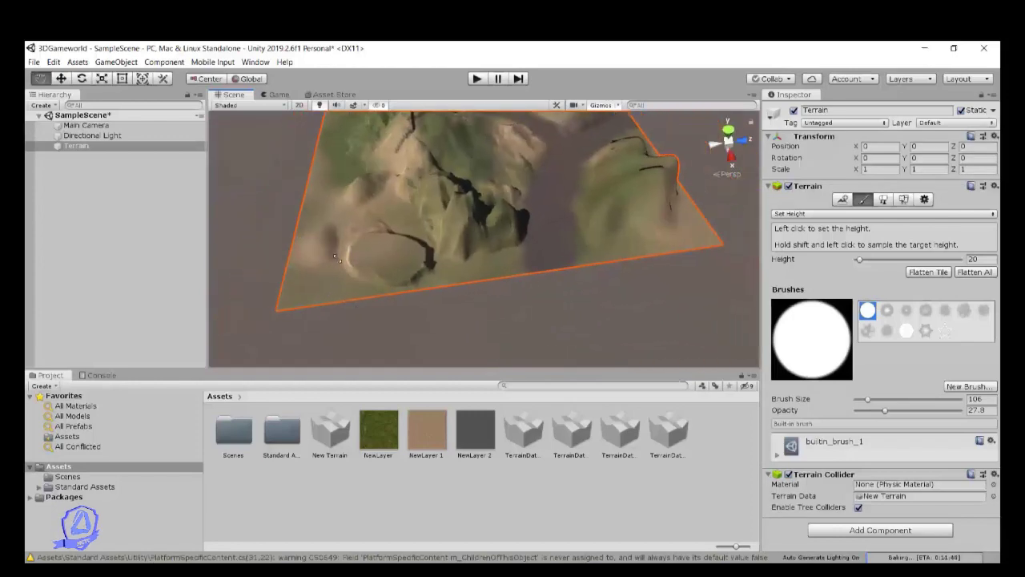
scroll(341, 240, "up", 3)
scroll(341, 241, "up", 2)
mouse_move(355, 240)
left_mouse_down()
mouse_move(387, 245)
mouse_move(371, 248)
left_mouse_up()
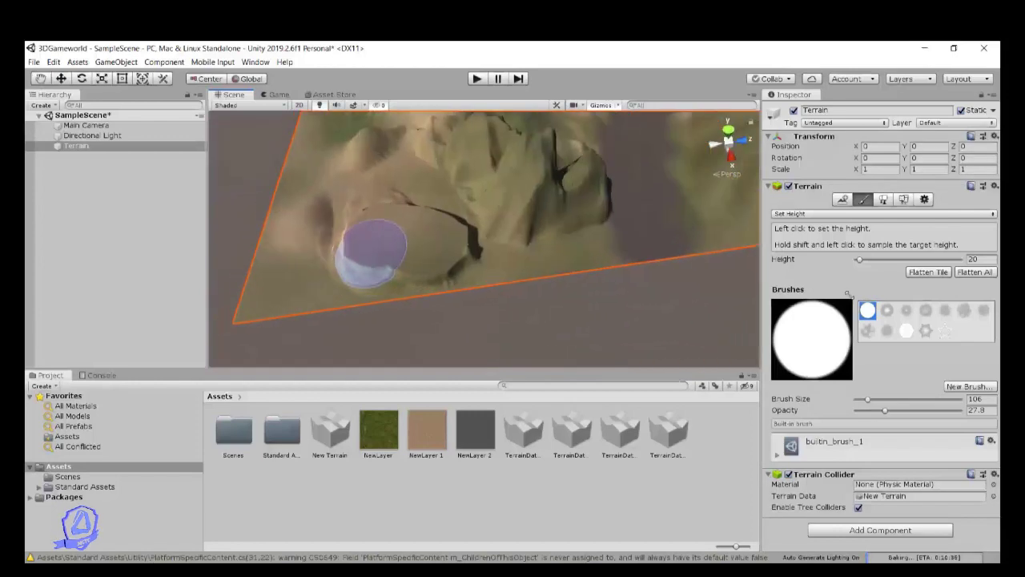
Raise a mound beside the plateau with the soft builtin_brush_2 at a target height of 50
left_click(978, 259)
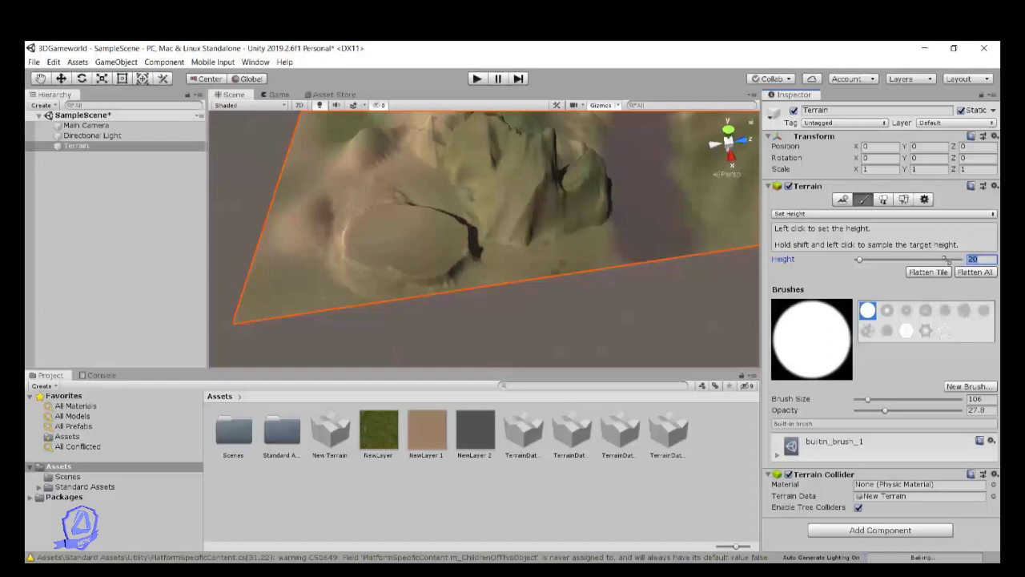
type("50")
left_click(887, 311)
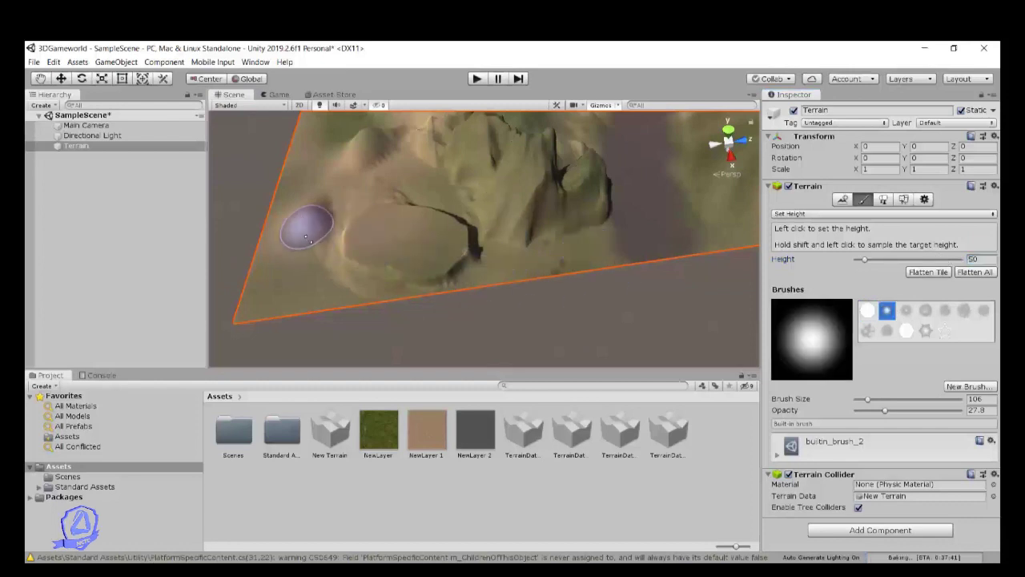
mouse_move(320, 232)
left_mouse_down()
mouse_move(296, 272)
mouse_move(303, 226)
mouse_move(312, 232)
left_mouse_up()
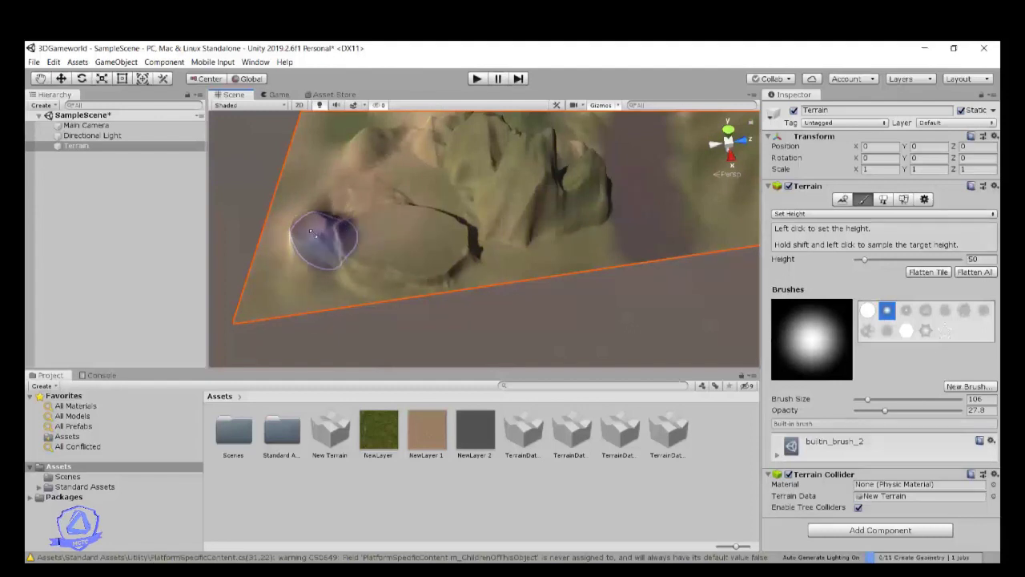
Shape two terraces stepping down from the mound across the plateau, at target heights 40 and 30
scroll(296, 237, "down", 2)
mouse_move(416, 276)
left_mouse_down("alt")
mouse_move(377, 240)
mouse_move(375, 214)
mouse_move(349, 245)
mouse_move(411, 217)
mouse_move(404, 230)
left_mouse_up("alt")
scroll(374, 237, "up", 3)
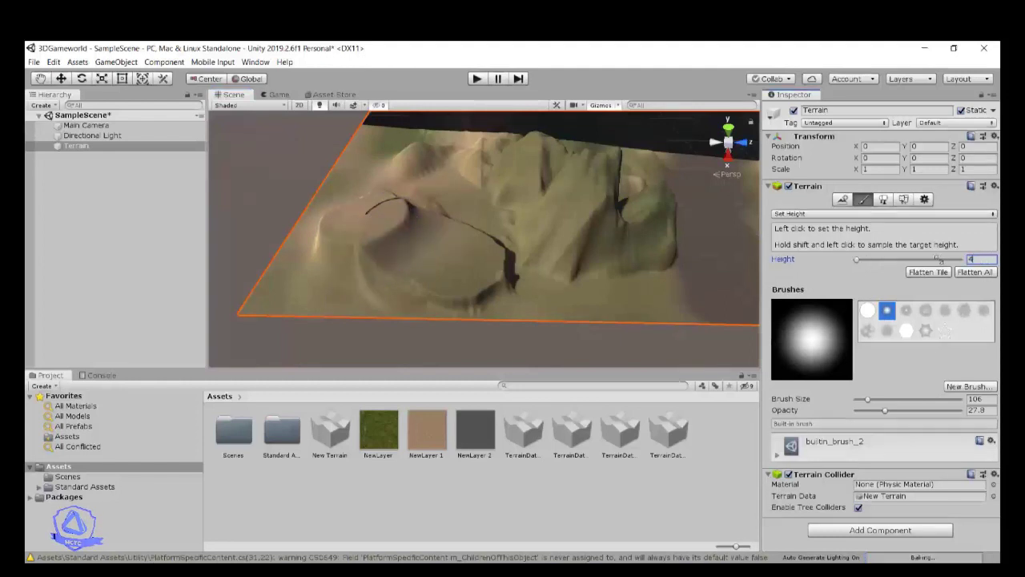
type("0")
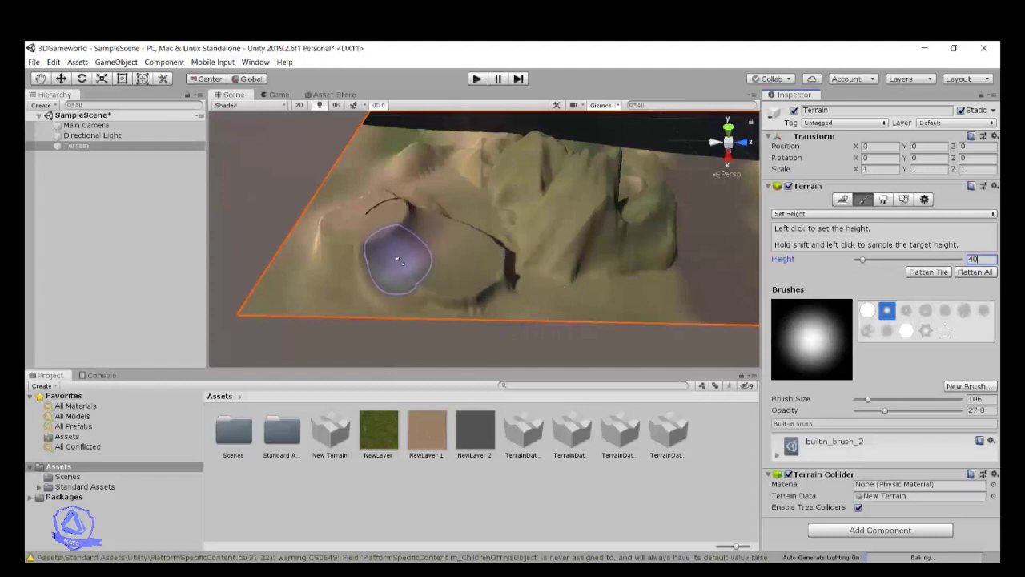
mouse_move(399, 261)
left_mouse_down()
mouse_move(444, 239)
mouse_move(392, 261)
mouse_move(442, 221)
mouse_move(403, 250)
mouse_move(451, 230)
left_mouse_up()
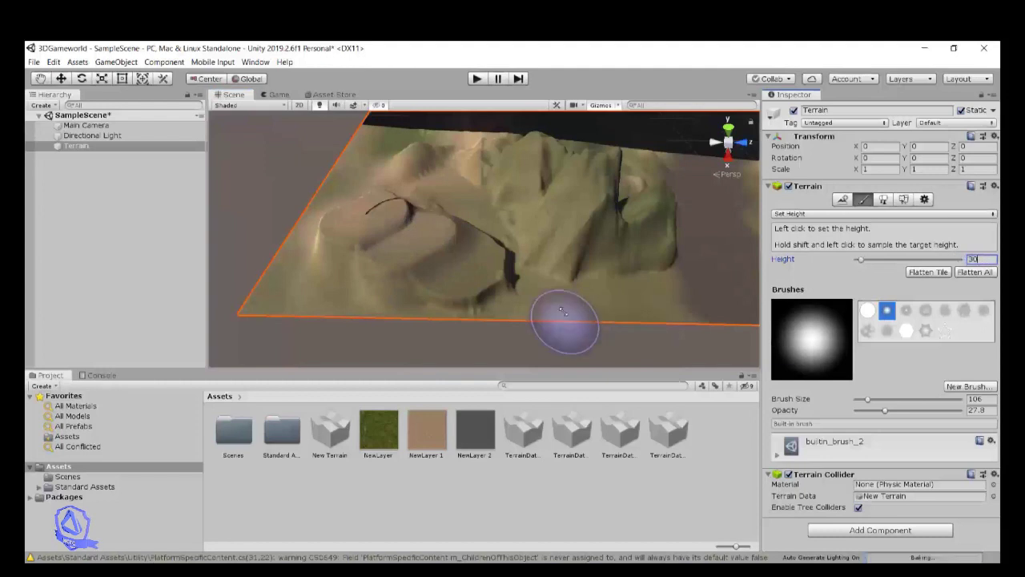
mouse_move(428, 275)
left_mouse_down()
mouse_move(474, 242)
mouse_move(416, 276)
mouse_move(456, 241)
left_mouse_up()
scroll(371, 278, "down", 1)
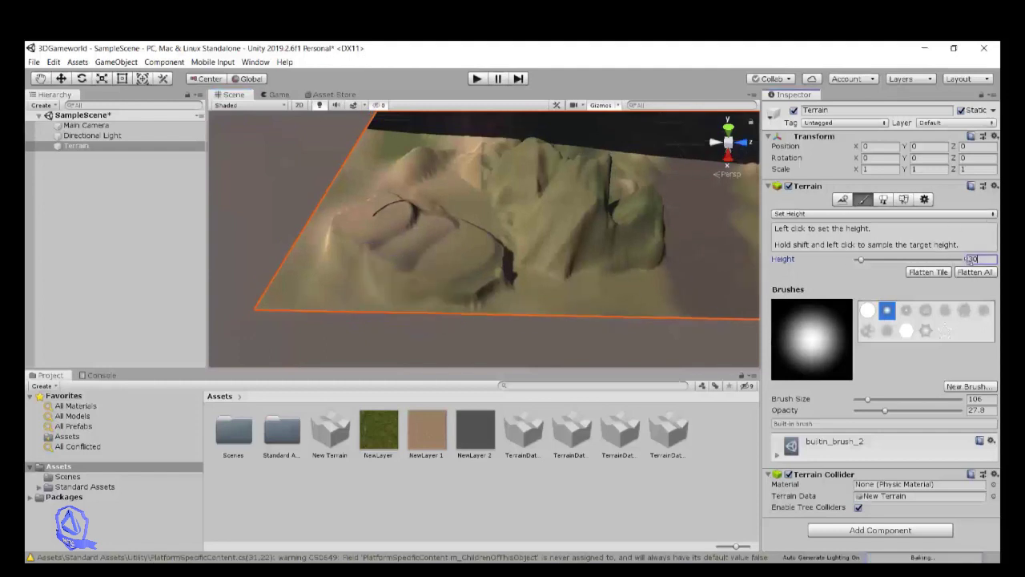
Continue the terraces down toward the mountain and terrain edge at target heights 20 and 10
type("20")
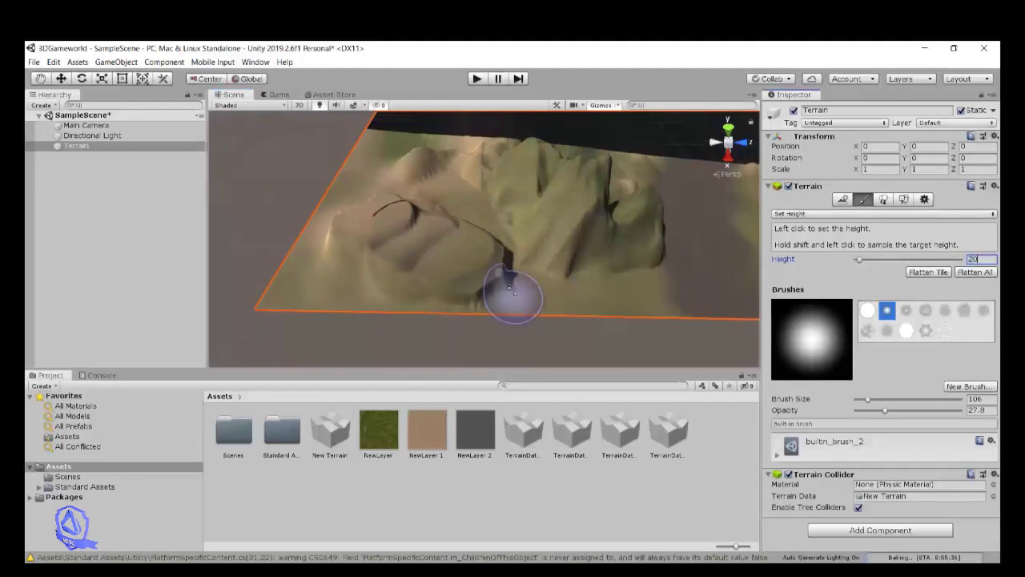
mouse_move(510, 293)
left_mouse_down()
mouse_move(473, 305)
mouse_move(503, 290)
mouse_move(511, 267)
mouse_move(484, 304)
mouse_move(512, 260)
left_mouse_up()
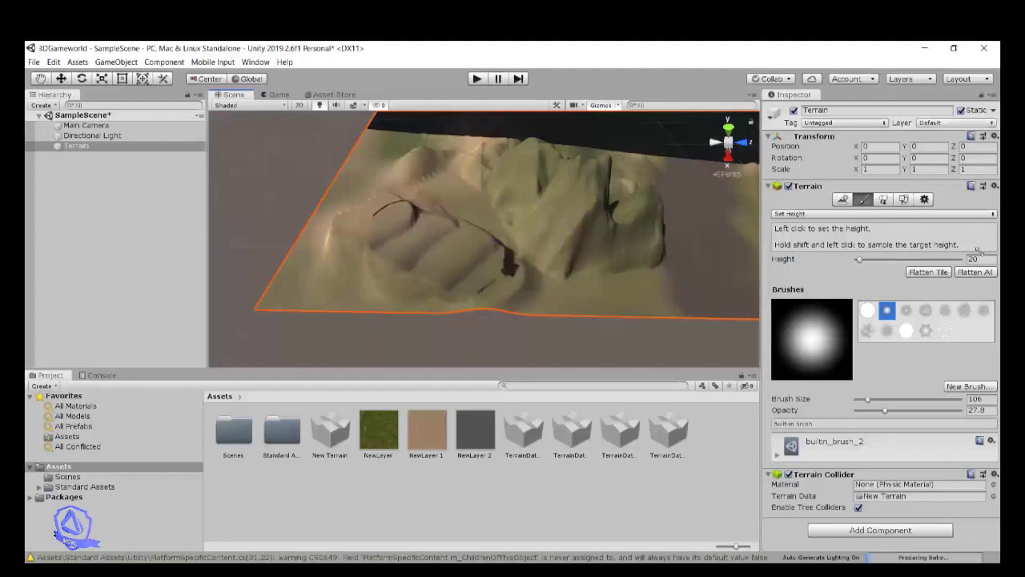
type("10")
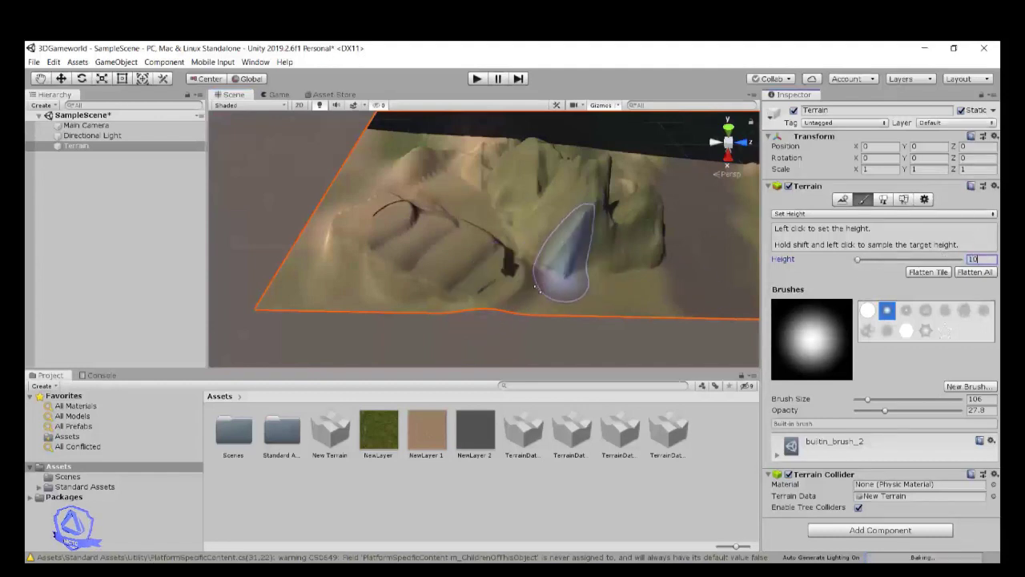
mouse_move(558, 266)
left_mouse_down()
mouse_move(514, 298)
mouse_move(548, 273)
mouse_move(537, 291)
mouse_move(572, 295)
mouse_move(341, 310)
left_mouse_up()
mouse_move(455, 317)
left_mouse_down()
mouse_move(481, 304)
mouse_move(488, 270)
mouse_move(498, 268)
mouse_move(388, 327)
left_mouse_up()
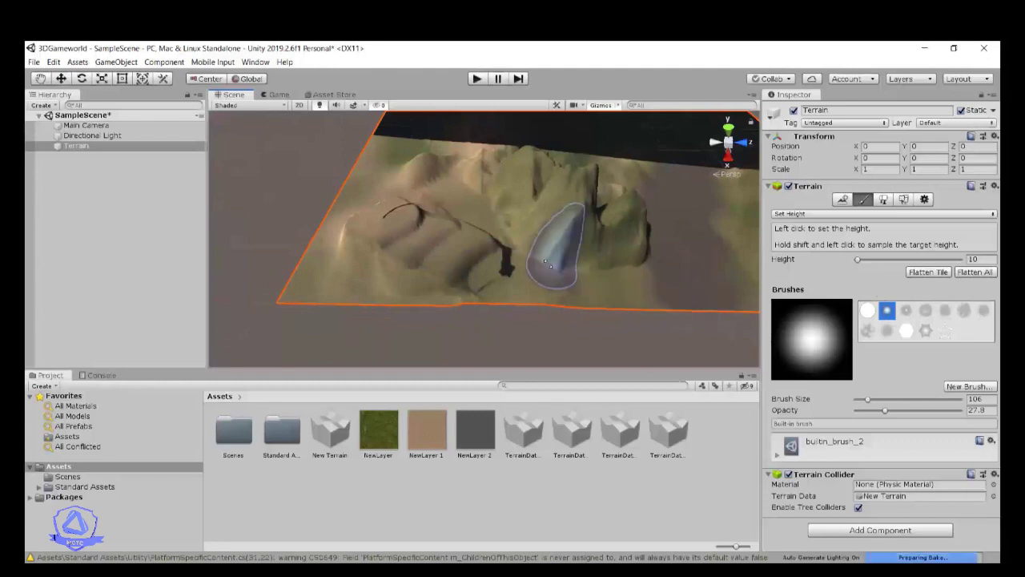
Smooth the terraced hill in Smooth Height mode with builtin_brush_1 at brush size 139 and opacity 66.1
scroll(535, 260, "down", 1)
left_click_drag(427, 280, 561, 289, "alt")
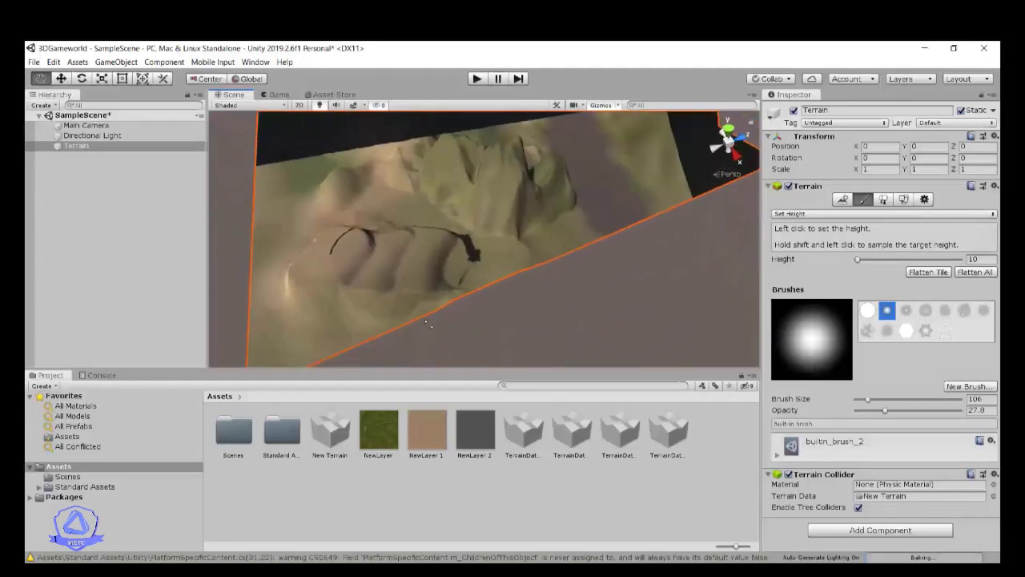
scroll(400, 272, "up", 2)
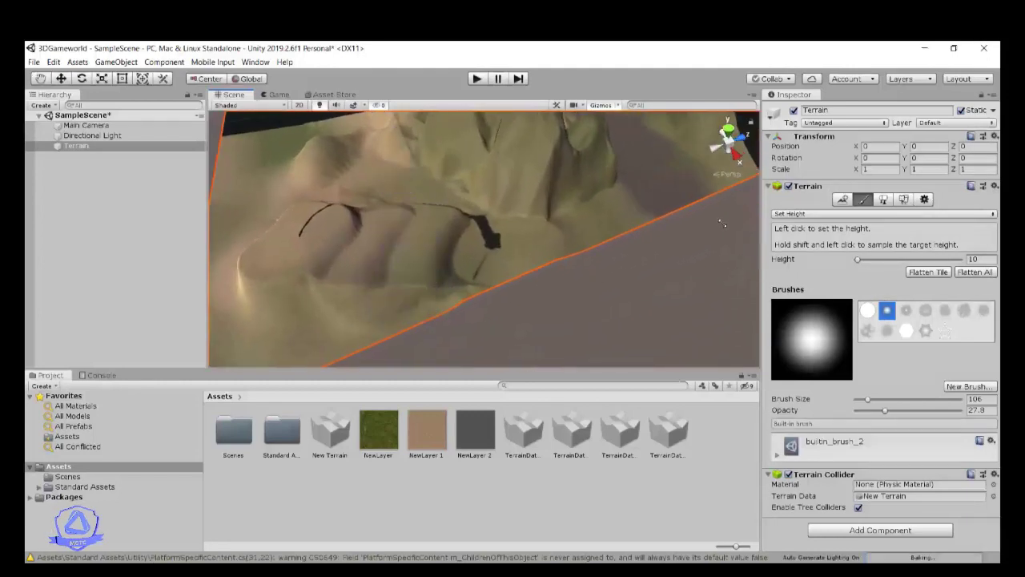
left_click(805, 214)
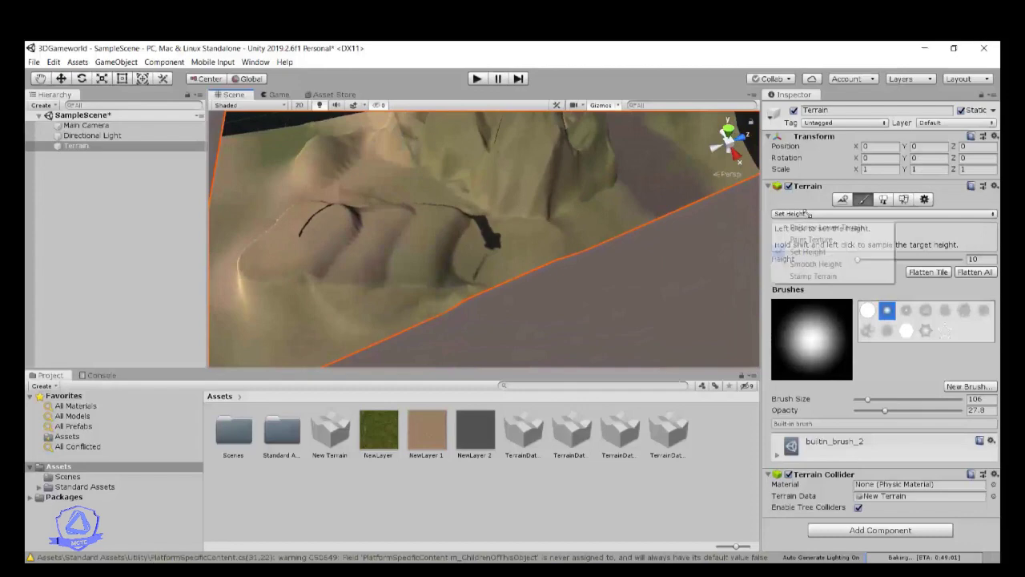
left_click(817, 263)
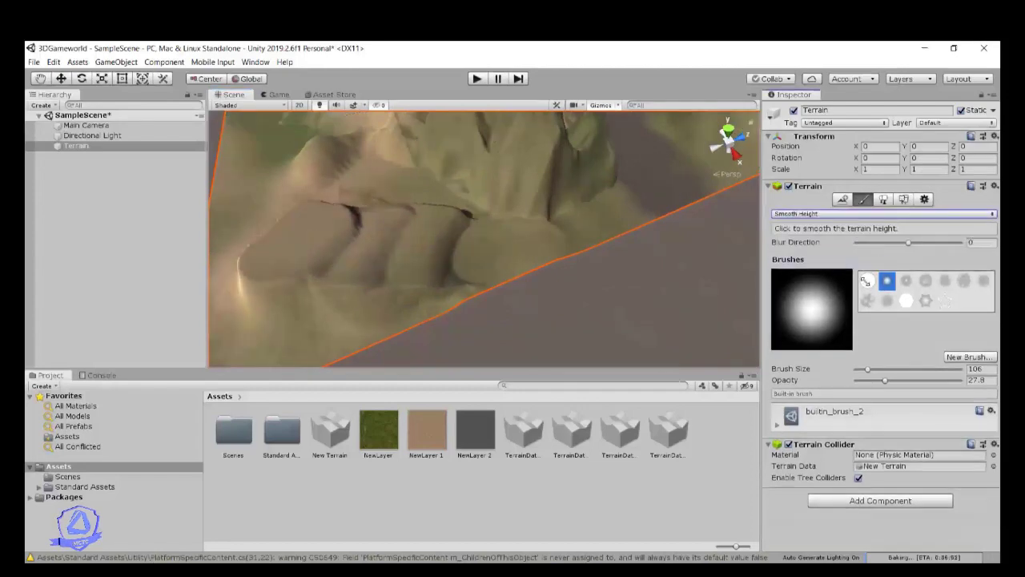
left_click(866, 281)
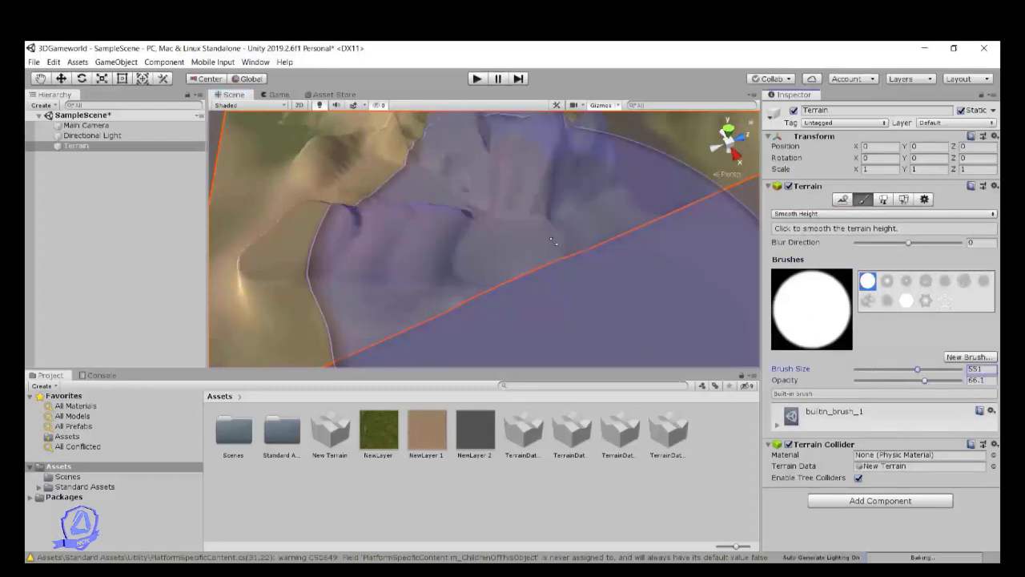
scroll(424, 136, "down", 3)
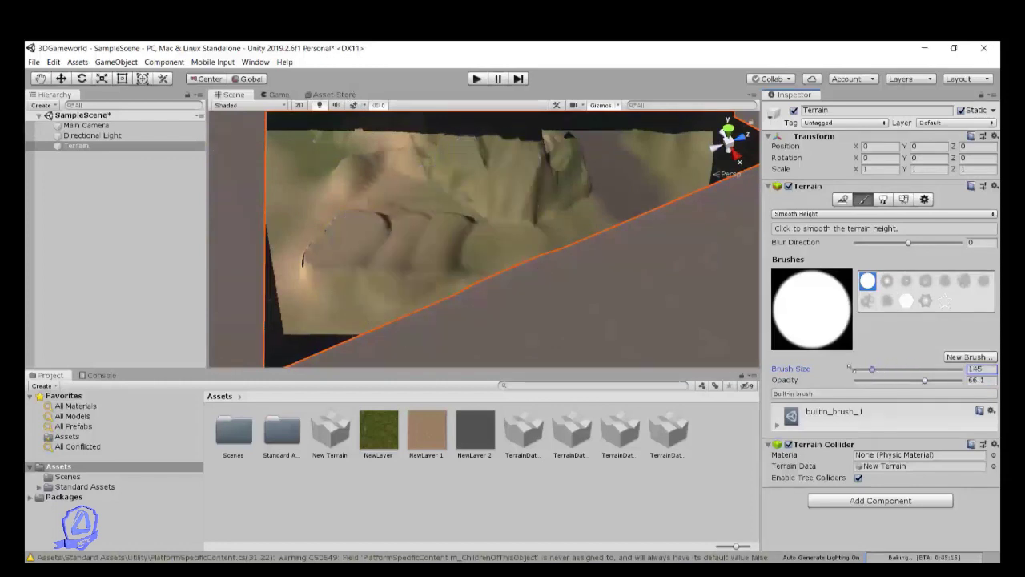
mouse_move(351, 276)
left_mouse_down("alt")
mouse_move(320, 275)
mouse_move(434, 267)
mouse_move(318, 283)
mouse_move(313, 200)
left_mouse_up("alt")
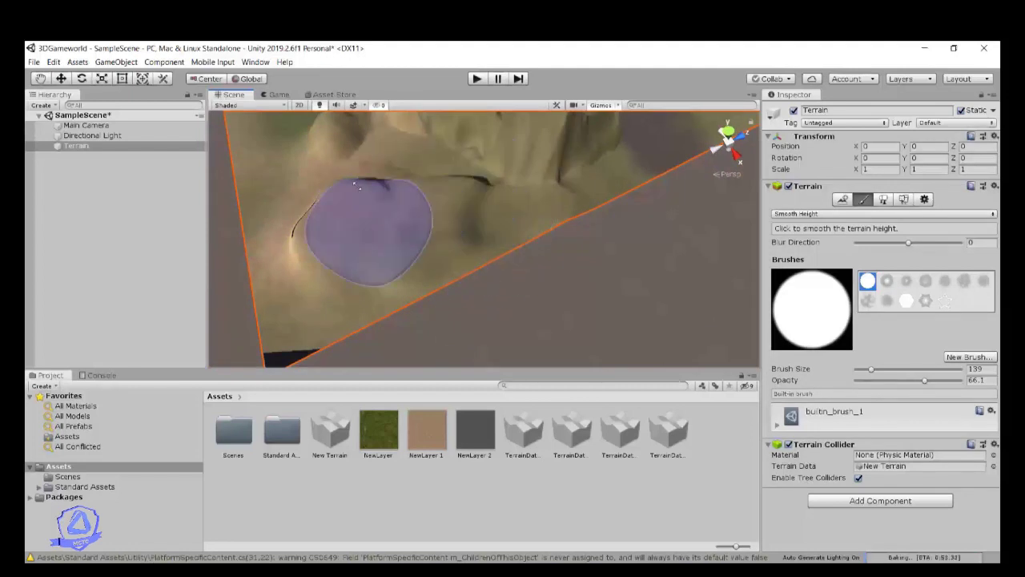
Turn off the Scene view lighting and examine the smoothed hill and the whole terrain from different sides
scroll(502, 170, "down", 10)
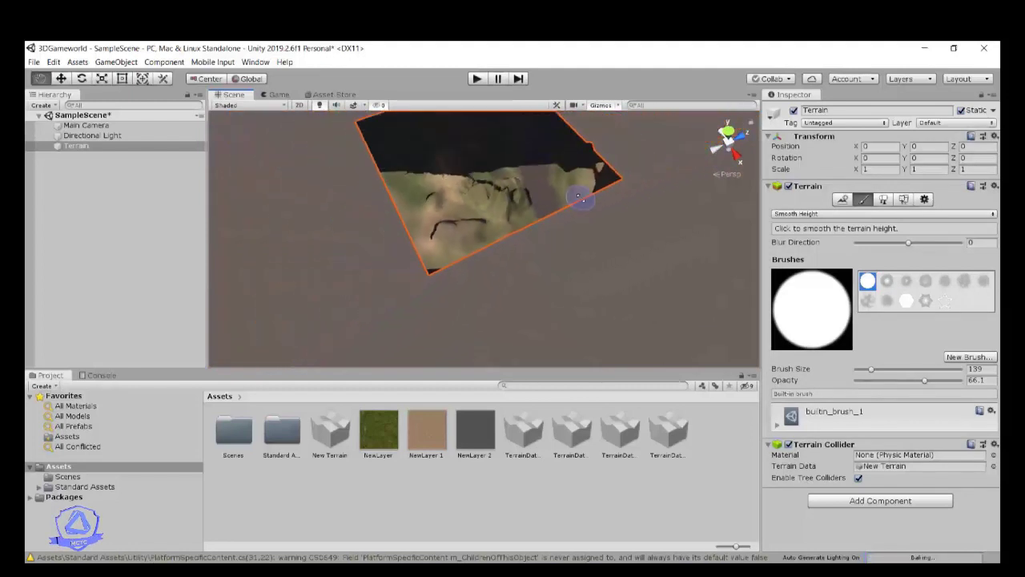
left_click_drag(580, 197, 328, 197, "alt")
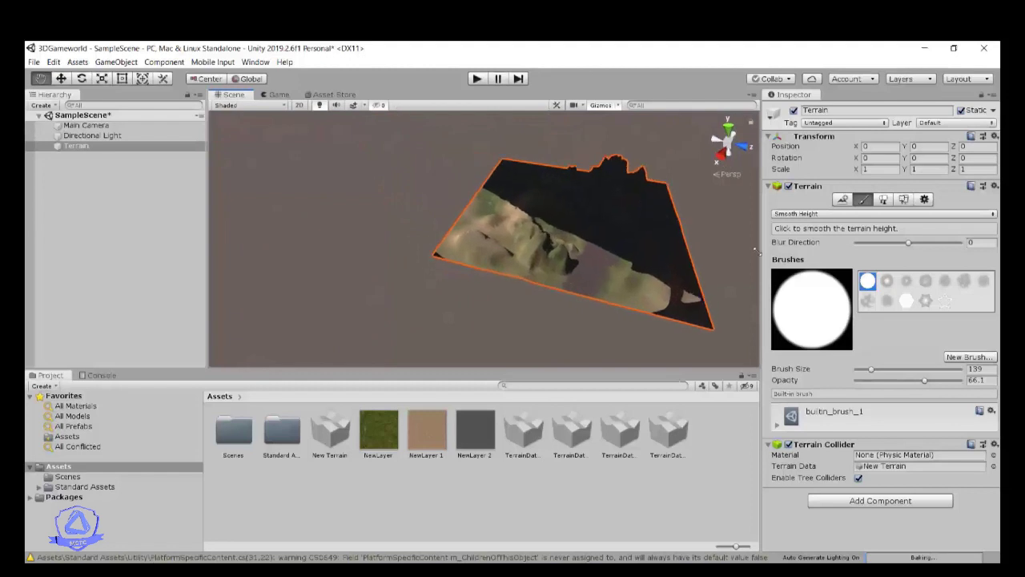
scroll(636, 201, "up", 7)
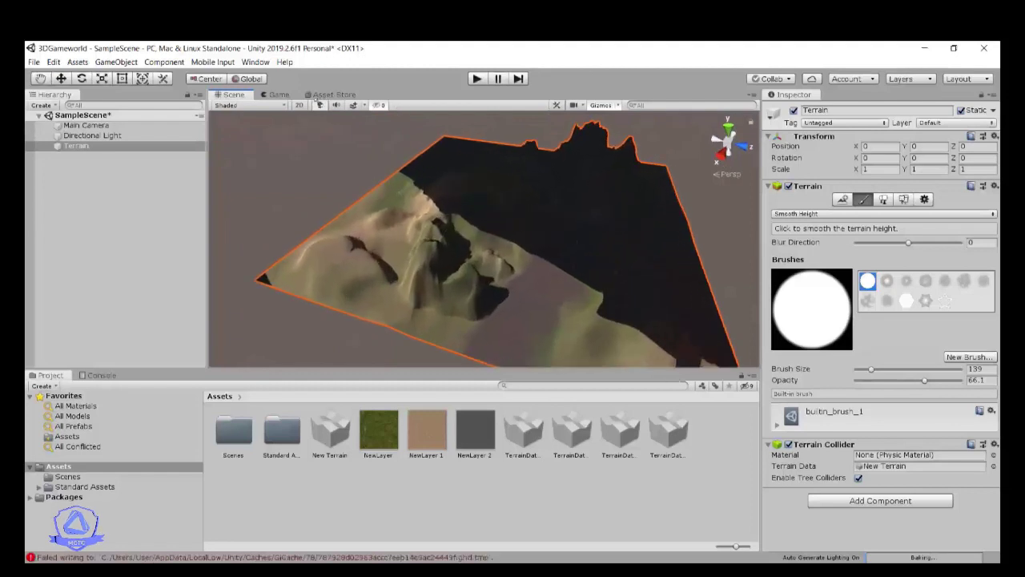
scroll(428, 252, "up", 3, "alt")
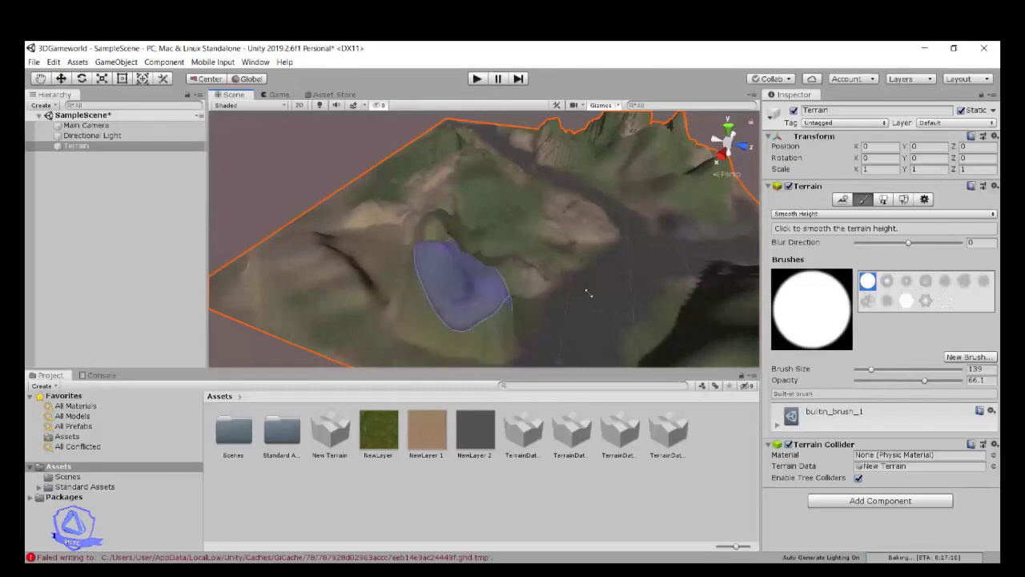
scroll(637, 282, "down", 8)
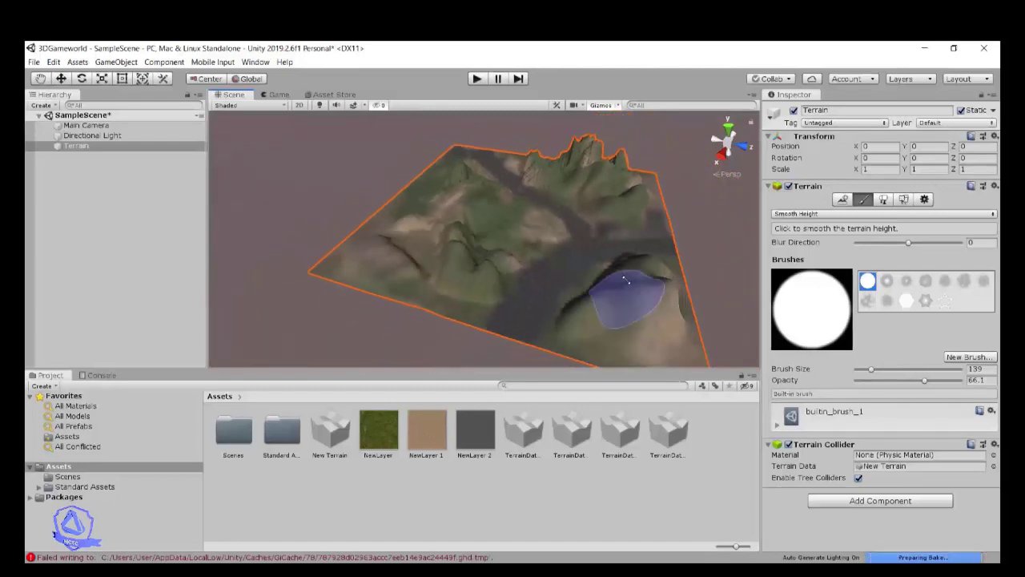
scroll(626, 280, "down", 3)
left_click_drag(626, 280, 472, 279, "alt")
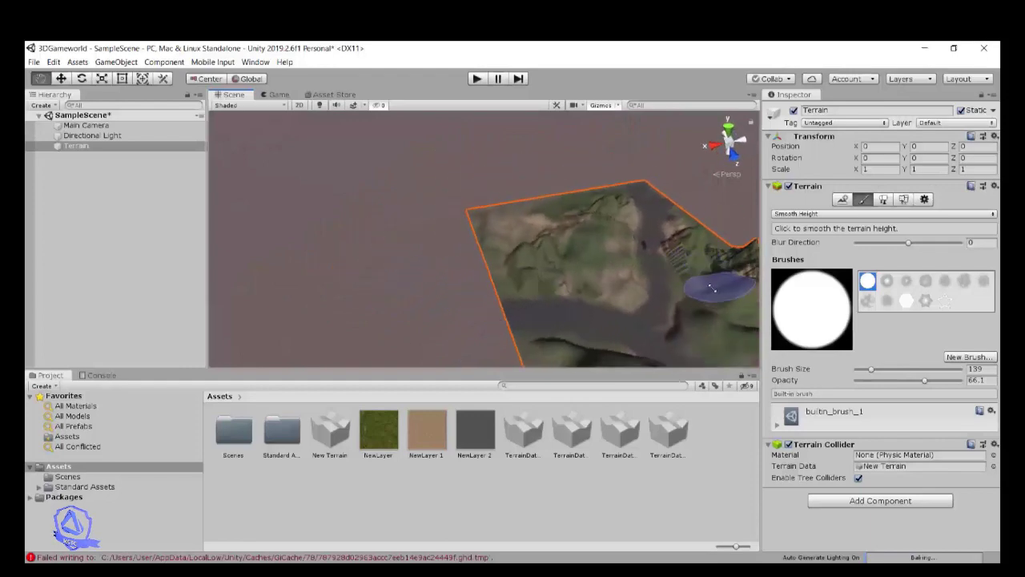
Examine the river valley, the mountains and the ridge with the raised outline at the terrain's corner from several sides and distances
scroll(712, 287, "down", 8, "alt")
scroll(659, 277, "up", 8, "alt")
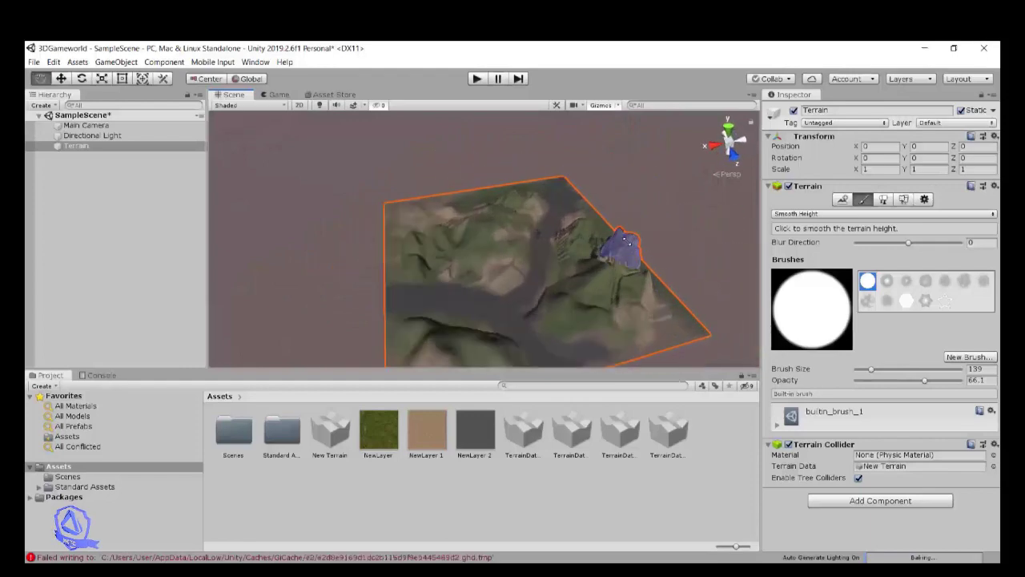
scroll(629, 239, "up", 5, "alt")
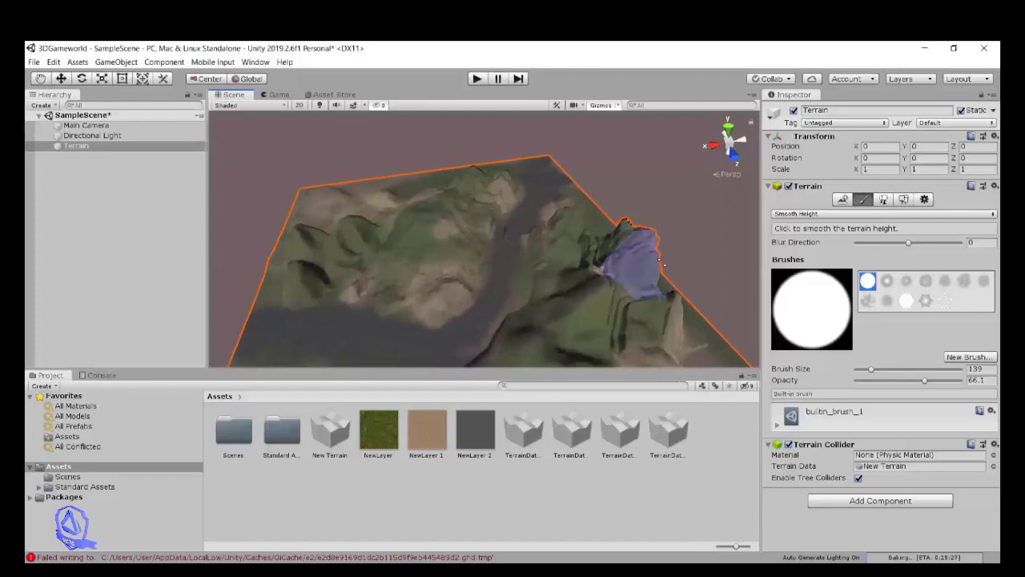
left_click_drag(663, 264, 610, 261, "alt")
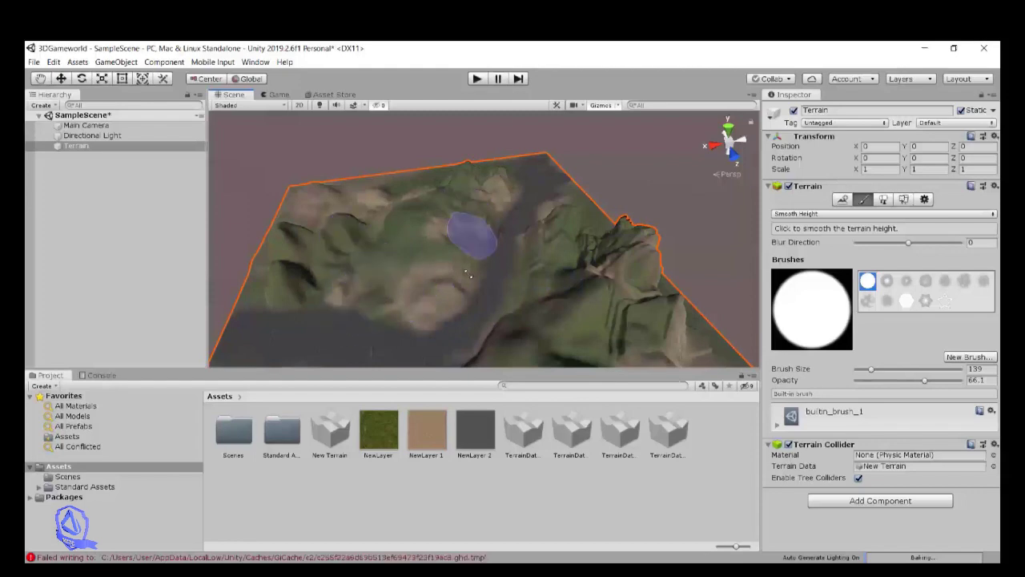
scroll(549, 290, "down", 3)
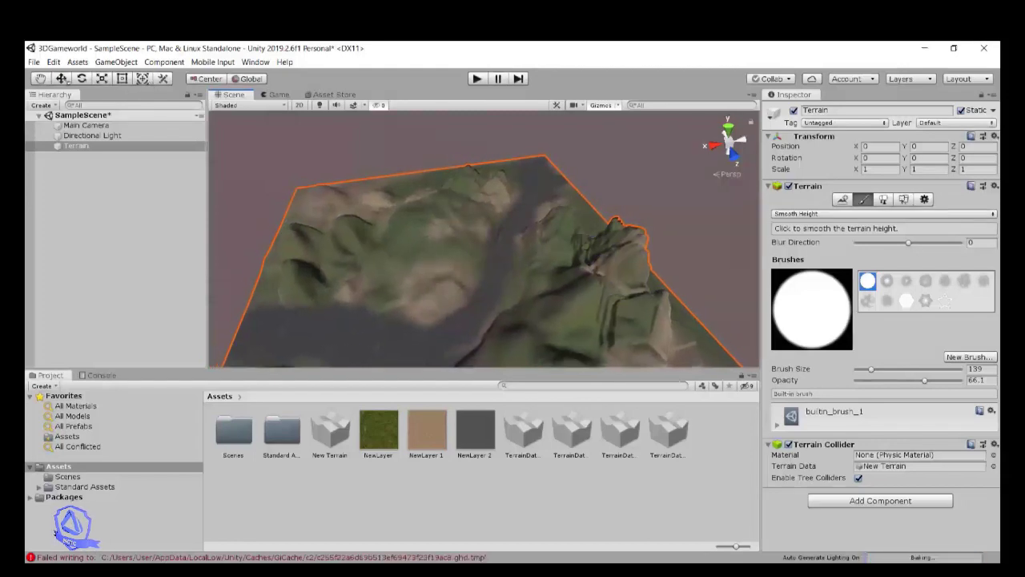
left_click(63, 79)
scroll(611, 316, "down", 5)
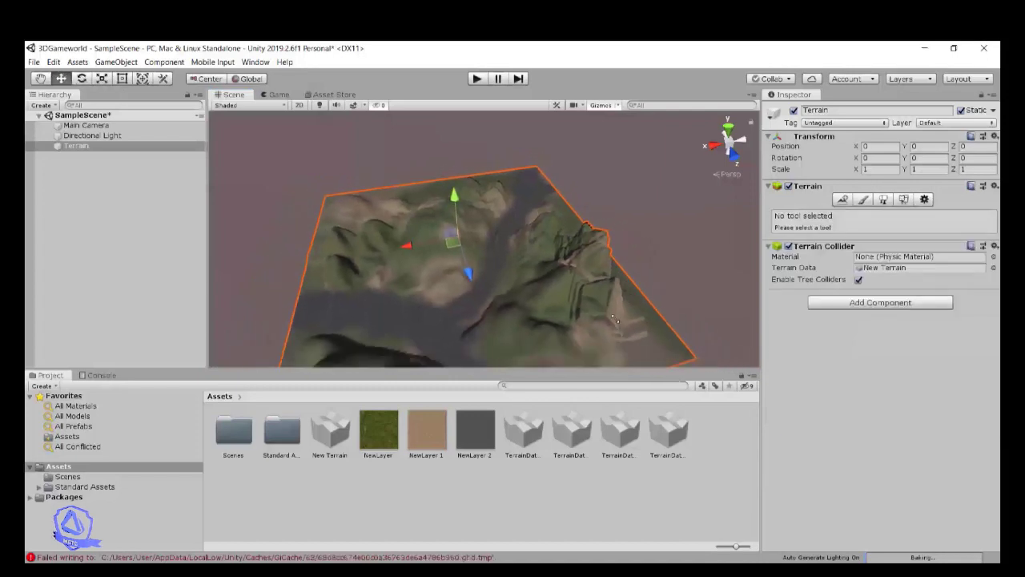
scroll(615, 319, "down", 4)
left_click_drag(480, 327, 294, 245, "alt")
scroll(556, 340, "down", 8)
scroll(556, 339, "up", 4, "alt")
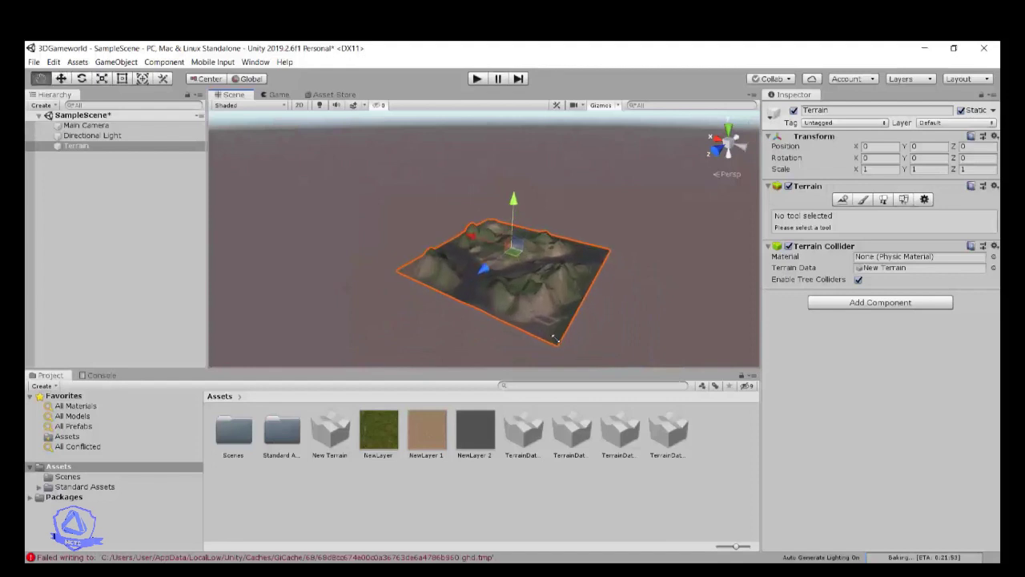
scroll(556, 339, "up", 8)
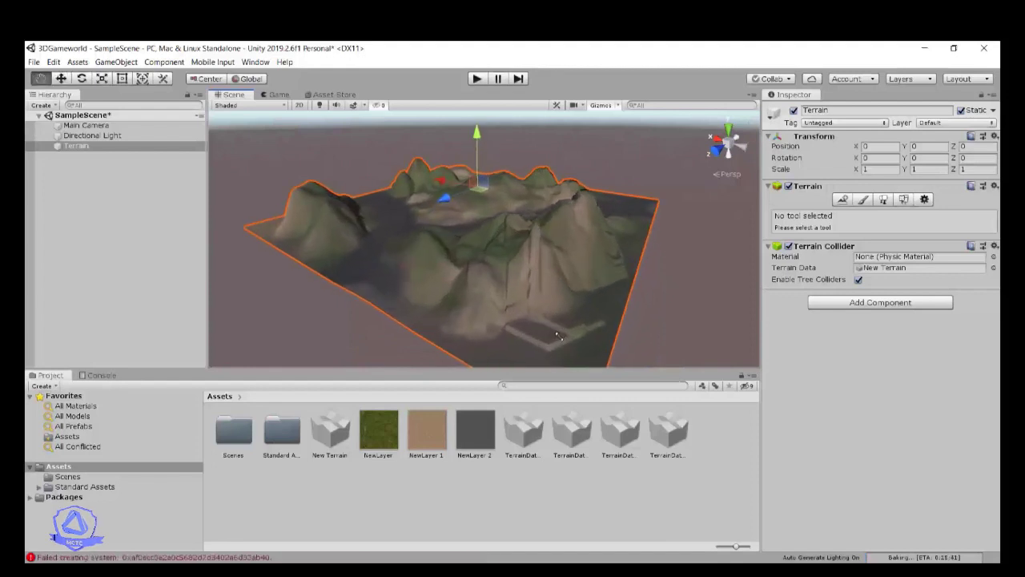
scroll(558, 336, "up", 3)
scroll(553, 331, "up", 3)
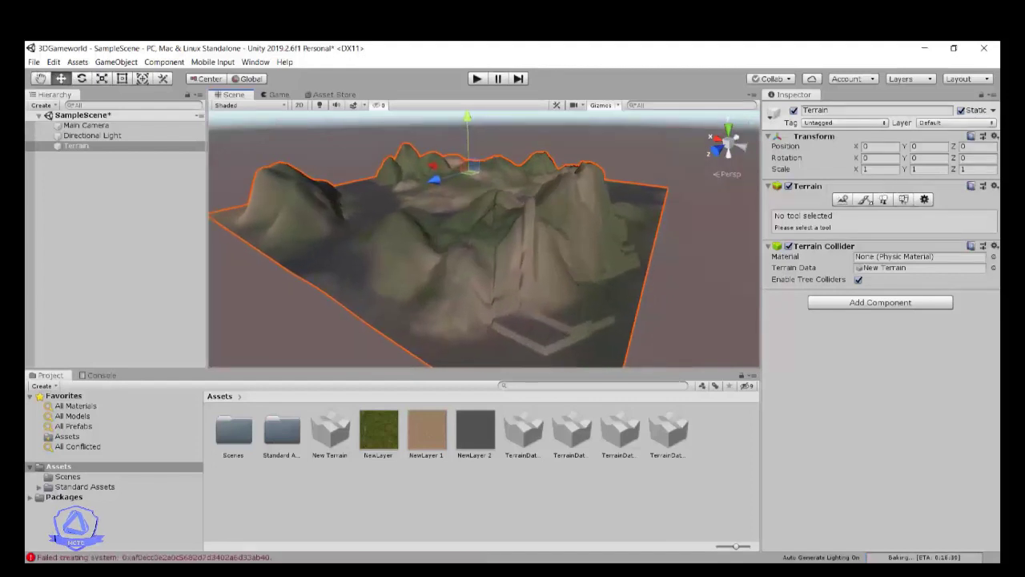
Smooth the steep ridge, its surrounding slopes and the raised outline at the terrain's corner in Smooth Height mode at brush size 139 and opacity 66.1
left_click(863, 200)
left_click(849, 213)
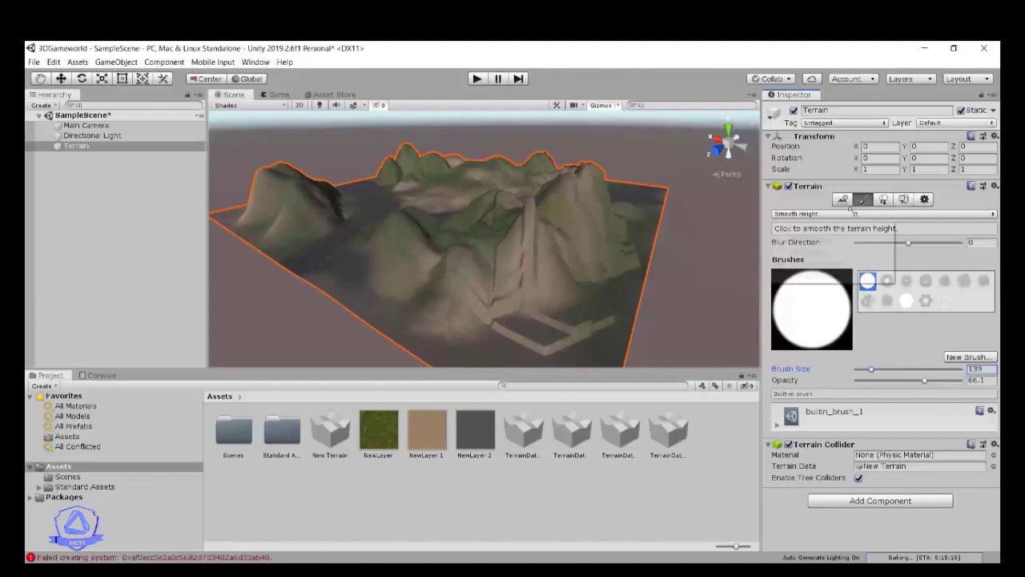
left_click(835, 263)
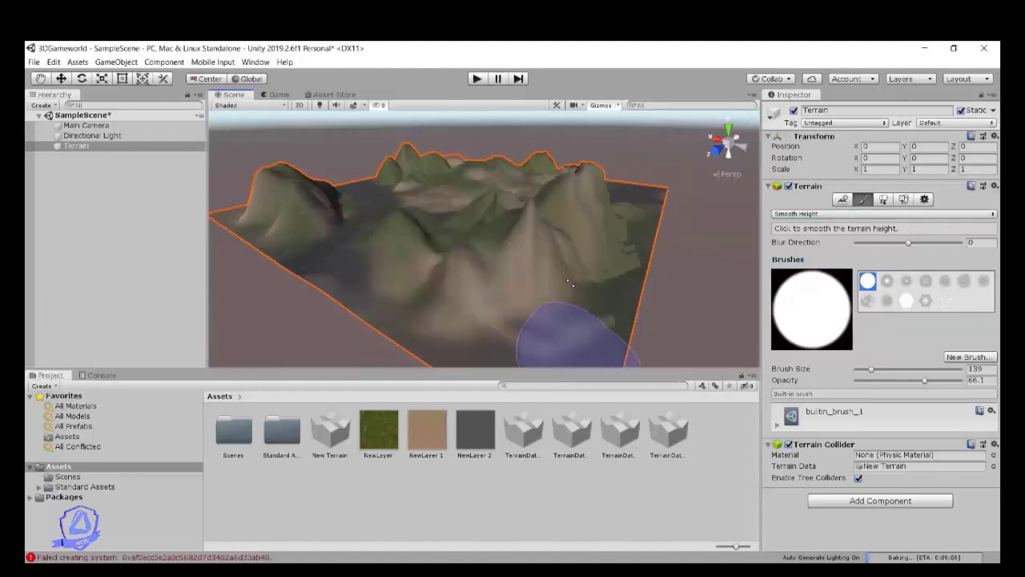
scroll(543, 212, "up", 2)
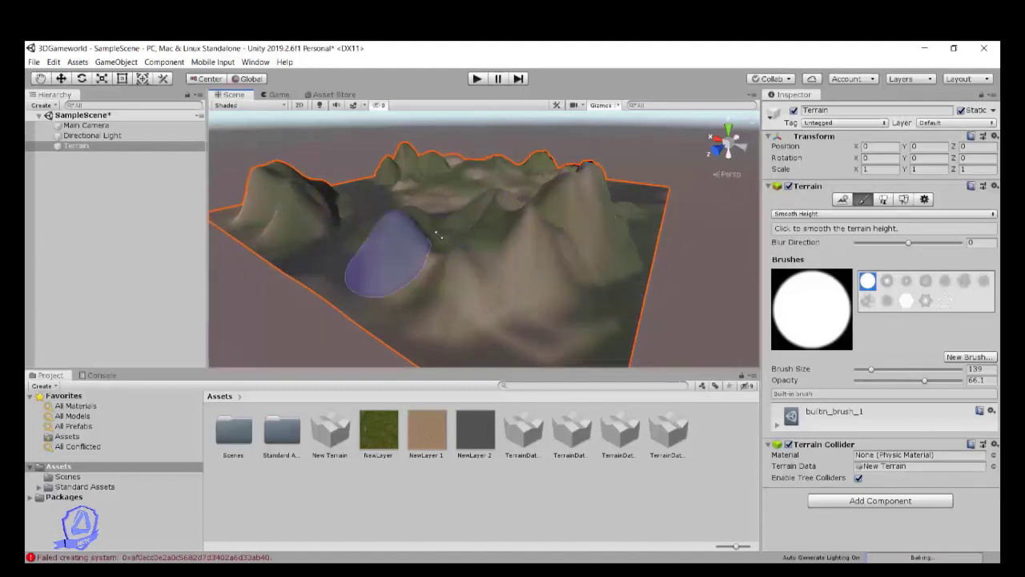
mouse_move(651, 240)
right_mouse_down()
mouse_move(497, 264)
mouse_move(532, 255)
right_mouse_up()
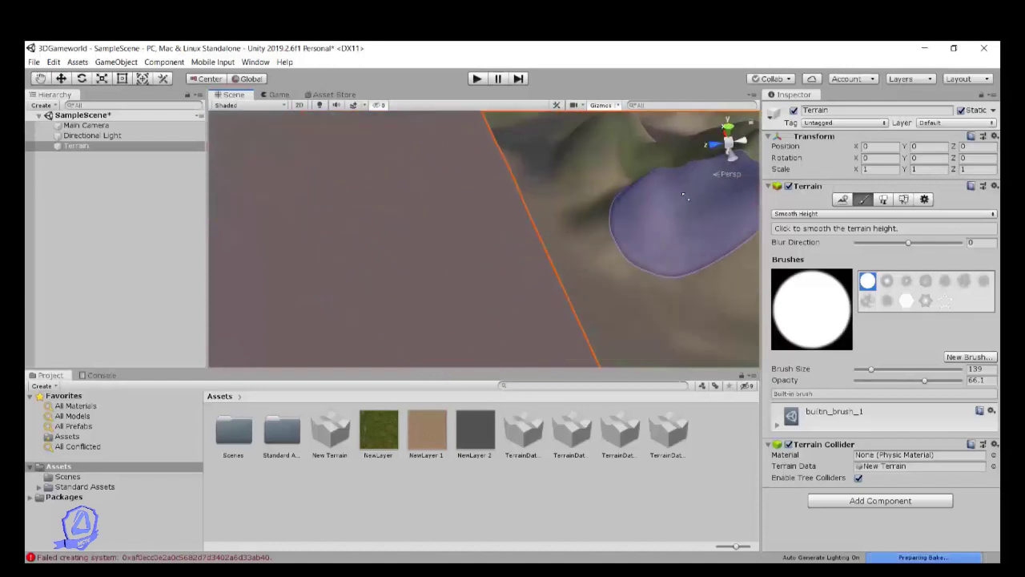
scroll(680, 208, "down", 3)
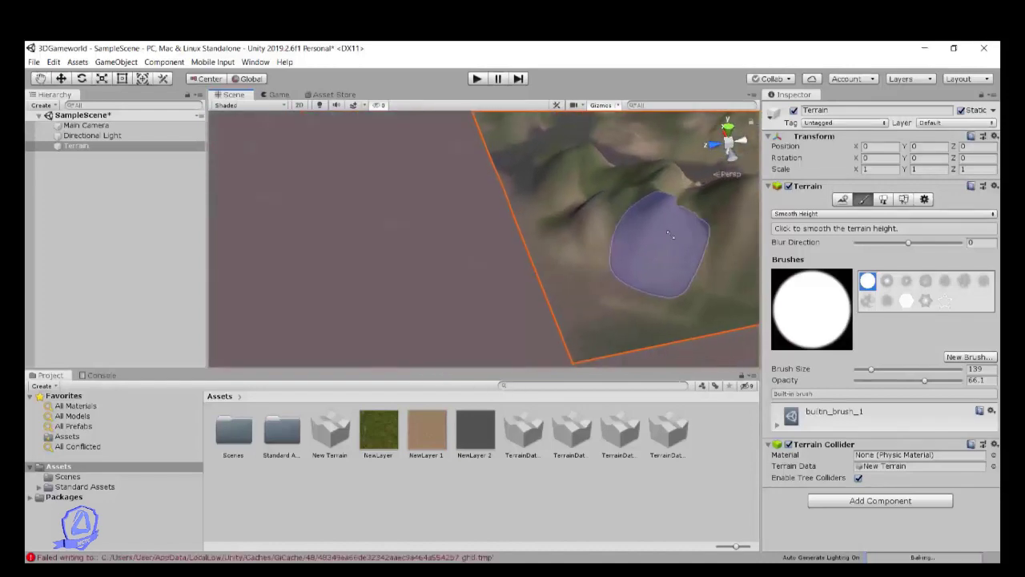
scroll(672, 236, "down", 5)
scroll(697, 239, "up", 3, "alt")
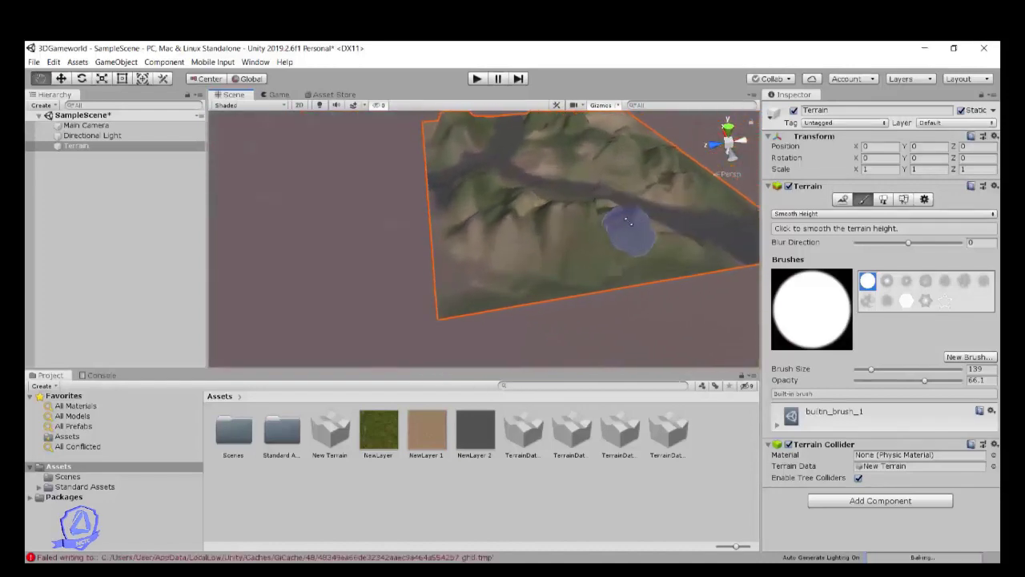
scroll(633, 233, "up", 4)
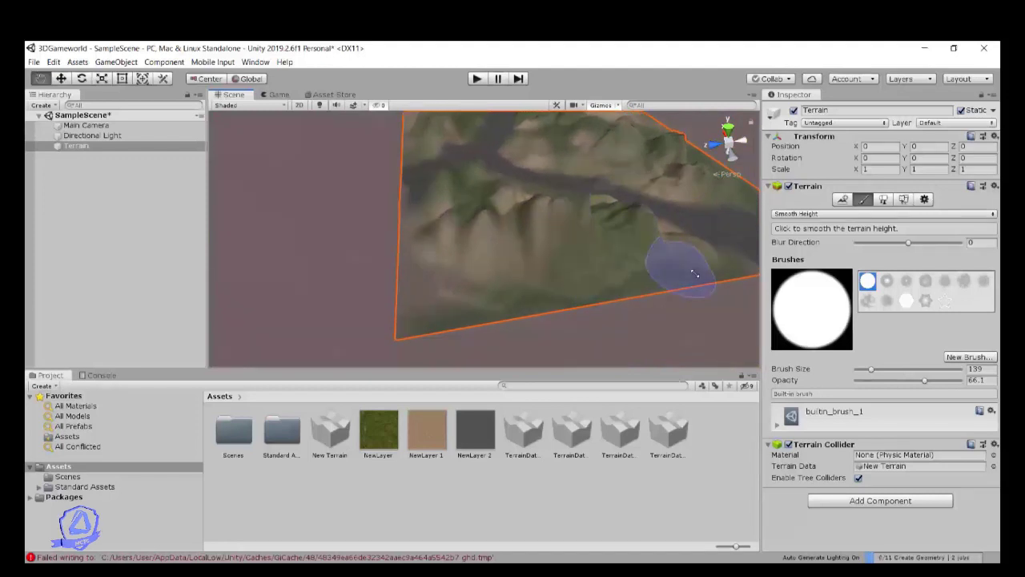
scroll(685, 240, "up", 2)
Smooth the jagged mountain slopes and banks on both sides of the river valley with the Smooth Height brush at size 139
right_click_drag(674, 222, 396, 182)
left_click(67, 76)
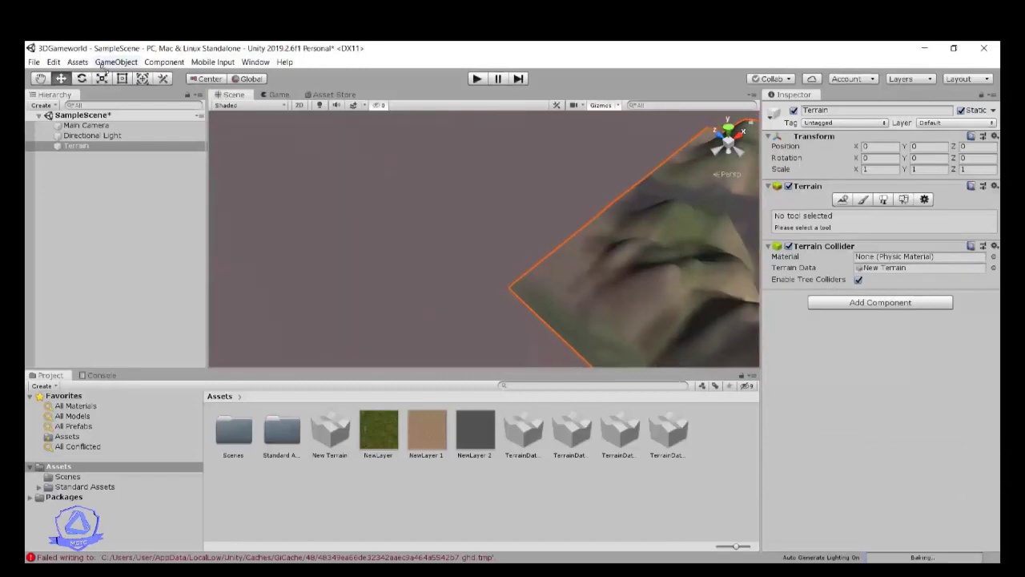
right_click_drag(618, 285, 564, 367, "alt")
left_click_drag(565, 368, 522, 381)
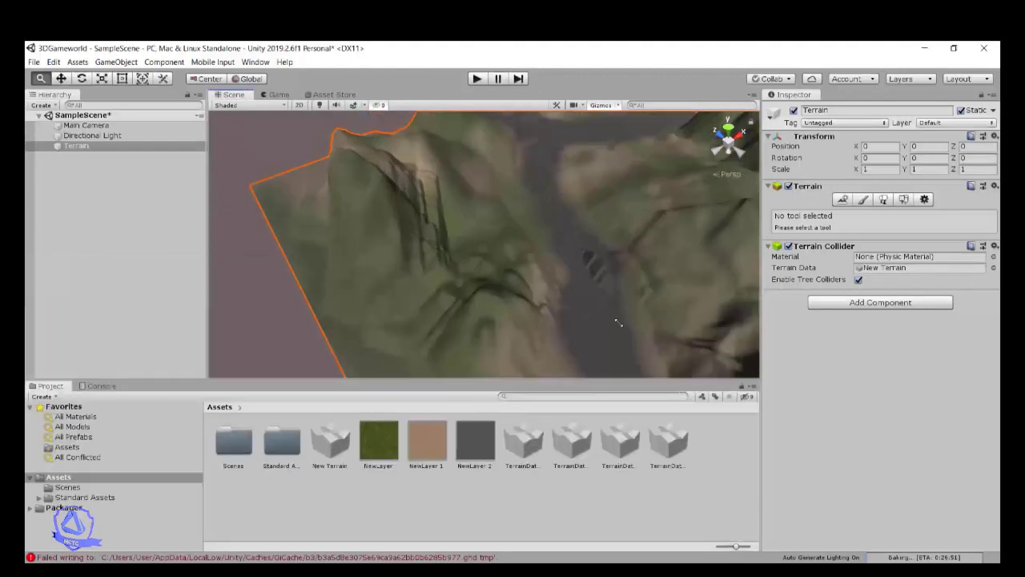
right_click_drag(618, 322, 787, 235, "alt")
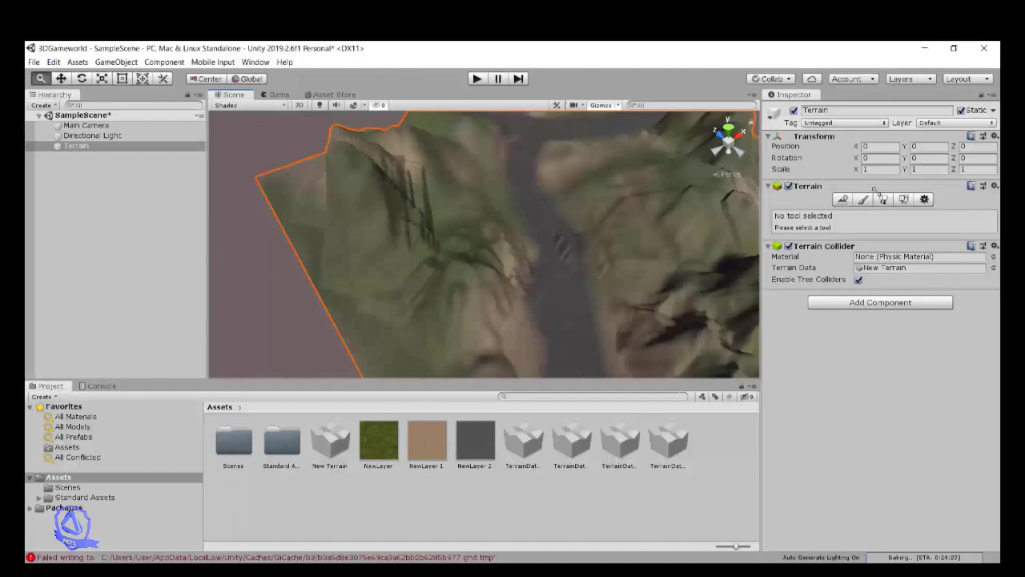
left_click(862, 199)
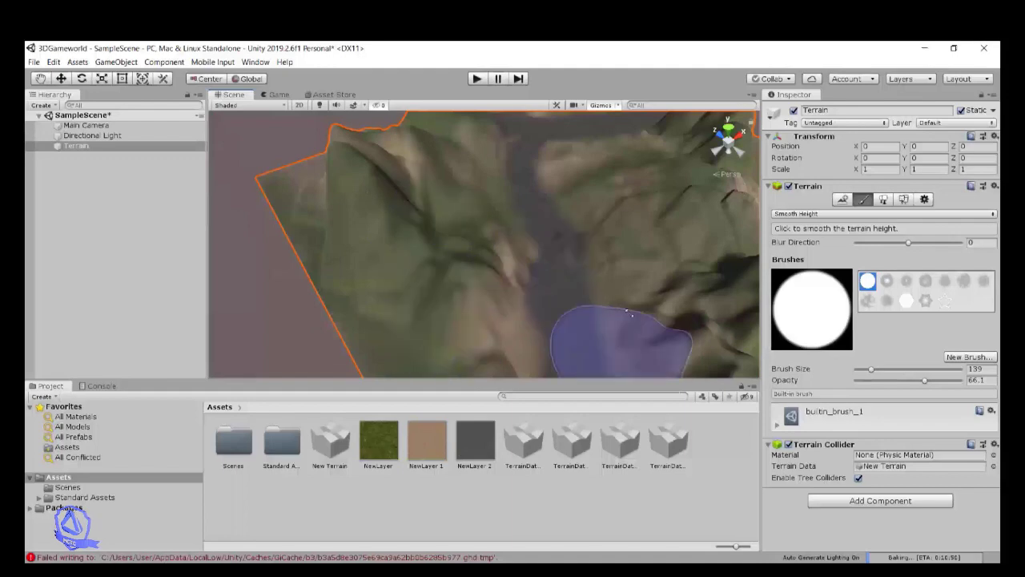
scroll(544, 300, "down", 1)
scroll(590, 297, "down", 3)
scroll(658, 348, "up", 3)
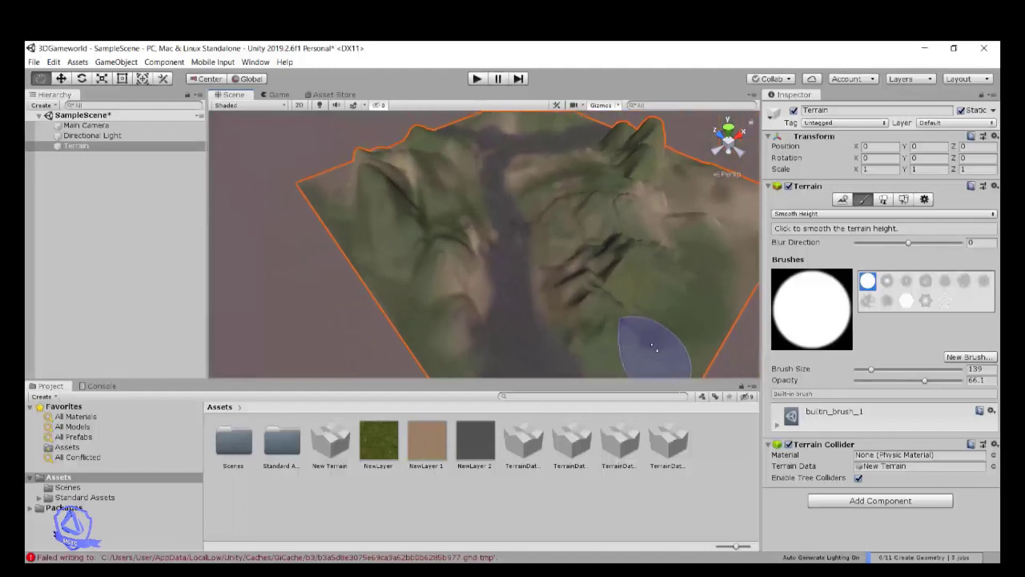
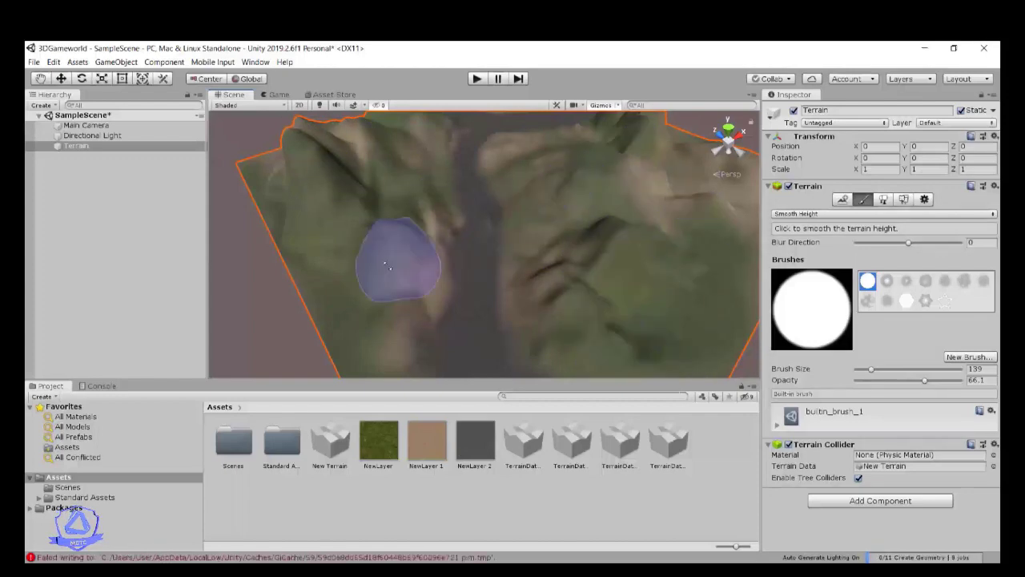
Switch the terrain brush to Stamp Terrain mode and set its brush size to 195
left_click(923, 215)
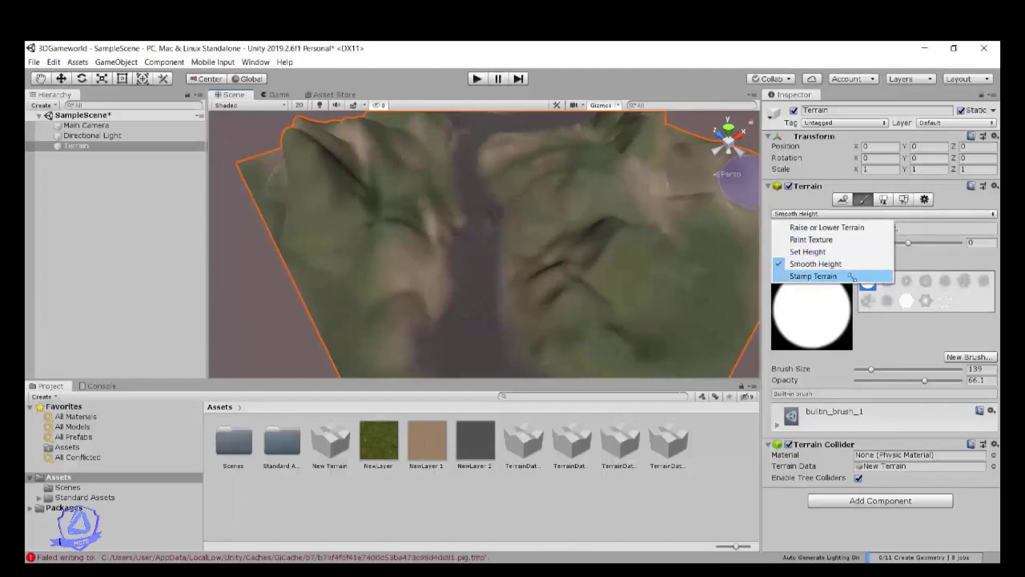
left_click(852, 276)
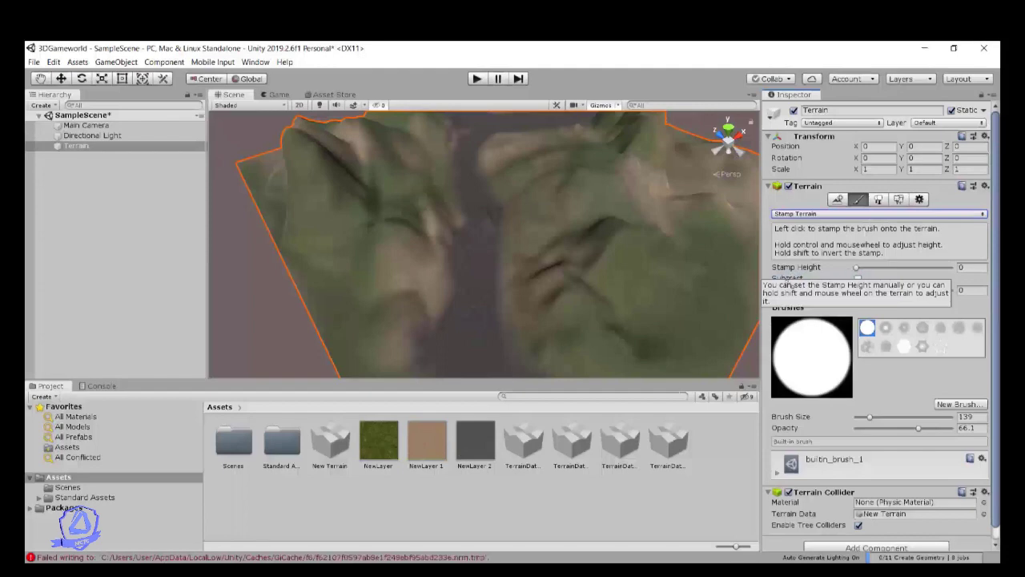
scroll(514, 235, "down", 5)
right_click_drag(579, 275, 587, 290)
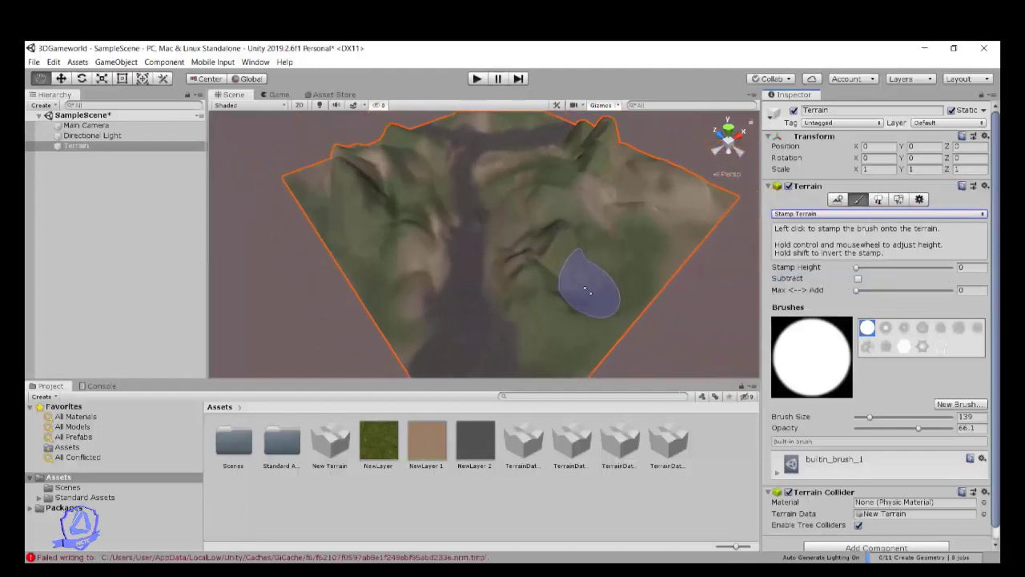
scroll(617, 236, "up", 4)
scroll(697, 229, "up", 4)
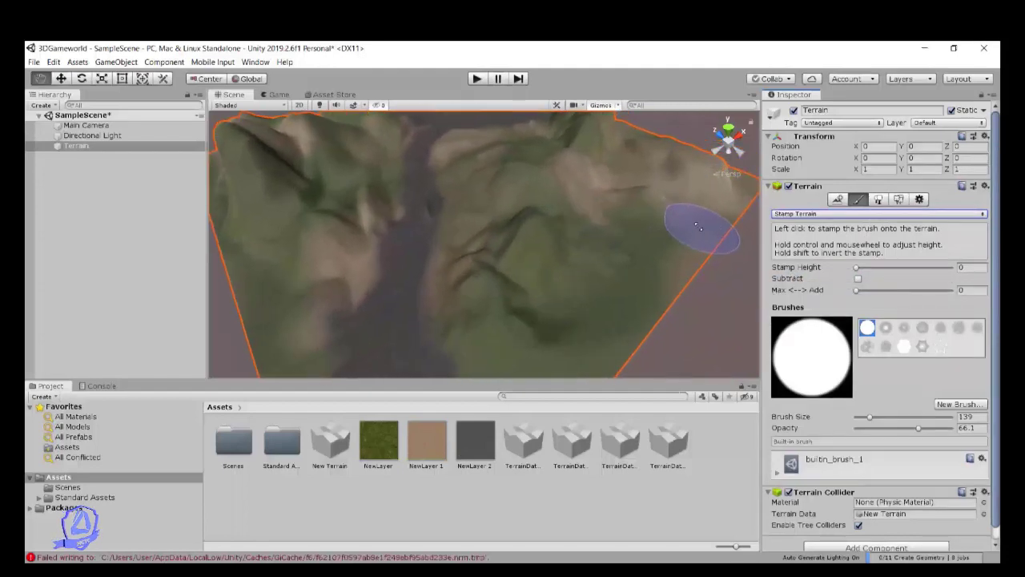
scroll(698, 228, "up", 3)
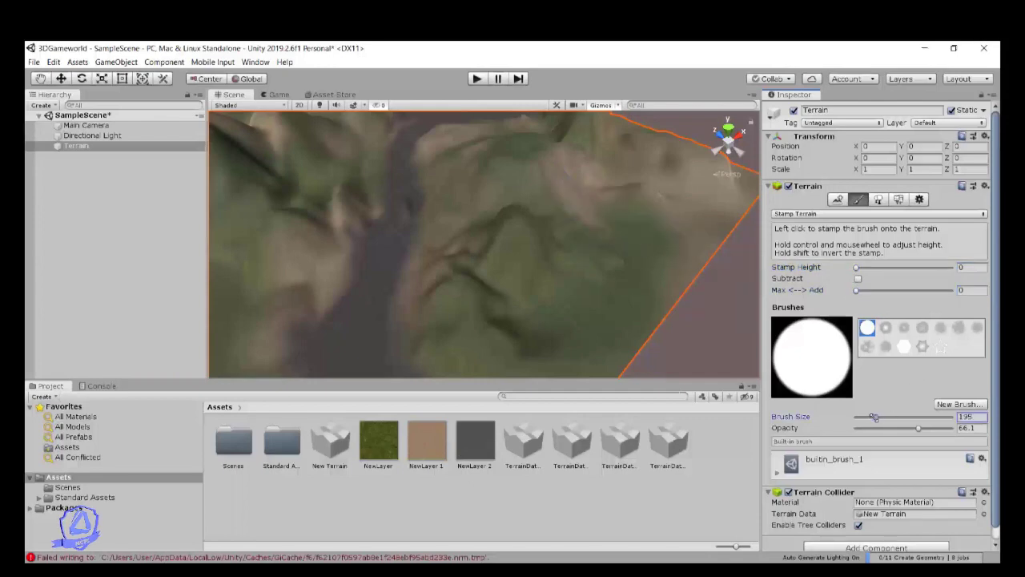
scroll(480, 224, "down", 5)
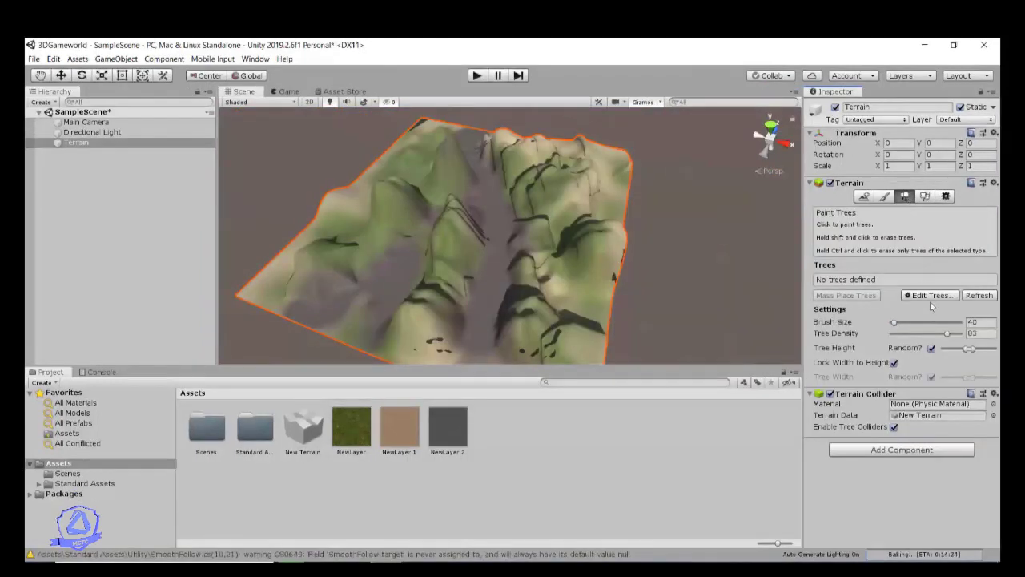
Add the Broadleaf_Desktop prefab as a tree type for painting on the terrain
left_click(931, 298)
left_click(935, 304)
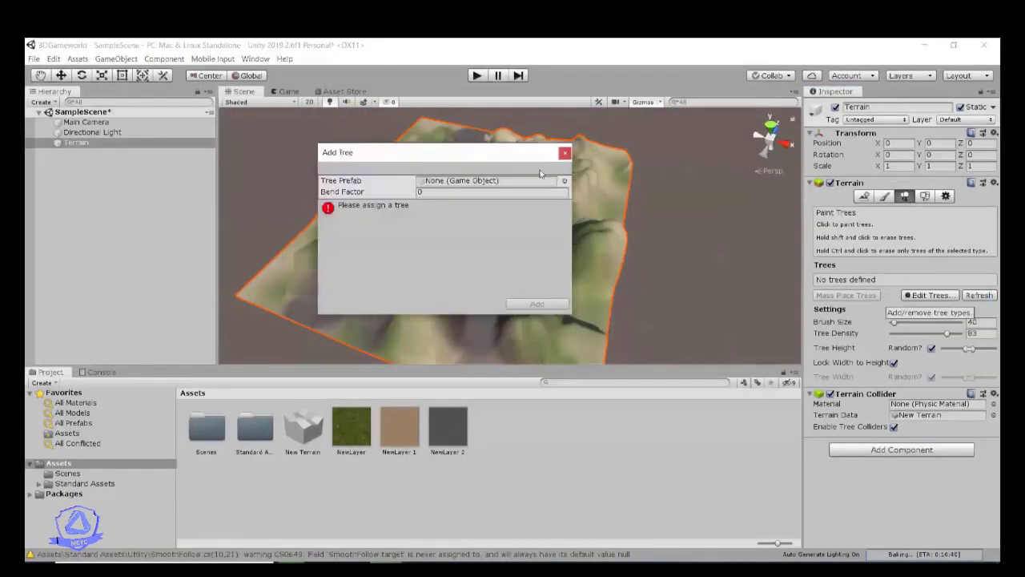
left_click(564, 183)
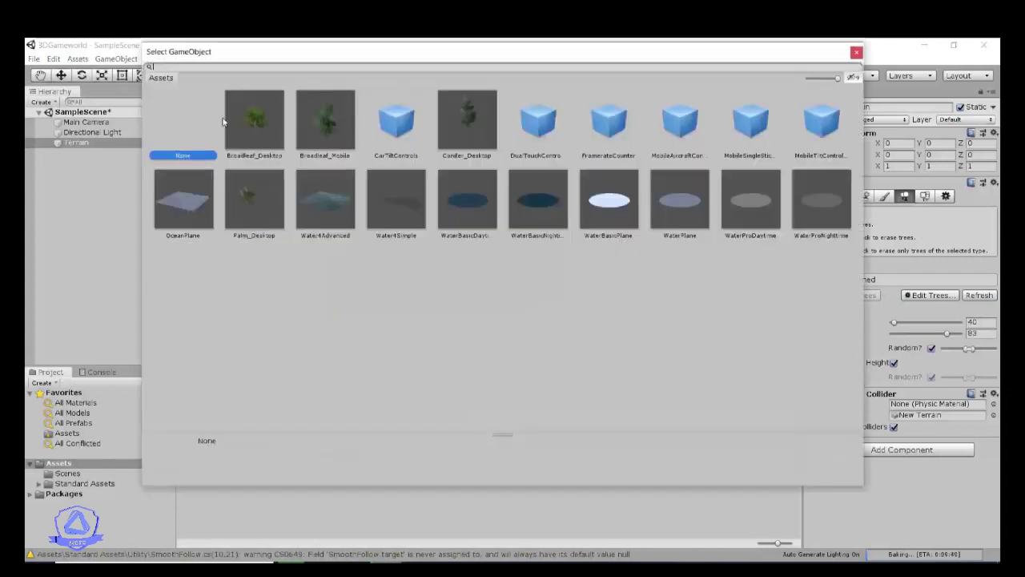
left_click(247, 121)
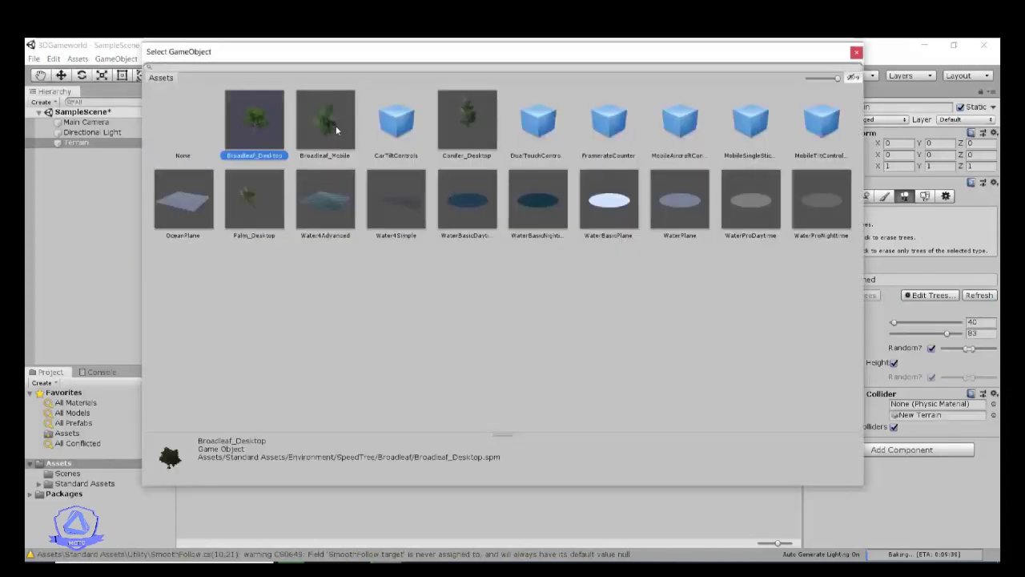
left_click(459, 136)
left_click(257, 173)
left_click(258, 121)
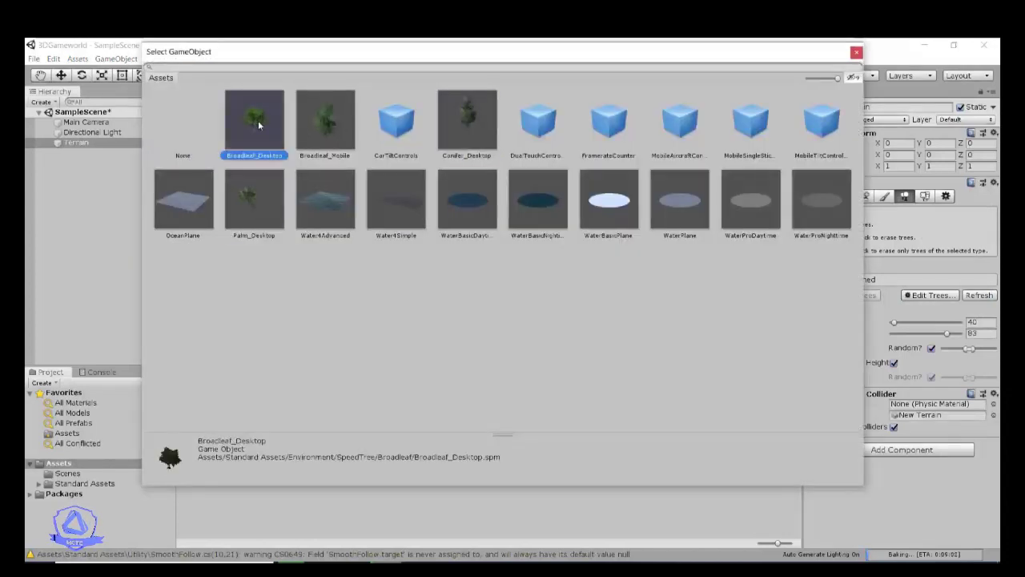
double_click(257, 121)
left_click(534, 302)
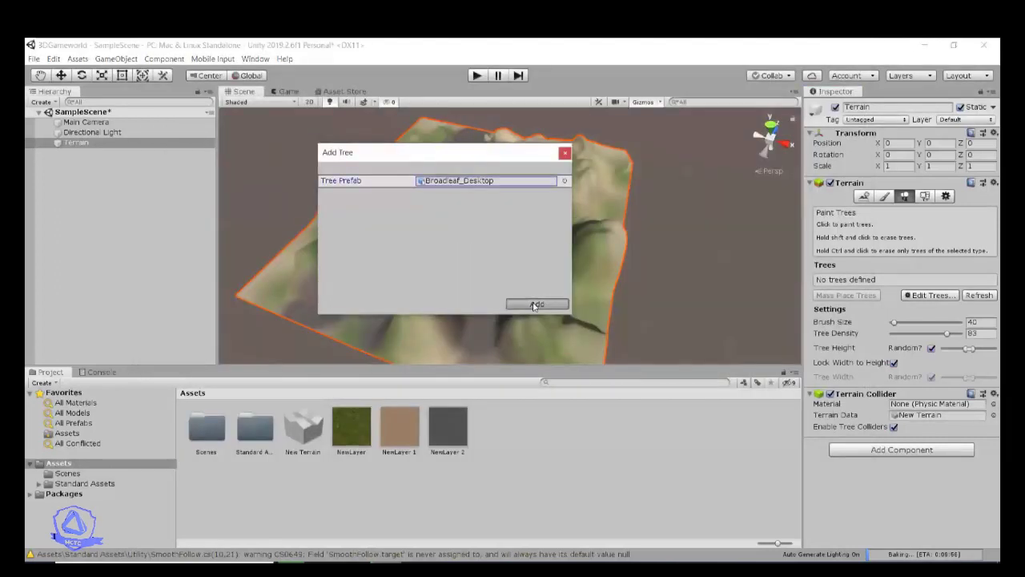
Set the tree brush size to 158 and tree density to 28, and try painting and erasing broadleaf trees on the hills
scroll(531, 271, "up", 5)
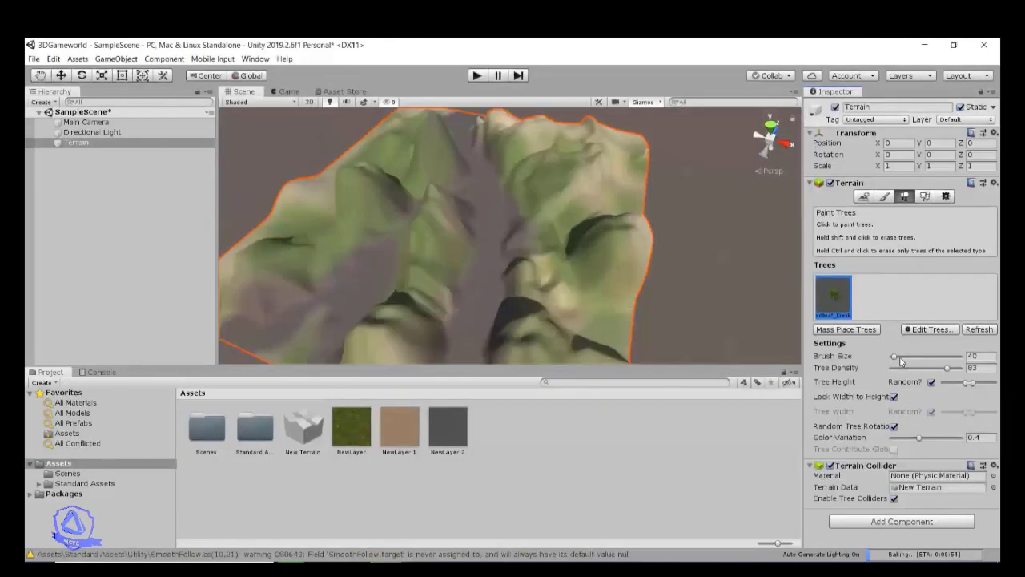
mouse_move(896, 359)
left_mouse_down()
mouse_move(946, 364)
mouse_move(911, 368)
mouse_move(916, 358)
mouse_move(902, 358)
left_mouse_up()
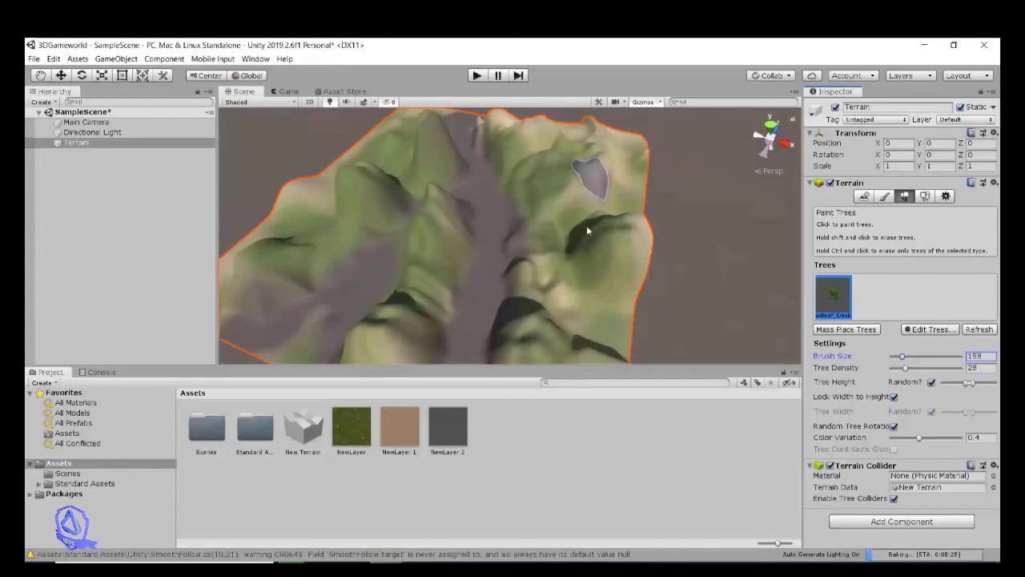
mouse_move(571, 251)
left_mouse_down()
mouse_move(590, 233)
mouse_move(572, 271)
mouse_move(593, 326)
mouse_move(551, 342)
mouse_move(401, 328)
mouse_move(377, 343)
mouse_move(429, 235)
mouse_move(252, 257)
mouse_move(386, 149)
mouse_move(420, 140)
mouse_move(566, 168)
mouse_move(581, 279)
mouse_move(553, 331)
mouse_move(535, 334)
mouse_move(575, 268)
mouse_move(585, 208)
mouse_move(505, 148)
mouse_move(257, 249)
mouse_move(328, 232)
mouse_move(381, 303)
mouse_move(459, 284)
left_mouse_up()
mouse_move(596, 205)
left_mouse_down("shift")
mouse_move(526, 160)
mouse_move(393, 131)
mouse_move(554, 210)
mouse_move(435, 185)
left_mouse_up("shift")
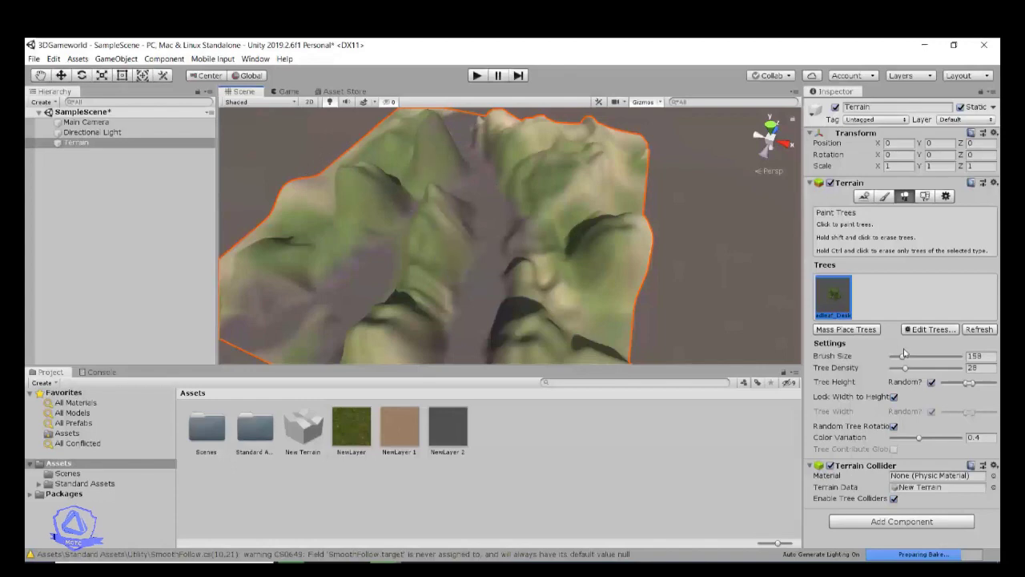
Set the tree density to 15 and paint broadleaf trees across the hills on both sides of the river valley
left_click_drag(905, 370, 895, 368)
left_click_drag(594, 272, 560, 217)
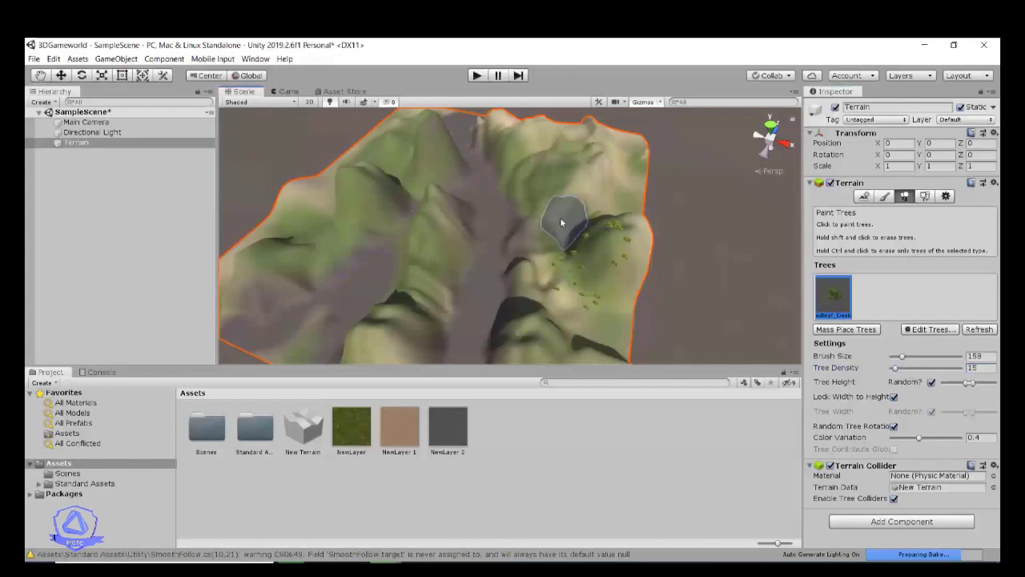
mouse_move(554, 155)
left_mouse_down()
mouse_move(469, 256)
mouse_move(393, 314)
mouse_move(432, 229)
mouse_move(274, 251)
mouse_move(401, 142)
left_mouse_up()
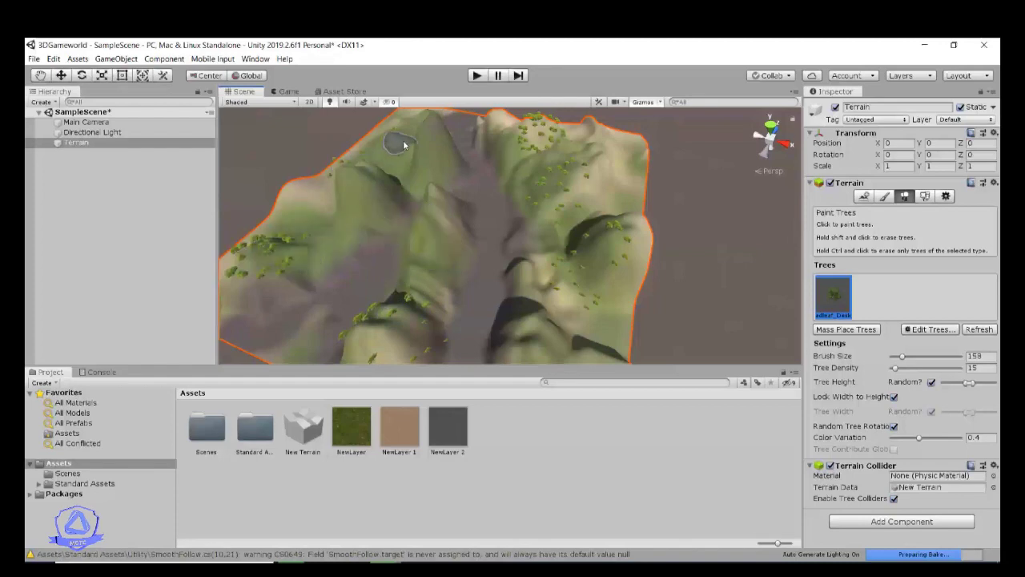
Add the Conifer_Desktop prefab as a second tree type for painting on the terrain
left_click(930, 330)
left_click(933, 330)
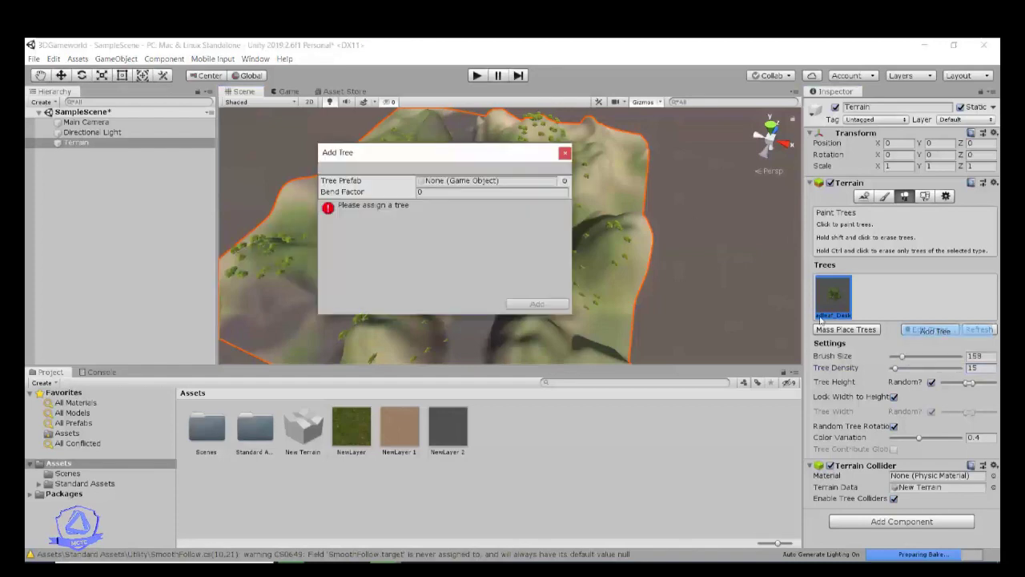
left_click(563, 182)
double_click(472, 119)
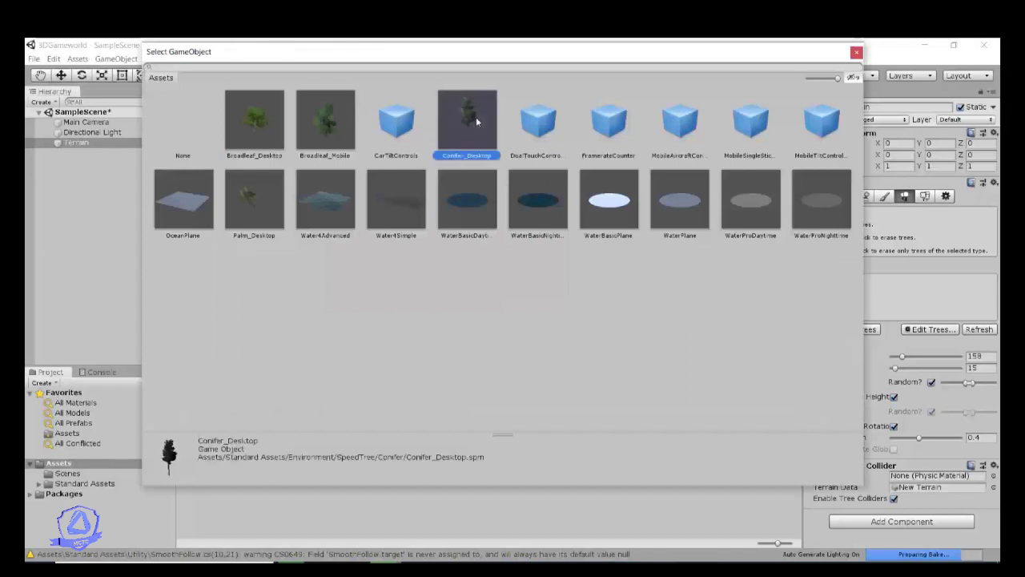
left_click(553, 304)
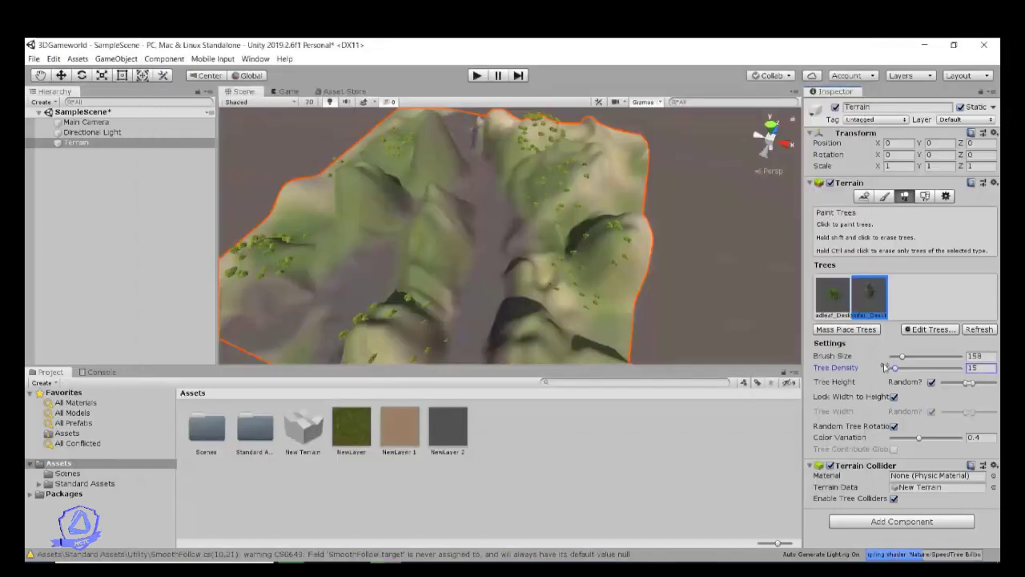
Set the tree density to 10 and brush size to 47, and paint conifers on the hills east of the valley
left_click_drag(902, 355, 876, 358)
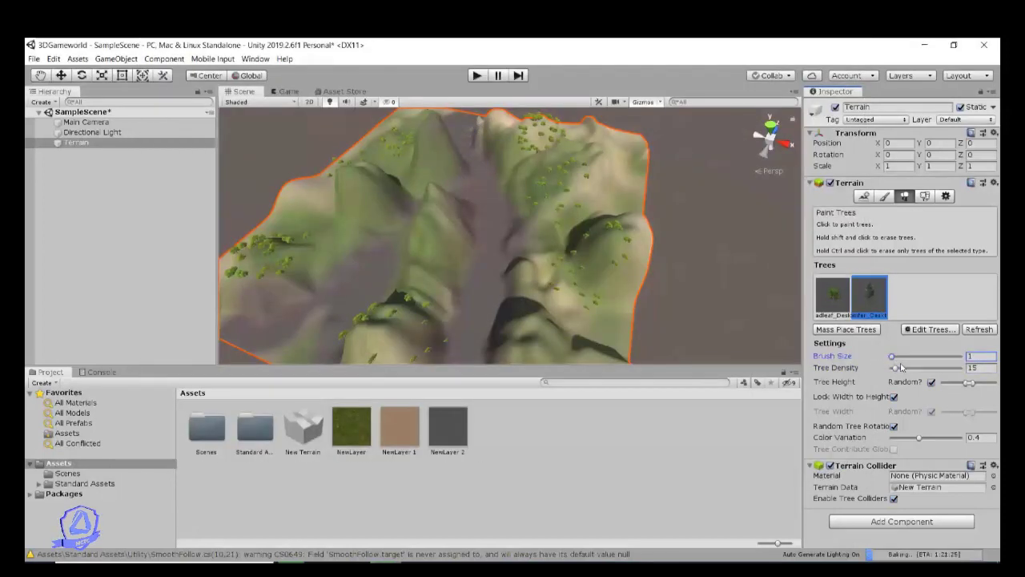
left_click(893, 368)
scroll(494, 258, "up", 5, "alt")
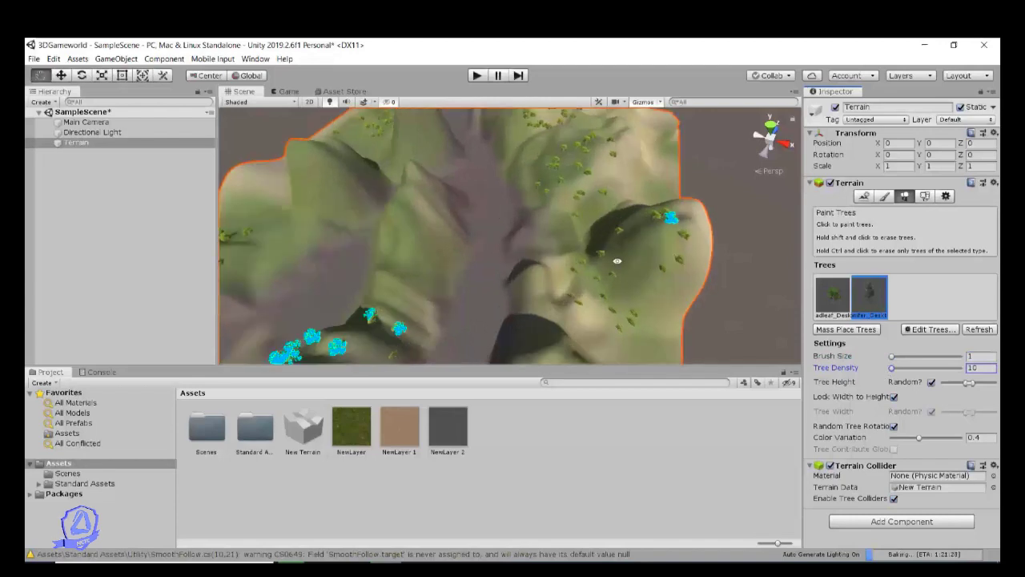
left_click_drag(617, 260, 567, 235, "alt")
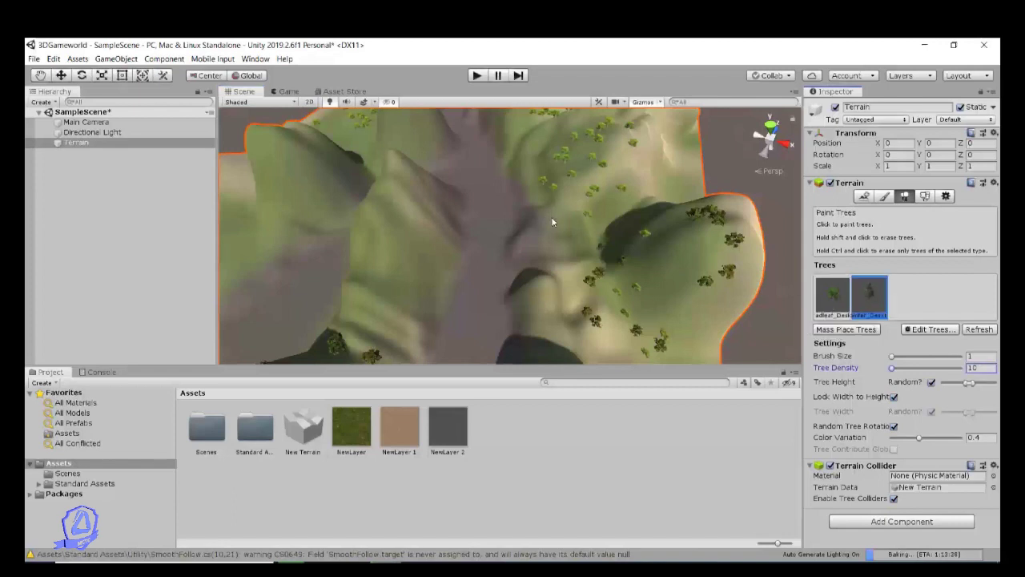
left_click(895, 357)
left_click(560, 225)
left_click(594, 182)
left_click(639, 161)
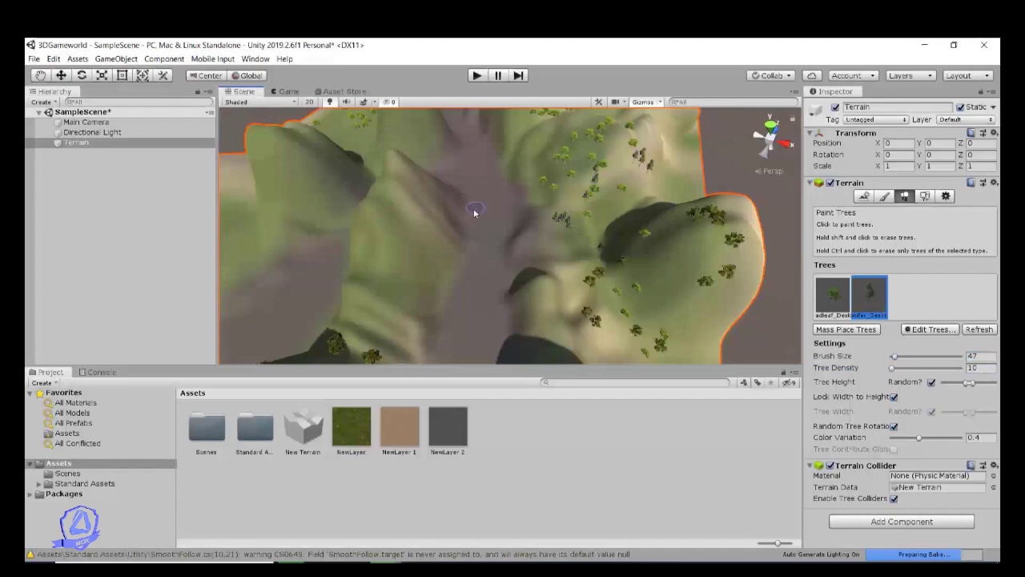
Paint conifer clusters on the ridges west of the valley, trying the eraser on the central ridge
left_click(385, 241)
mouse_move(385, 244)
left_mouse_down()
mouse_move(384, 288)
mouse_move(398, 224)
mouse_move(305, 165)
mouse_move(354, 178)
left_mouse_up()
mouse_move(404, 204)
left_mouse_down("shift")
mouse_move(373, 260)
mouse_move(391, 229)
left_mouse_up("shift")
left_click(401, 214)
left_click(417, 186)
scroll(658, 304, "down", 5)
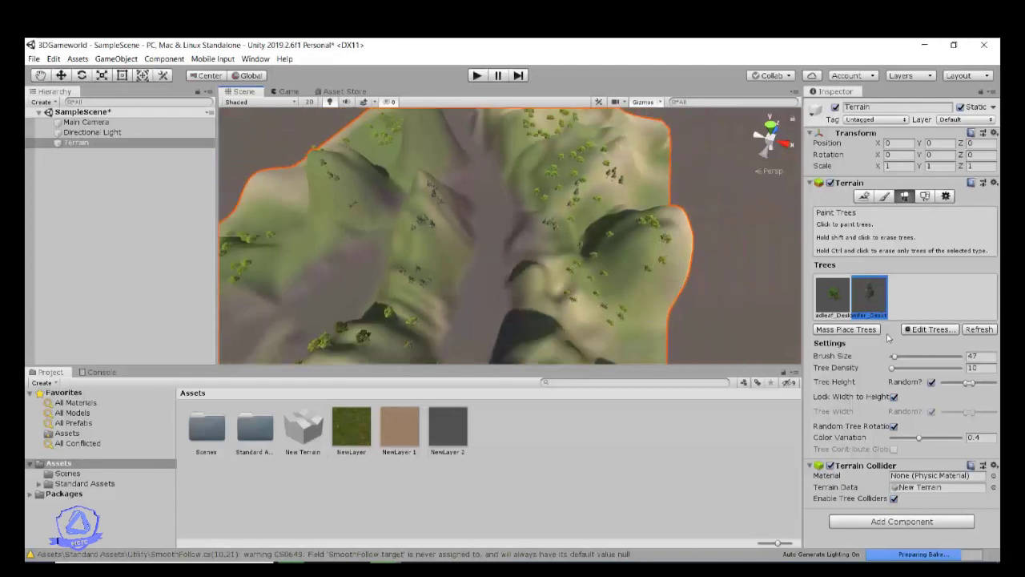
Add the Palm_Desktop prefab as a third tree type for painting on the terrain
left_click(928, 329)
left_click(930, 331)
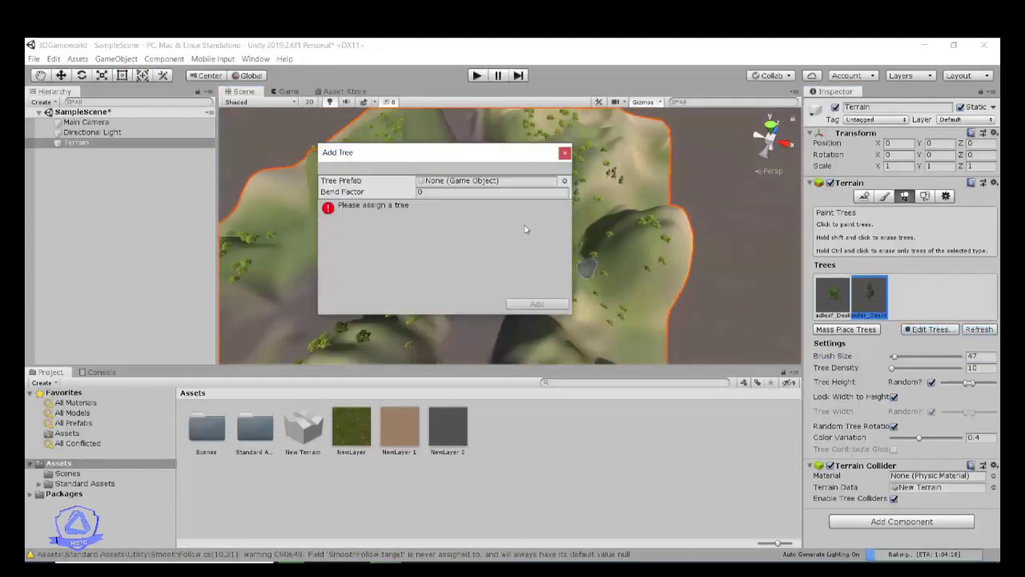
left_click(569, 178)
left_click(237, 216)
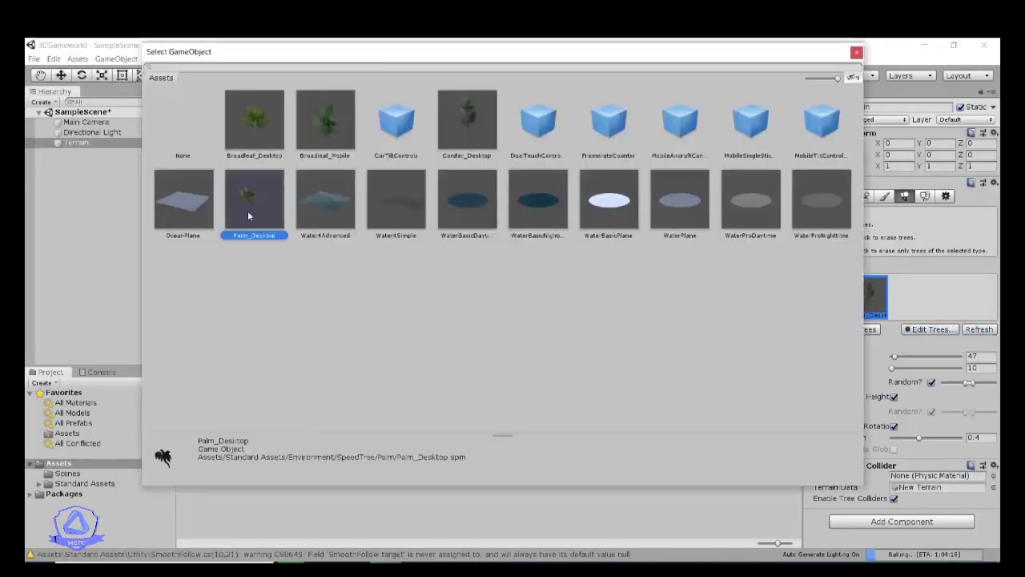
double_click(250, 210)
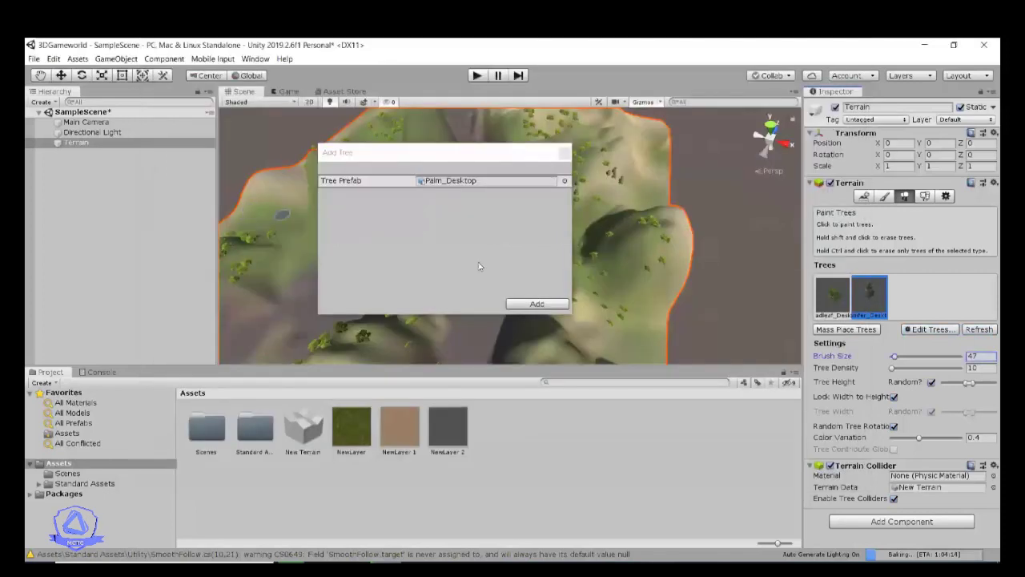
left_click(537, 304)
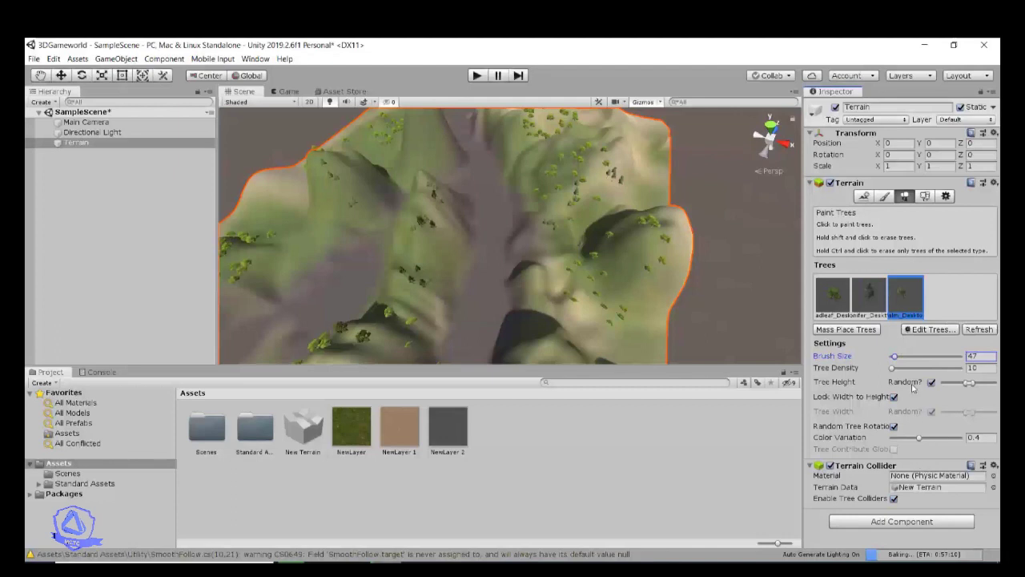
Mass place 50 trees over the terrain while keeping the existing trees
left_click(846, 329)
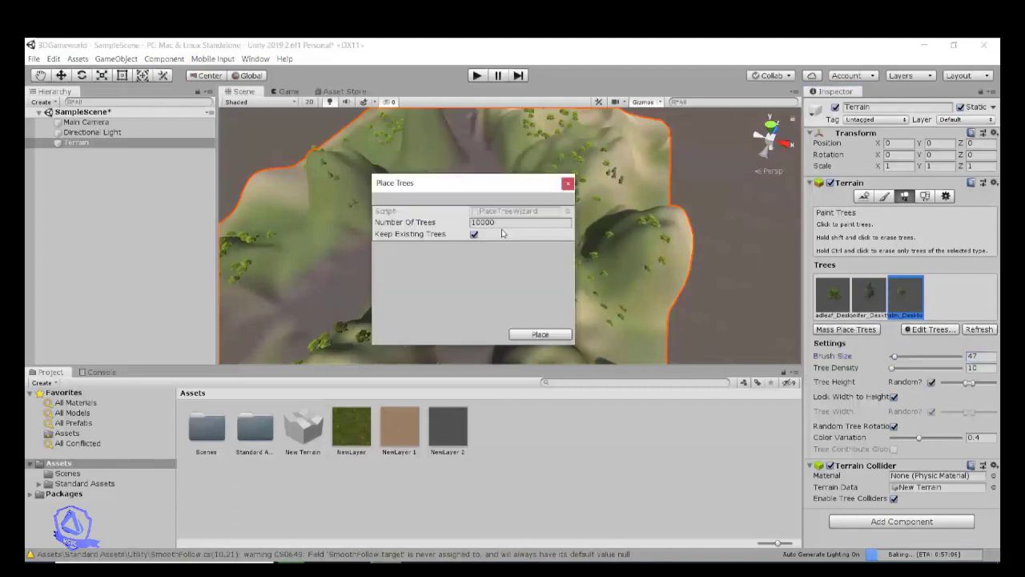
left_click(430, 225)
type("50")
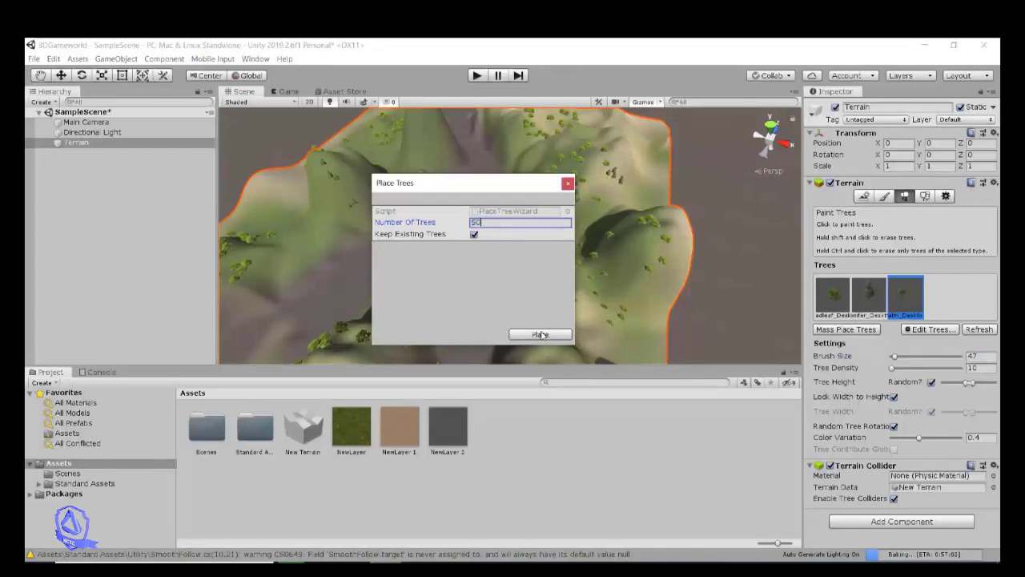
left_click(541, 335)
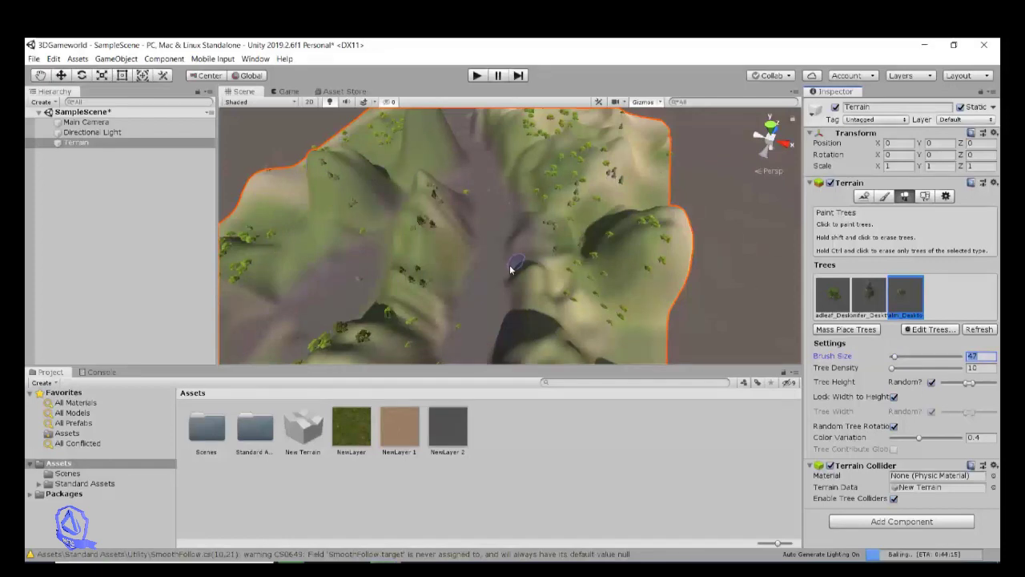
Try mass placing 10000 trees over the terrain with existing trees kept, and undo the placement
scroll(511, 266, "down", 1)
scroll(438, 272, "down", 2)
left_click(847, 329)
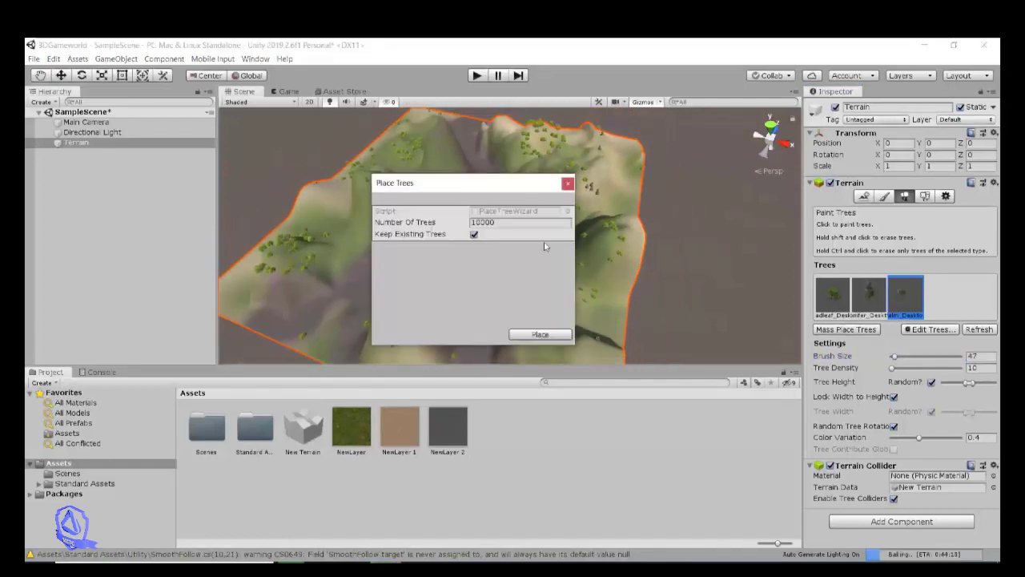
left_click(541, 335)
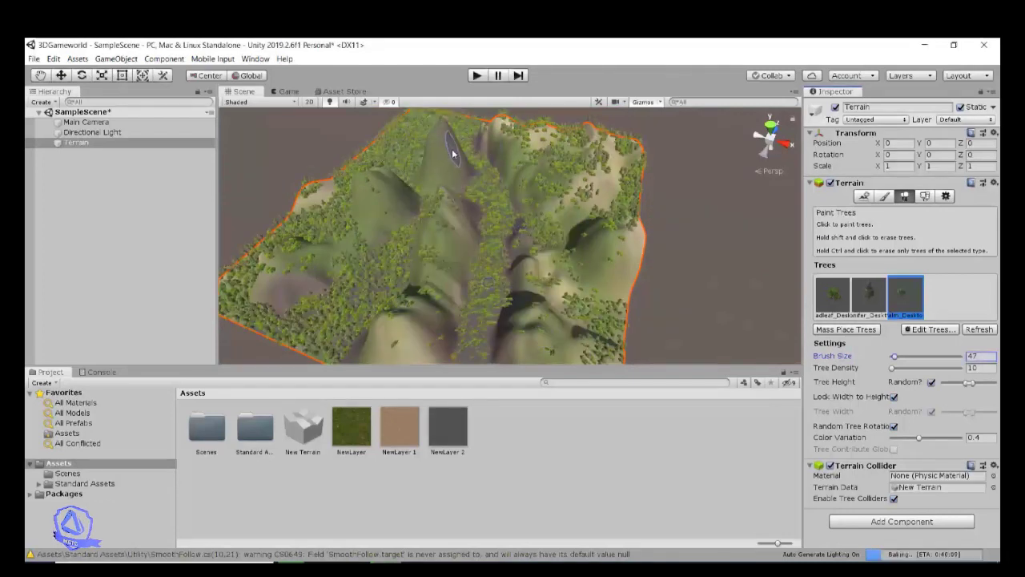
key("ctrl+z")
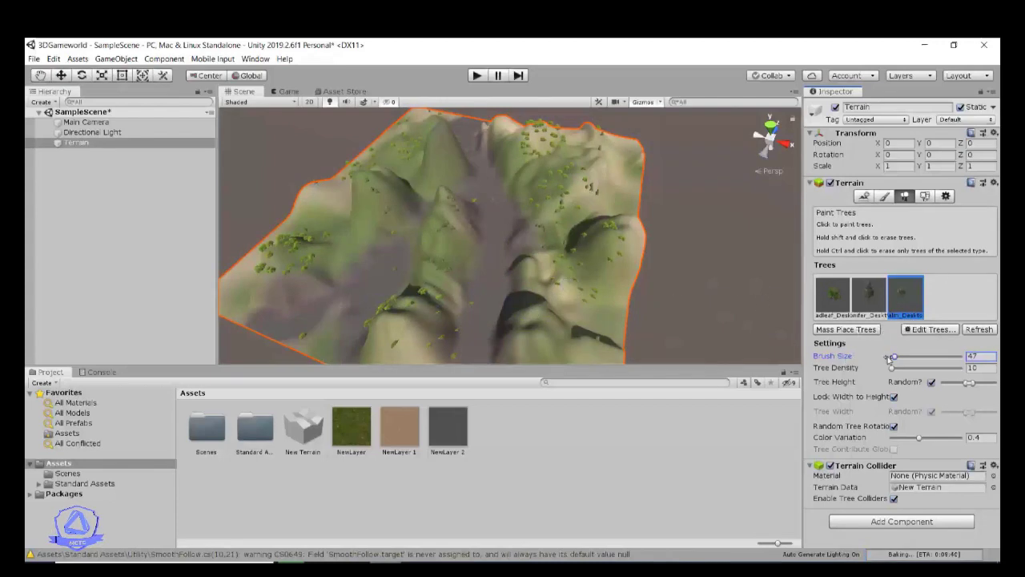
Set the tree brush size to 279 and erase the scattered trees from the valley and central ridge
left_click_drag(896, 357, 912, 357)
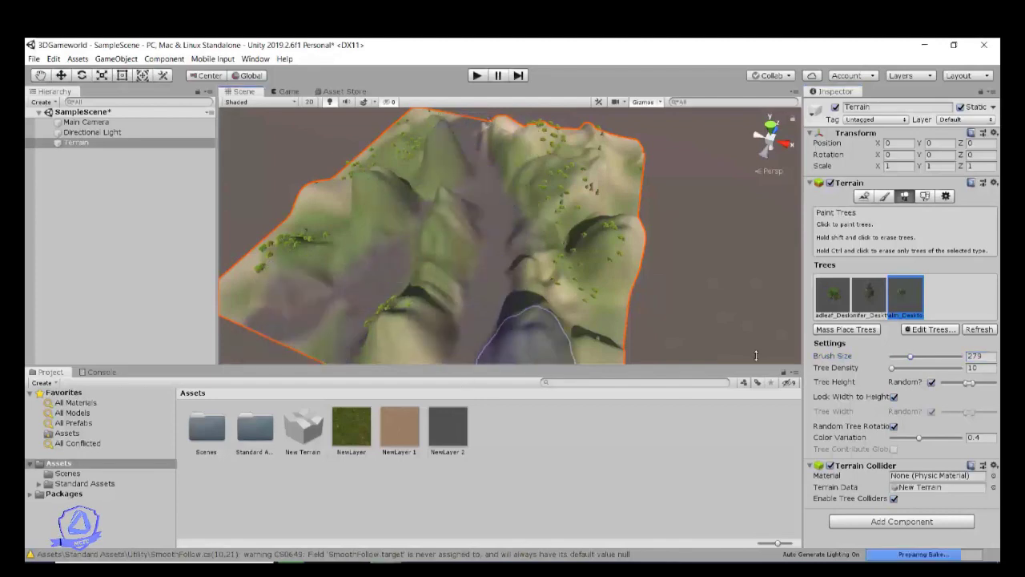
Switch the terrain to detail painting and create a new brush from the GrassFrond01AlbedoAlpha texture
left_click(925, 196)
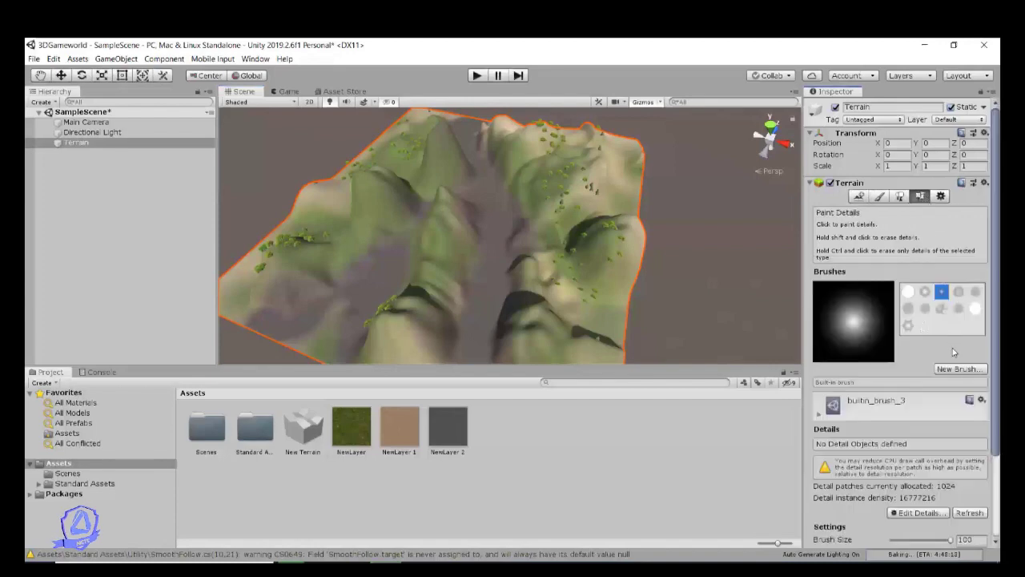
left_click(965, 370)
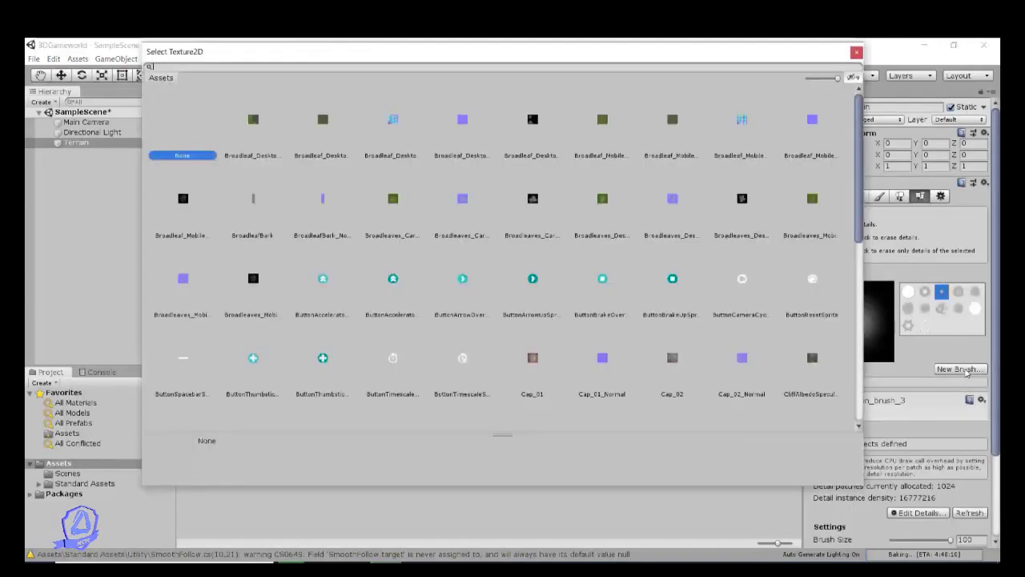
scroll(368, 154, "down", 10)
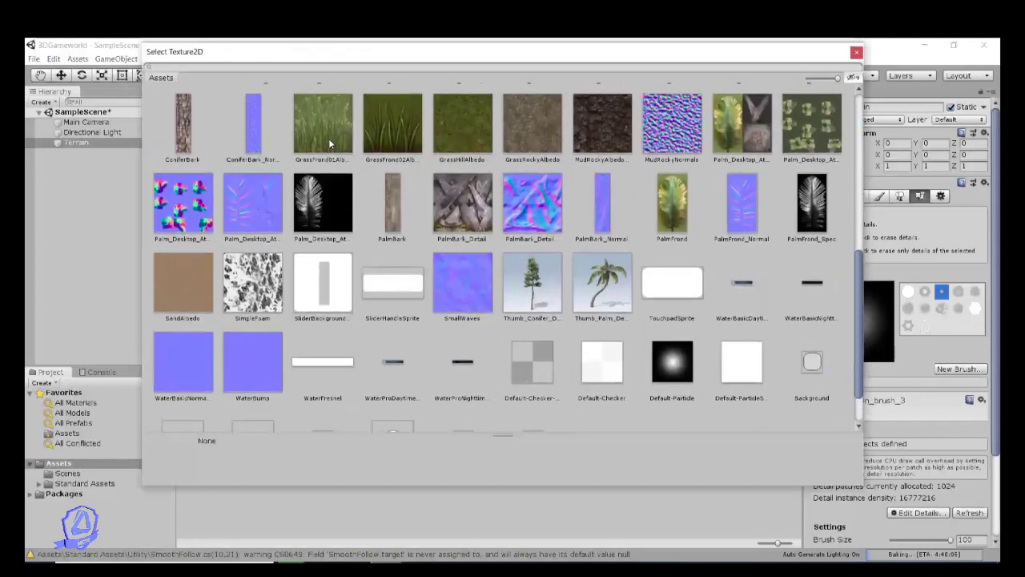
scroll(327, 172, "up", 3)
left_click(321, 238)
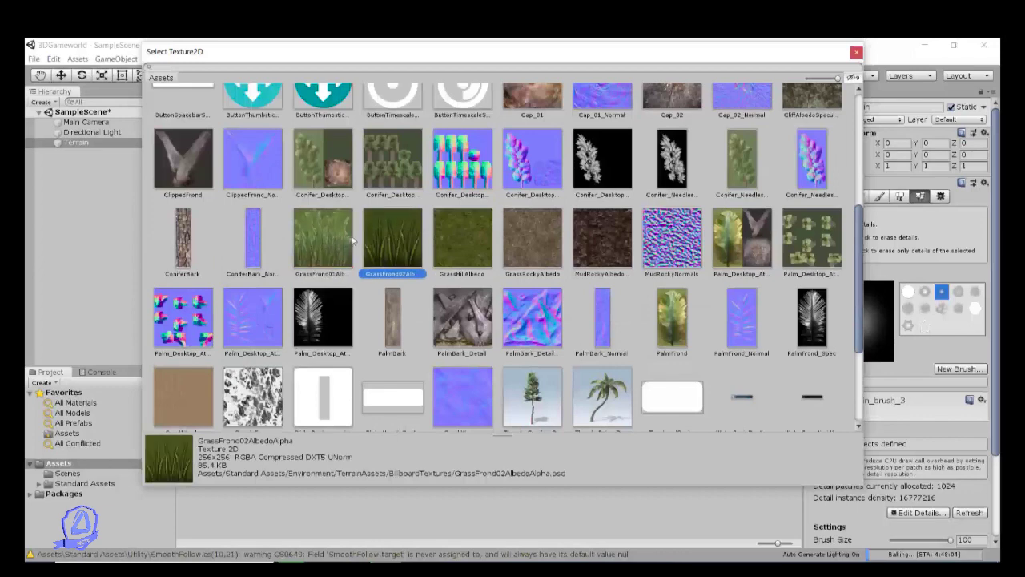
left_click(375, 247)
left_click(314, 242)
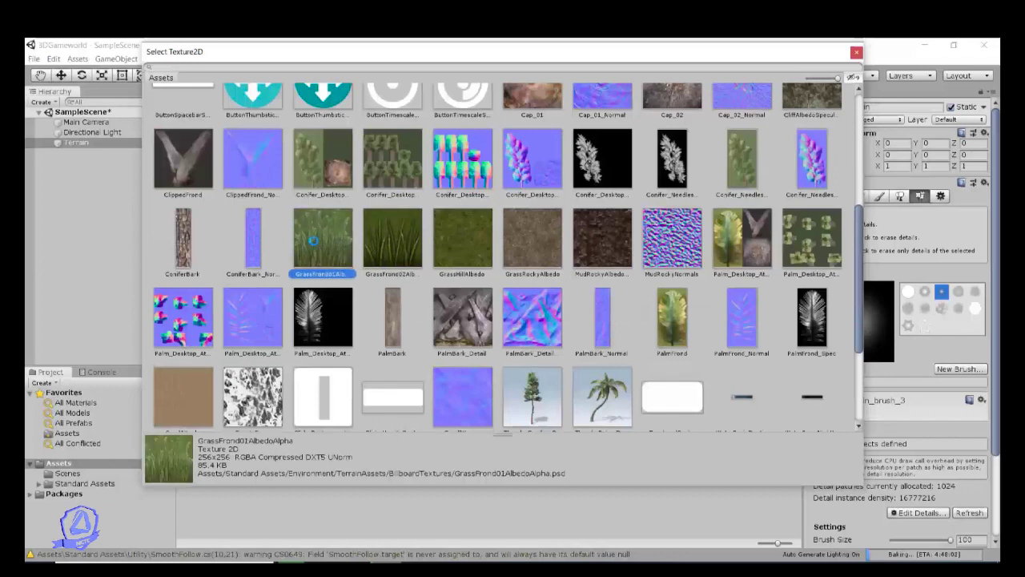
double_click(317, 242)
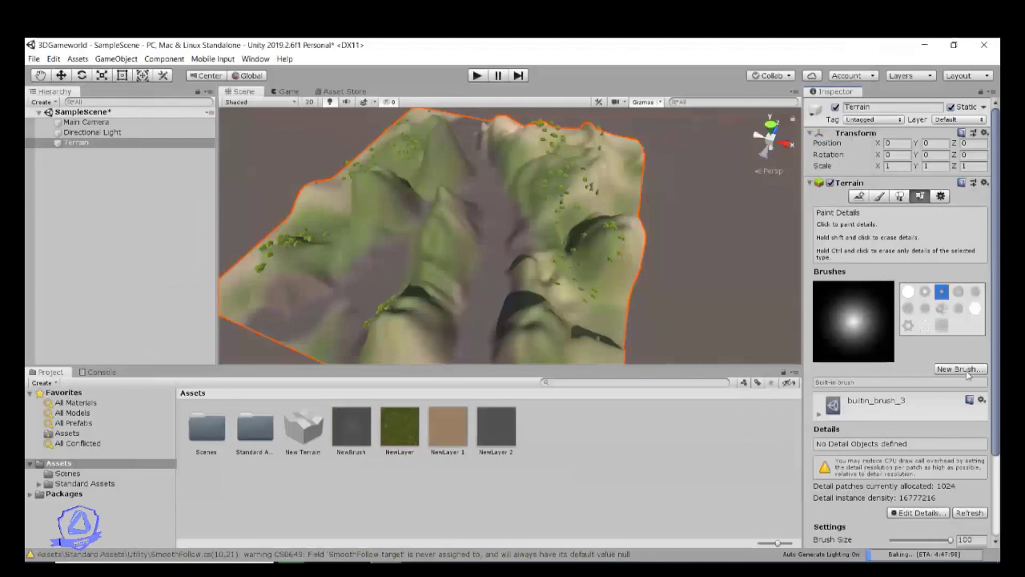
Add a grass texture detail using GrassFrond01AlbedoAlpha with the default size and colour settings
scroll(964, 376, "down", 3)
left_click(930, 411)
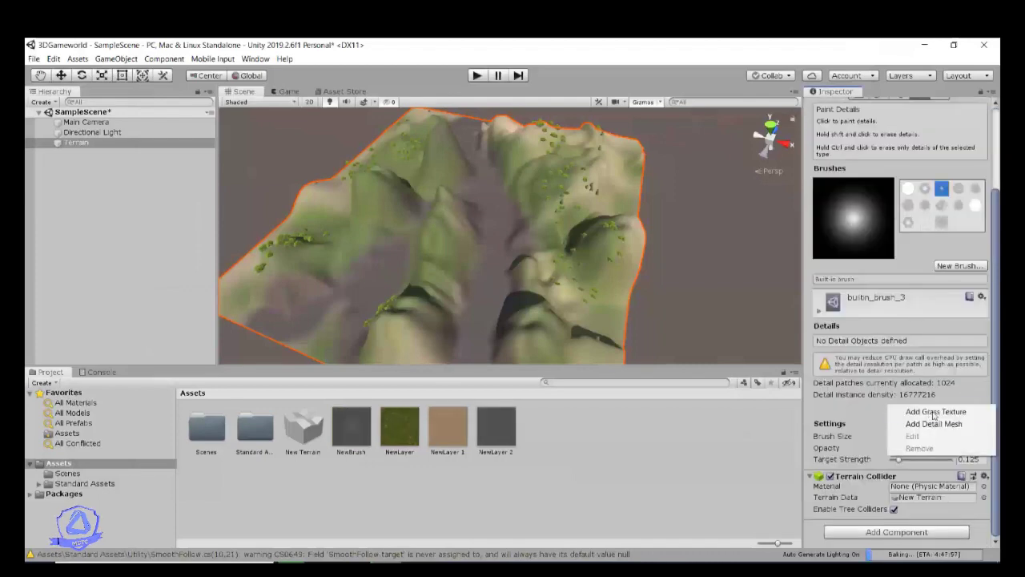
left_click(936, 411)
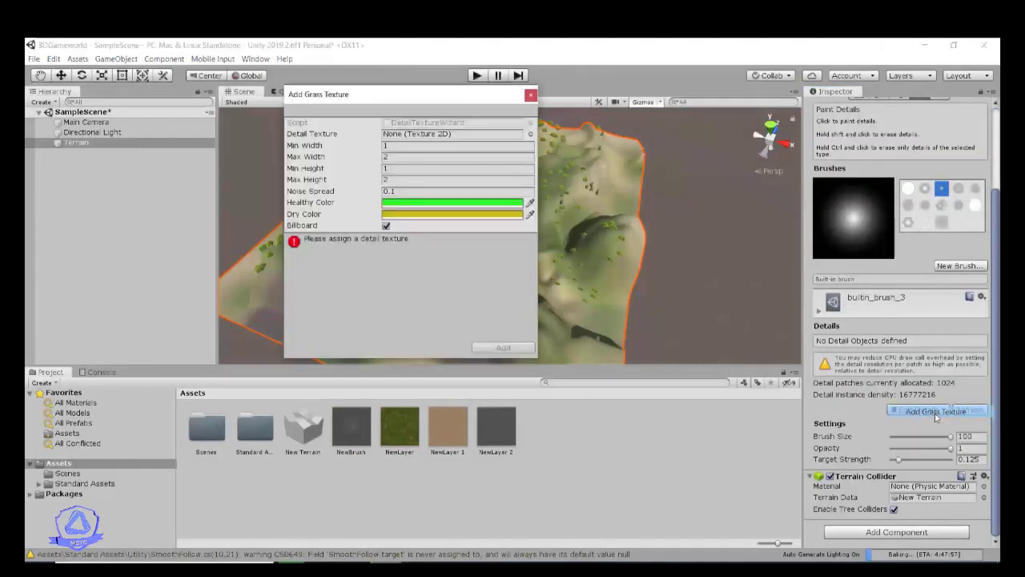
left_click(530, 135)
scroll(415, 231, "down", 5)
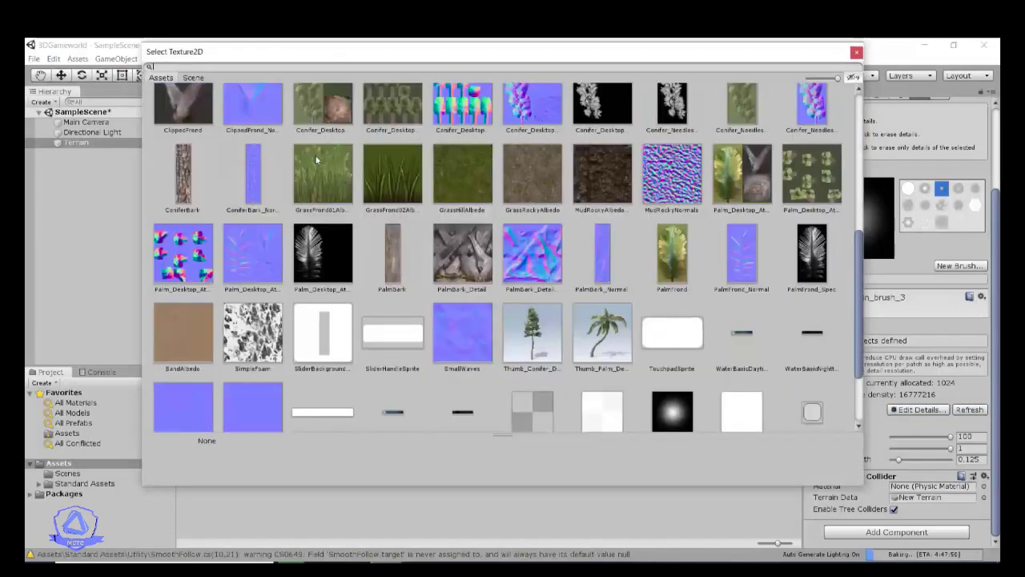
left_click(319, 162)
left_click(402, 170)
left_click(319, 174)
left_click(378, 183)
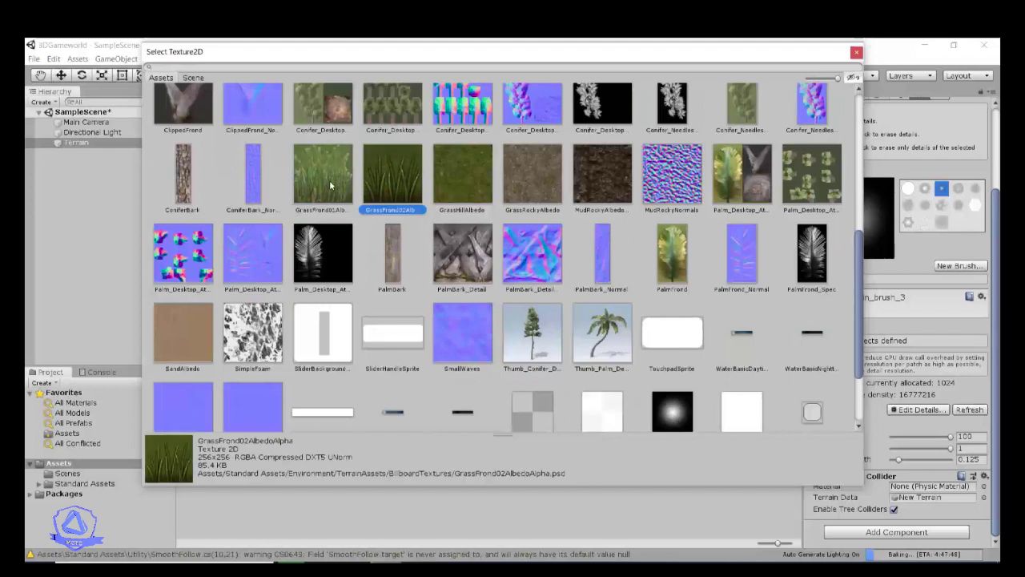
double_click(330, 185)
left_click(515, 344)
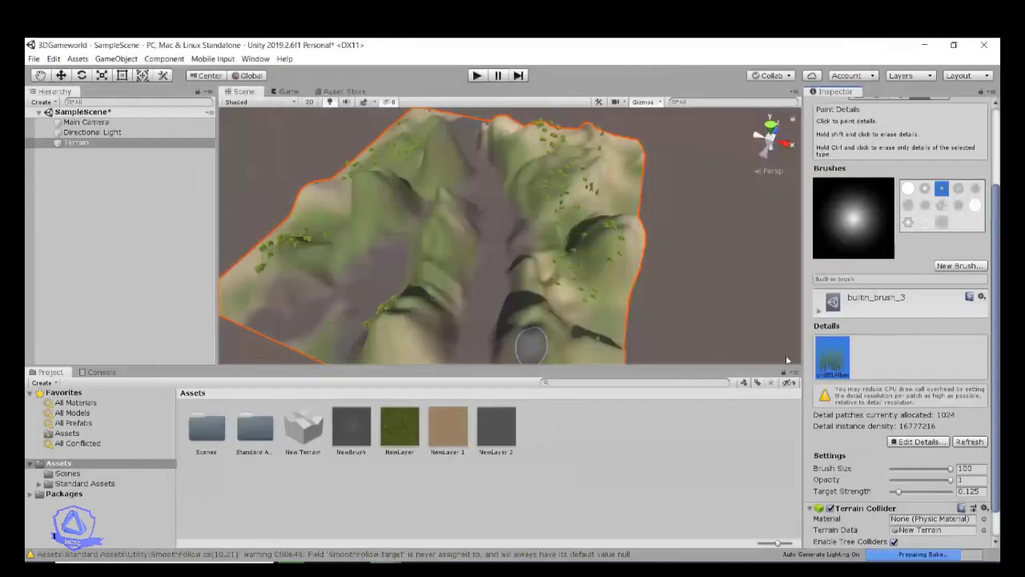
Paint grass on the ground beside the broadleaf trees using builtin_brush_6 at size 100, and inspect the blades up close
scroll(580, 311, "up", 8, "alt")
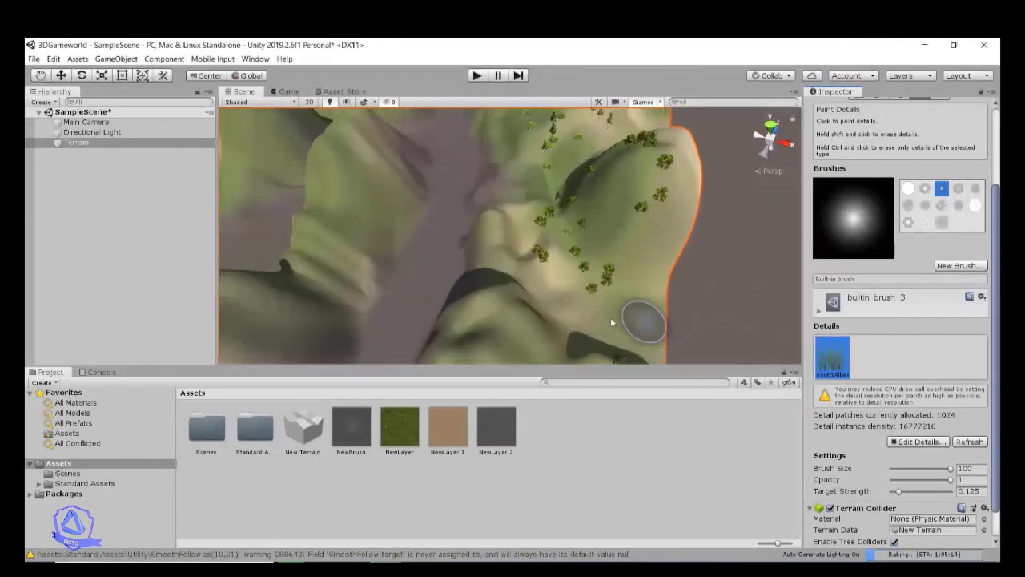
scroll(603, 320, "up", 5, "alt")
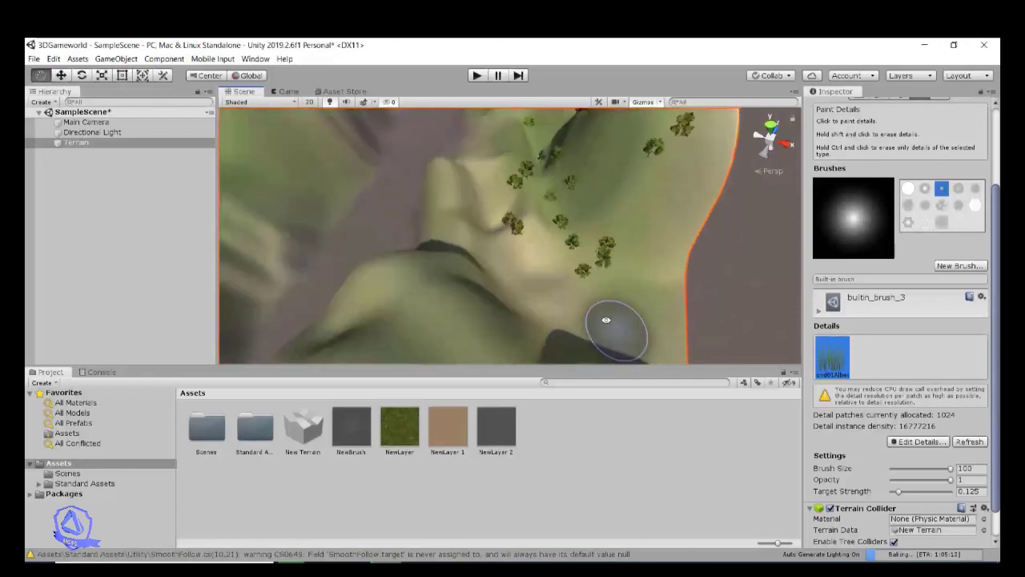
scroll(590, 310, "up", 6, "alt")
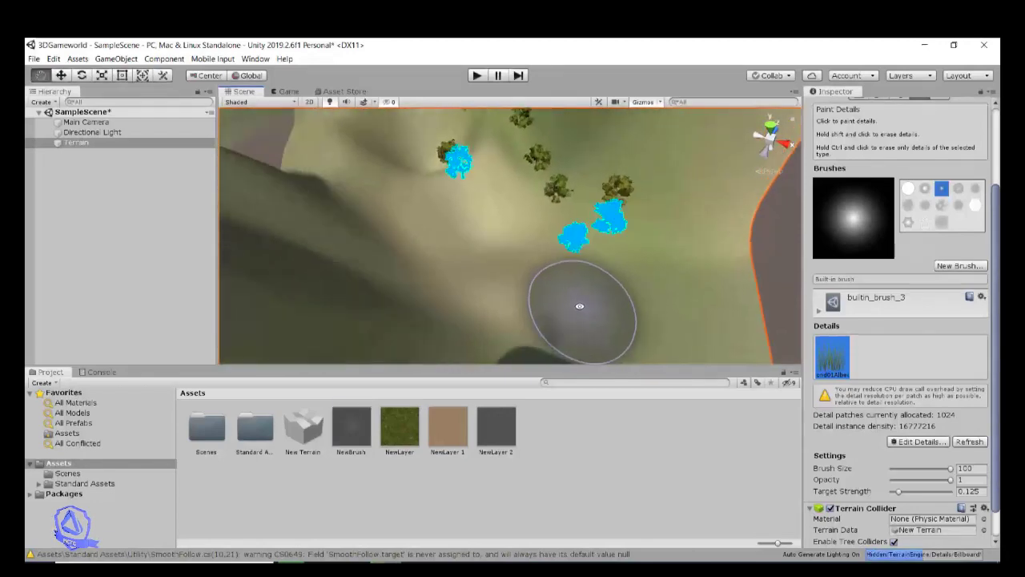
scroll(483, 277, "up", 2, "alt")
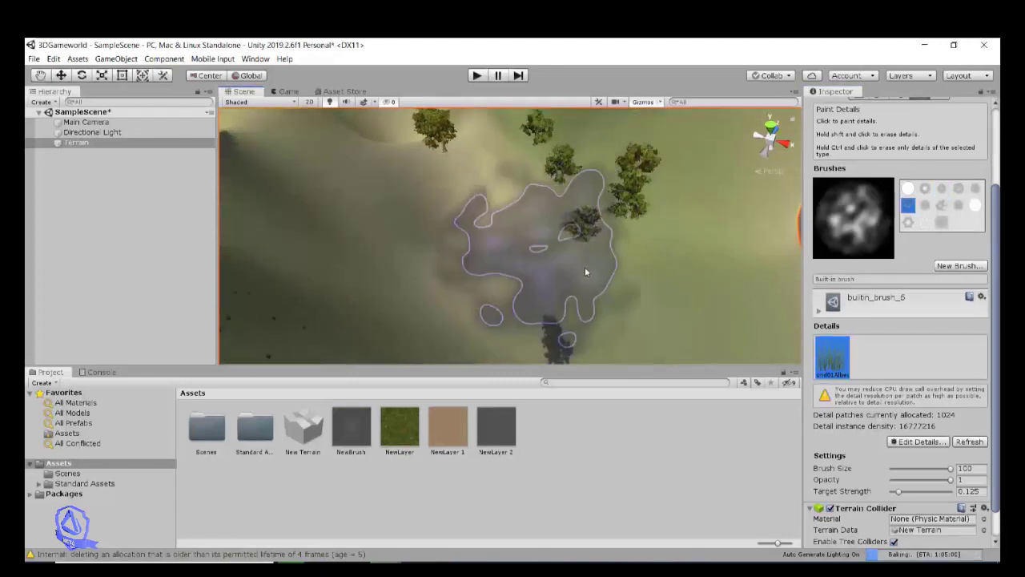
left_click_drag(581, 269, 539, 257, "alt")
scroll(539, 258, "up", 4, "alt")
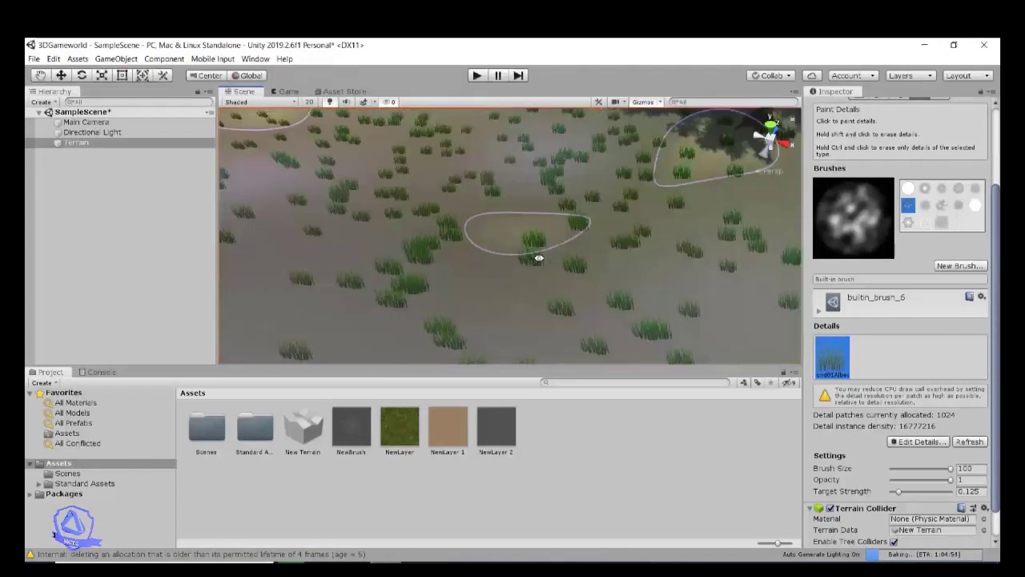
scroll(539, 258, "down", 8)
scroll(537, 257, "down", 5)
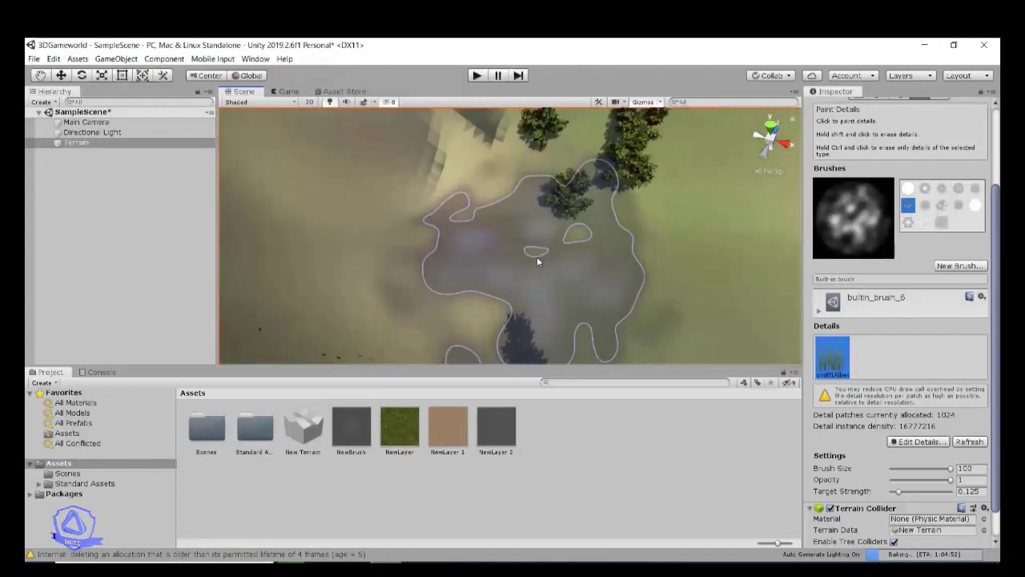
Inspect the grass painted around the trees from close up and from farther away
scroll(536, 255, "up", 6, "alt")
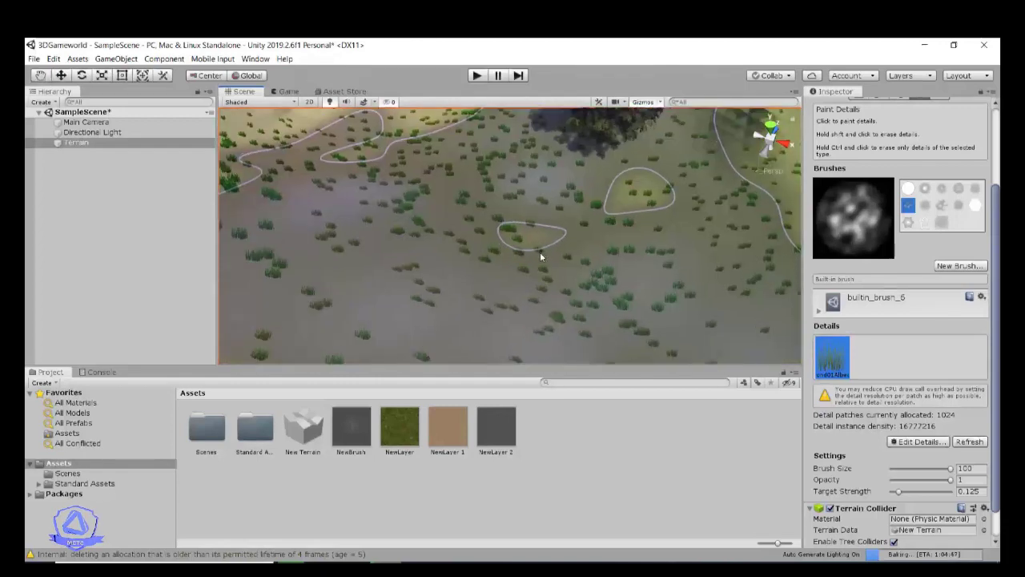
scroll(540, 252, "down", 3)
scroll(535, 272, "down", 4)
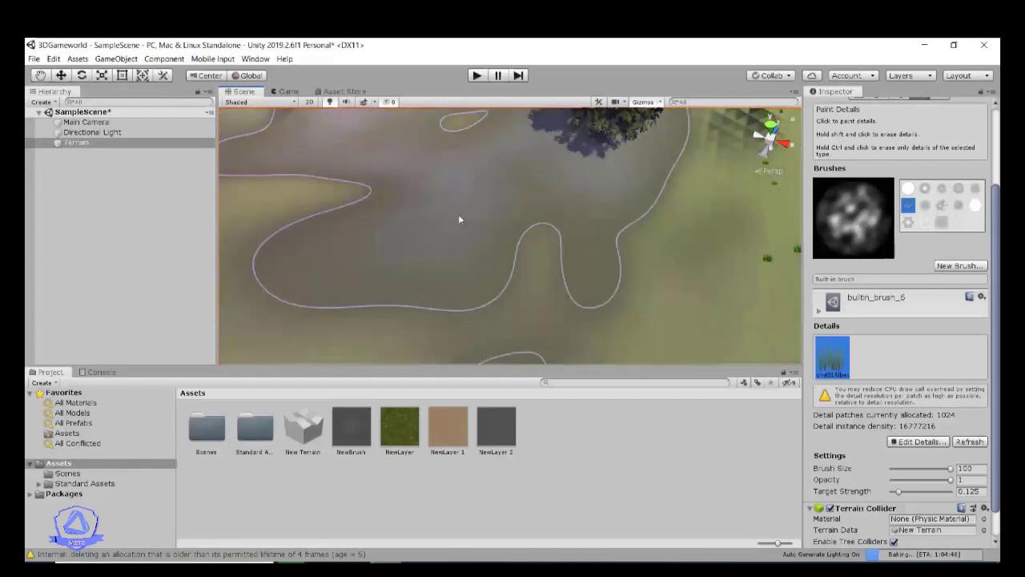
scroll(474, 252, "up", 4)
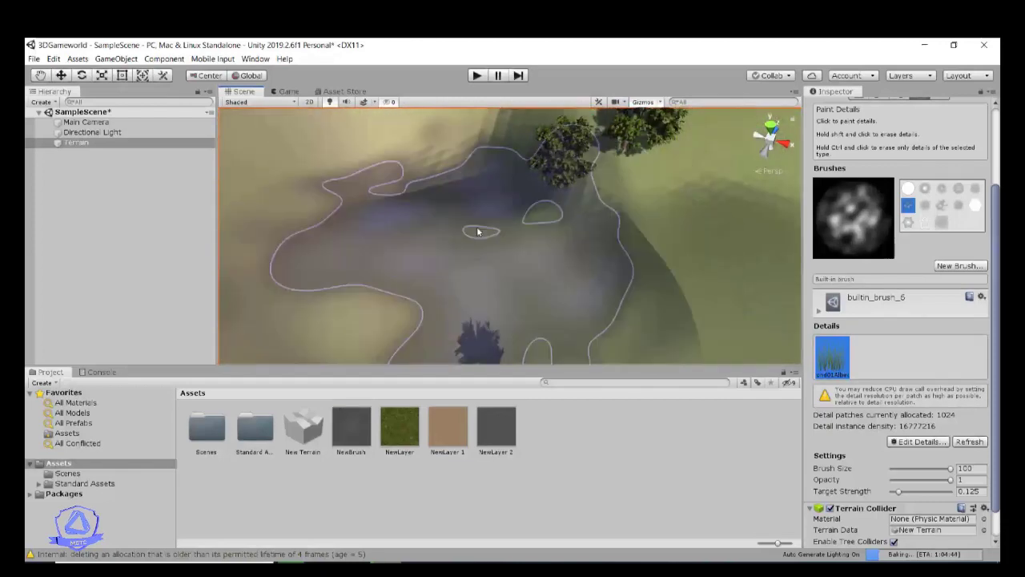
mouse_move(479, 239)
left_mouse_down()
mouse_move(387, 235)
mouse_move(515, 236)
mouse_move(481, 252)
mouse_move(652, 197)
mouse_move(585, 202)
mouse_move(501, 186)
left_mouse_up()
scroll(500, 191, "down", 3)
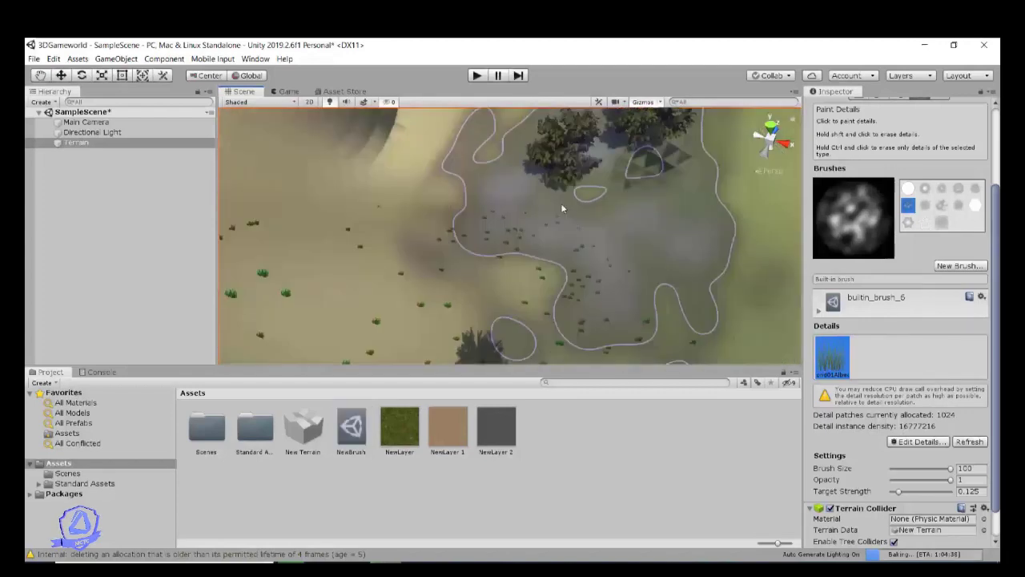
scroll(619, 215, "down", 3)
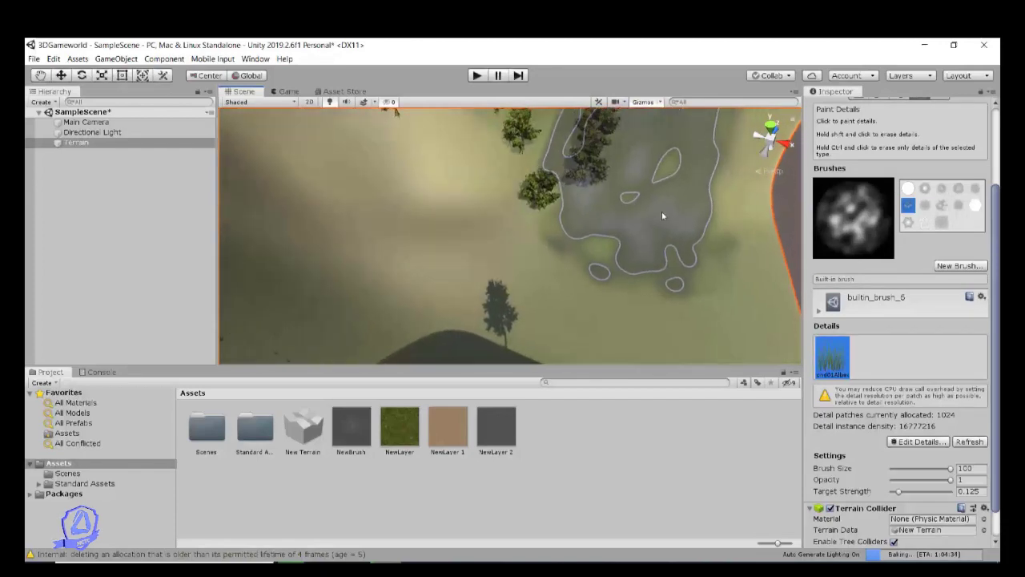
Add a second grass texture to the terrain details, using GrassFrond02AlbedoAlpha as its detail texture
left_click(935, 443)
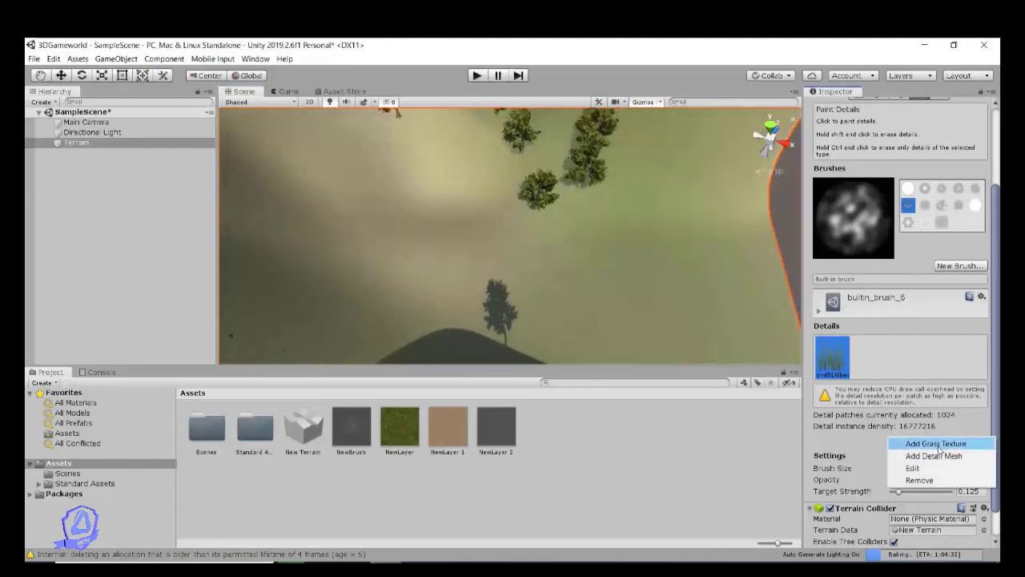
left_click(931, 445)
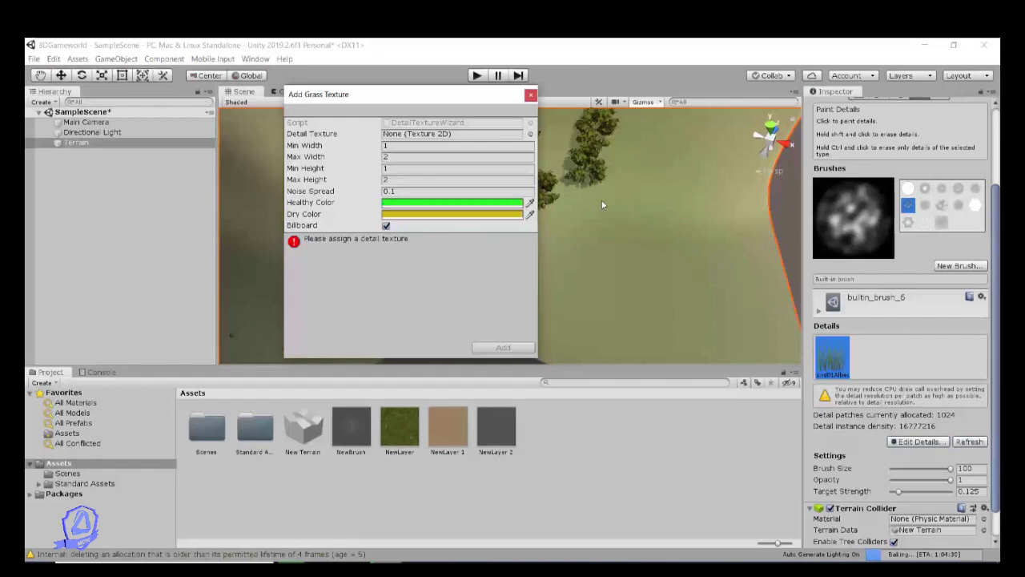
left_click(530, 133)
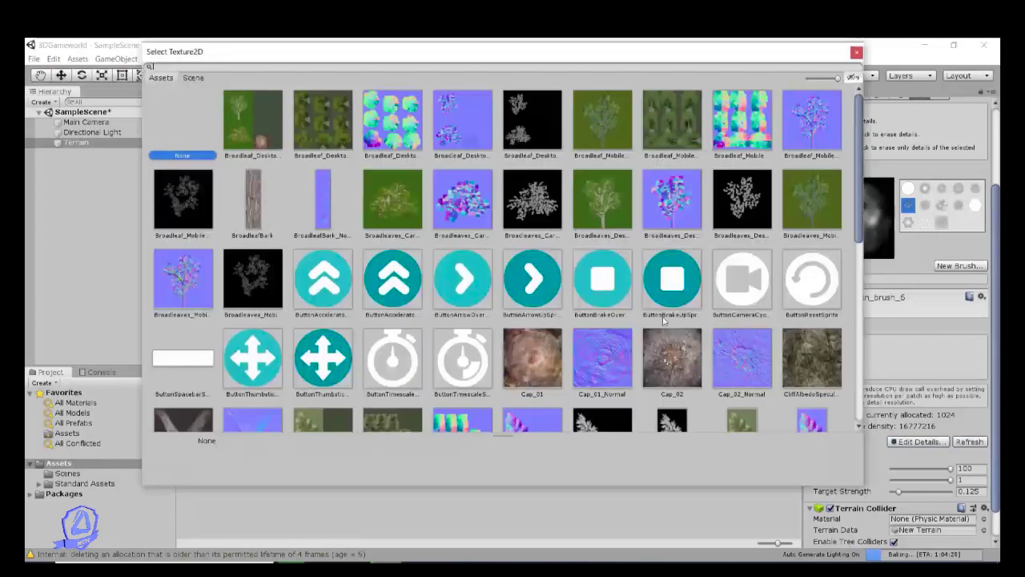
scroll(395, 255, "down", 5)
double_click(393, 229)
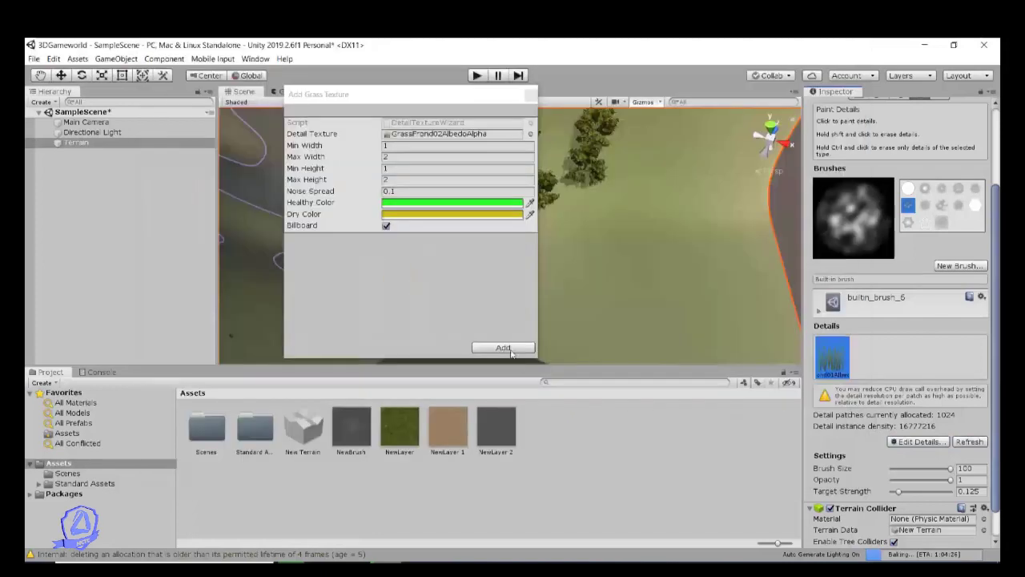
left_click(511, 350)
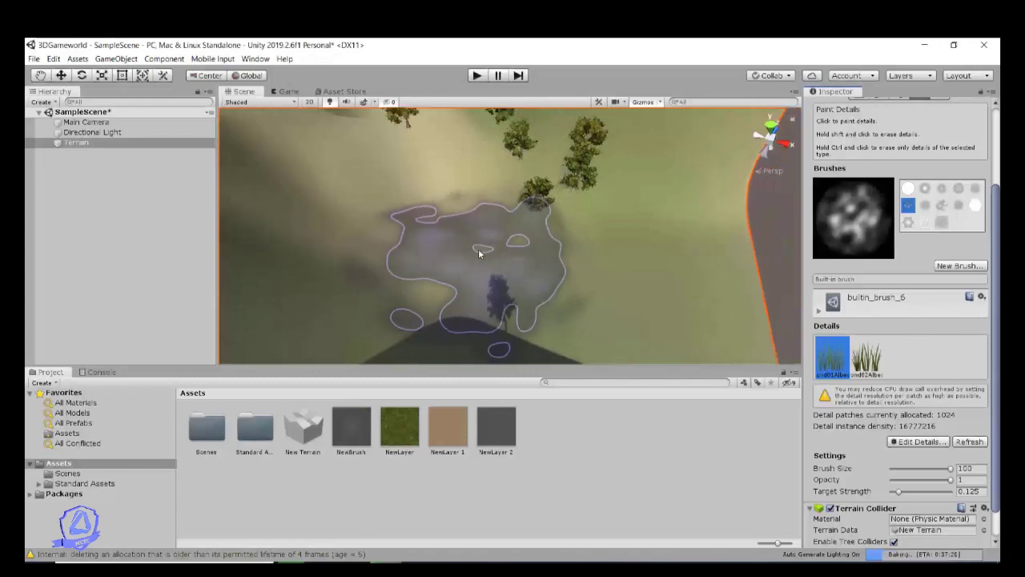
Paint the GrassFrond02AlbedoAlpha grass on the low ground near the terrain's front edge
scroll(424, 246, "down", 15)
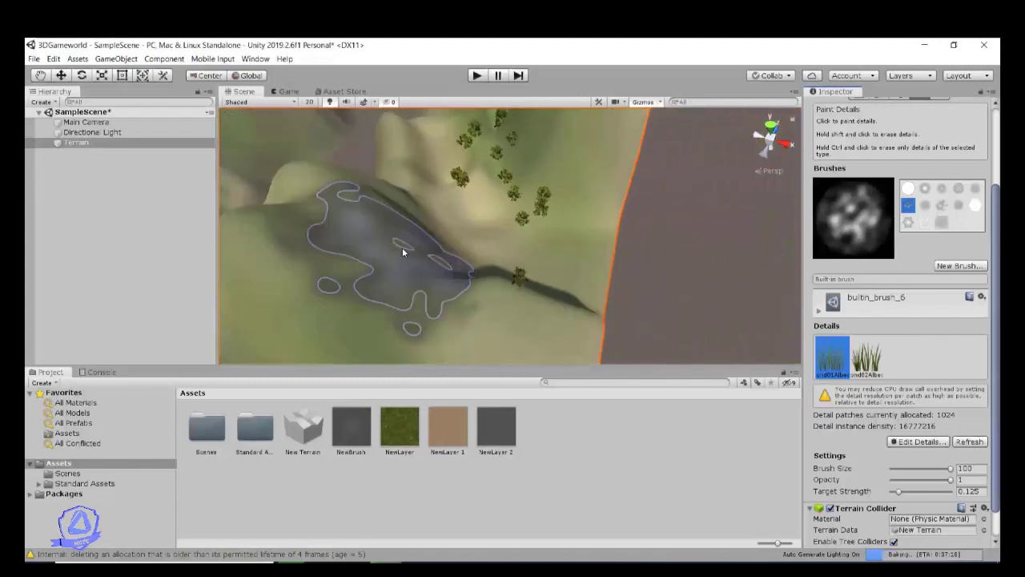
scroll(403, 252, "down", 8)
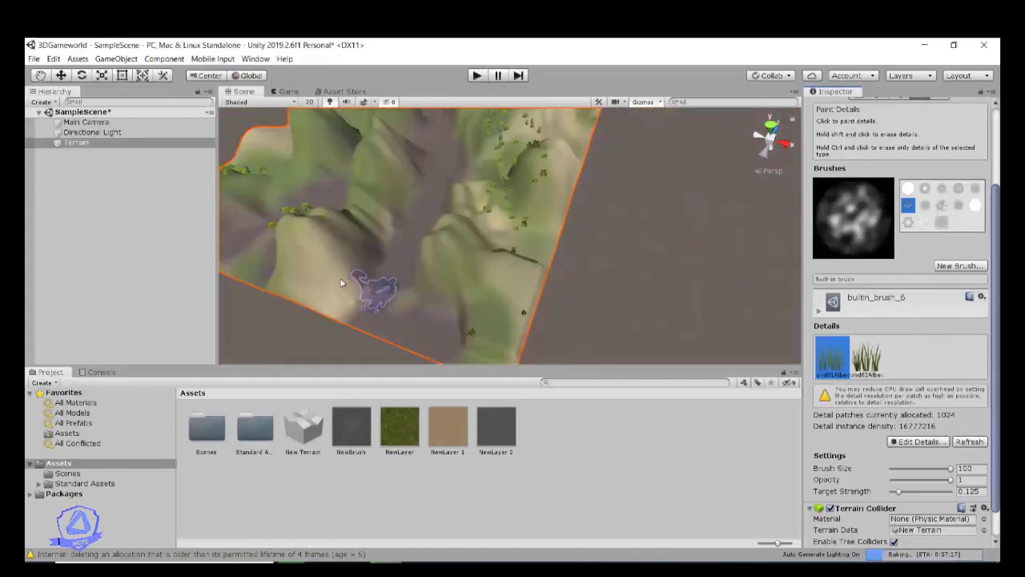
scroll(343, 279, "down", 5)
scroll(318, 232, "up", 15, "alt")
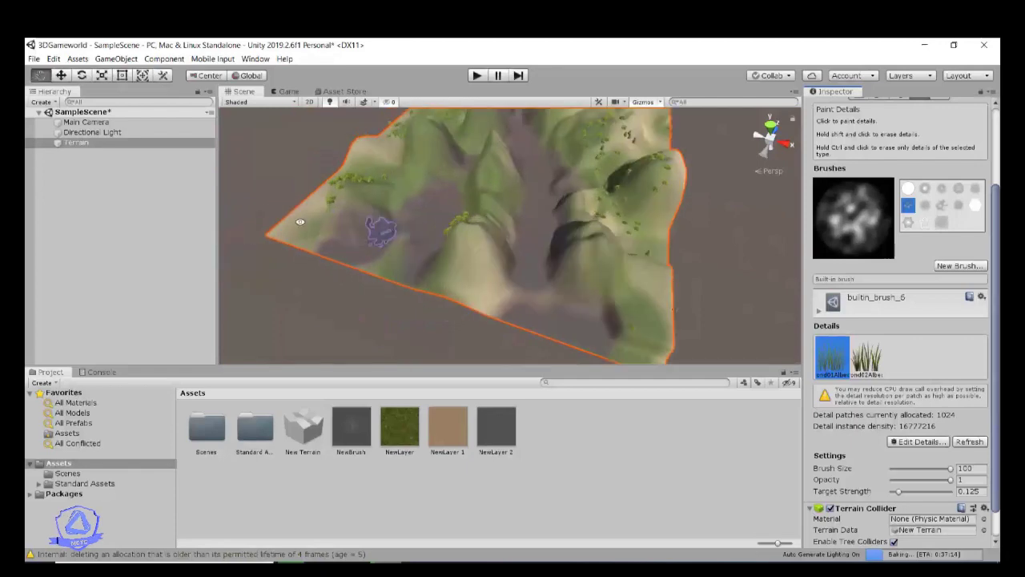
scroll(555, 265, "up", 6, "alt")
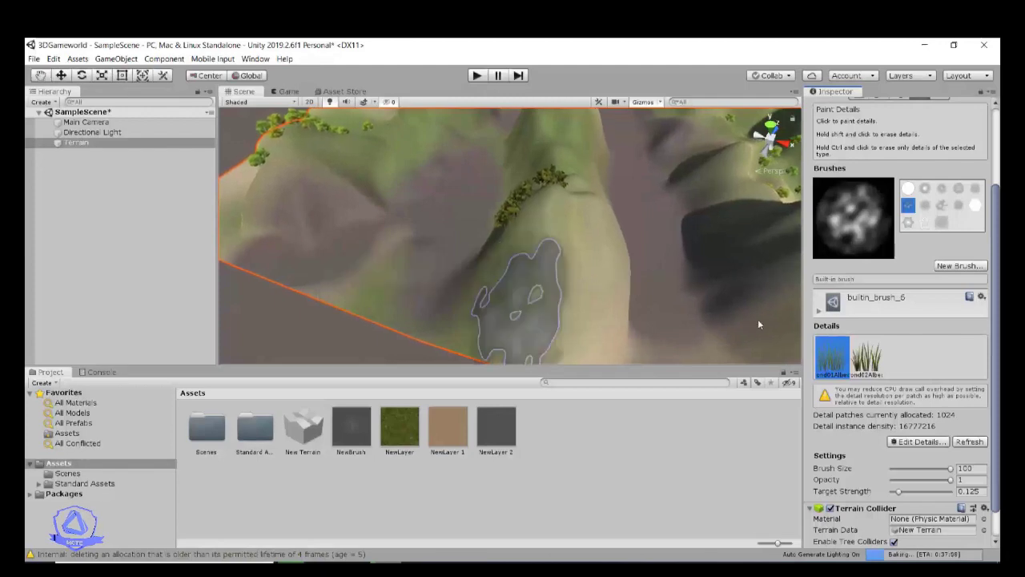
left_click(866, 356)
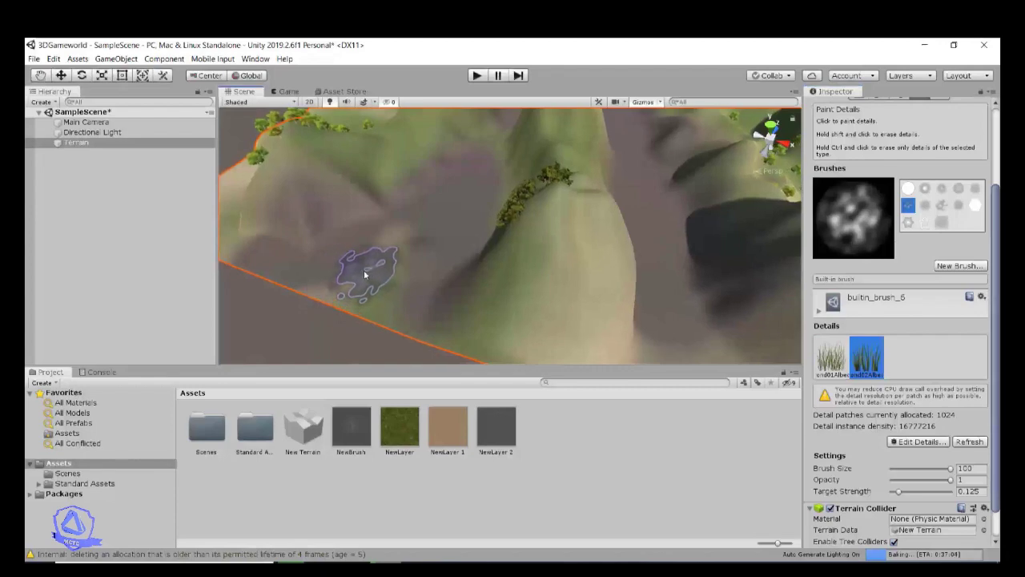
left_click_drag(368, 274, 366, 272, "alt")
Examine the newly painted grass on the low ground at different distances
scroll(368, 273, "up", 3)
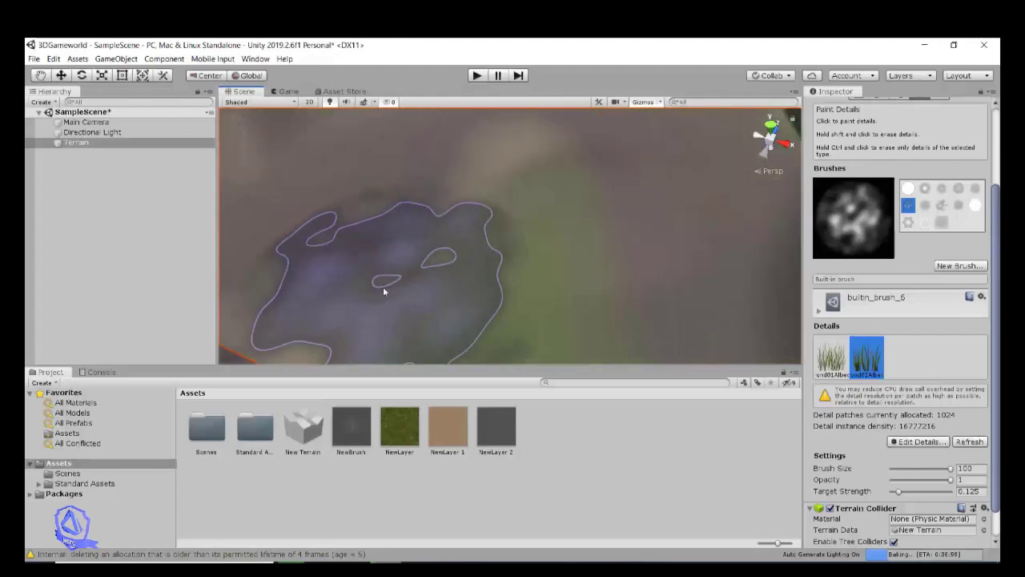
scroll(388, 284, "up", 5)
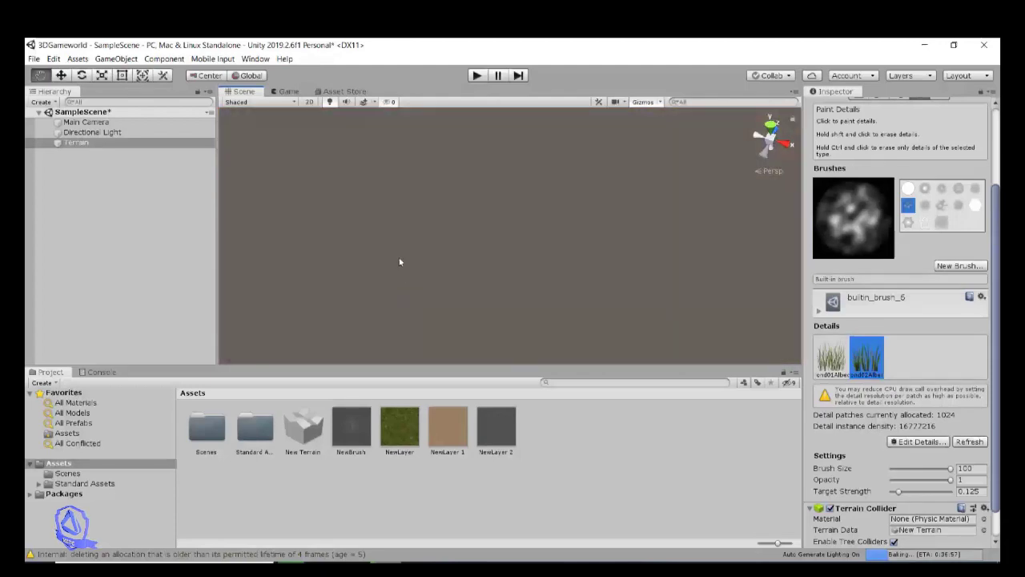
scroll(399, 262, "down", 8)
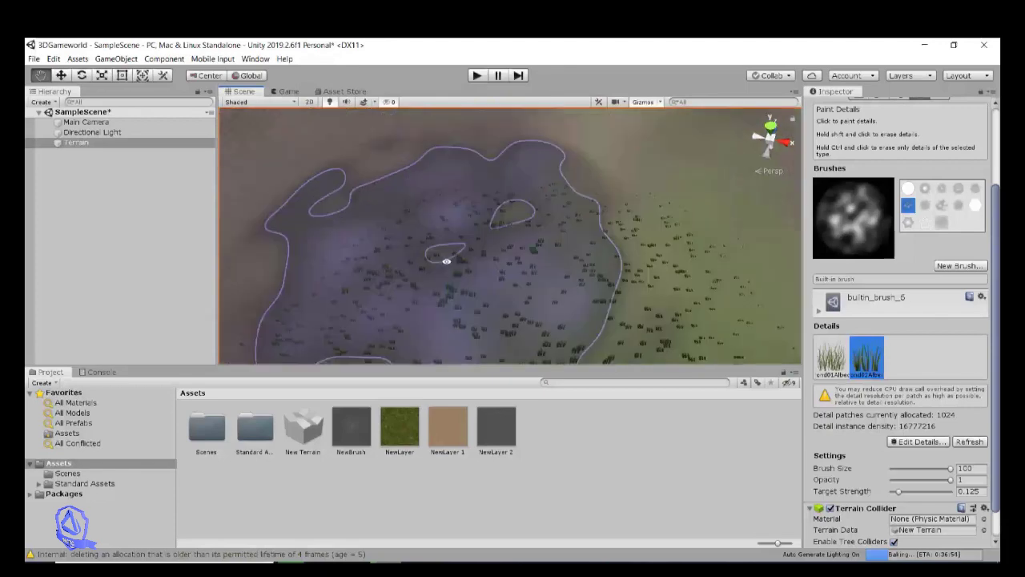
mouse_move(445, 260)
left_mouse_down("alt")
mouse_move(483, 268)
mouse_move(520, 255)
mouse_move(463, 228)
mouse_move(600, 273)
mouse_move(548, 282)
left_mouse_up("alt")
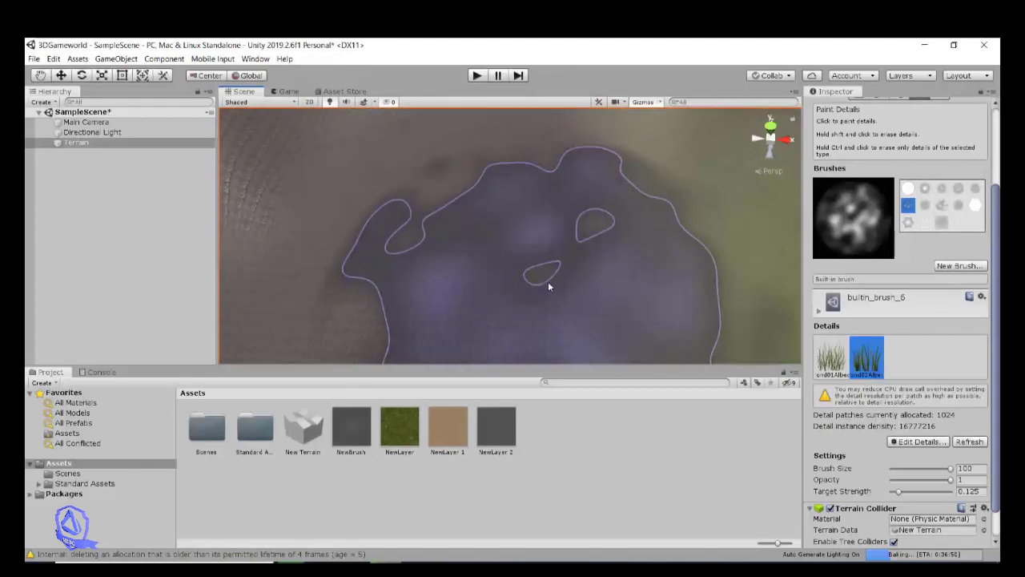
scroll(548, 284, "down", 10)
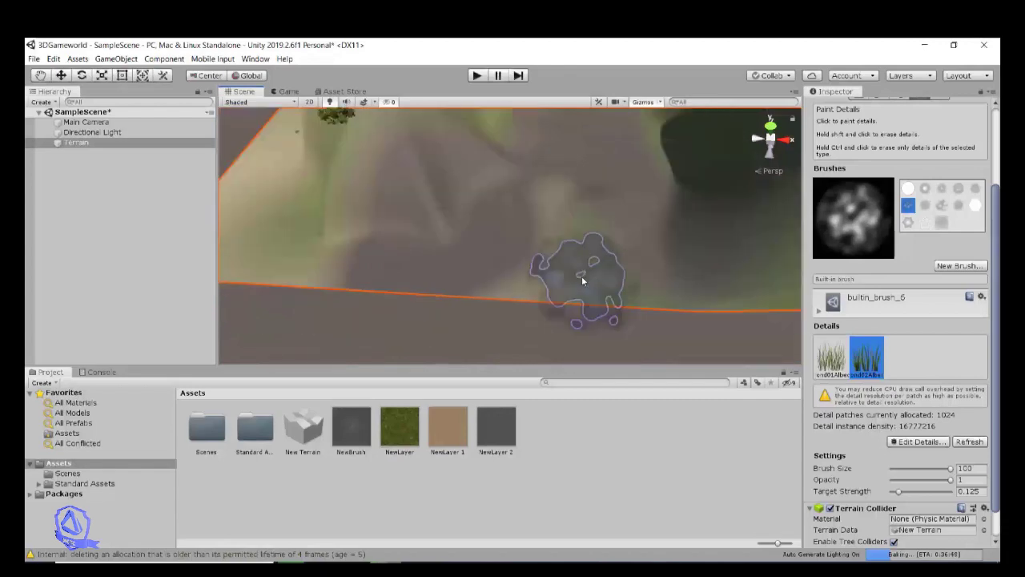
scroll(586, 274, "up", 10)
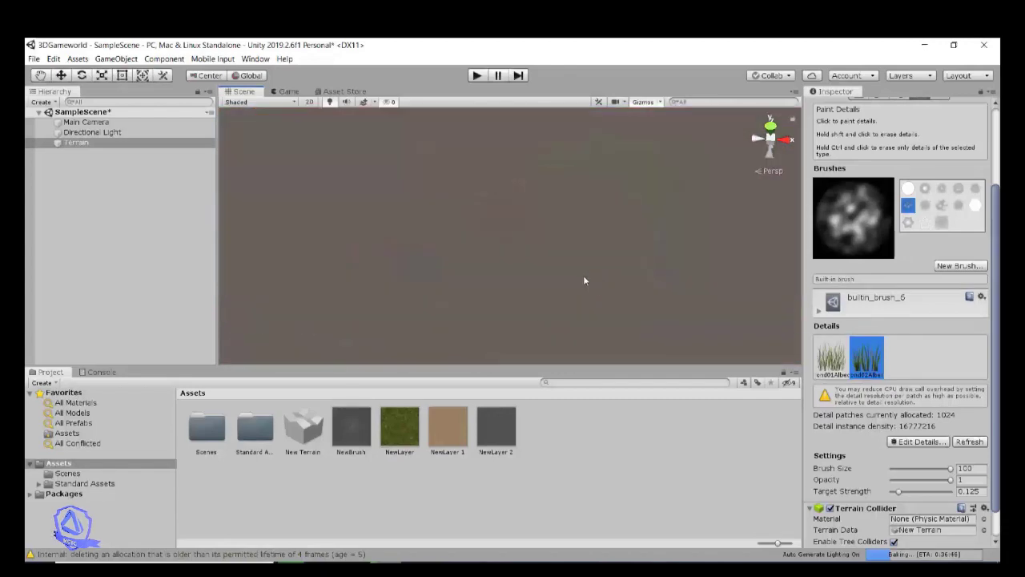
scroll(570, 276, "down", 6)
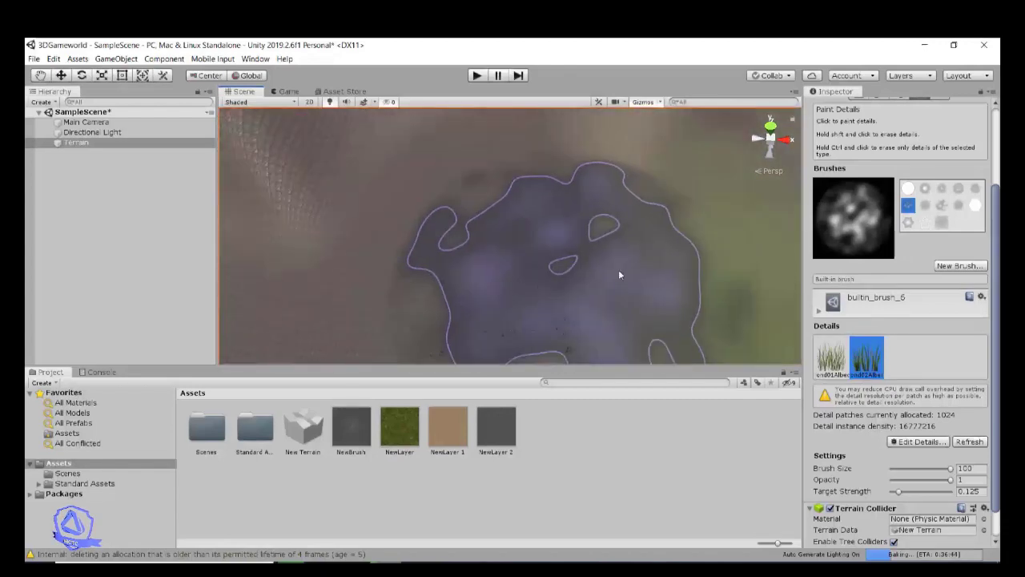
scroll(618, 274, "down", 3)
Open the Terrain Settings and review the Tree & Detail Objects values, from Detail Distance to Max Mesh Trees
left_click_drag(996, 277, 993, 206)
left_click(940, 188)
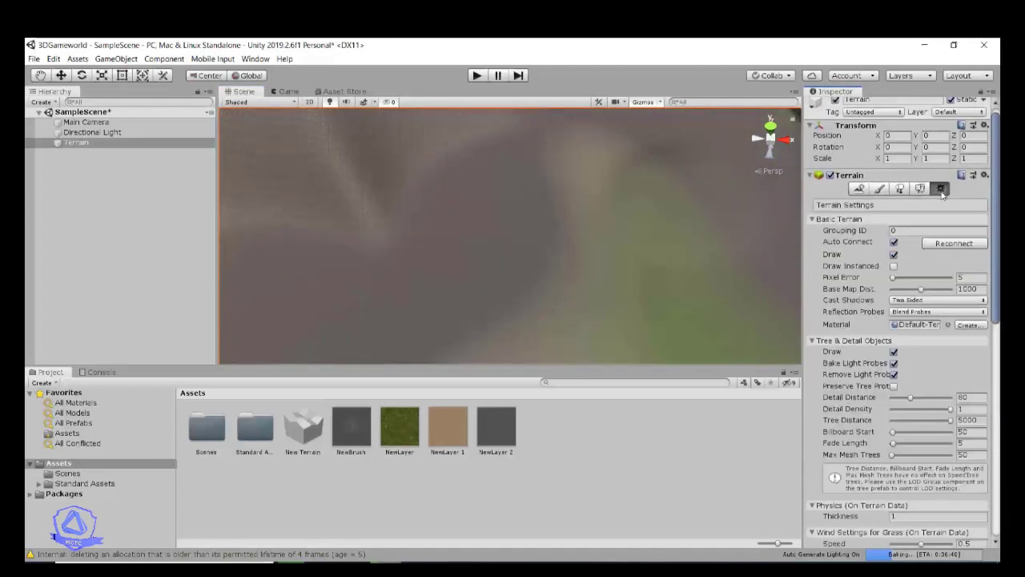
left_click_drag(998, 213, 998, 228)
scroll(981, 206, "down", 3)
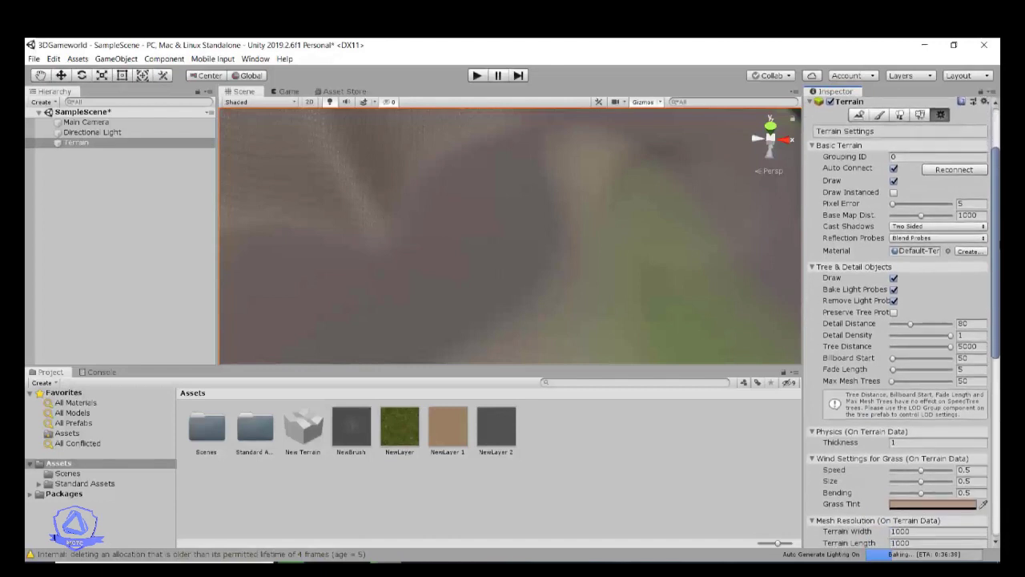
scroll(982, 219, "down", 5)
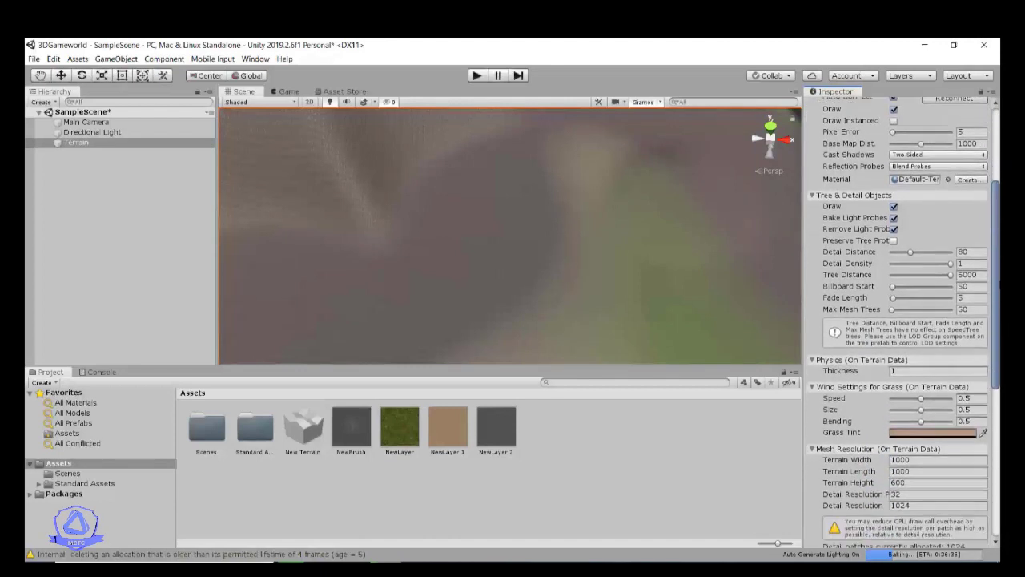
left_click(977, 207)
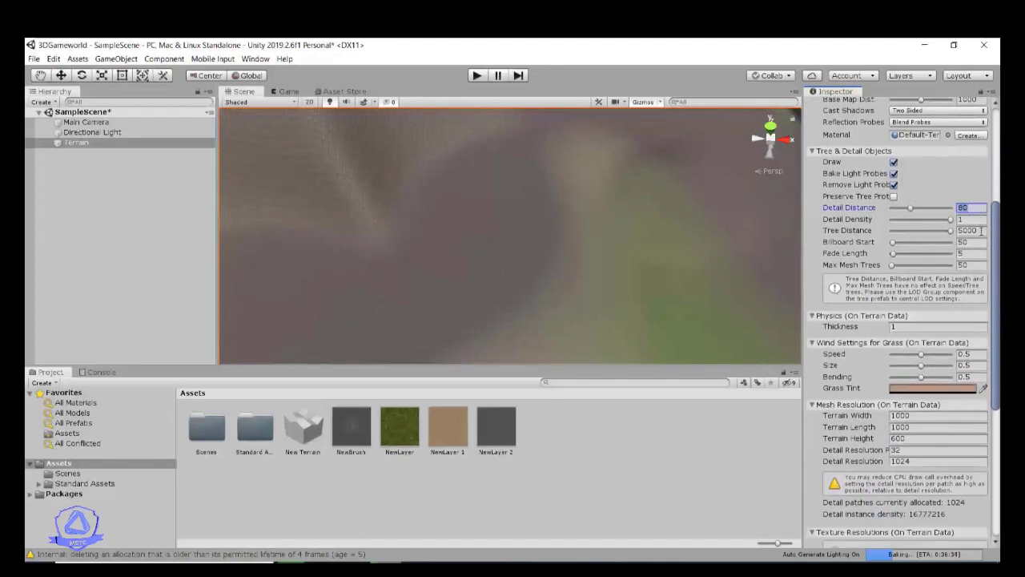
left_click(980, 233)
left_click(981, 241)
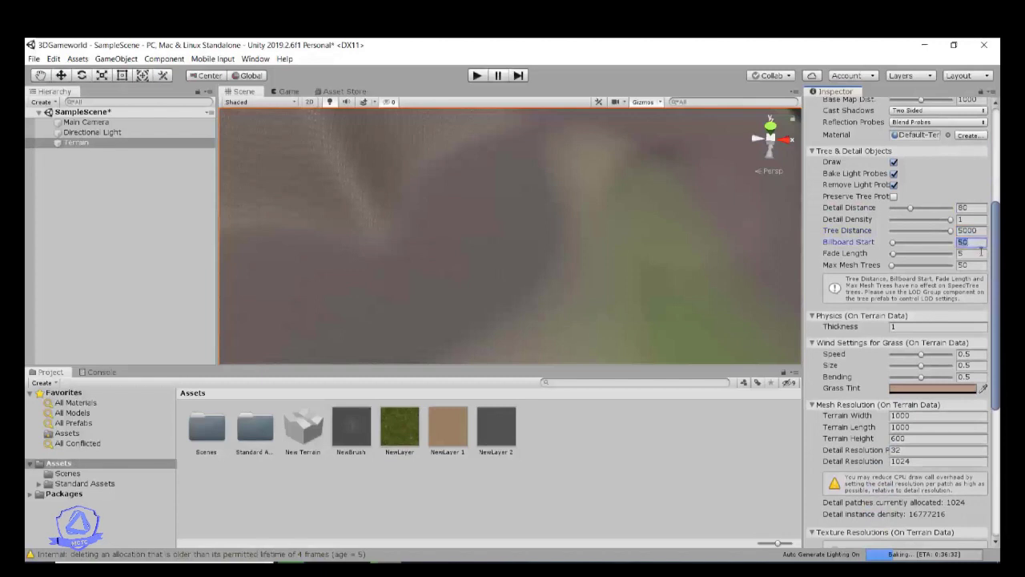
left_click(981, 253)
left_click(981, 264)
scroll(989, 318, "down", 3)
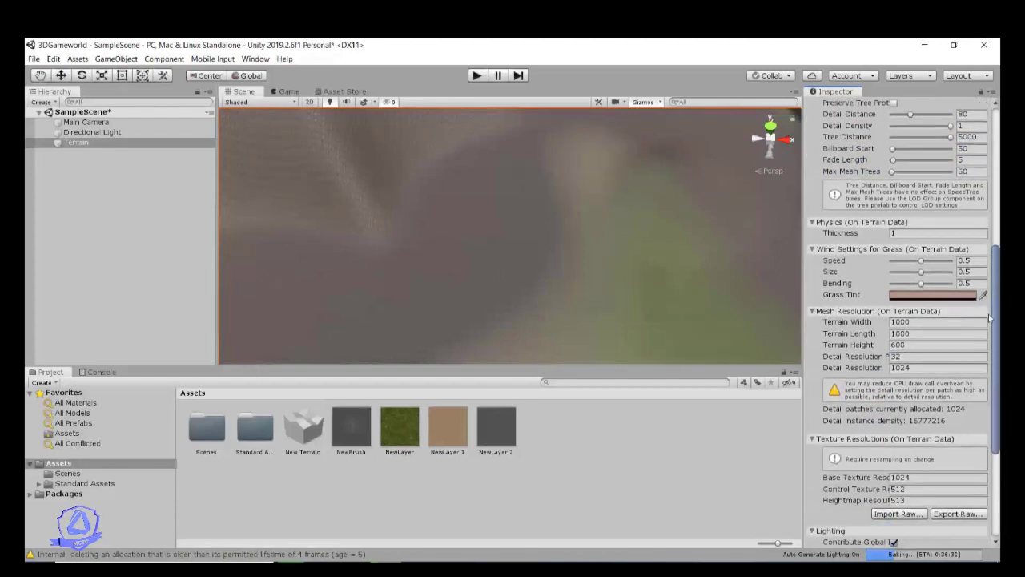
Review the terrain's width, length and height under Mesh Resolution against the whole terrain in the scene
left_click(925, 322)
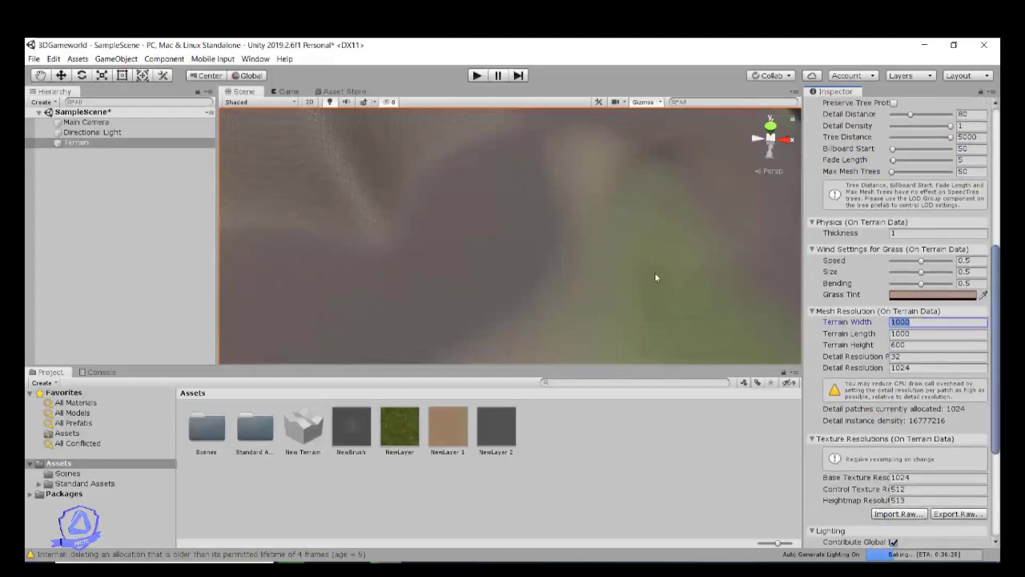
scroll(654, 272, "down", 5)
scroll(594, 194, "down", 3)
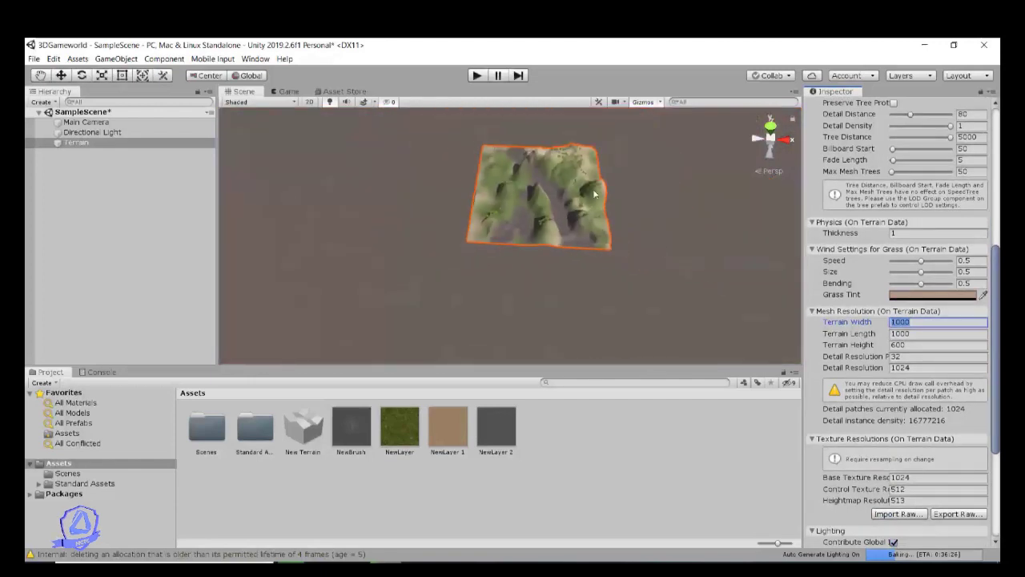
scroll(592, 189, "up", 4)
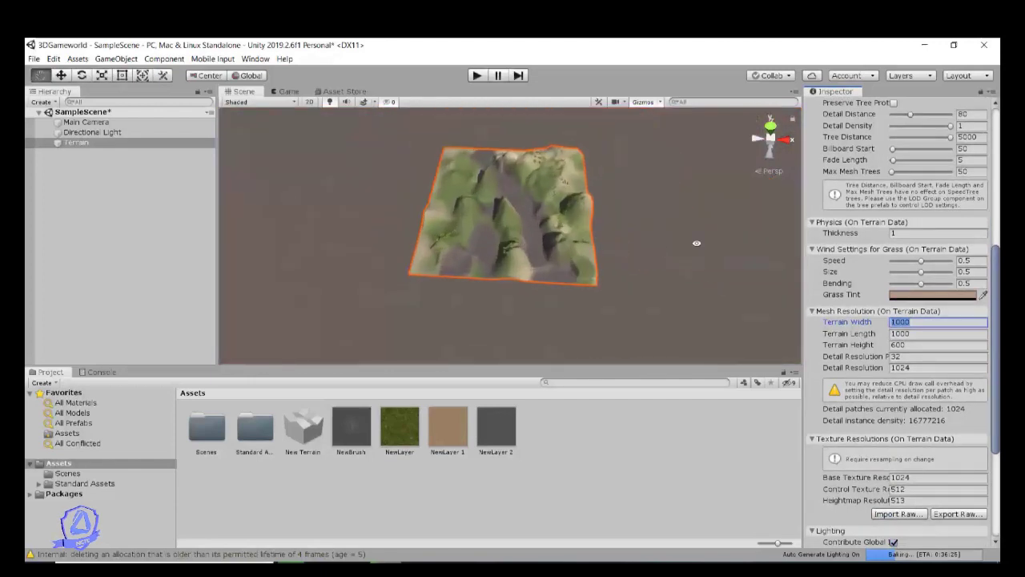
left_click(917, 333)
left_click(920, 345)
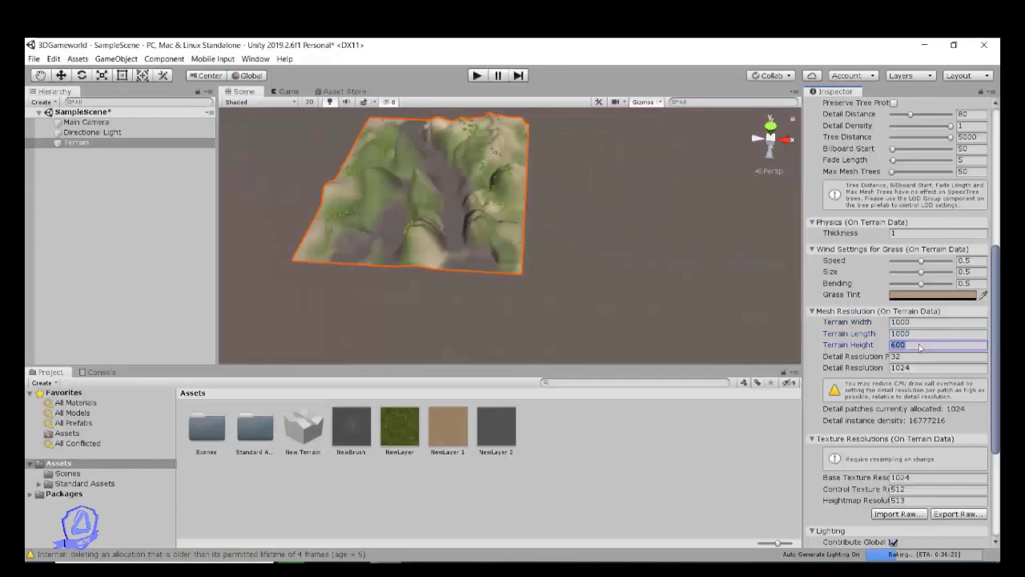
scroll(524, 204, "down", 2)
left_click_drag(371, 173, 355, 165, "alt")
scroll(386, 165, "up", 6, "alt")
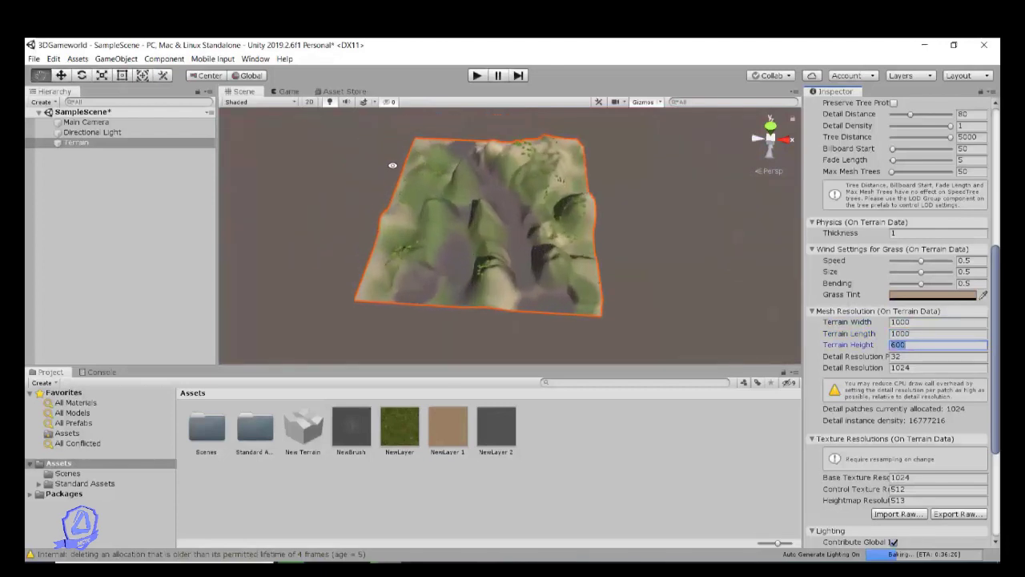
left_click_drag(424, 212, 433, 216, "alt")
scroll(435, 181, "up", 1)
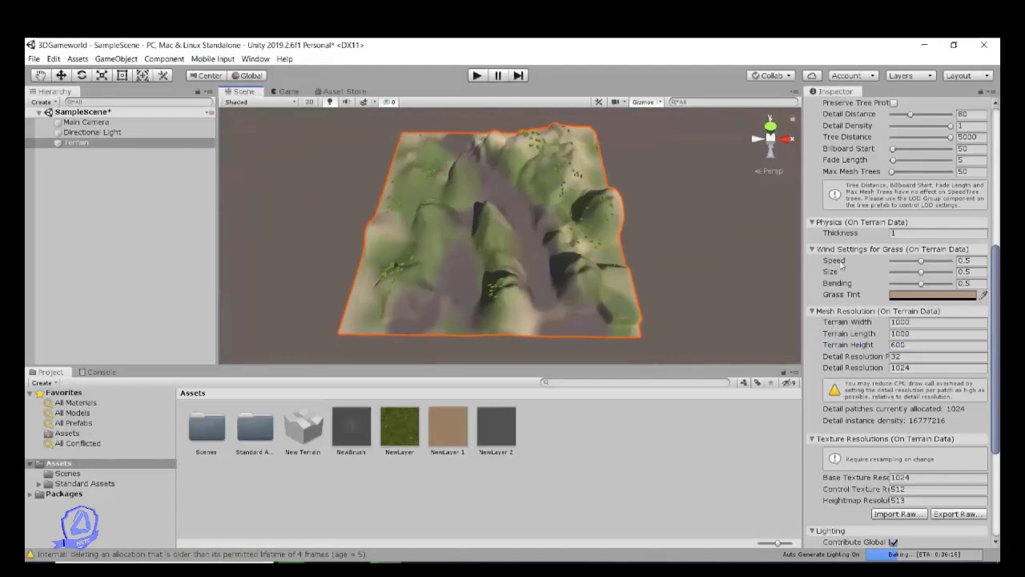
left_click(935, 334)
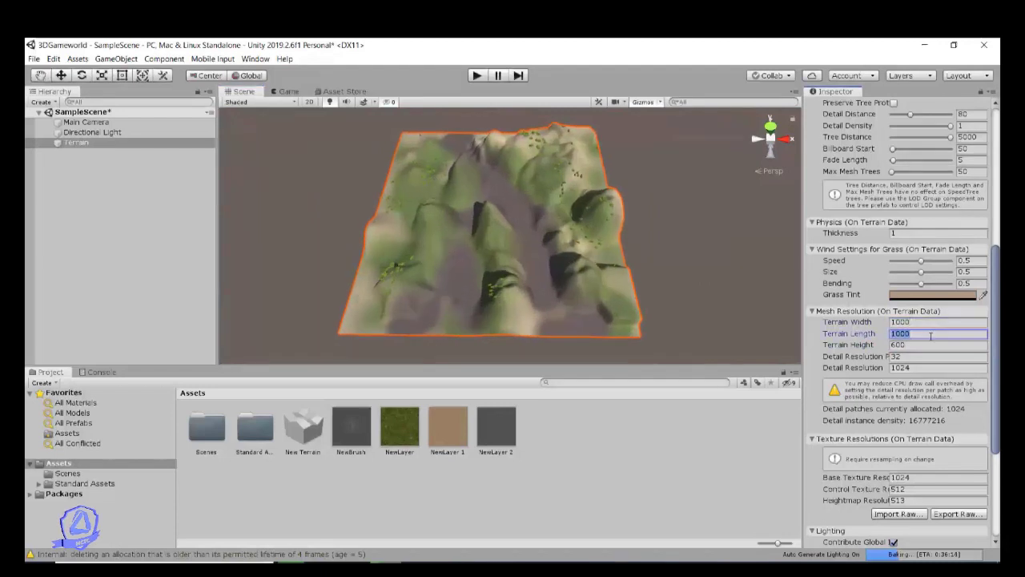
Review the Terrain Height under Mesh Resolution and the texture resolution and lighting settings below it
left_click(926, 344)
scroll(621, 244, "up", 2)
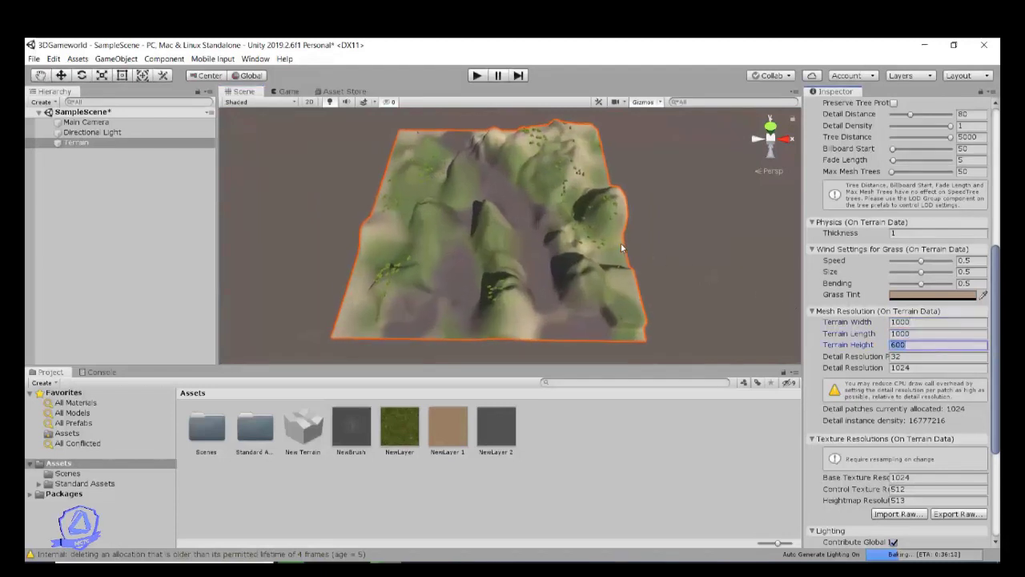
scroll(896, 320, "down", 3)
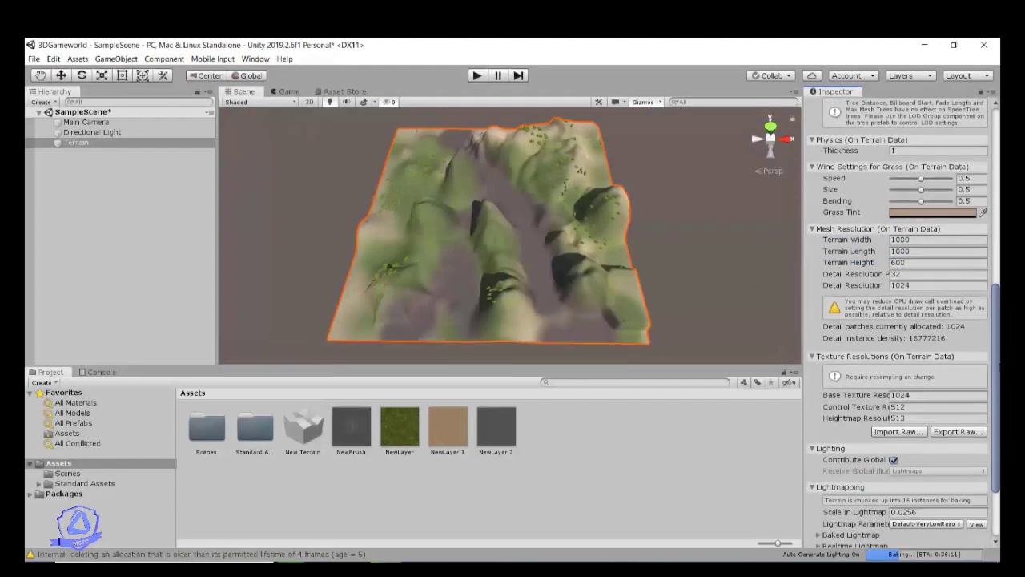
Save the scene under the name 3dworldscene1 in the project's Assets folder
left_click(32, 60)
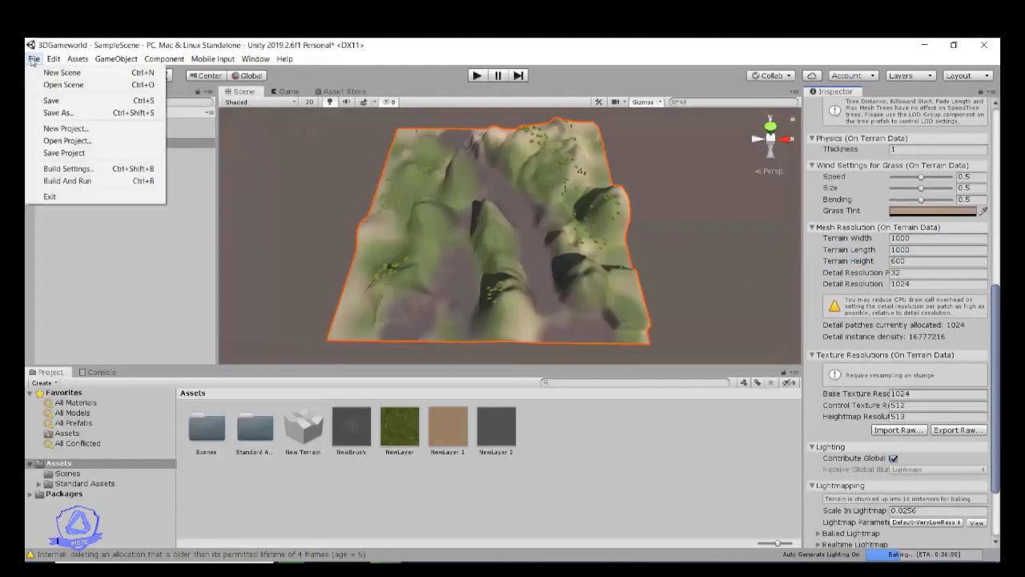
left_click(56, 113)
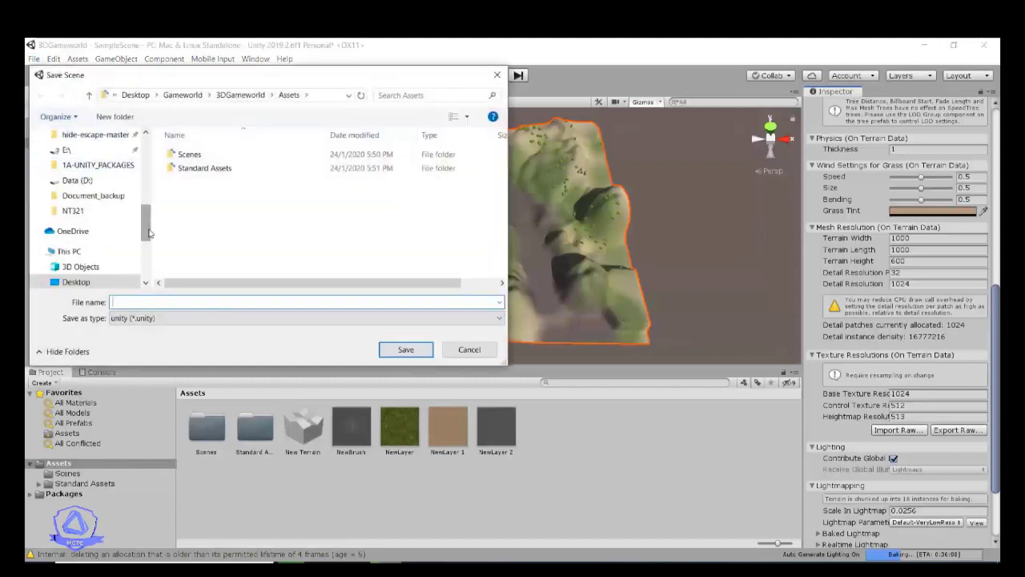
type("3dworldscene1")
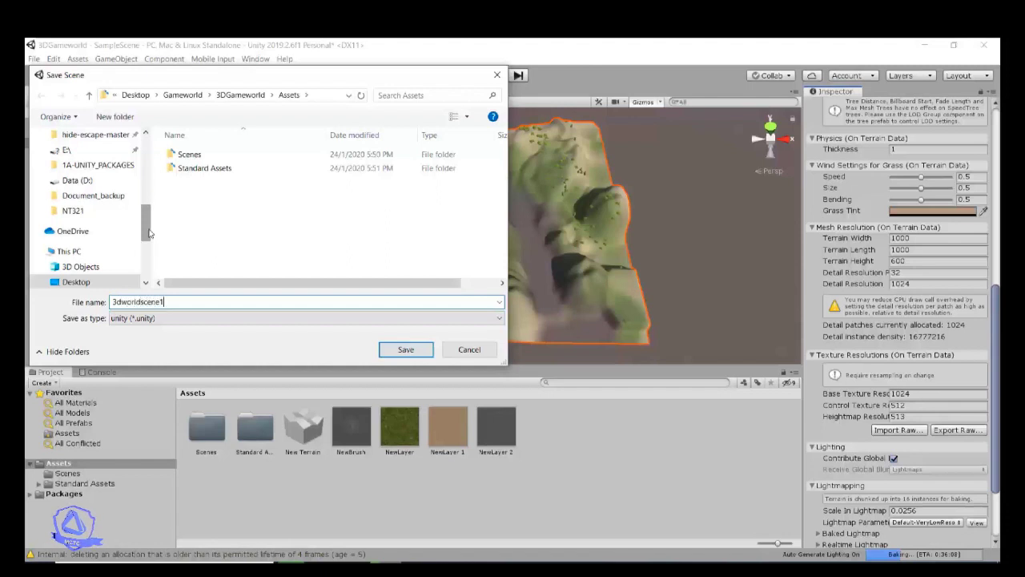
left_click(398, 351)
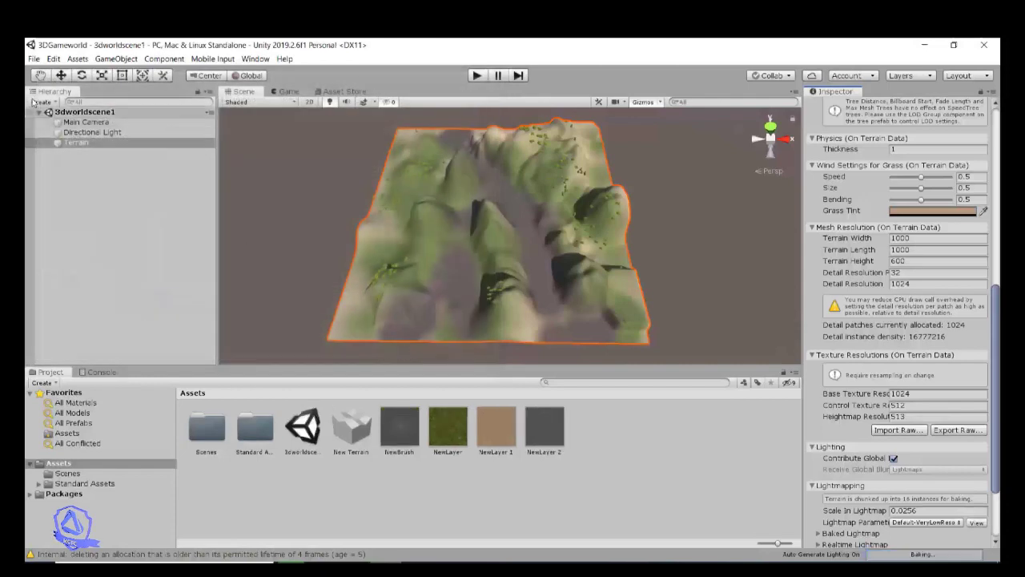
Save the 3dworldscene1 scene again and save the whole project
left_click(34, 58)
left_click(48, 99)
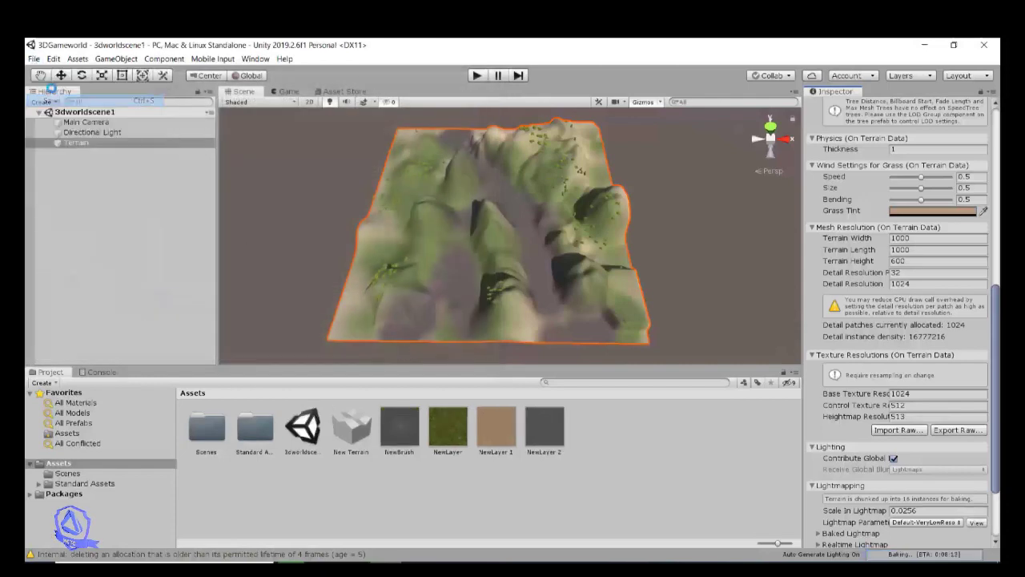
left_click(34, 58)
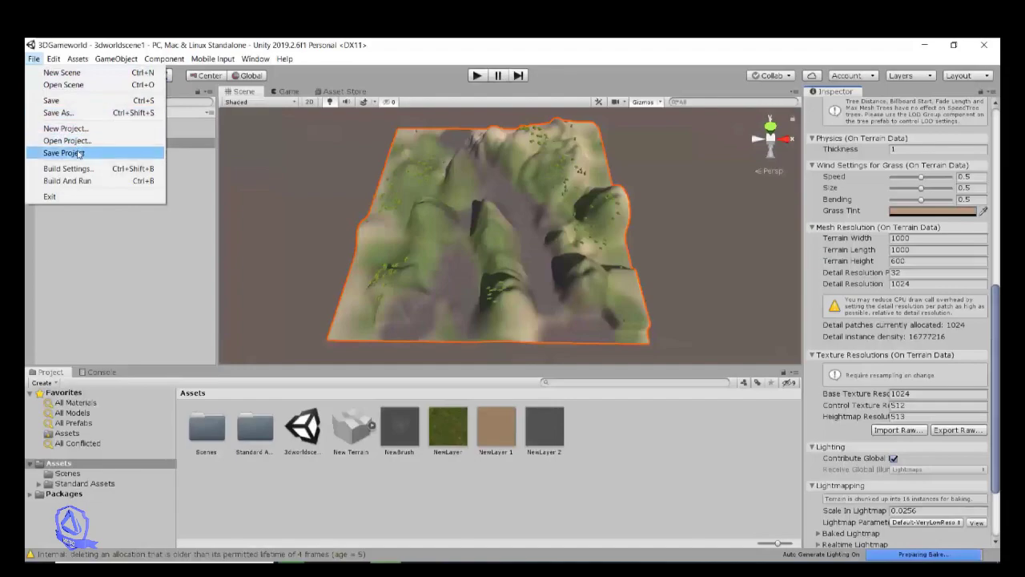
left_click(78, 153)
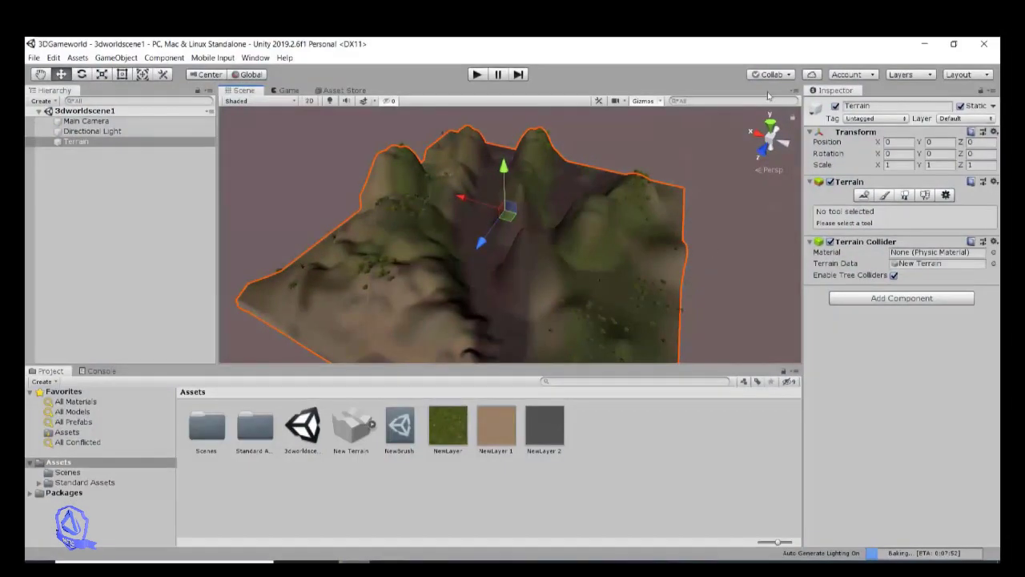
Run the scene in play mode to check the camera's view of the terrain, and stop it
left_click_drag(530, 266, 362, 250, "alt")
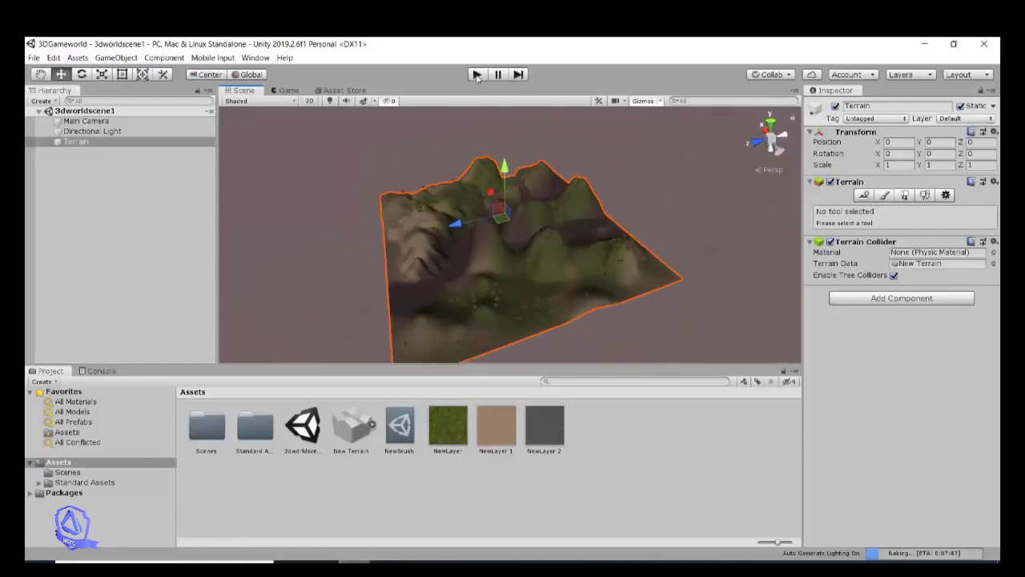
left_click(476, 74)
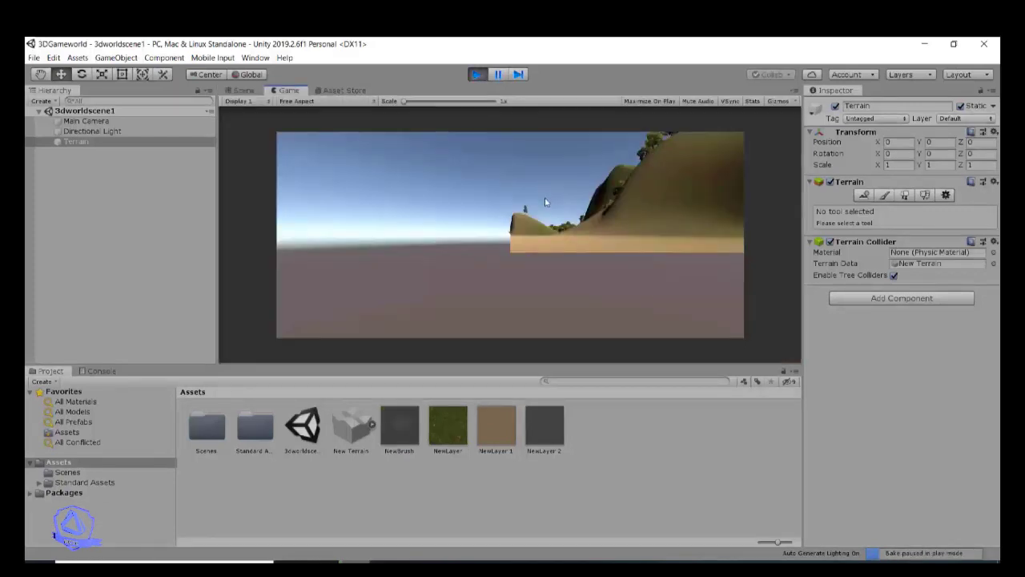
left_click(474, 74)
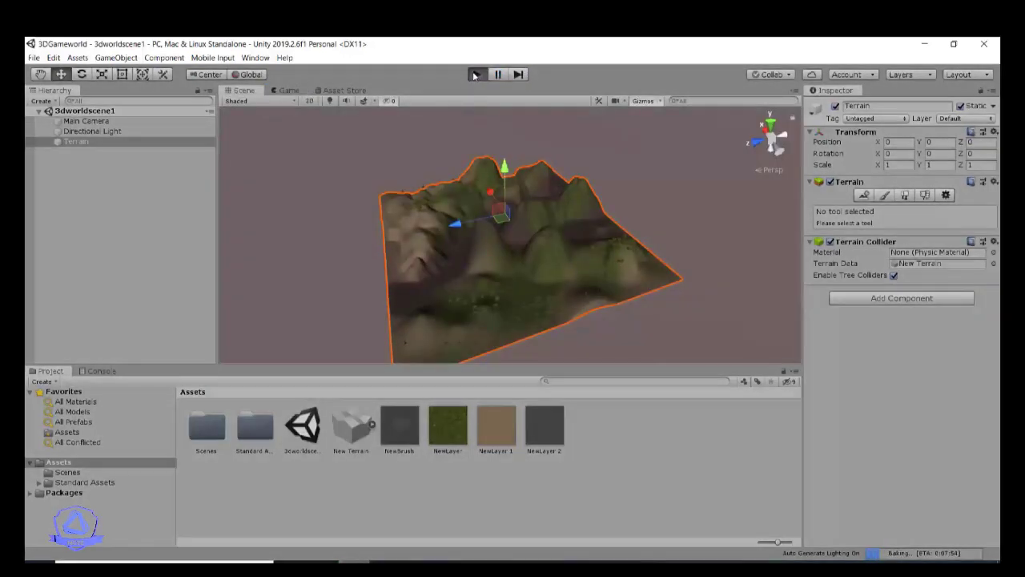
Try moving the Main Camera over the terrain to about X 333, Y 83, Z 135 during play mode, and stop playing
left_click(475, 75)
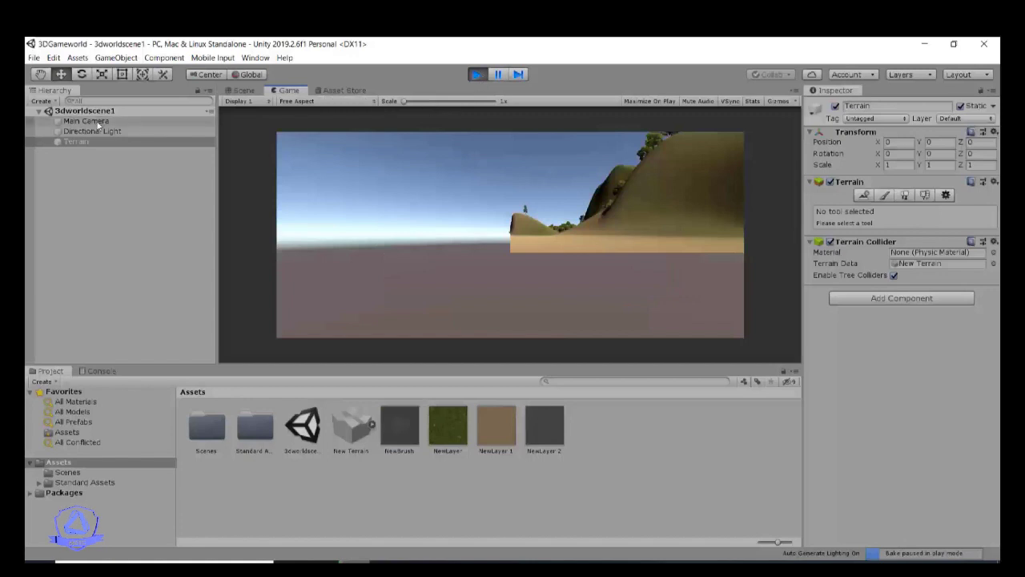
left_click(88, 121)
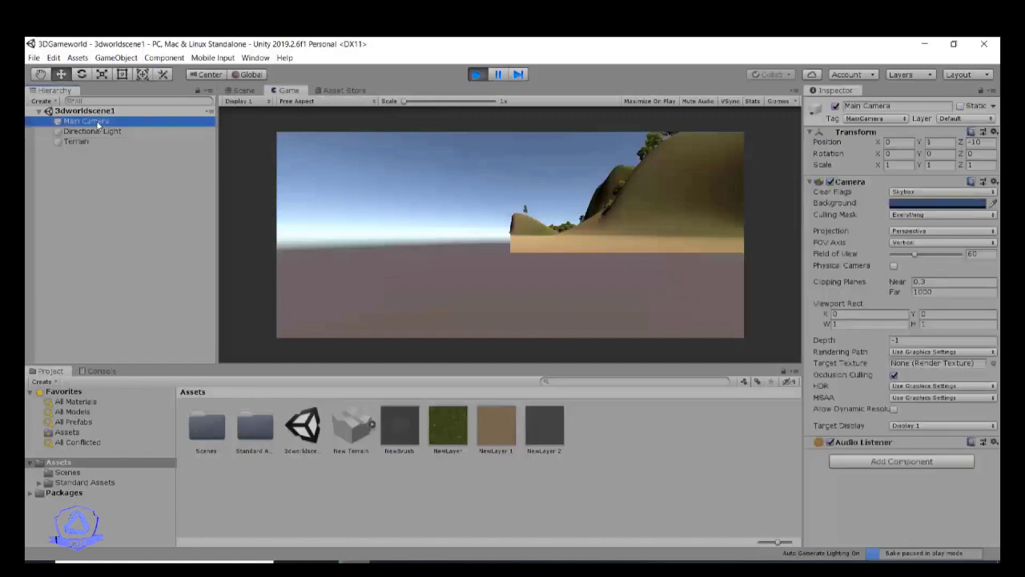
left_click(243, 90)
scroll(626, 206, "down", 2)
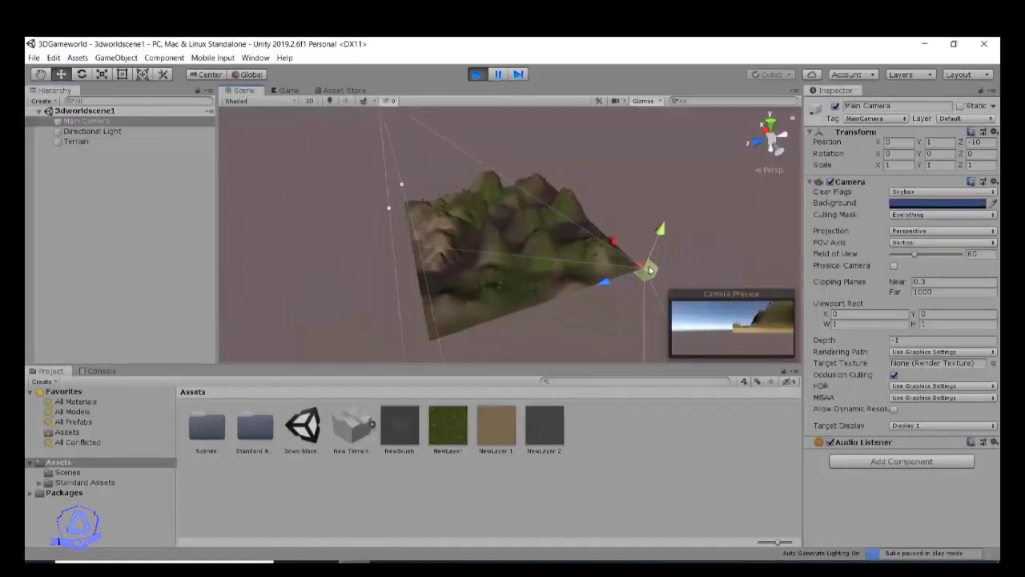
scroll(647, 275, "down", 4)
middle_click_drag(647, 279, 535, 243)
scroll(535, 244, "up", 4)
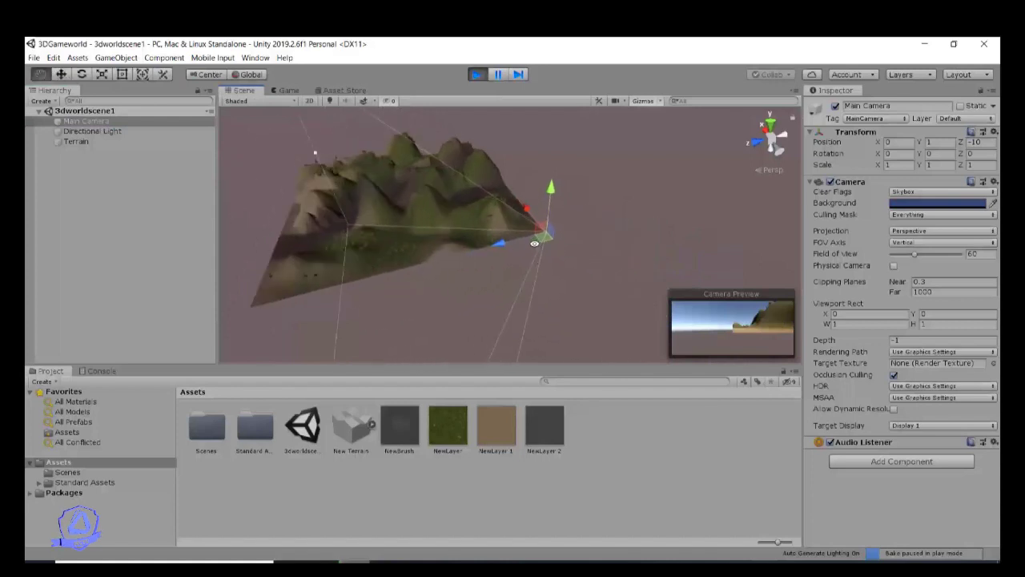
left_click_drag(535, 243, 427, 267, "alt")
left_click_drag(544, 215, 652, 172)
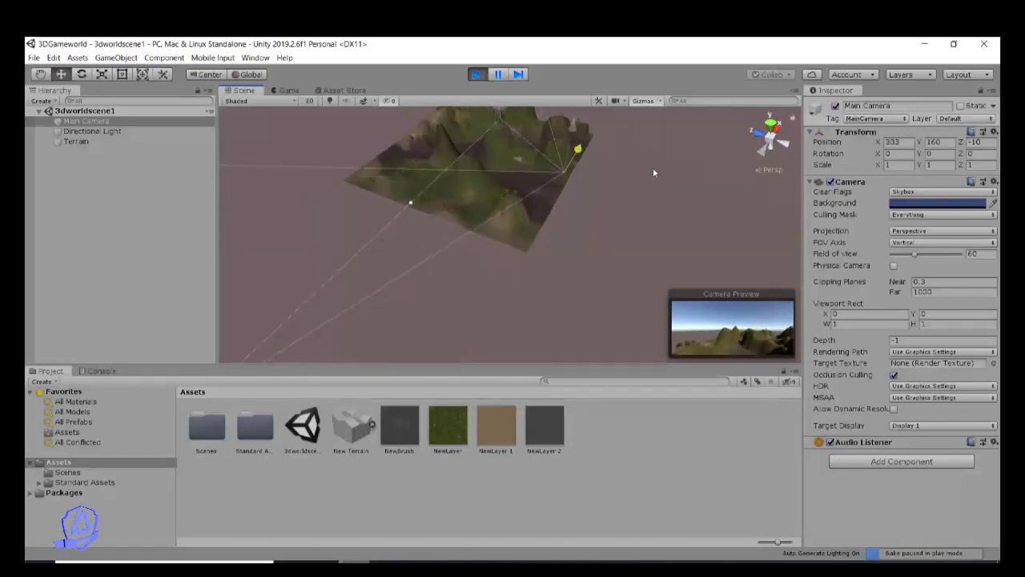
left_click_drag(520, 160, 486, 153)
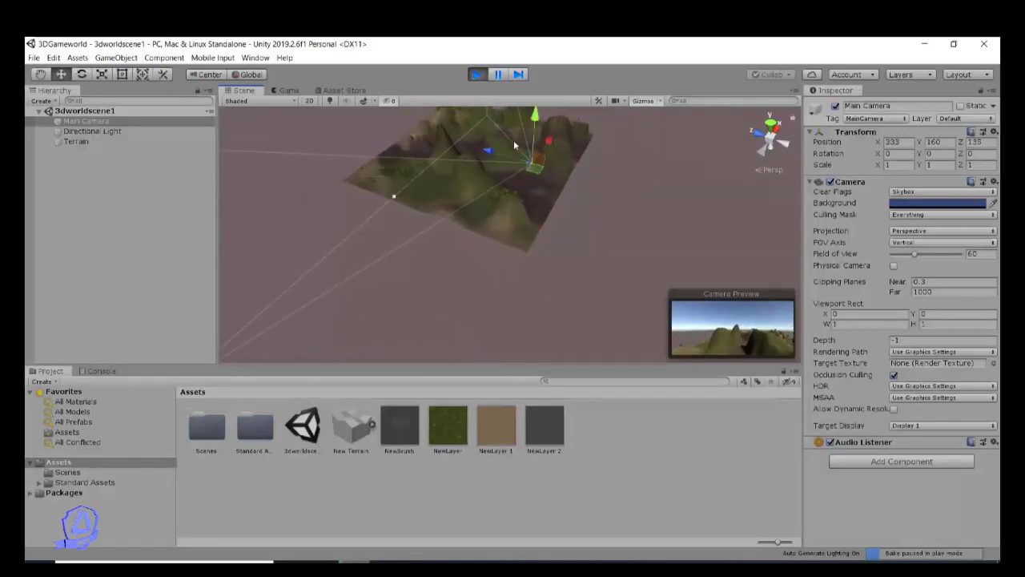
left_click_drag(534, 118, 537, 132)
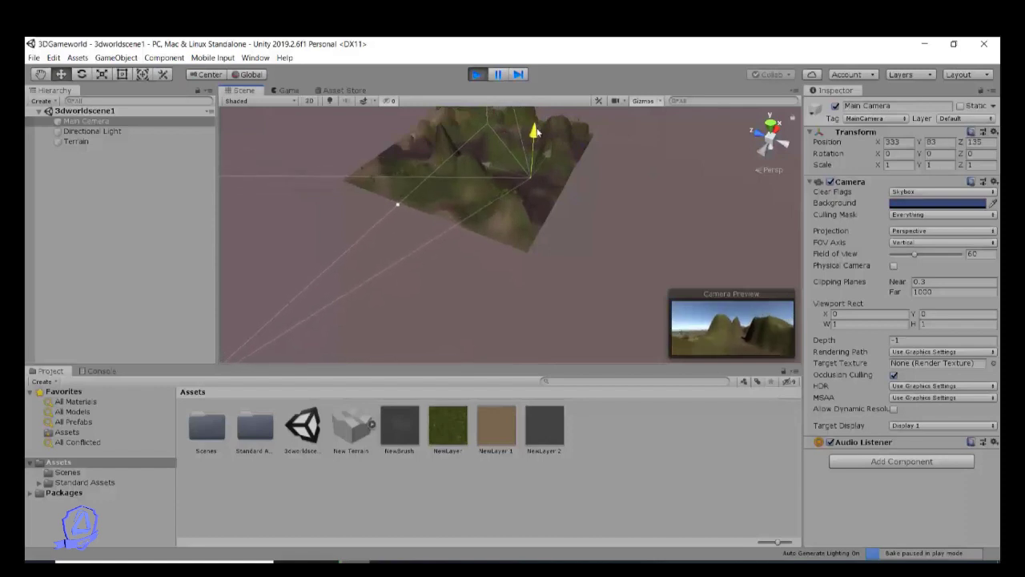
left_click_drag(550, 199, 451, 230, "alt")
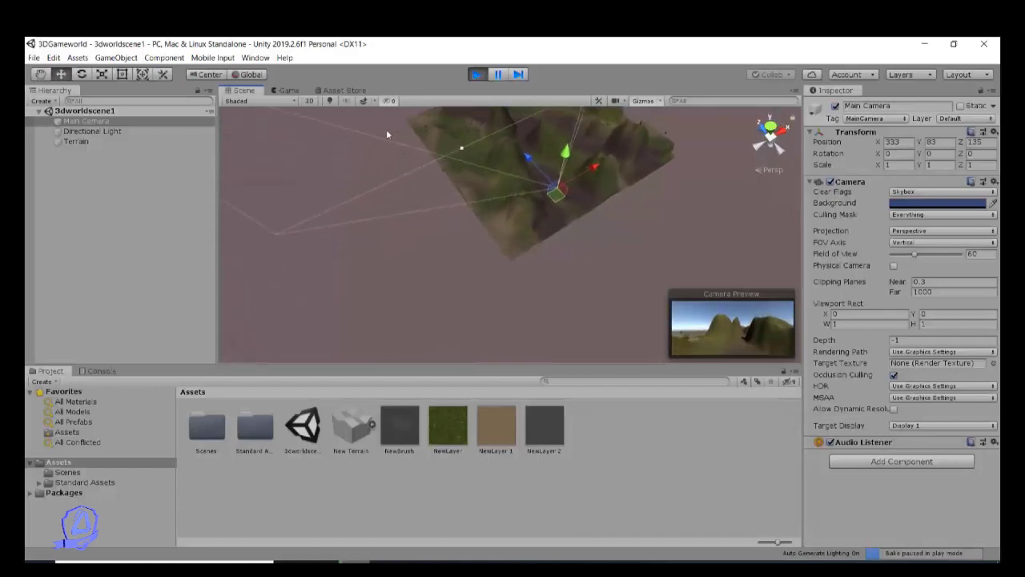
left_click(475, 73)
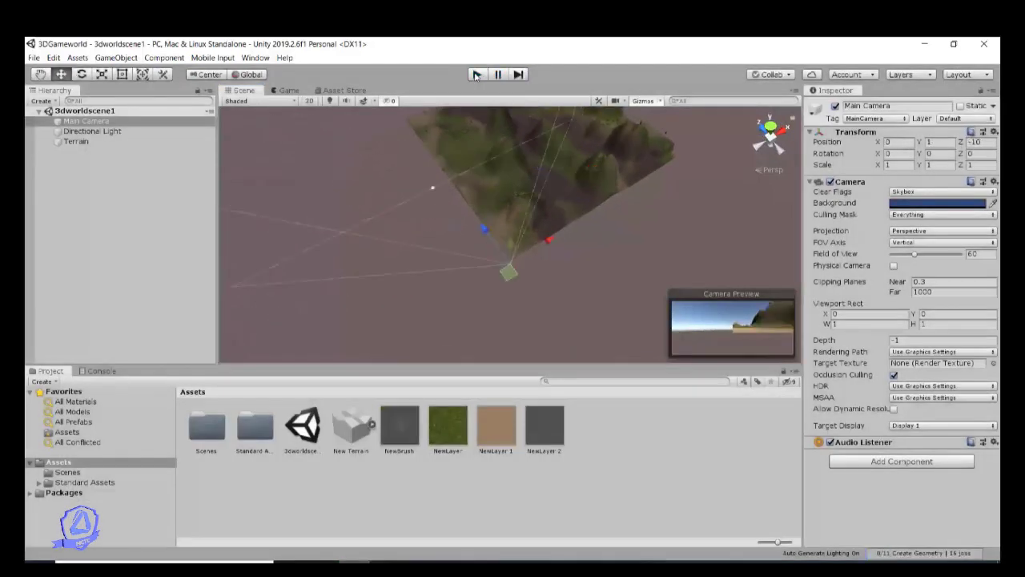
Move the Main Camera over the terrain to about X 370, Y 76, Z 99 outside play mode
left_click_drag(549, 241, 671, 216)
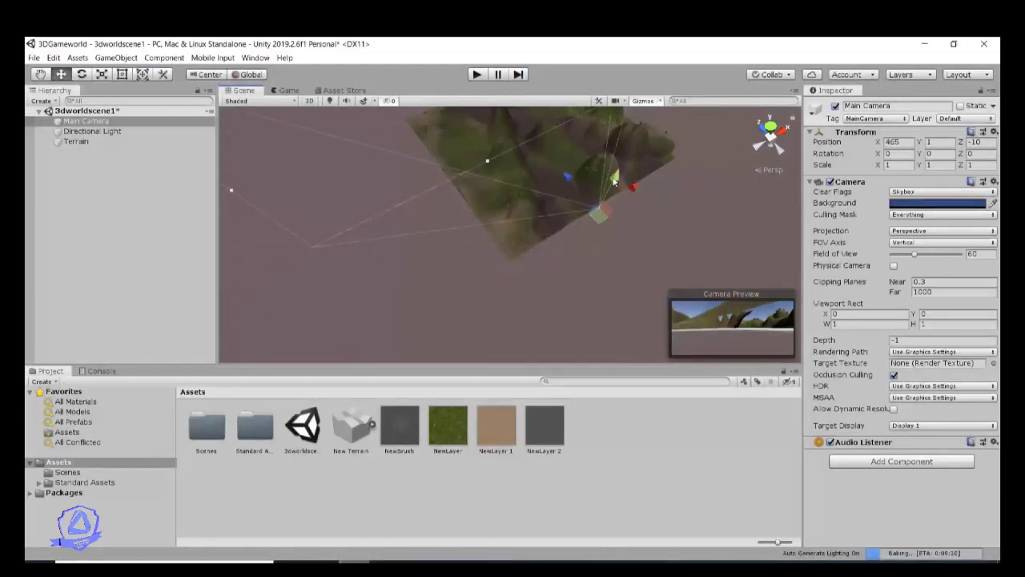
left_click_drag(616, 180, 690, 192)
left_click_drag(533, 142, 559, 150)
scroll(561, 132, "down", 2)
scroll(561, 135, "down", 1)
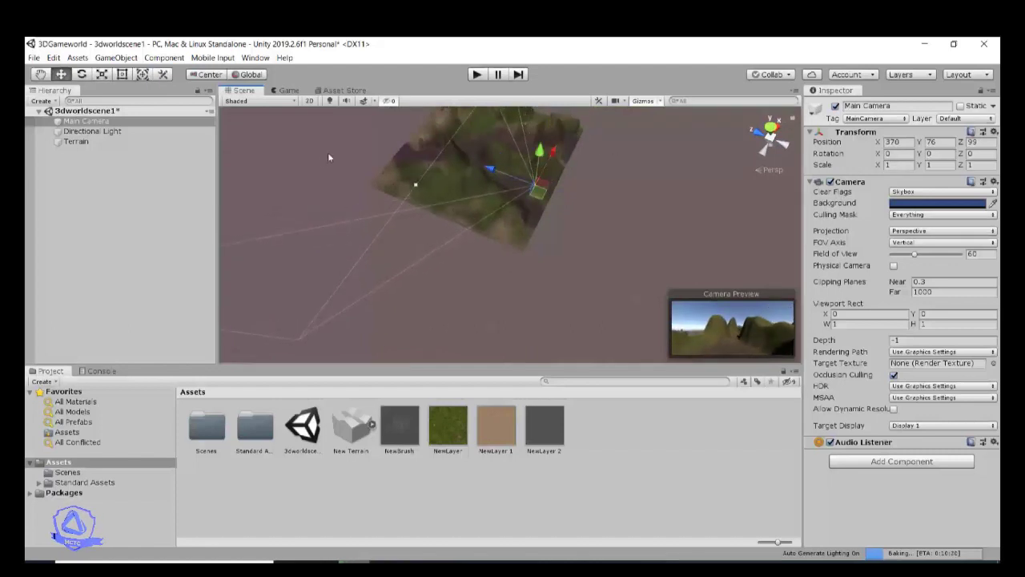
Run and stop the scene from the new camera position, and compare the Game view with the Scene view
left_click(475, 74)
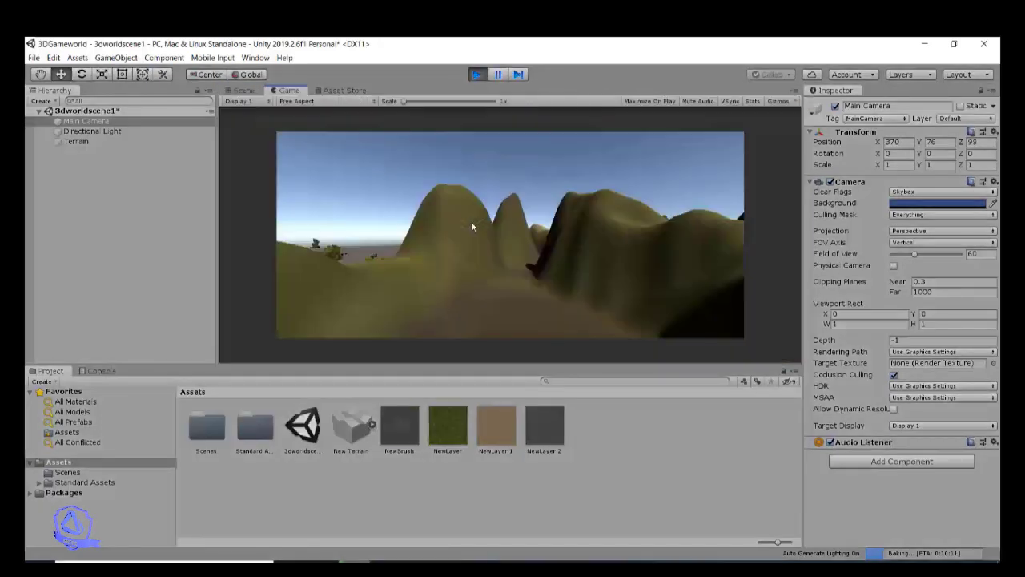
left_click(475, 74)
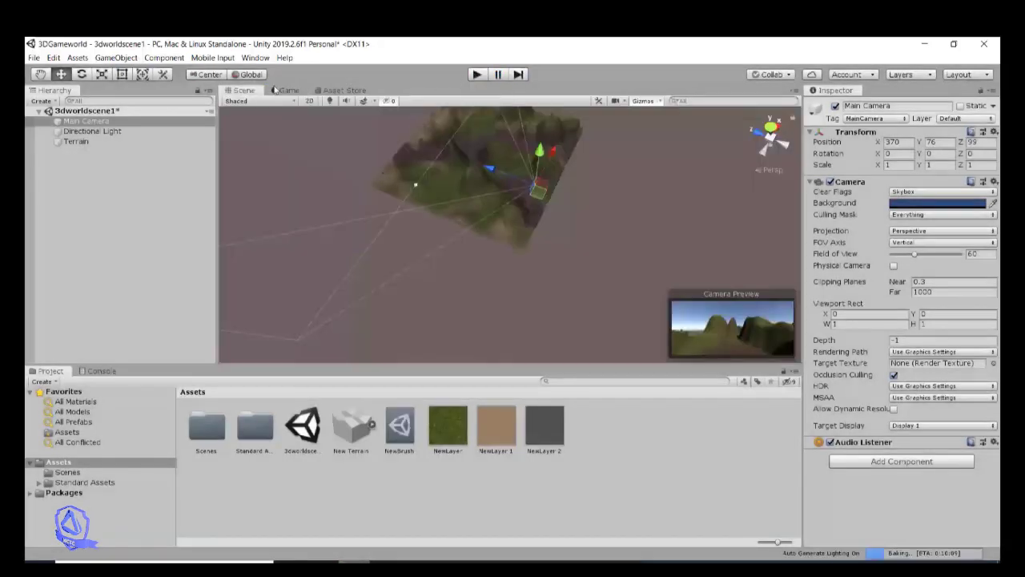
left_click(285, 90)
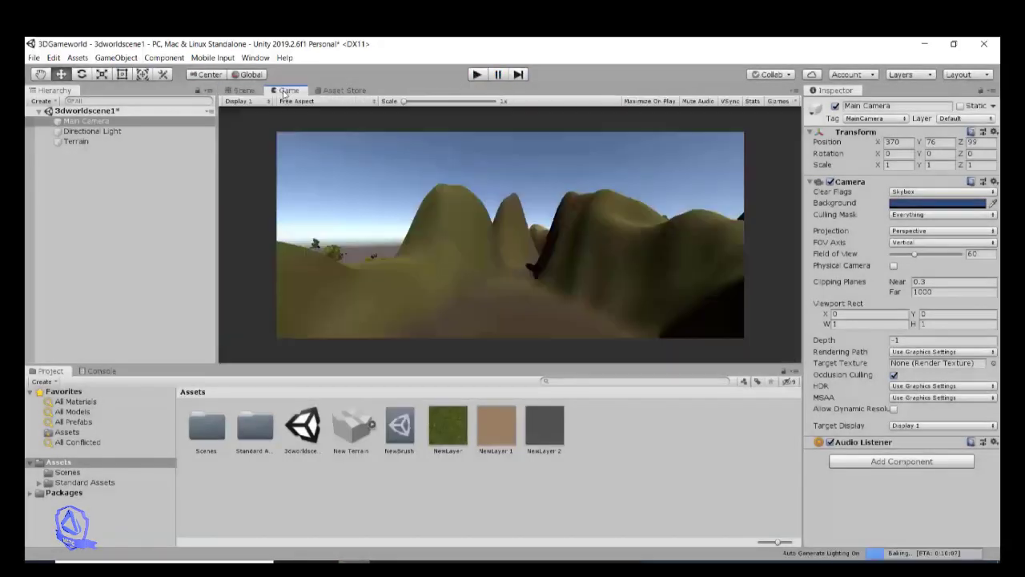
left_click(242, 90)
scroll(415, 263, "down", 6)
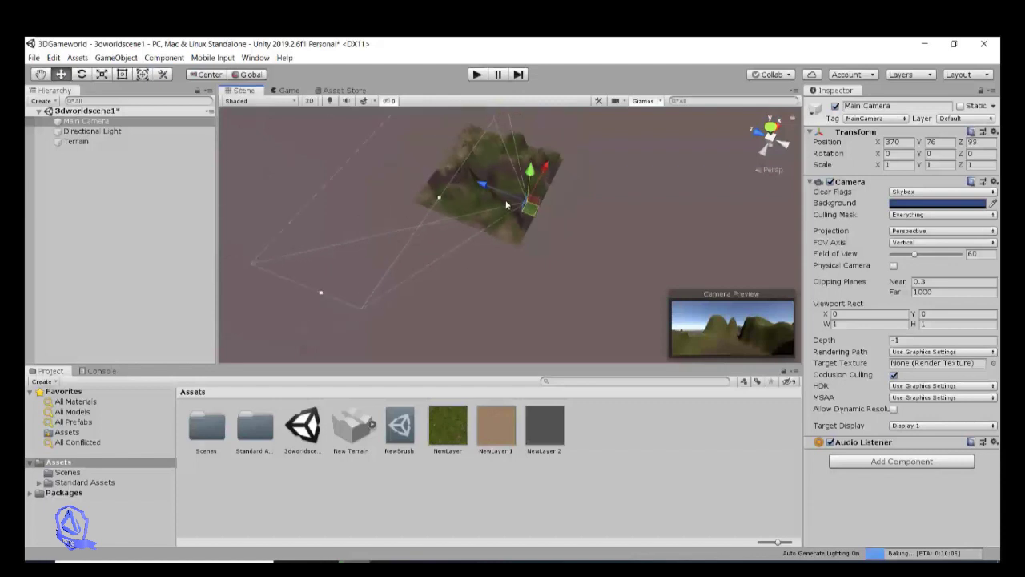
Enable Maximize On Play for the Game view, and run and stop the scene to test it
left_click(288, 90)
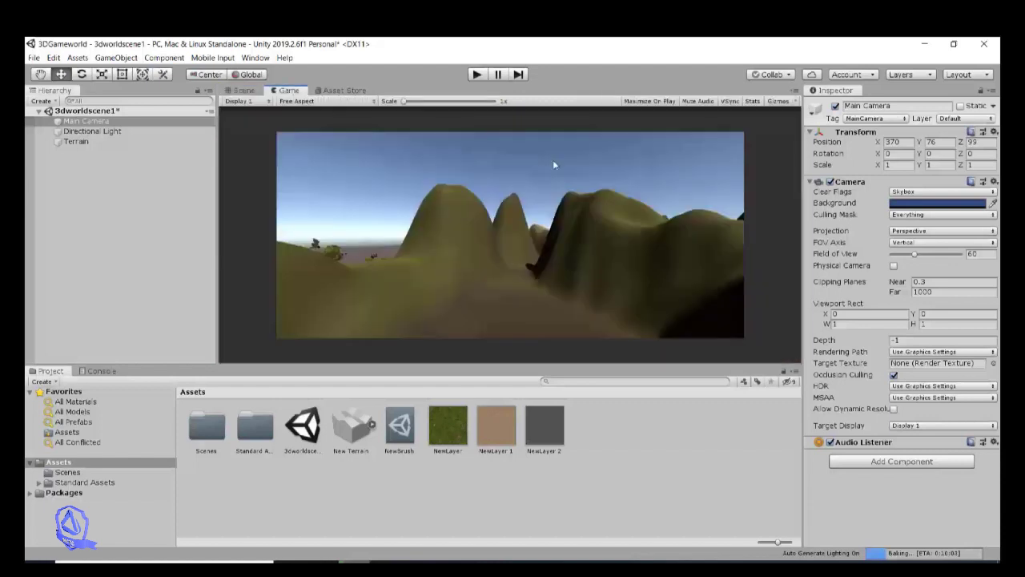
left_click(650, 102)
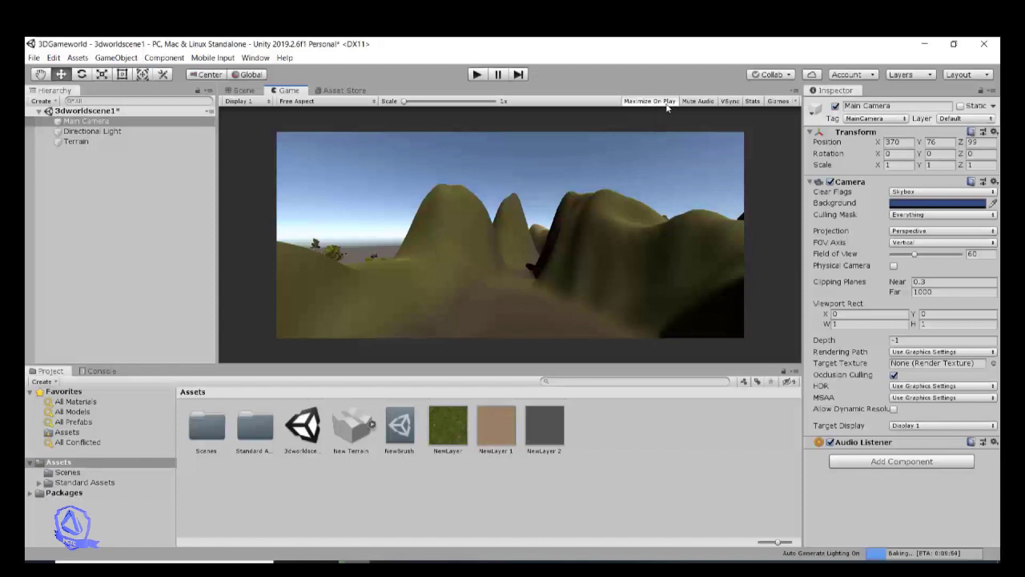
left_click(477, 74)
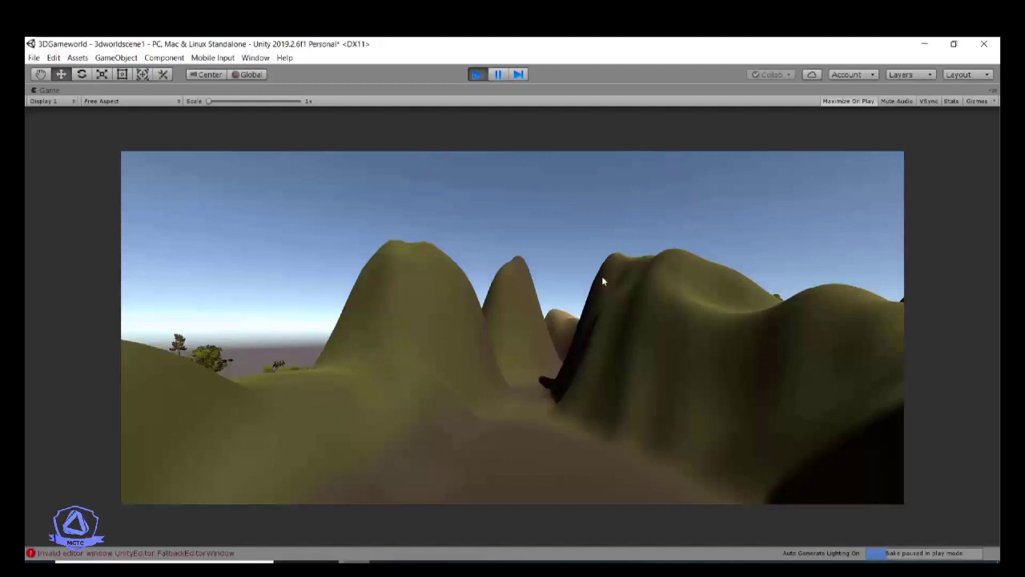
left_click(477, 75)
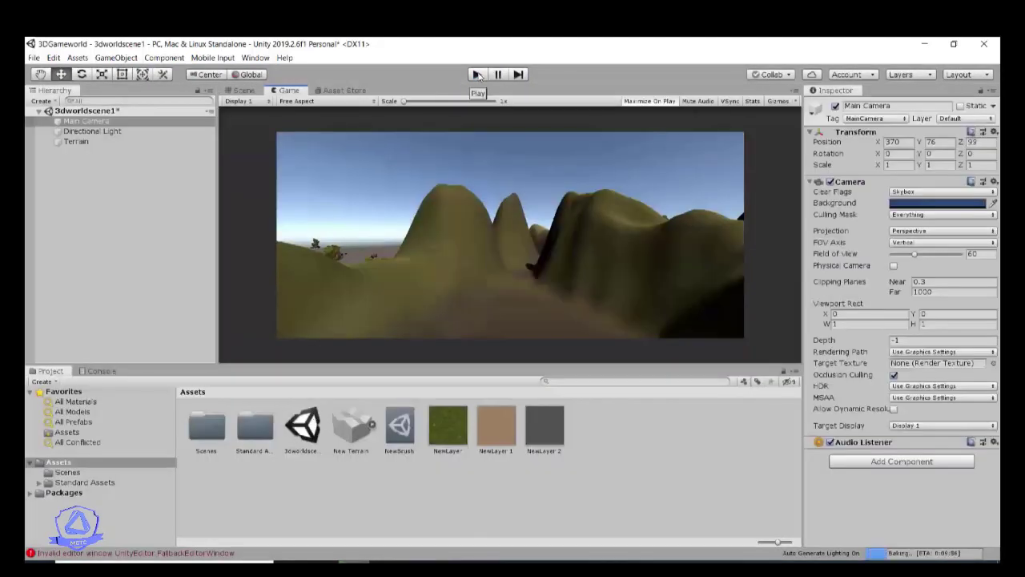
Try the 5:4 aspect ratio in the Game view and change it to 4:3
left_click(373, 102)
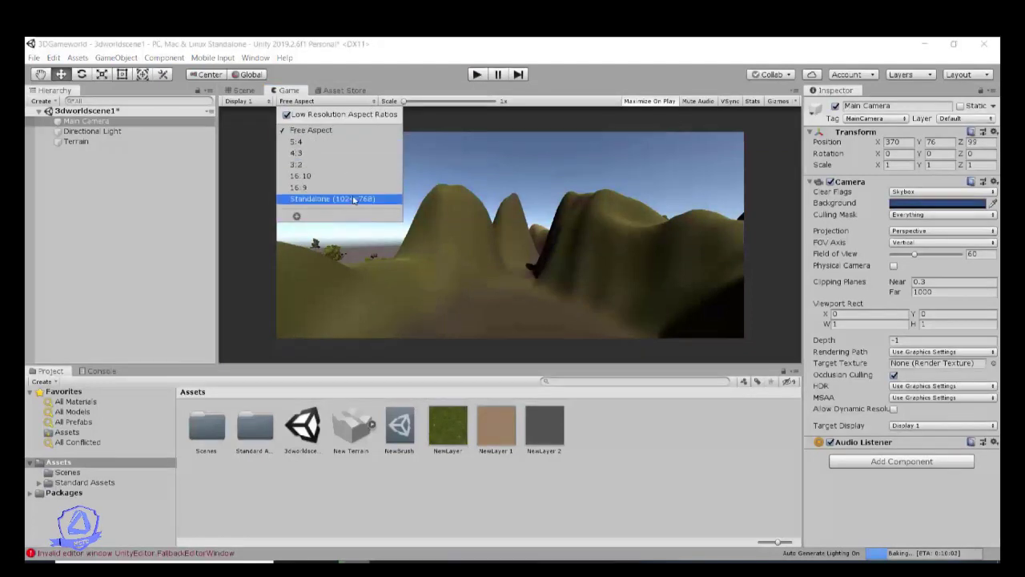
left_click(341, 141)
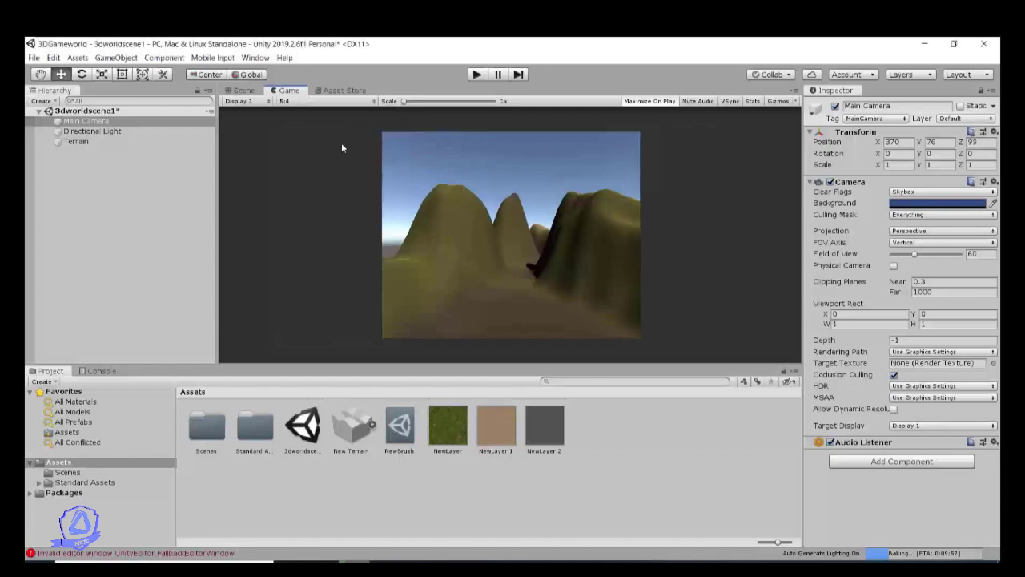
left_click(374, 101)
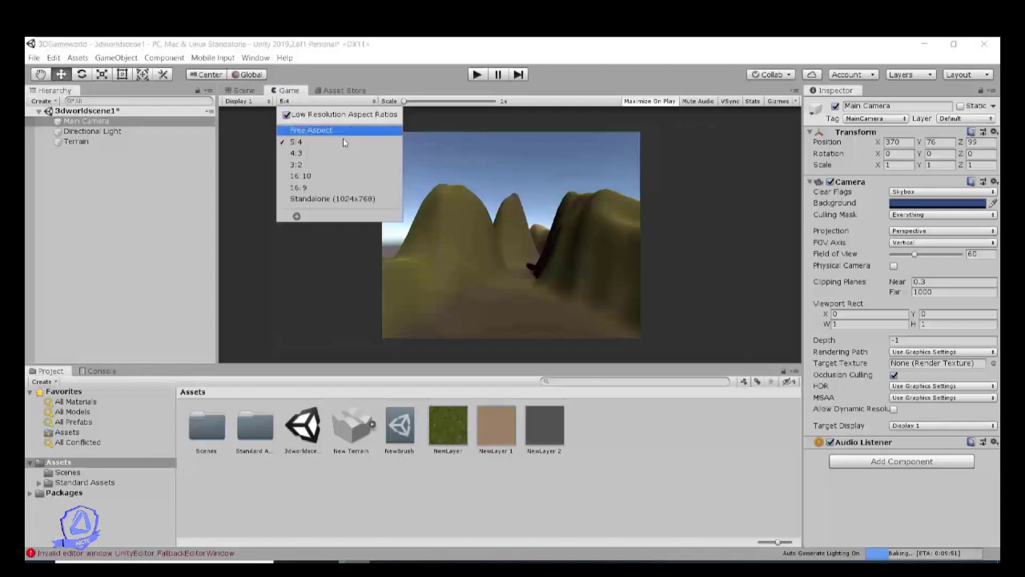
left_click(339, 153)
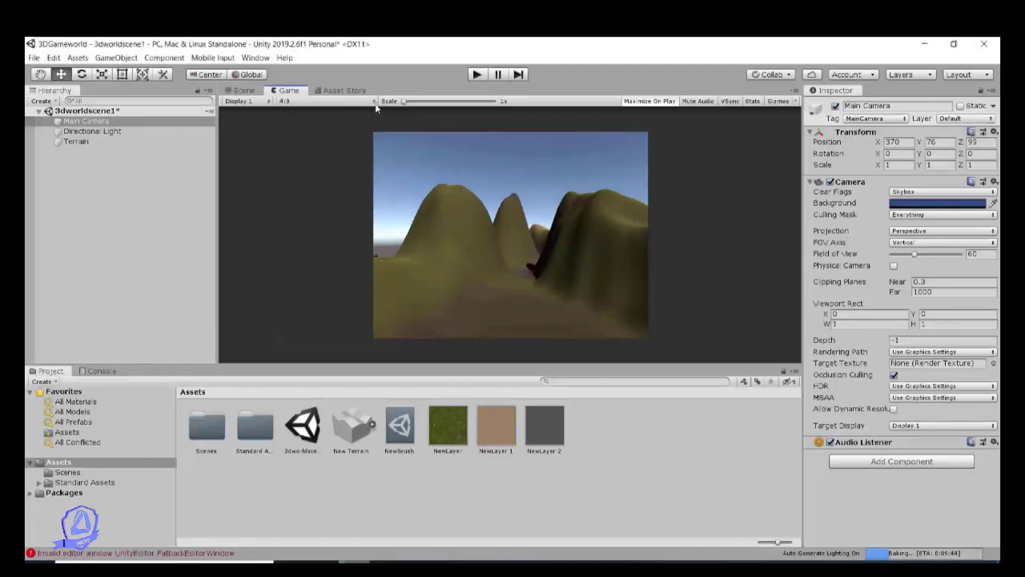
Try the 3:2, 16:9, 16:10 and Standalone (1024x768) display sizes in the Game view
left_click(374, 103)
left_click(344, 164)
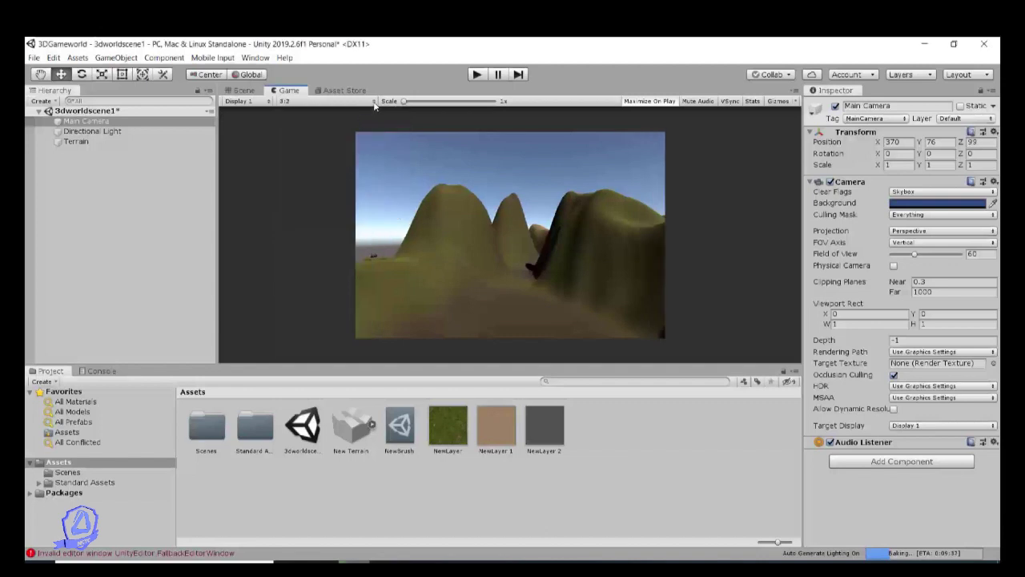
left_click(374, 103)
left_click(331, 189)
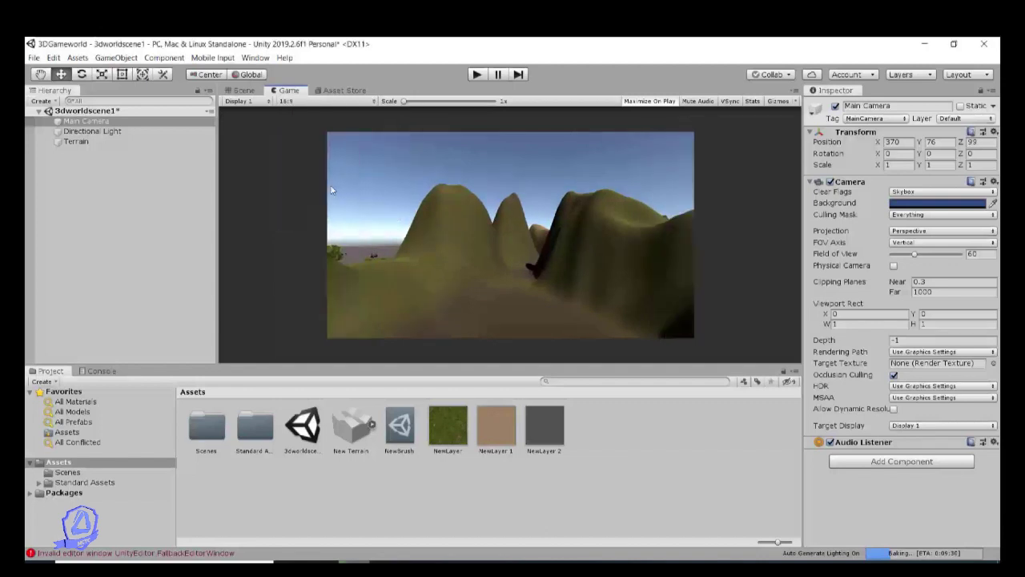
left_click(373, 102)
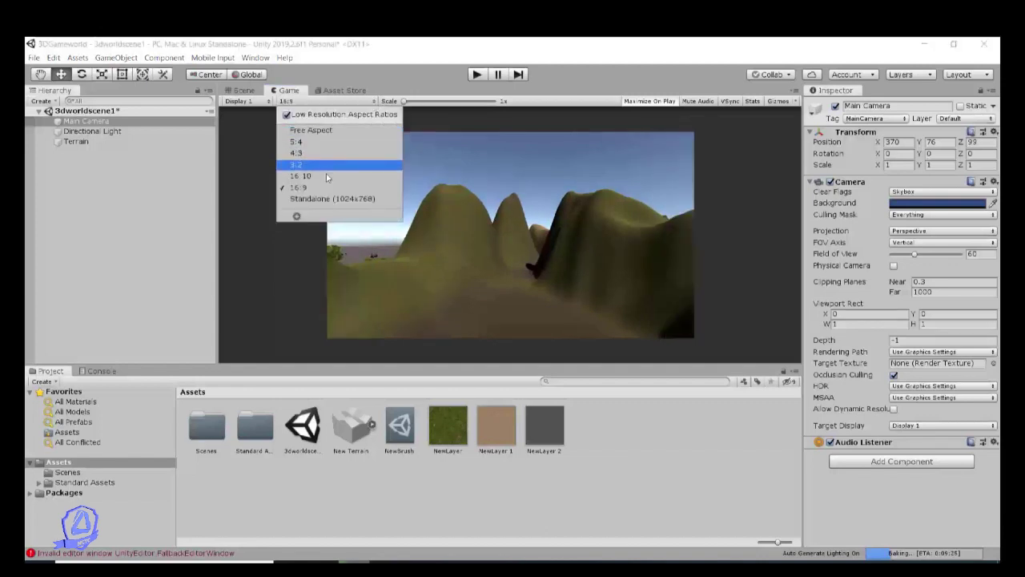
left_click(325, 176)
left_click(373, 102)
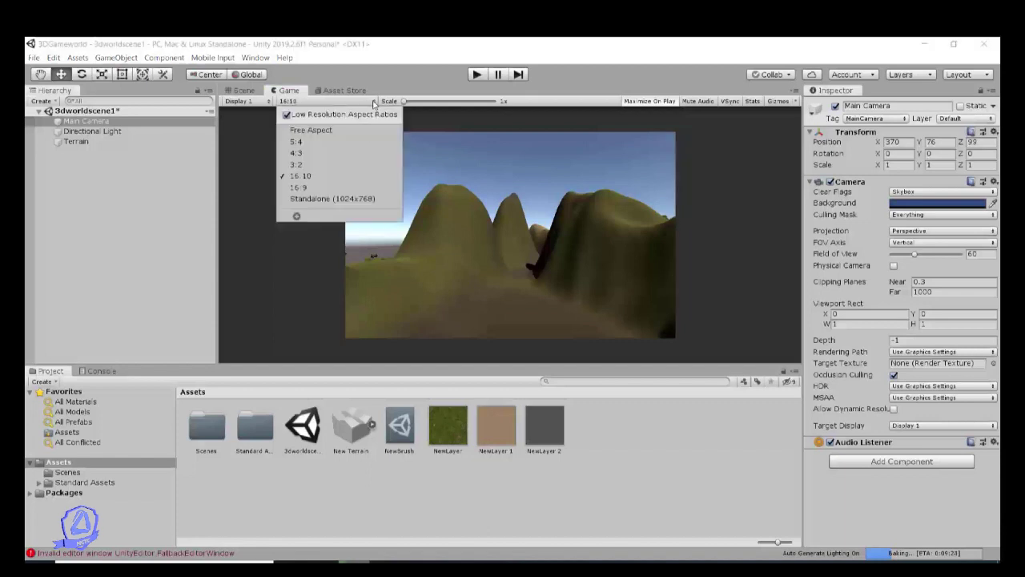
left_click(360, 201)
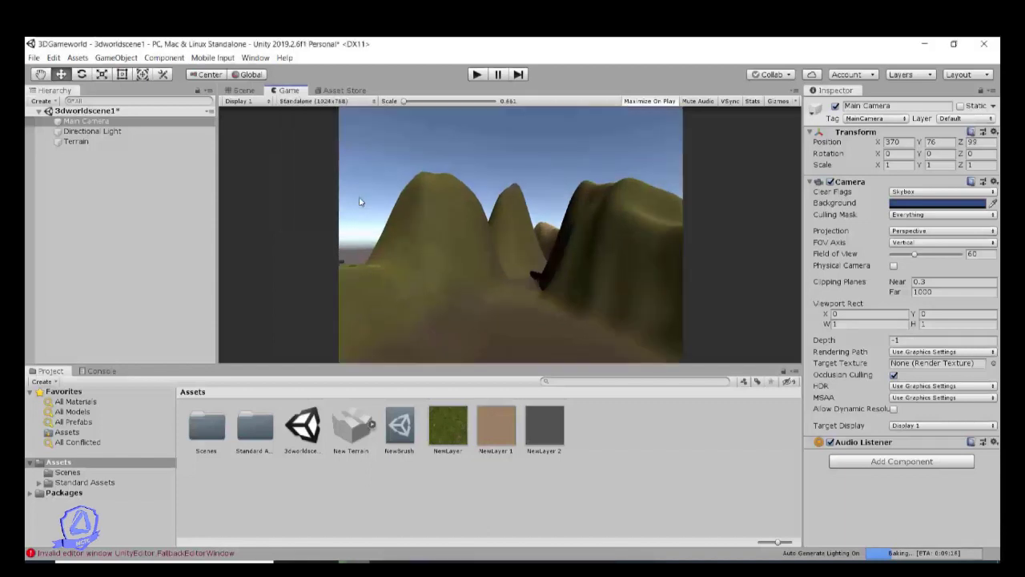
Disable Low Resolution Aspect Ratios for the Game view and set its aspect to Free Aspect
left_click(374, 101)
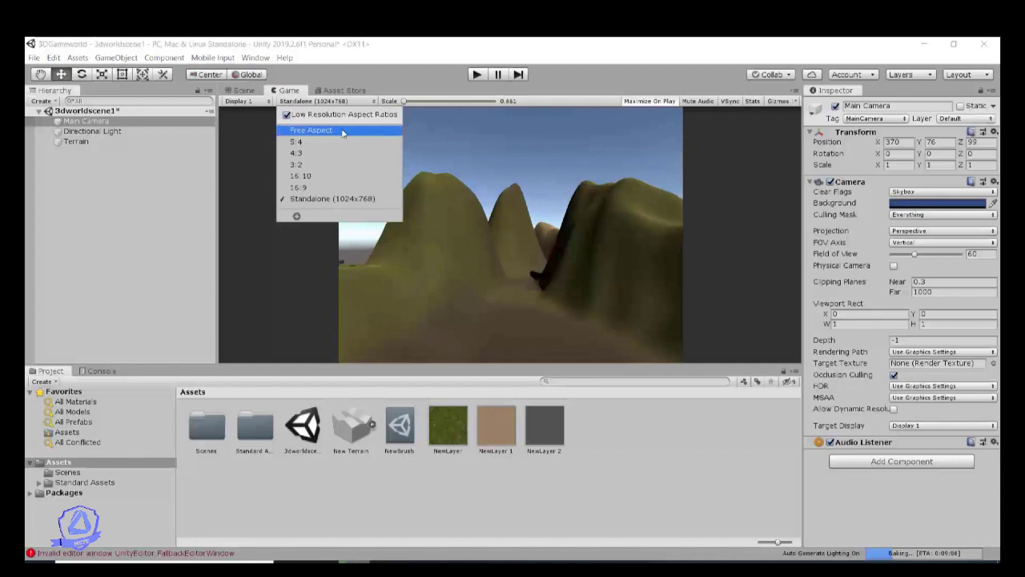
left_click(287, 114)
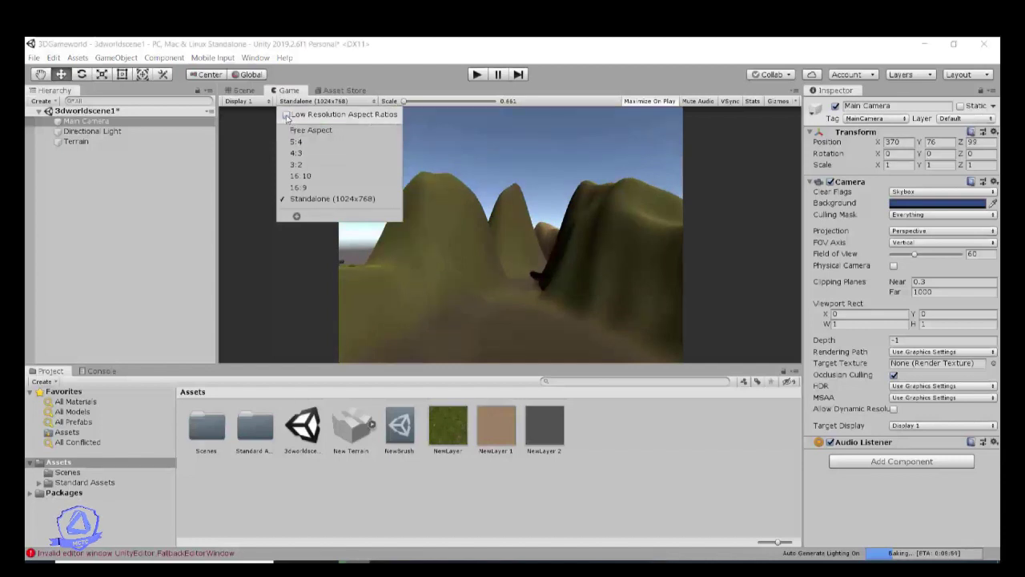
left_click(305, 130)
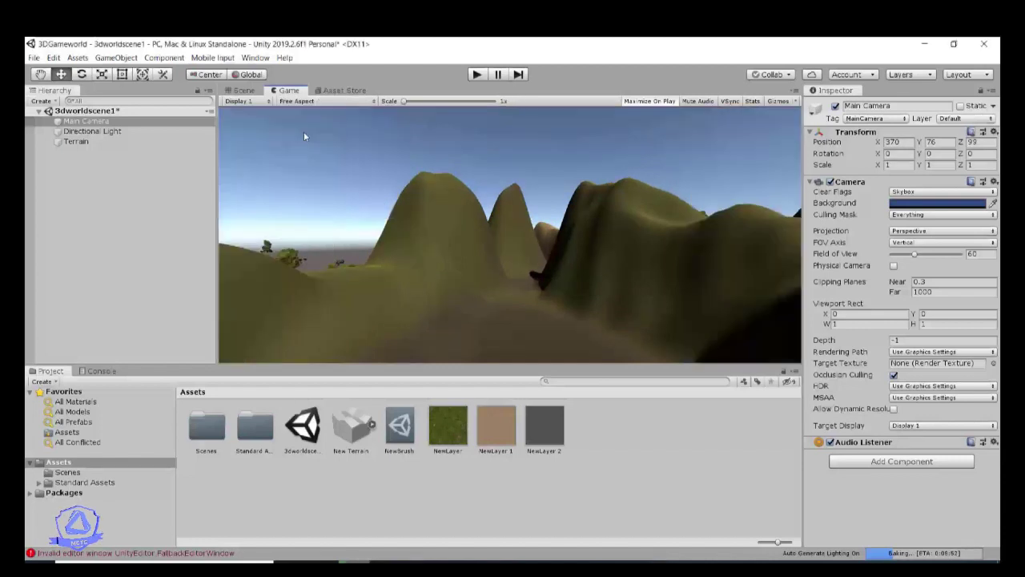
Run the scene maximized in Free Aspect to check the Game view, and stop it
left_click(371, 102)
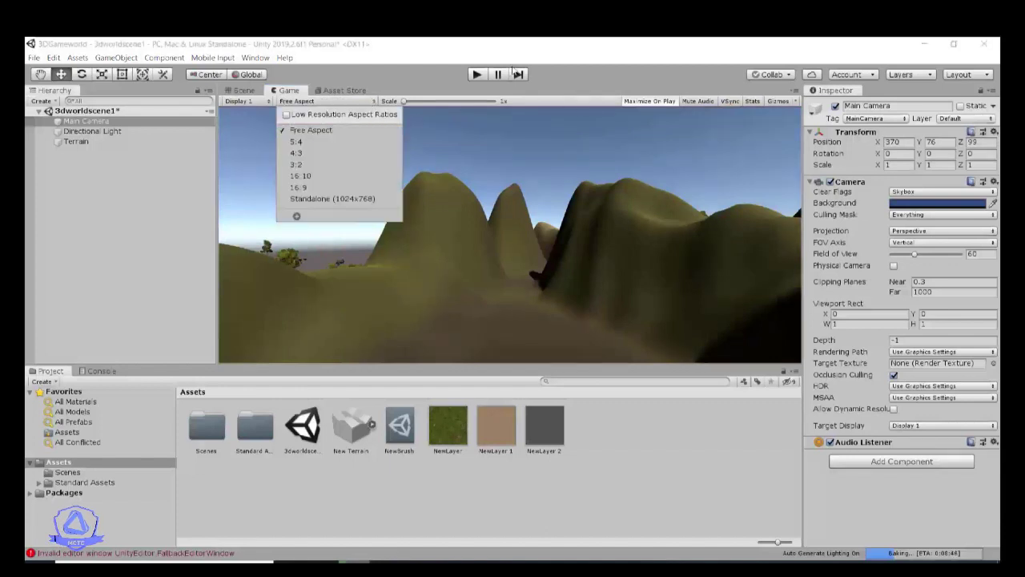
left_click(475, 74)
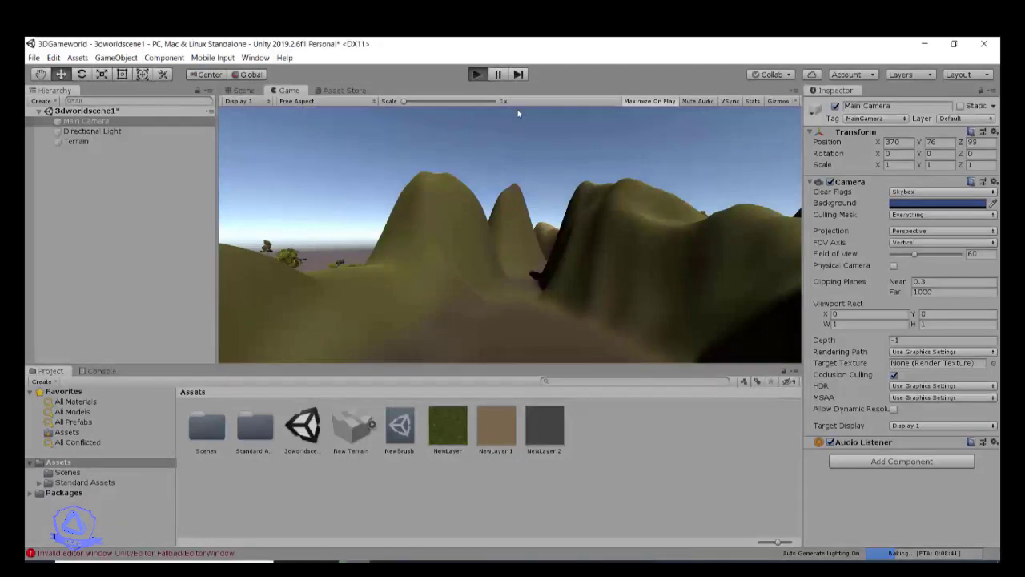
key("shift+space")
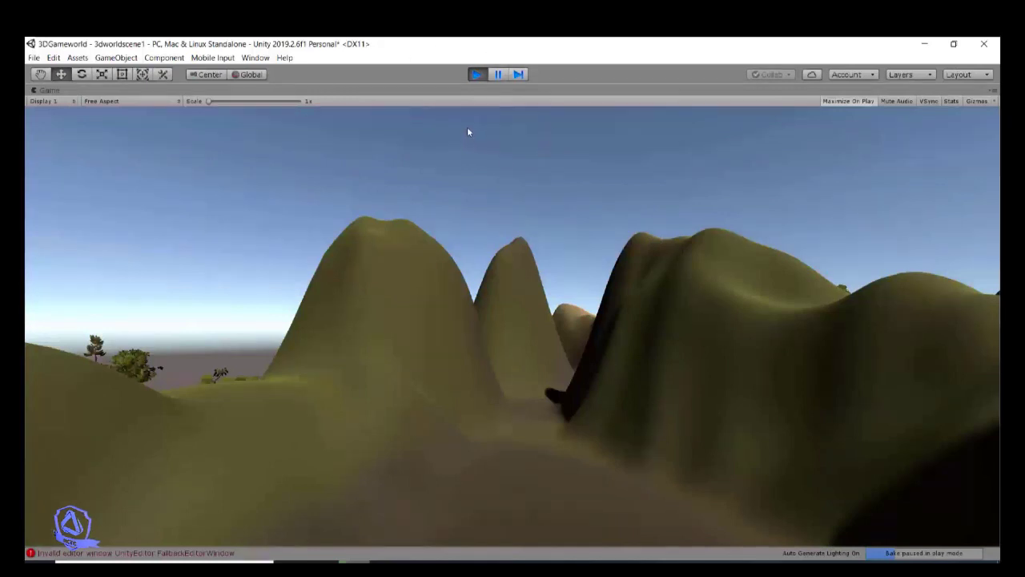
left_click(477, 74)
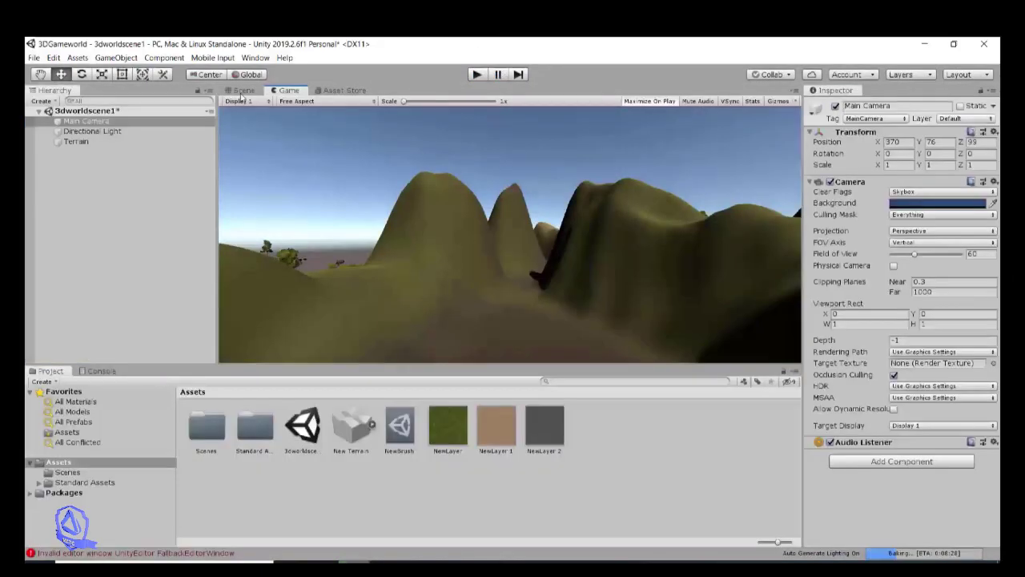
Restore the Unity window to a smaller size and arrange it beside the Standard Assets folder with Characters.unitypackage in view
double_click(872, 46)
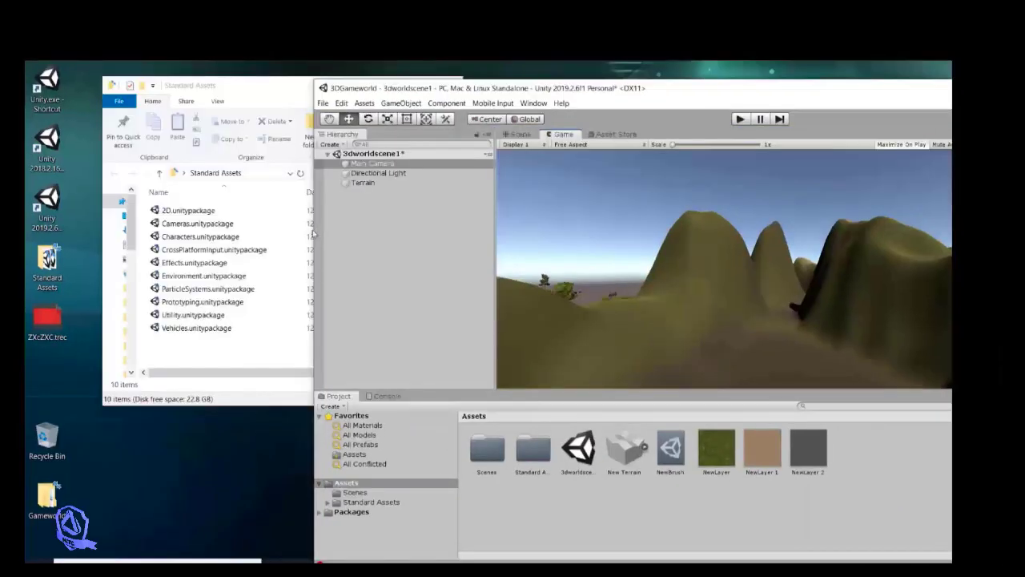
left_click(187, 211)
left_click(192, 237)
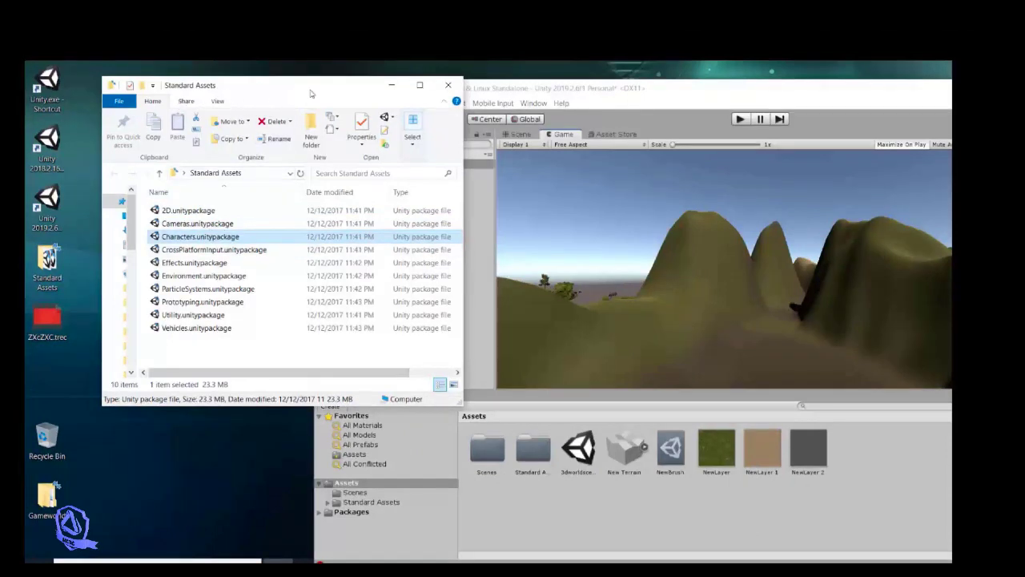
left_click_drag(313, 92, 236, 94)
left_click(445, 90)
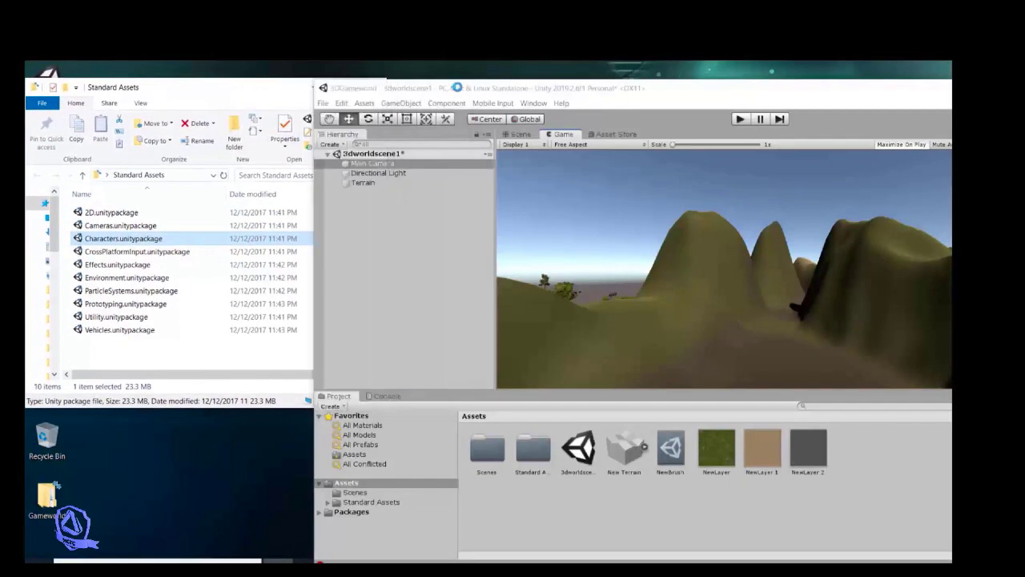
left_click_drag(472, 91, 503, 80)
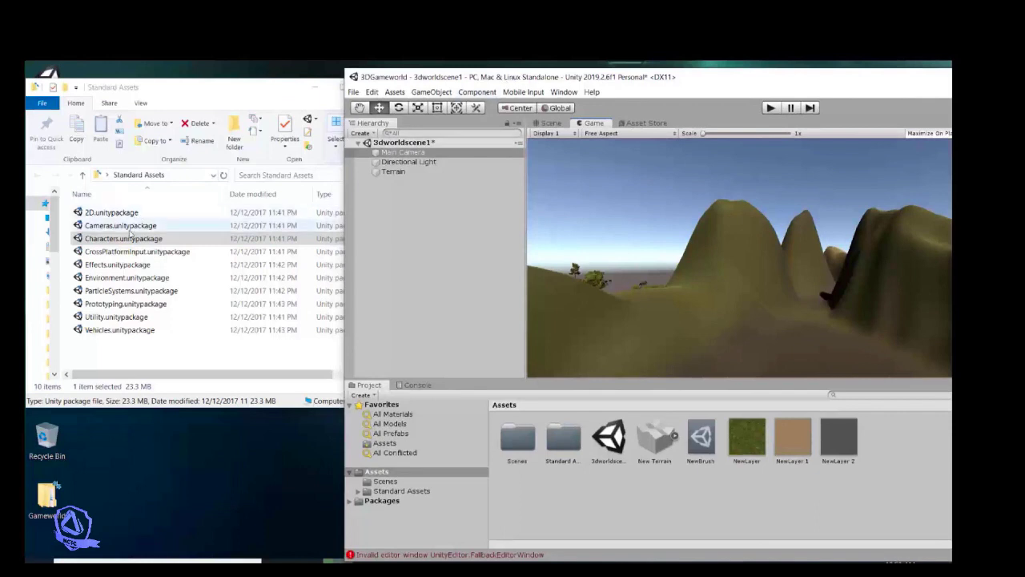
Import all the contents of Characters.unitypackage into the project's Assets and maximize the Unity window again
left_click_drag(121, 239, 408, 474)
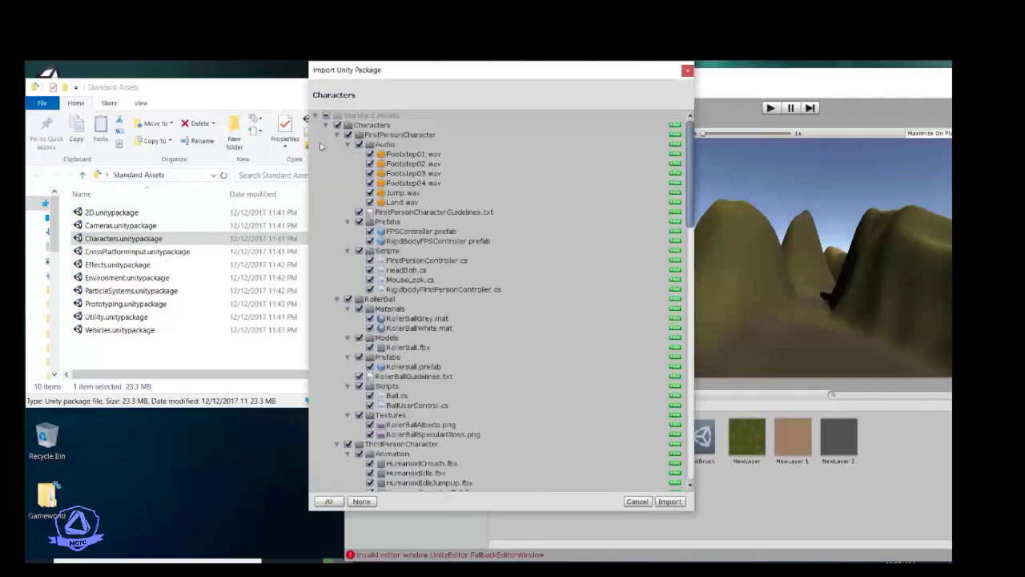
left_click(670, 502)
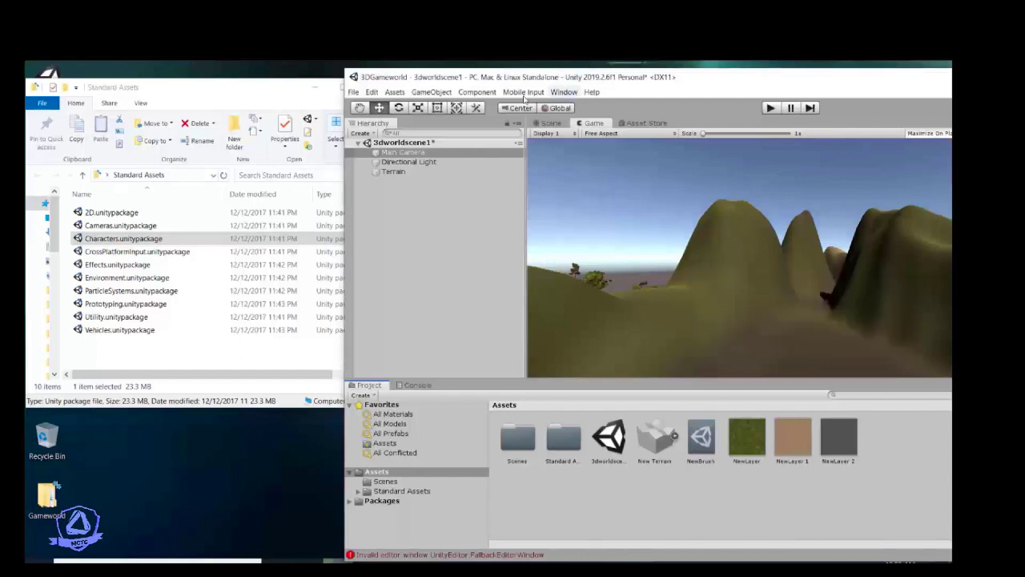
double_click(584, 78)
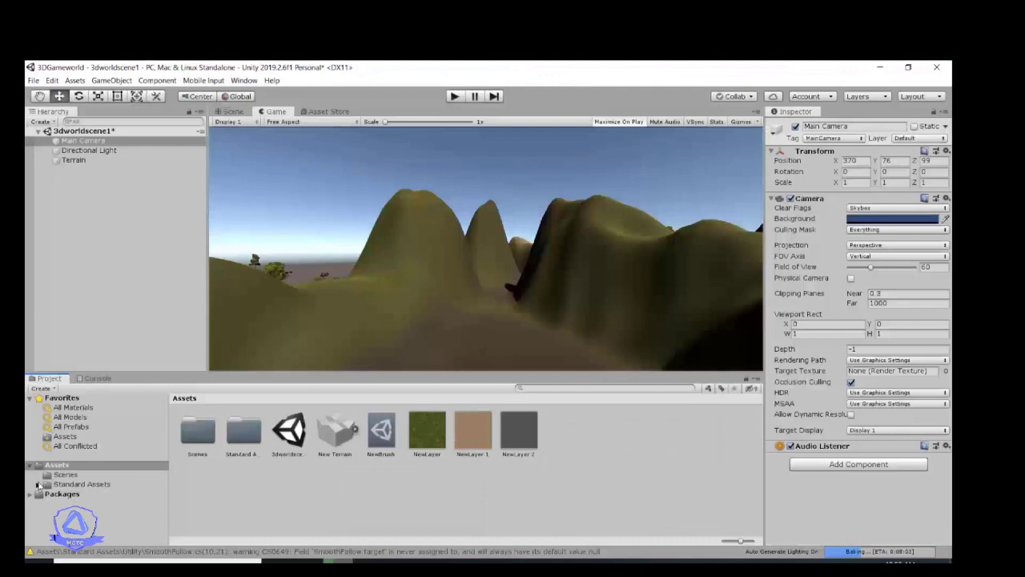
Open the Characters folder in Standard Assets and show the terrain around the camera up close in the Scene view
left_click(38, 485)
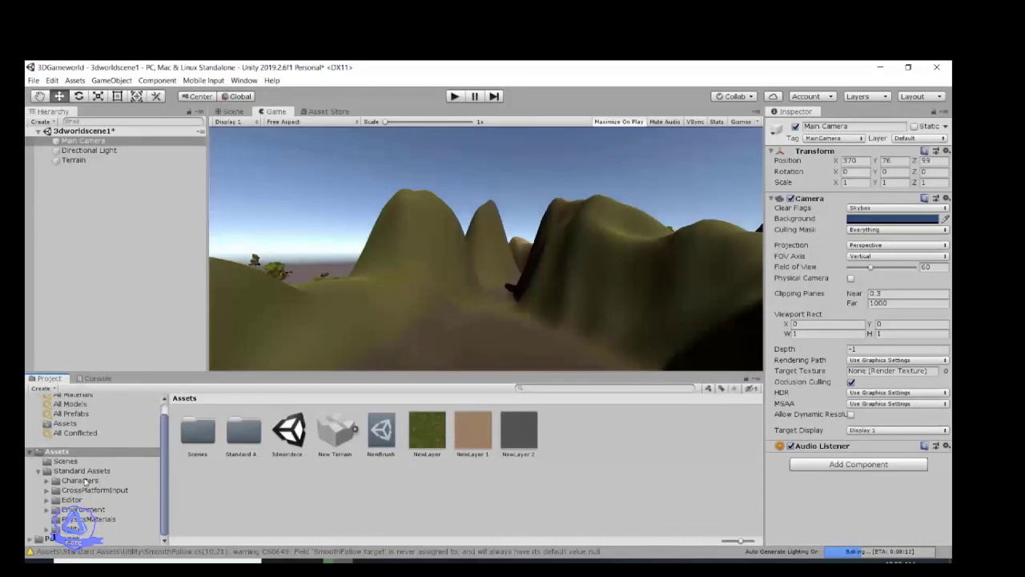
left_click(80, 480)
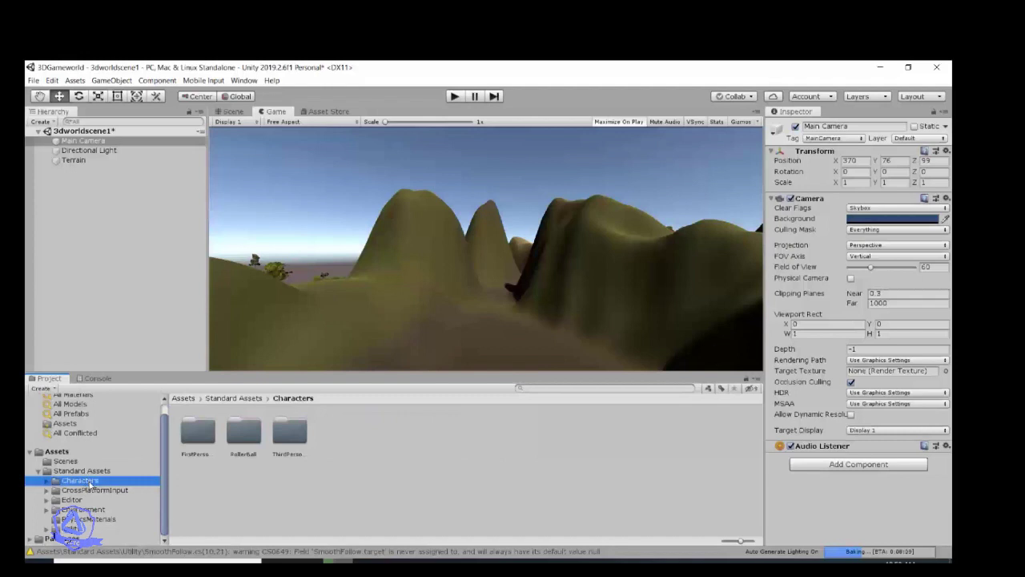
left_click(231, 112)
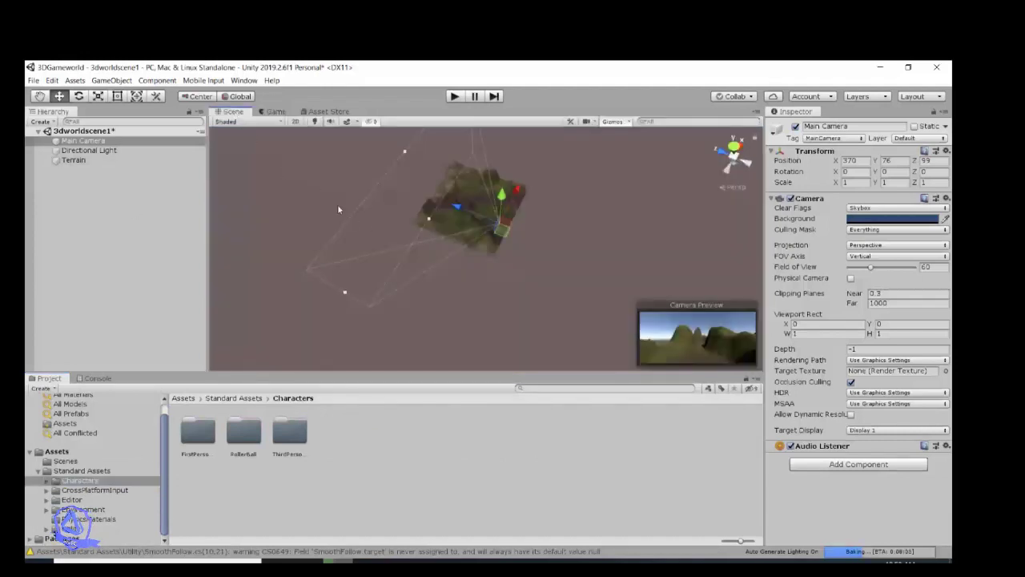
scroll(458, 216, "up", 15, "alt")
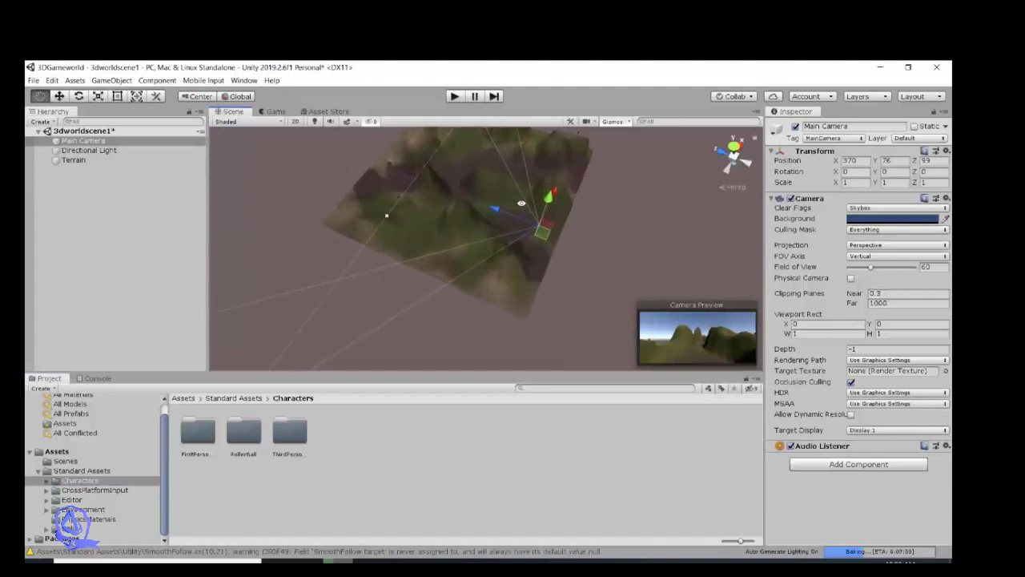
left_click_drag(521, 203, 474, 258, "alt")
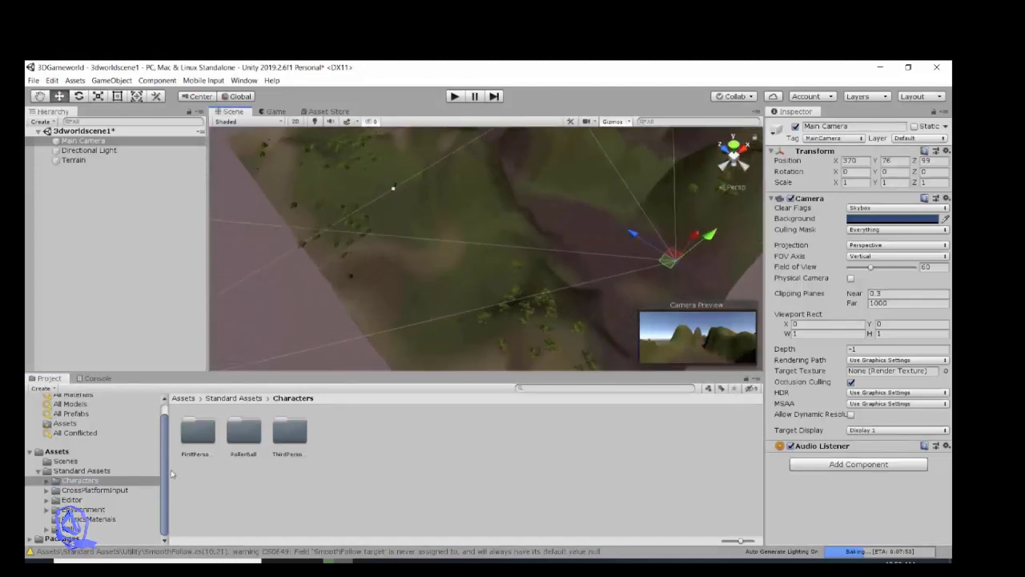
Expand the Characters folder, open the Prefabs folder of FirstPersonCharacter, and enlarge the project browser area
left_click(69, 471)
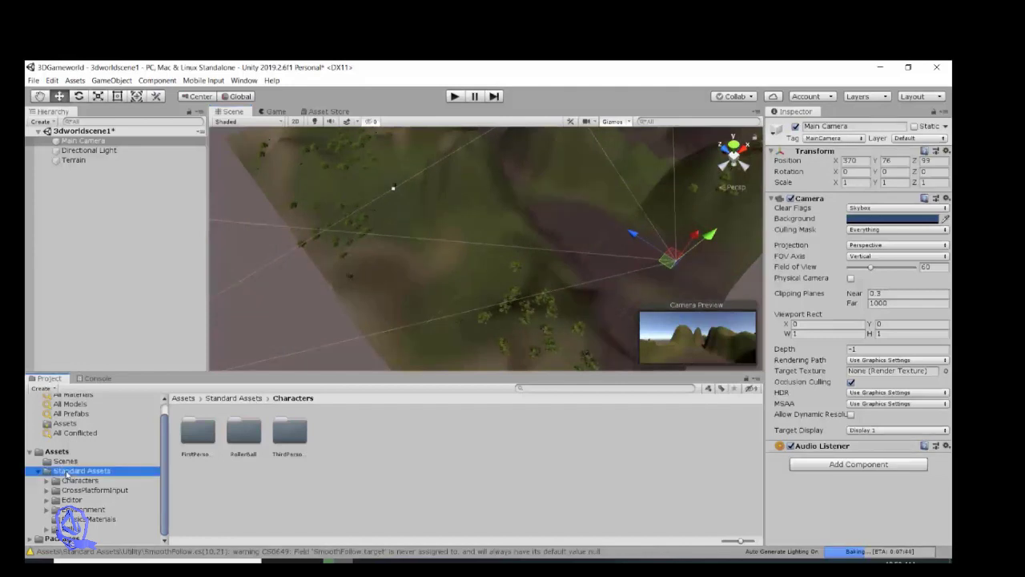
left_click(76, 481)
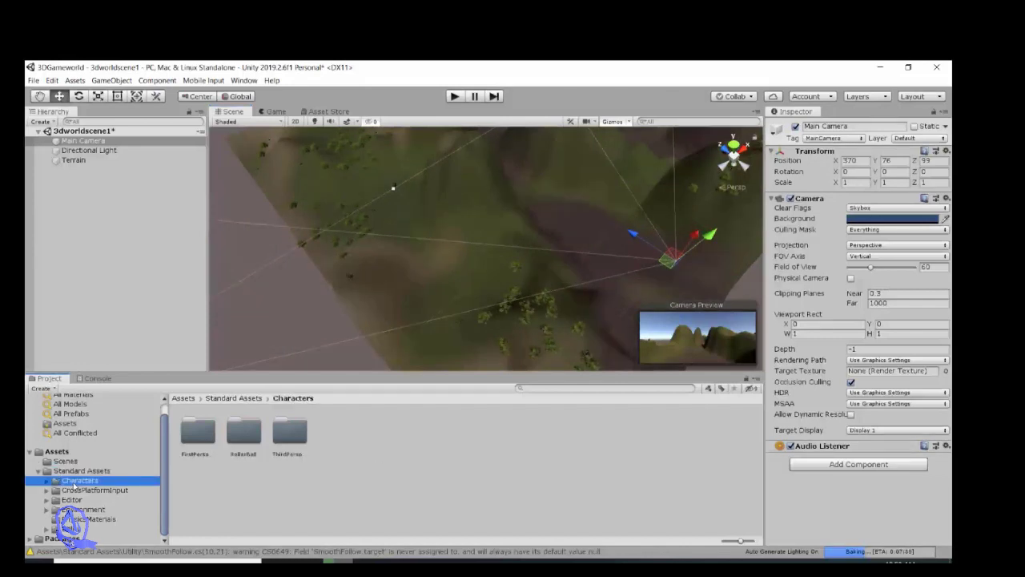
left_click(46, 481)
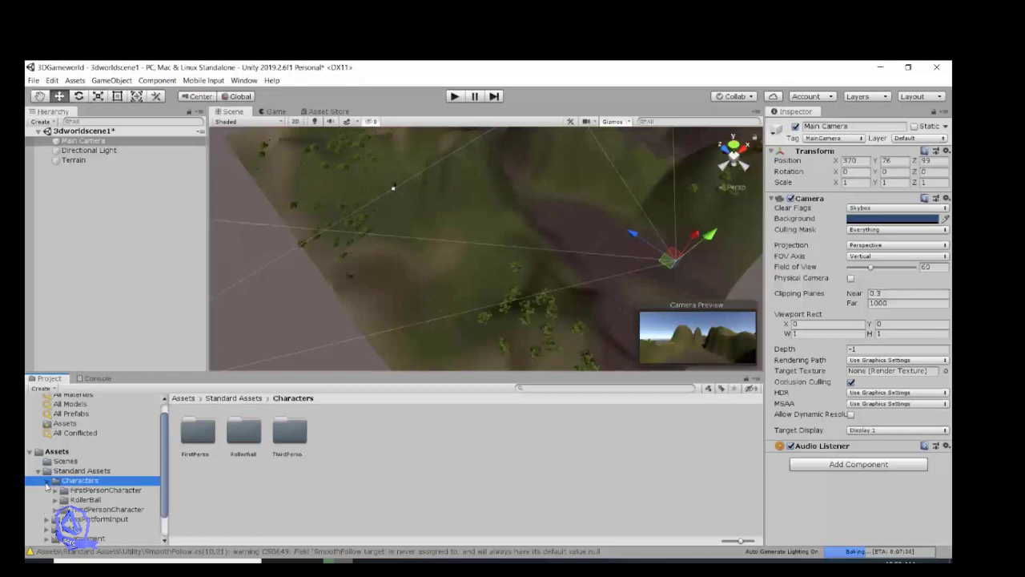
left_click(190, 440)
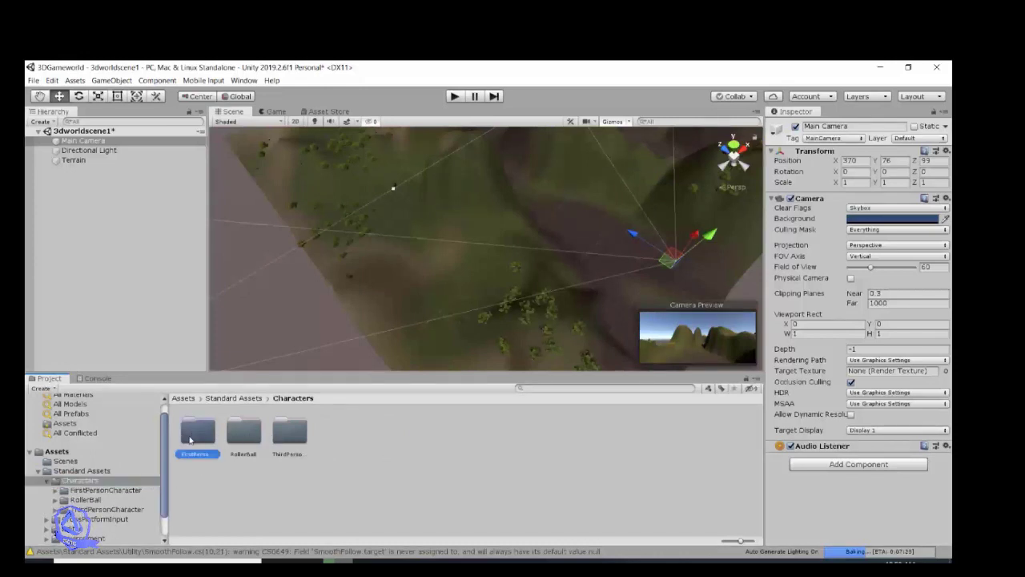
left_click(126, 490)
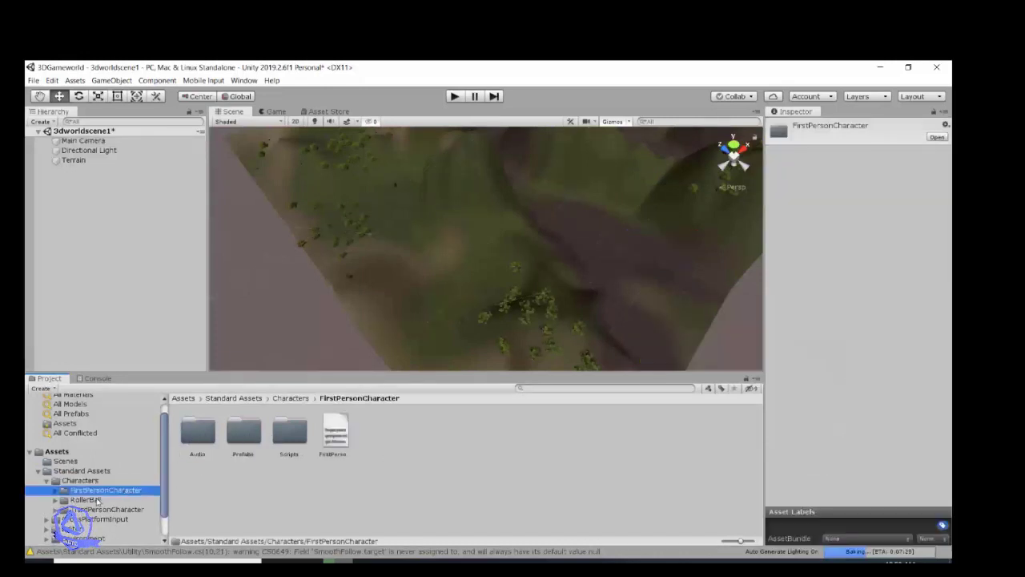
left_click(97, 499)
left_click(98, 509)
left_click(101, 490)
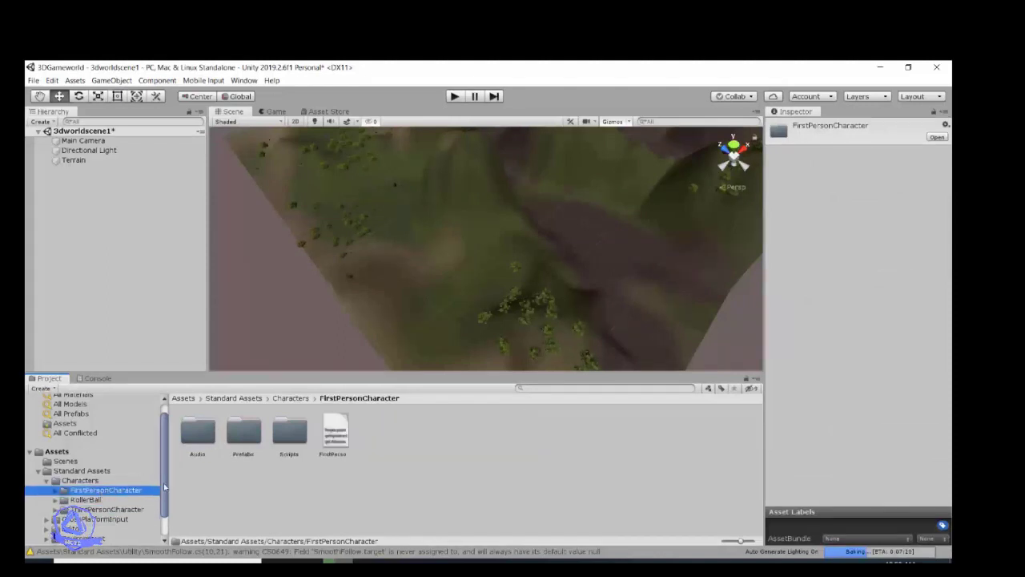
double_click(245, 437)
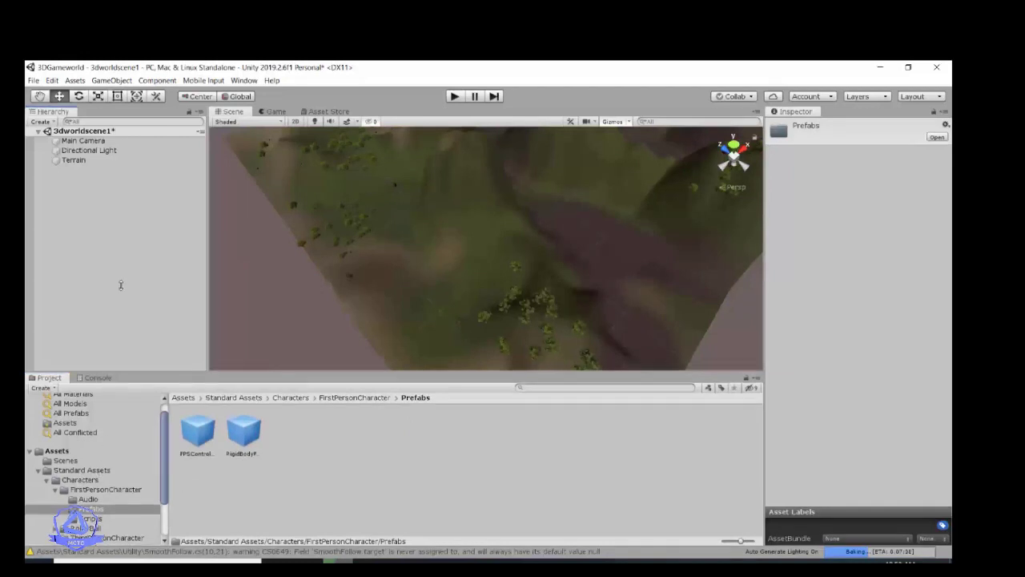
left_click_drag(129, 373, 130, 288)
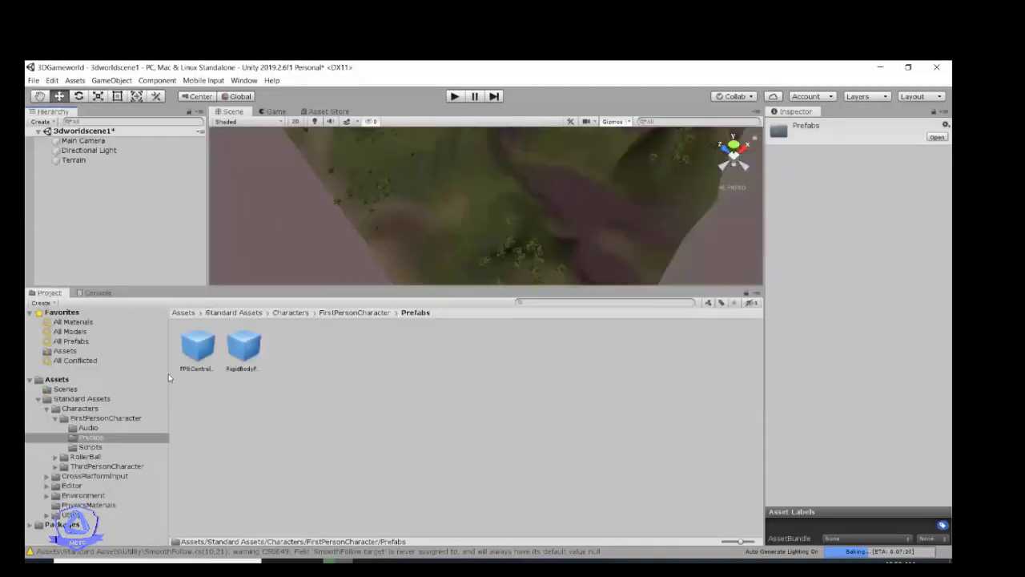
Open the Prefabs folder of FirstPersonCharacter in Standard Assets > Characters and show its contents as a compact list
left_click(61, 381)
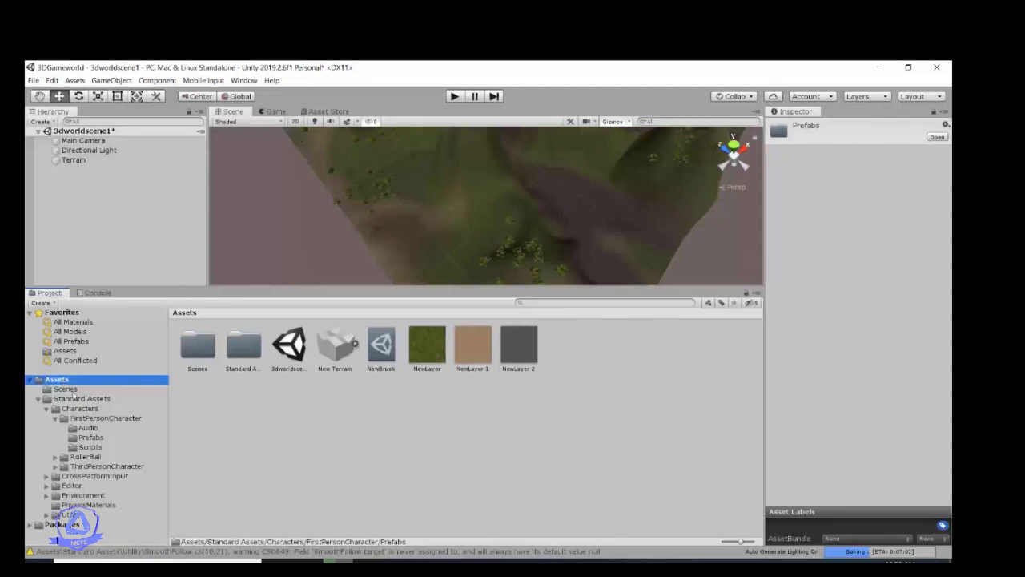
left_click(77, 398)
left_click(86, 410)
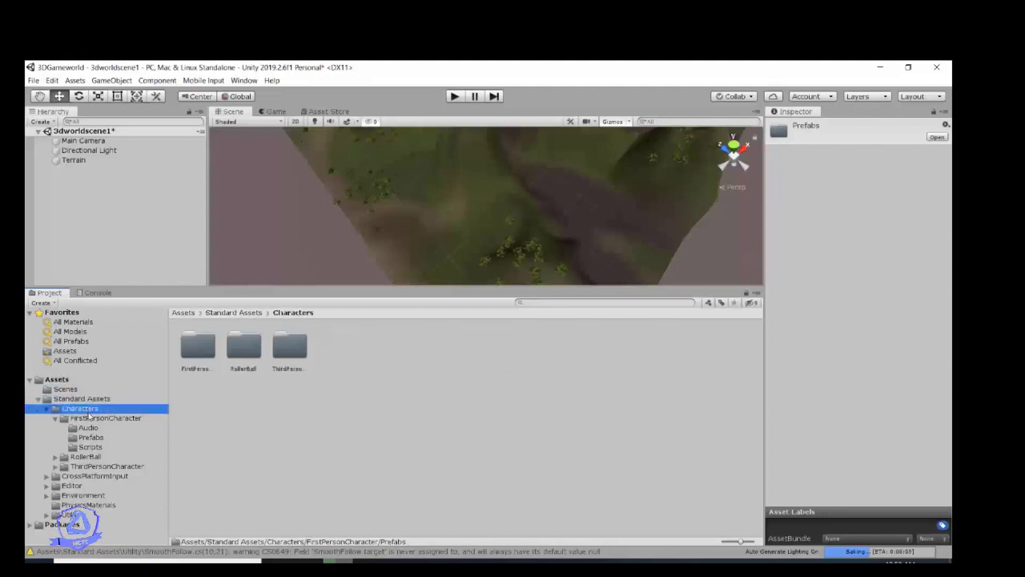
left_click(96, 418)
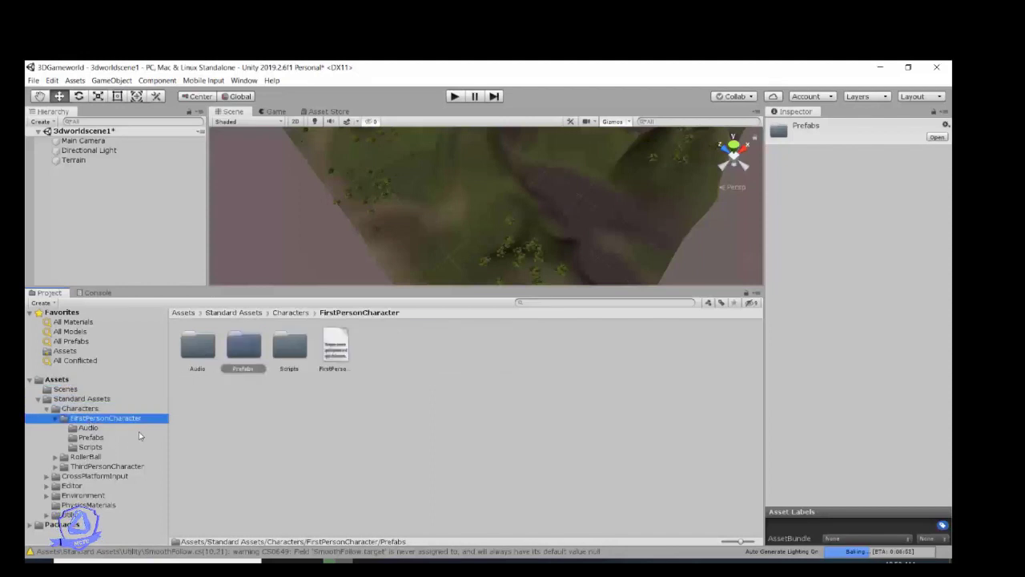
left_click(91, 437)
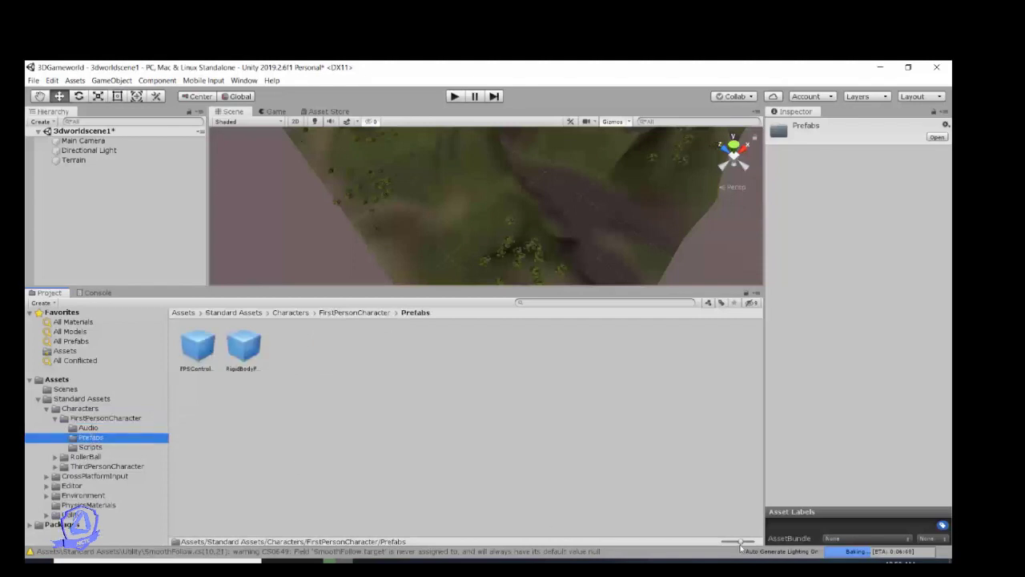
left_click_drag(742, 542, 709, 545)
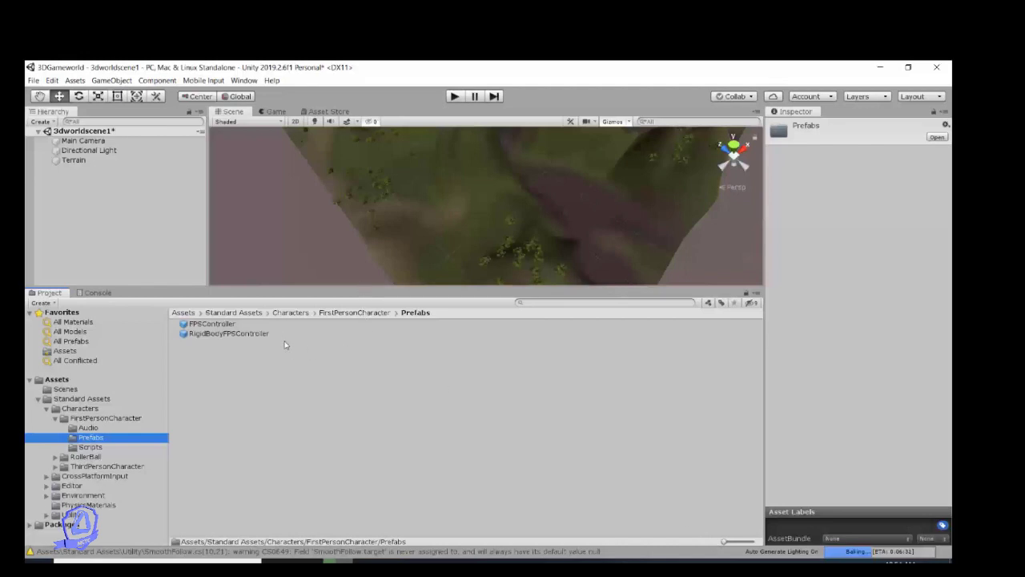
Place the RigidBodyFPSController prefab from the Prefabs folder on the terrain, near the clusters of trees
left_click(217, 325)
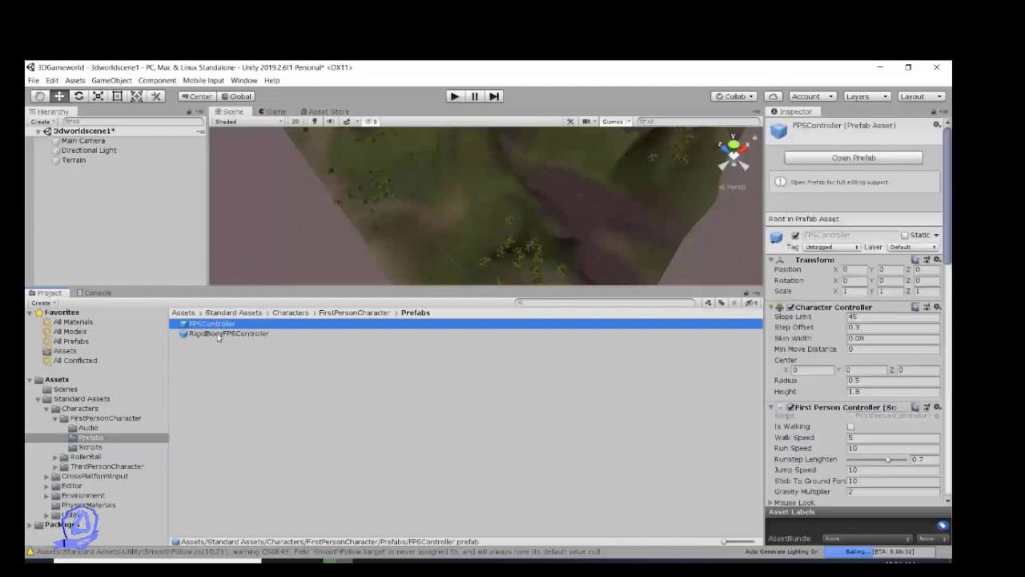
left_click(218, 334)
left_click(215, 328)
left_click(218, 334)
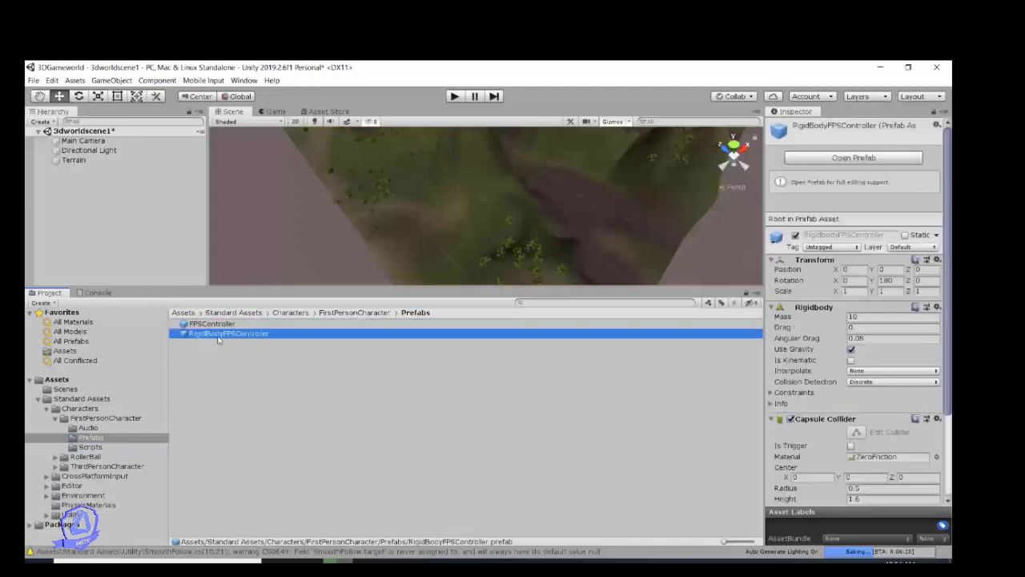
left_click_drag(229, 333, 424, 246)
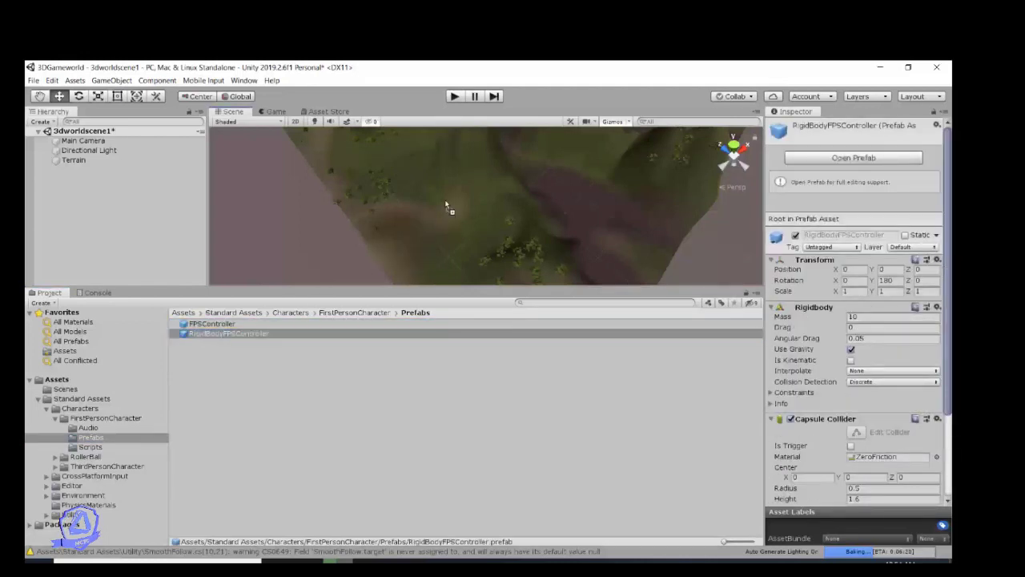
left_click_drag(446, 207, 445, 207)
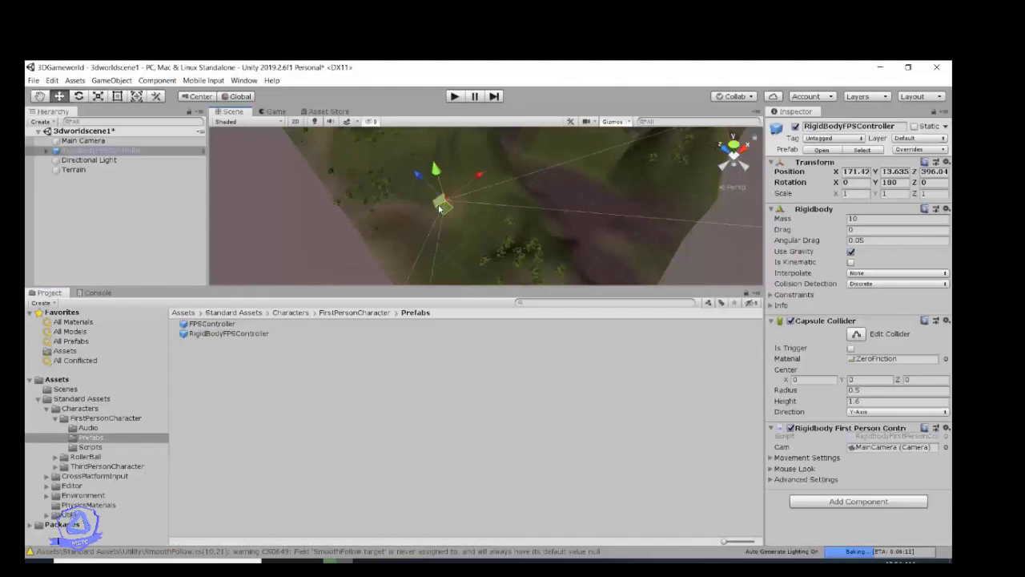
Raise the RigidBodyFPSController above the ground and shift it along the X axis to about X 149.69, Y 18.76
double_click(76, 151)
left_click_drag(439, 191, 459, 217, "alt")
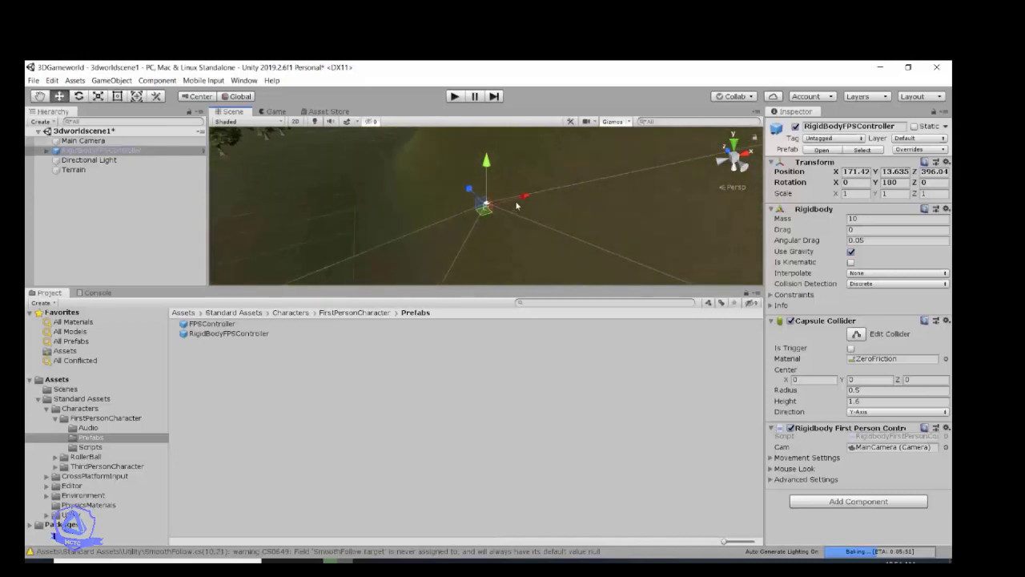
left_click_drag(488, 162, 488, 130)
left_click_drag(531, 169, 390, 199)
double_click(104, 151)
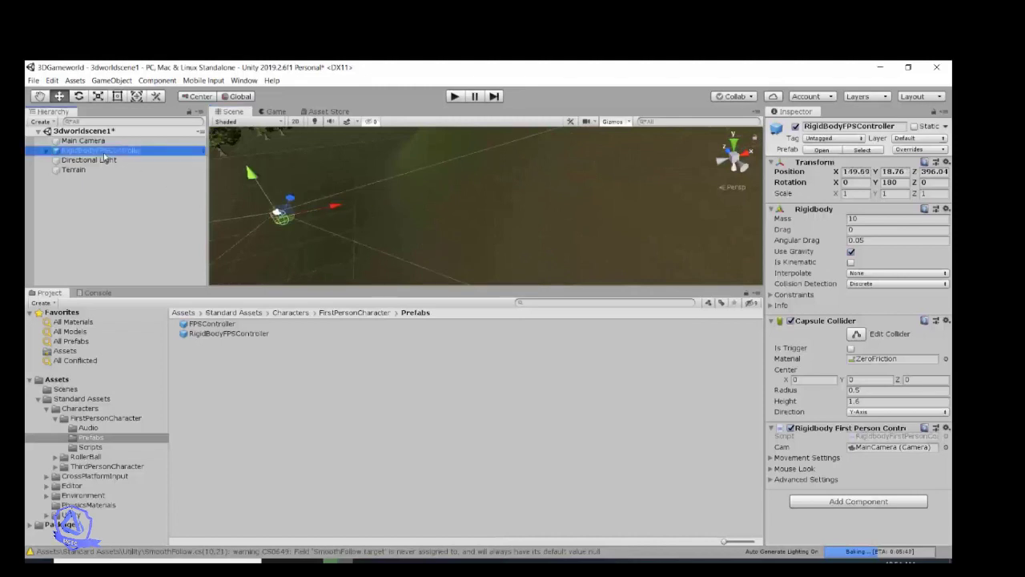
Frame the RigidBodyFPSController up close in the Scene view and enlarge the Scene view area
scroll(436, 240, "down", 8)
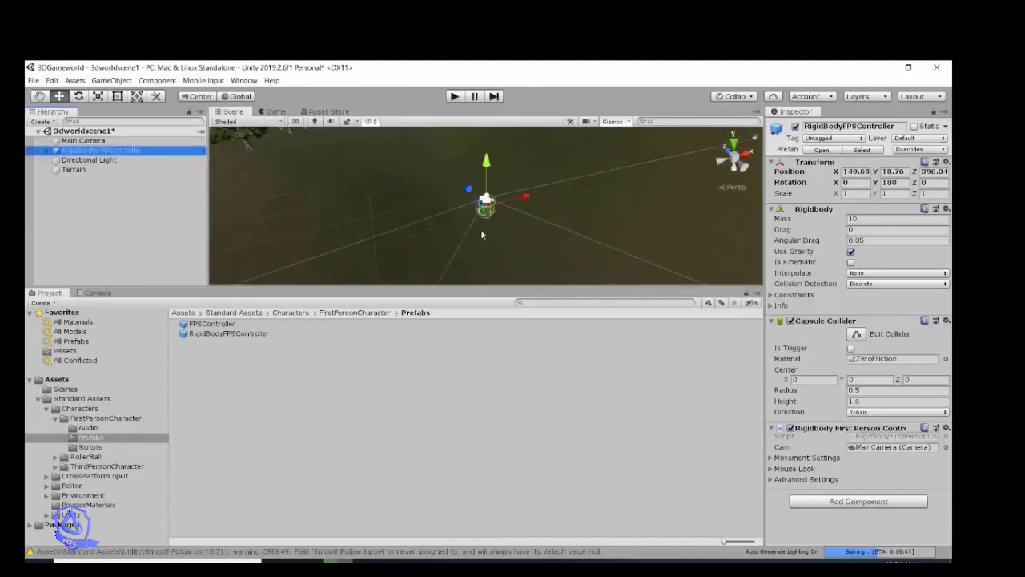
left_click_drag(583, 246, 560, 232, "alt")
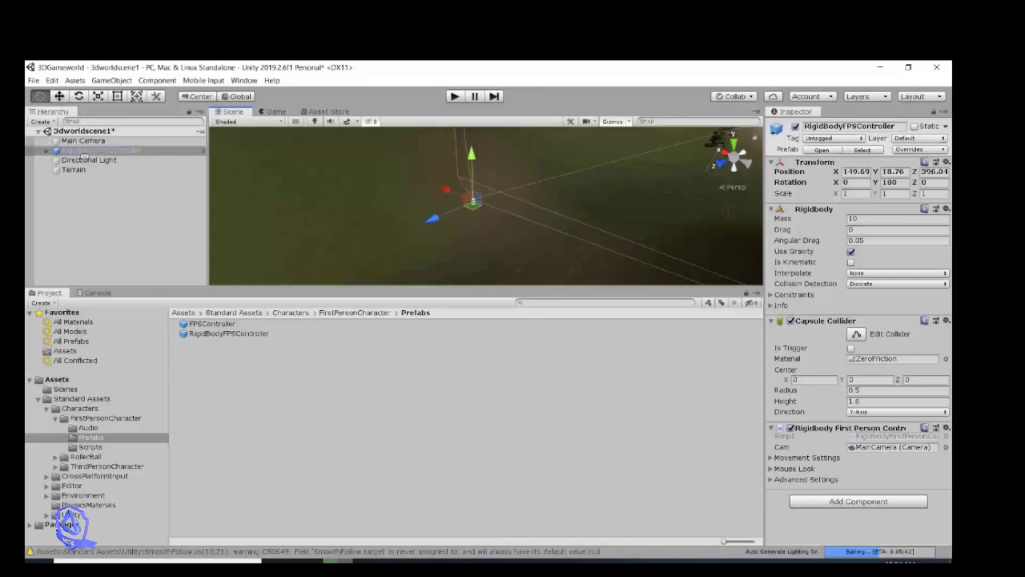
double_click(88, 159)
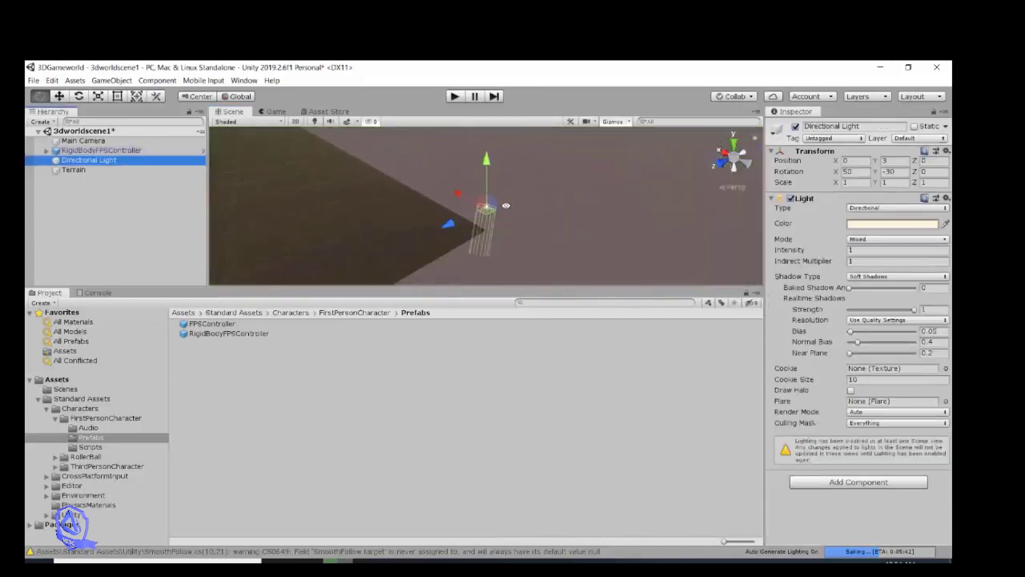
double_click(100, 151)
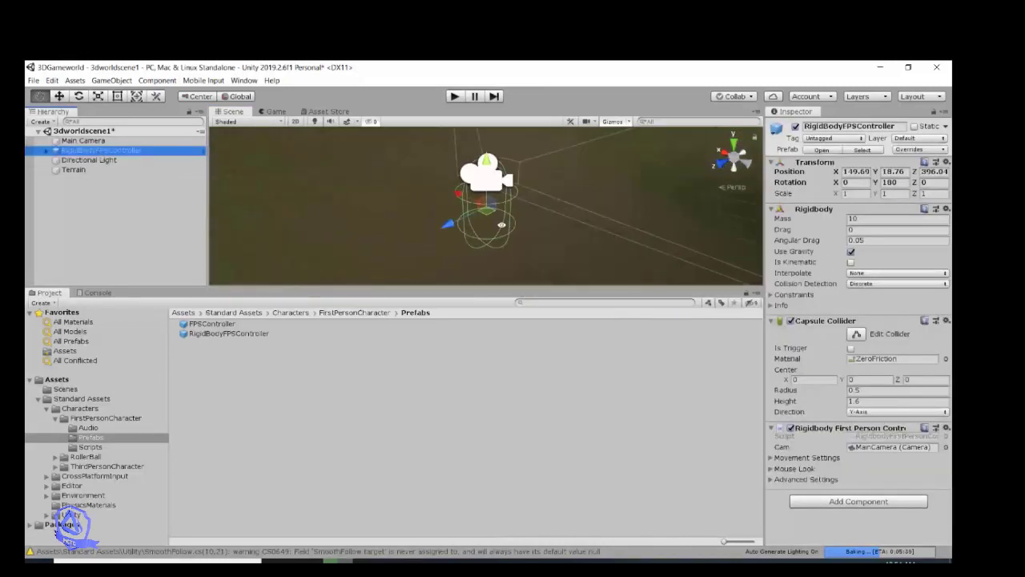
scroll(503, 225, "up", 3)
scroll(471, 222, "down", 5)
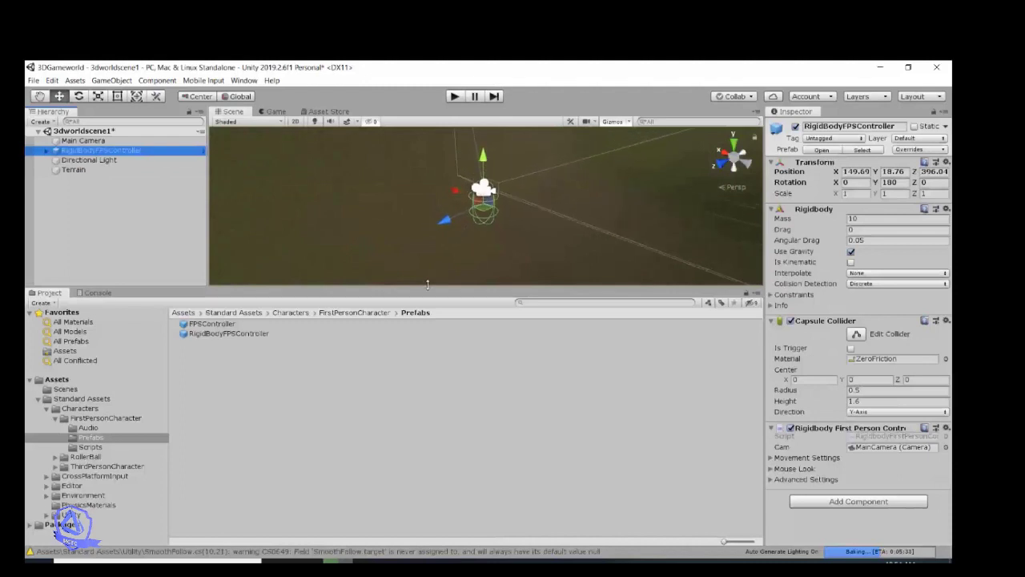
left_click_drag(430, 285, 653, 294)
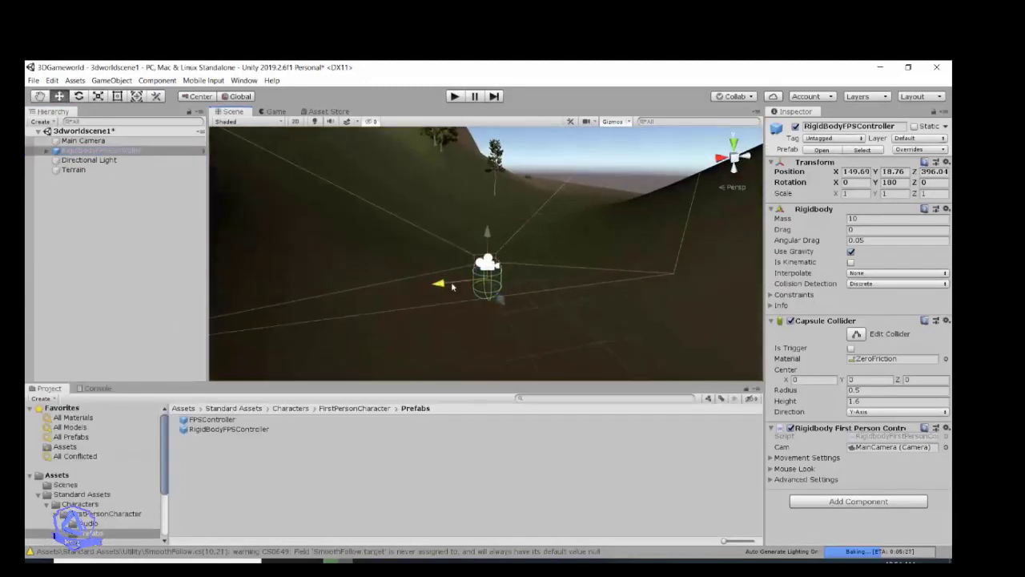
Move the RigidBodyFPSController along the valley to about X 147.57, Y 19.56, Z 393.47
left_click_drag(453, 283, 517, 279)
left_click_drag(553, 212, 555, 196)
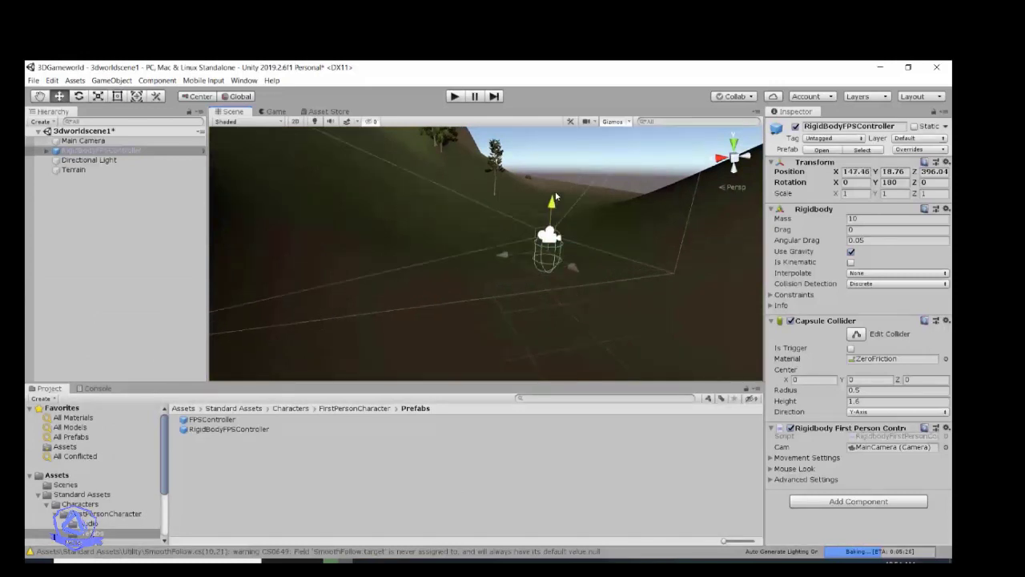
left_click_drag(500, 296, 524, 240, "alt")
mouse_move(450, 238)
left_mouse_down()
mouse_move(346, 260)
mouse_move(521, 236)
mouse_move(442, 247)
left_mouse_up()
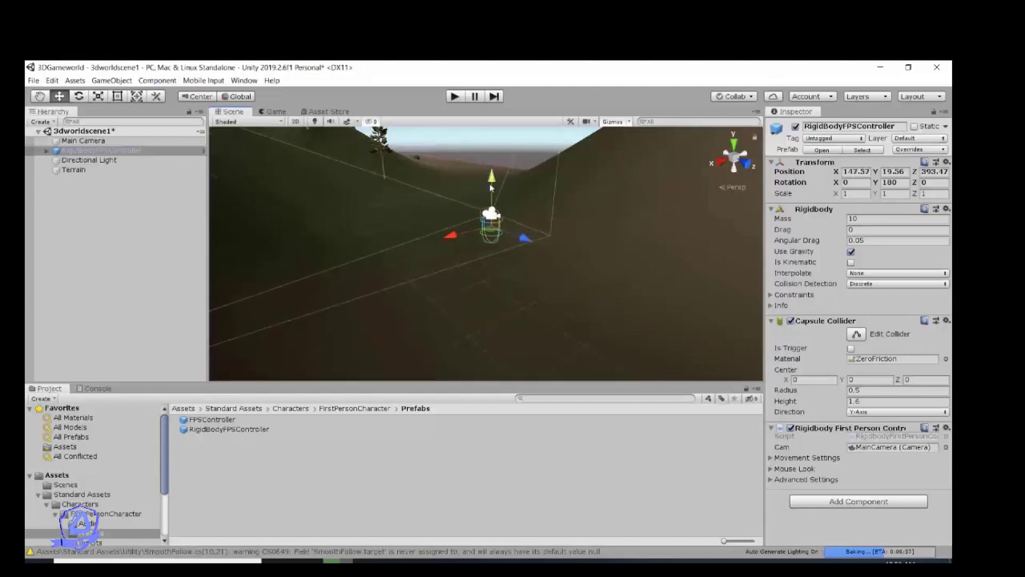
Lower the RigidBodyFPSController towards the ground and adjust its place to about X 148.05, Y 17.15, Z 393.56
left_click(492, 154)
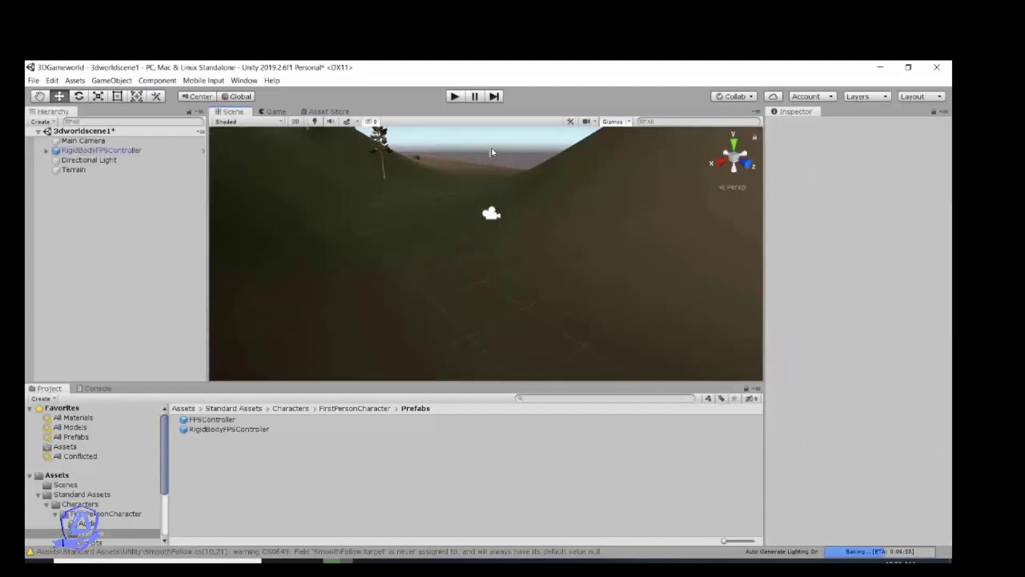
left_click(97, 151)
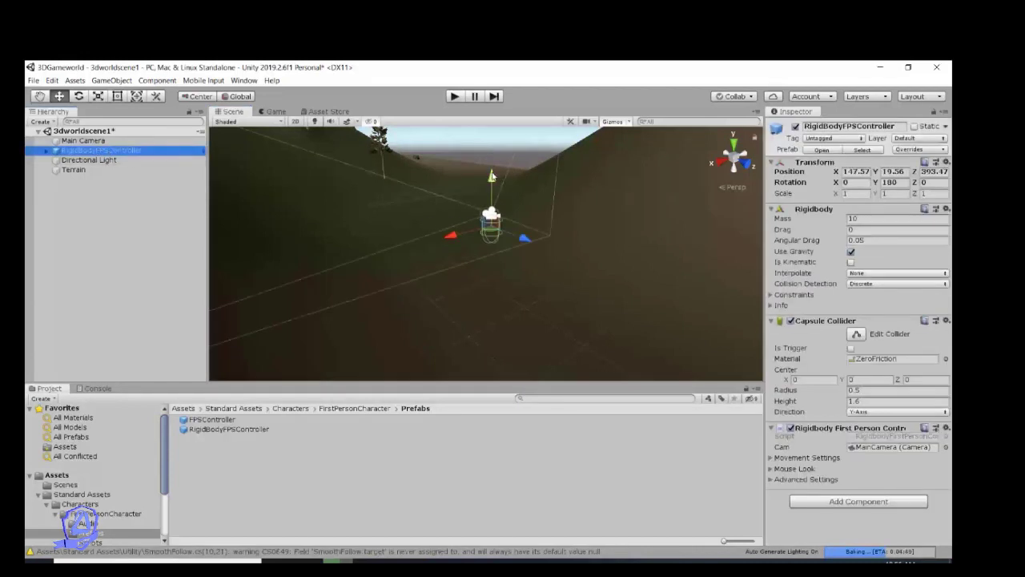
left_click_drag(492, 176, 497, 195)
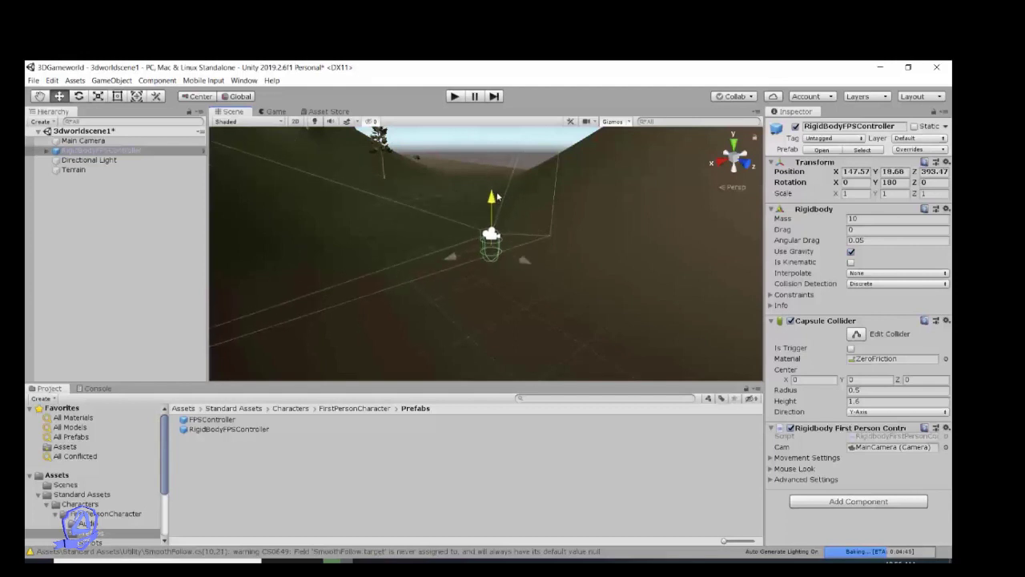
left_click_drag(526, 261, 500, 271)
left_click(431, 268)
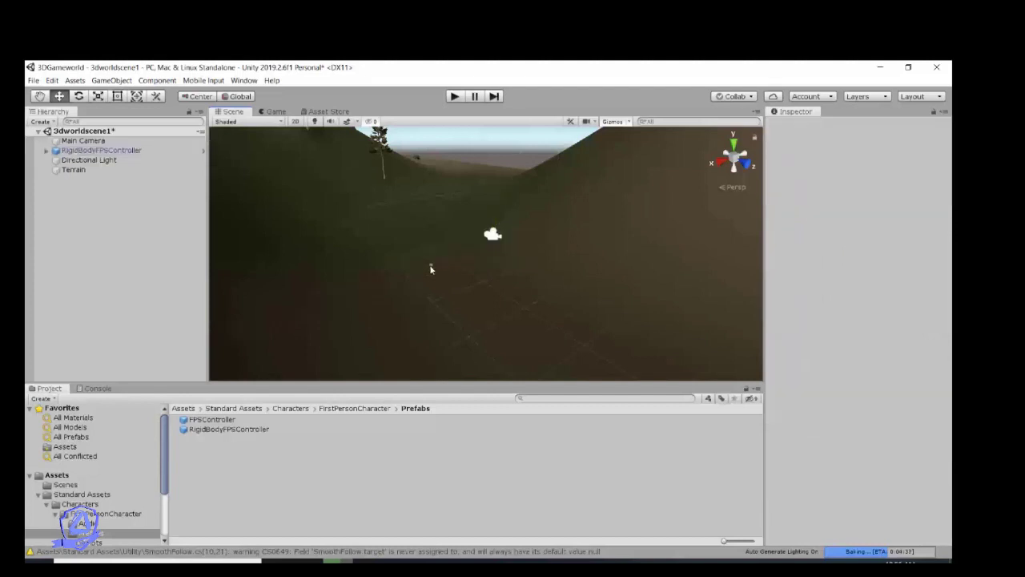
left_click(92, 150)
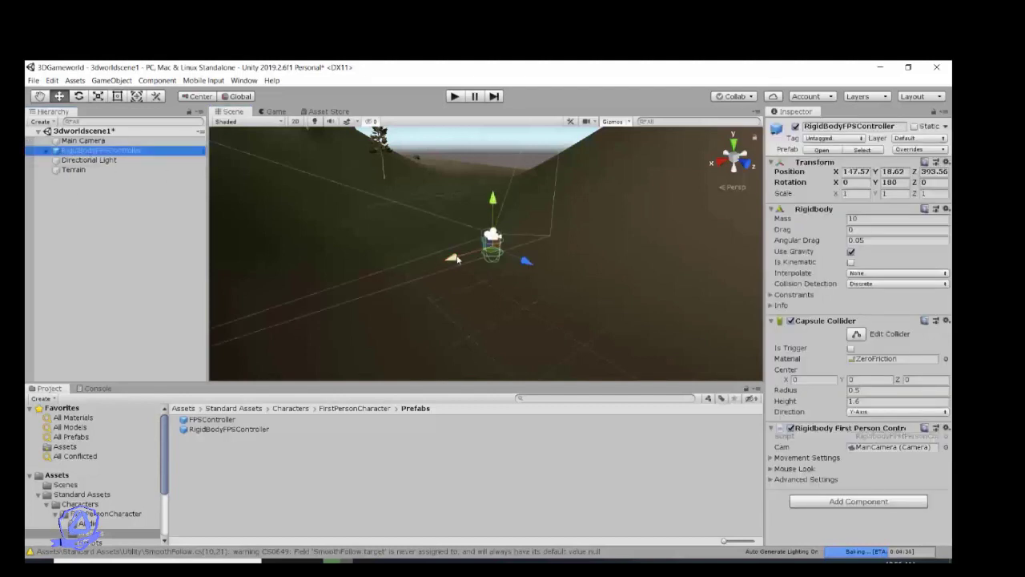
mouse_move(454, 258)
left_mouse_down()
mouse_move(432, 264)
mouse_move(445, 260)
left_mouse_up()
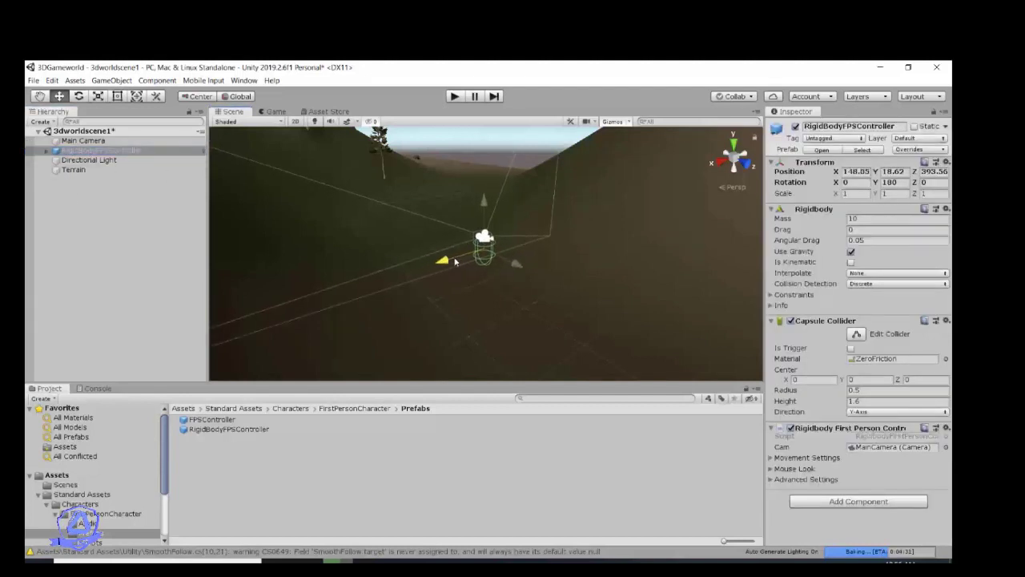
left_click_drag(486, 206, 494, 239)
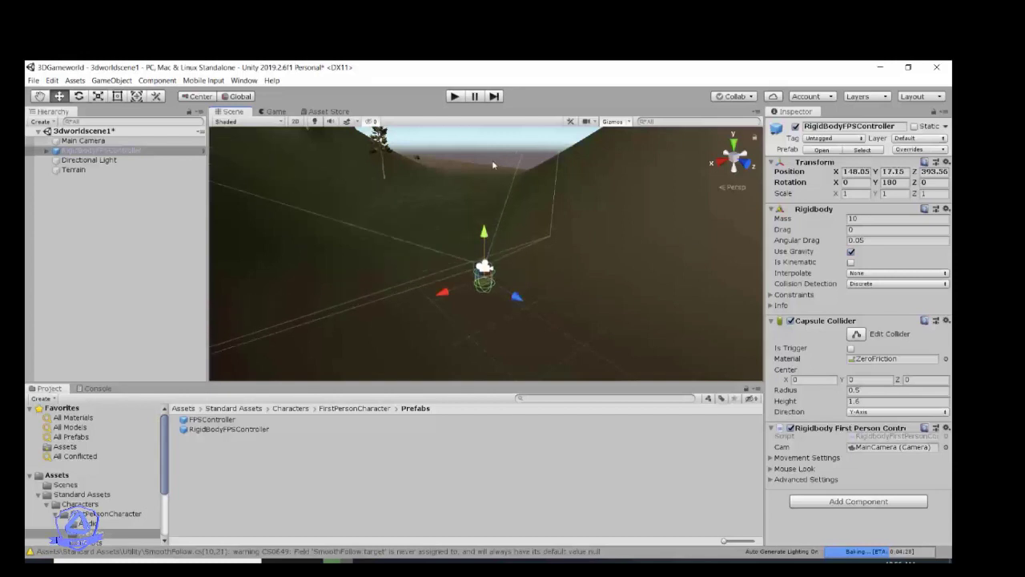
Run the game and test the first-person character by walking forward and sideways among the trees and jumping
left_click(455, 96)
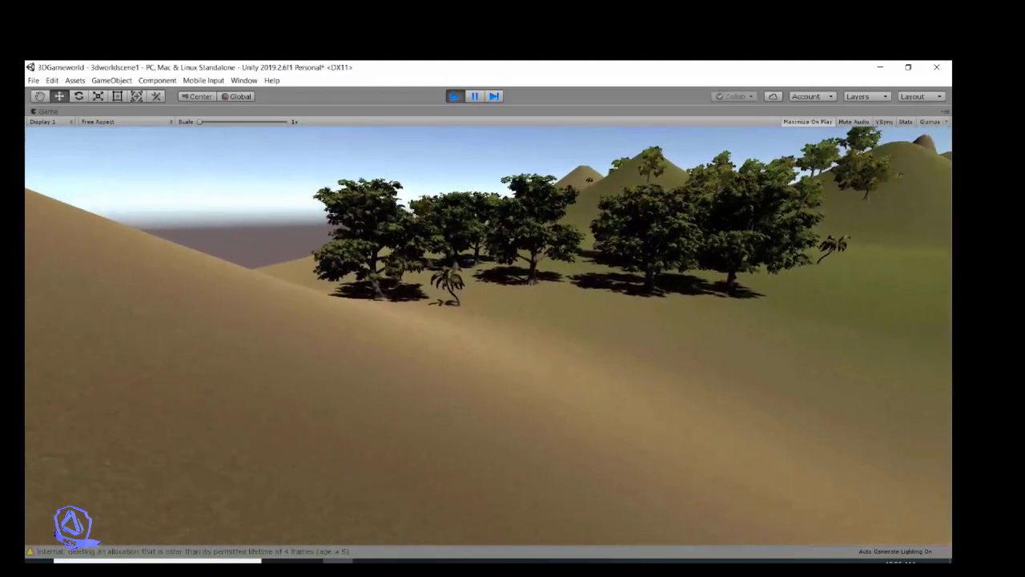
key("w")
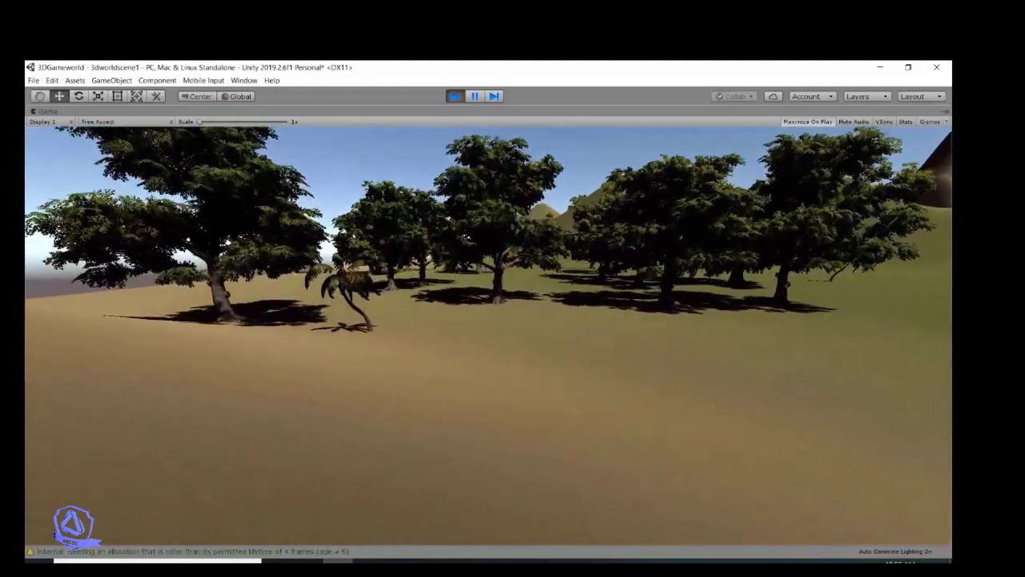
key("w")
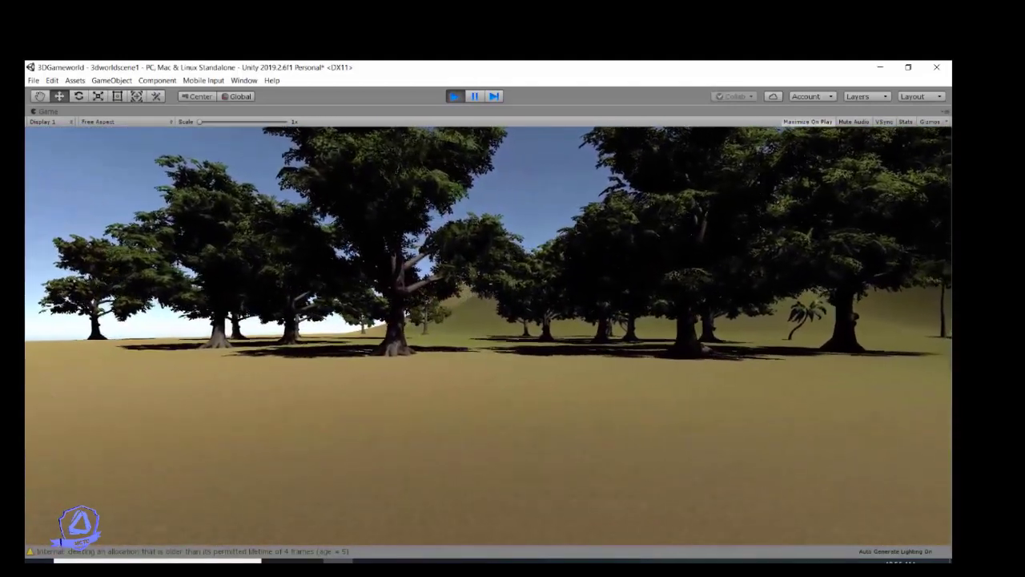
key("a")
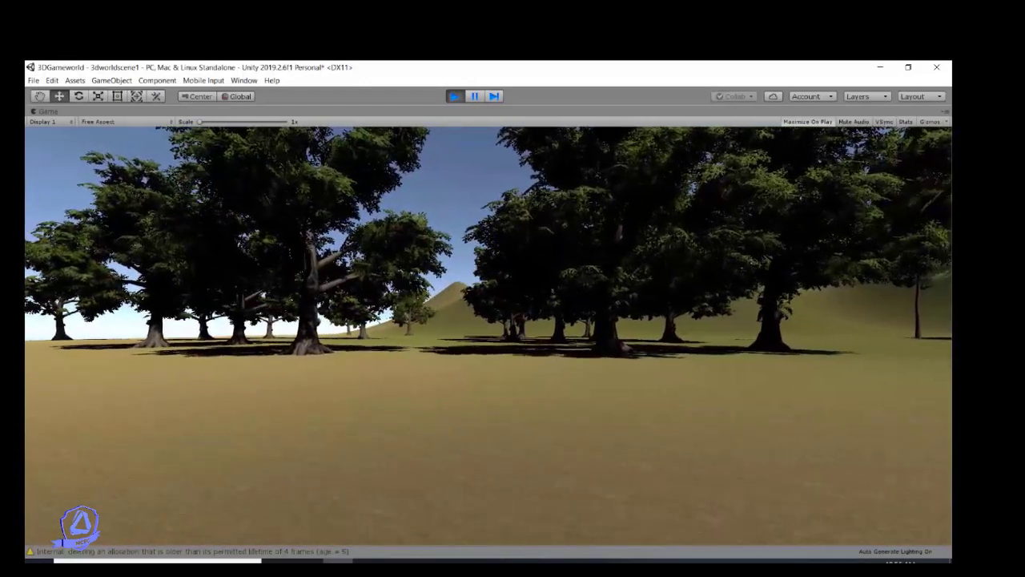
key("a")
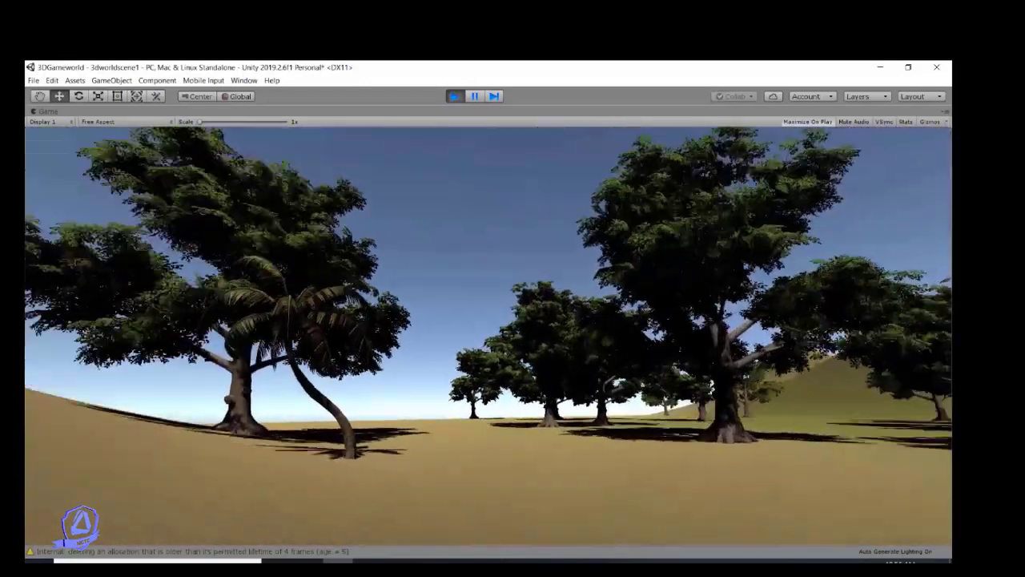
key("d")
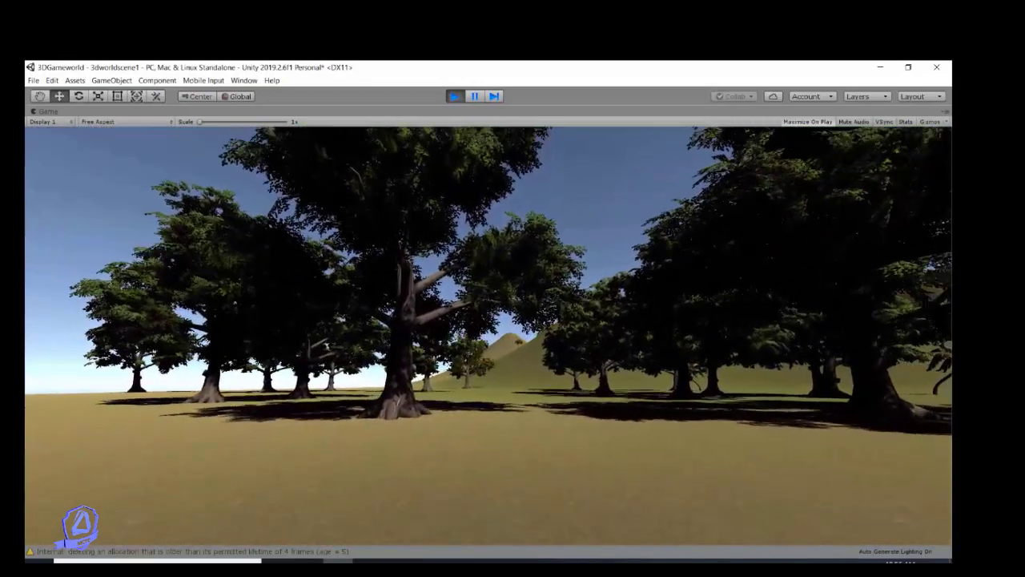
key("w")
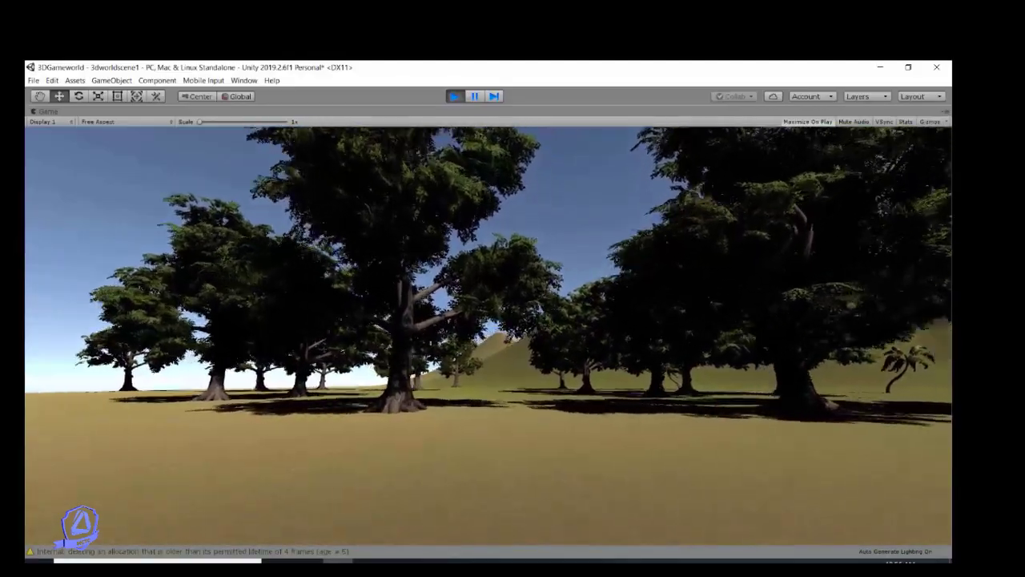
key("w")
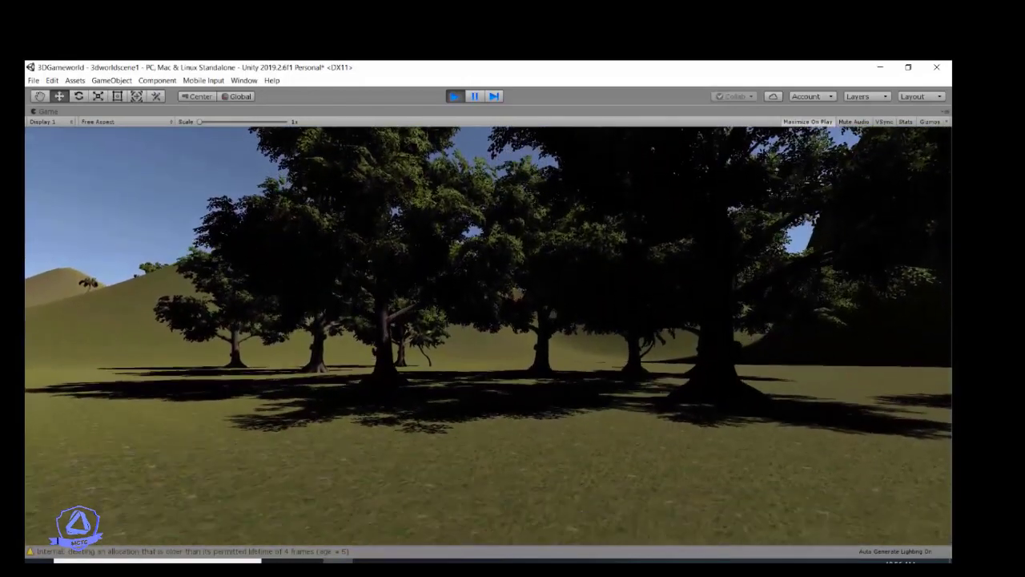
key("space")
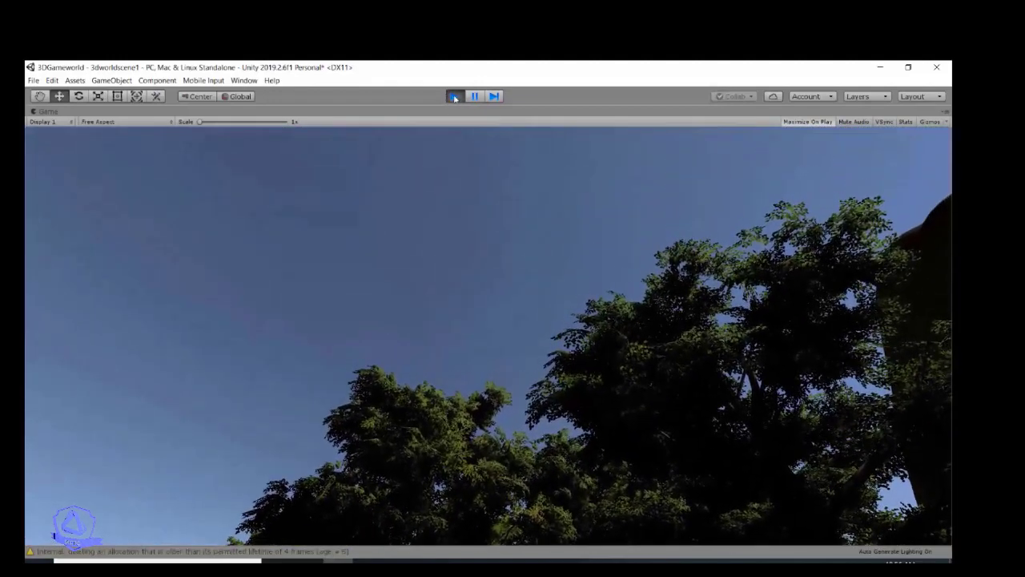
Stop the test run and add a Wind Zone object to the scene
left_click(454, 96)
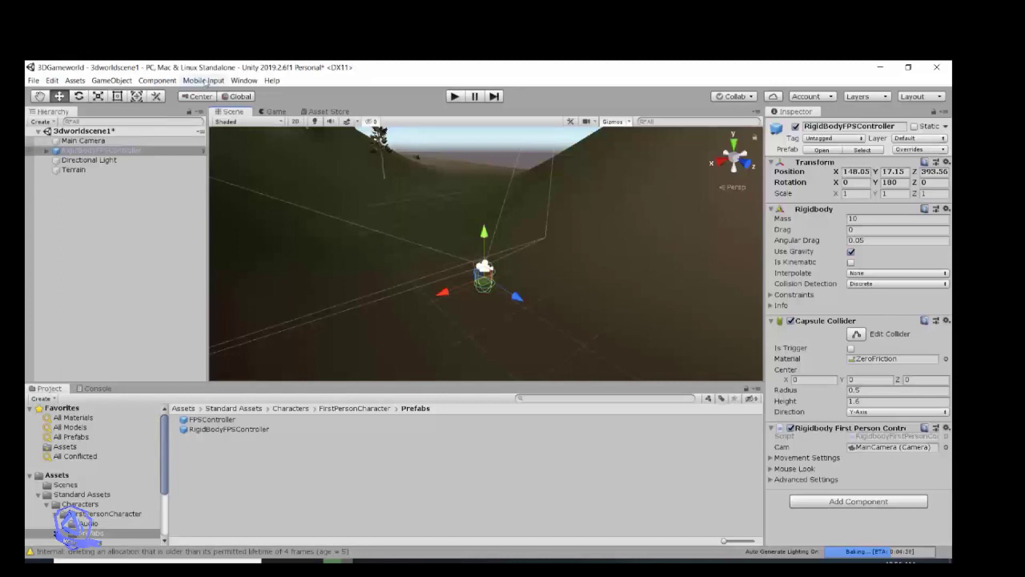
left_click(244, 81)
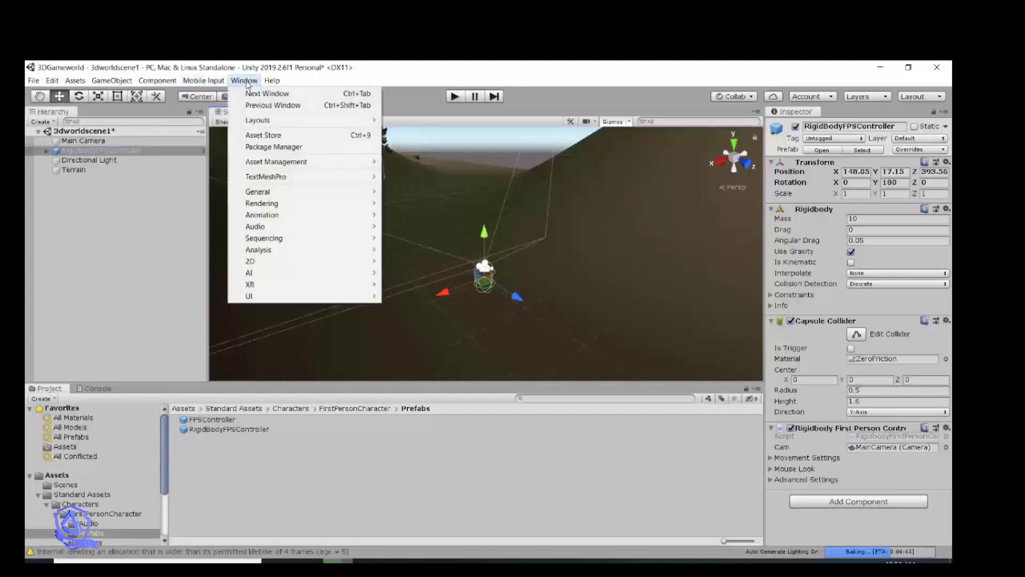
mouse_move(97, 82)
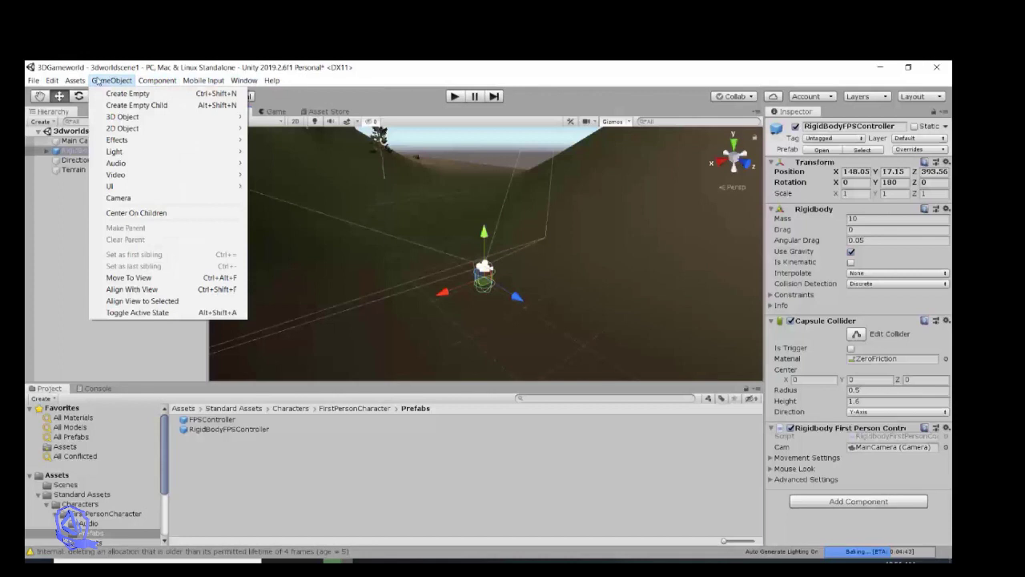
mouse_move(124, 116)
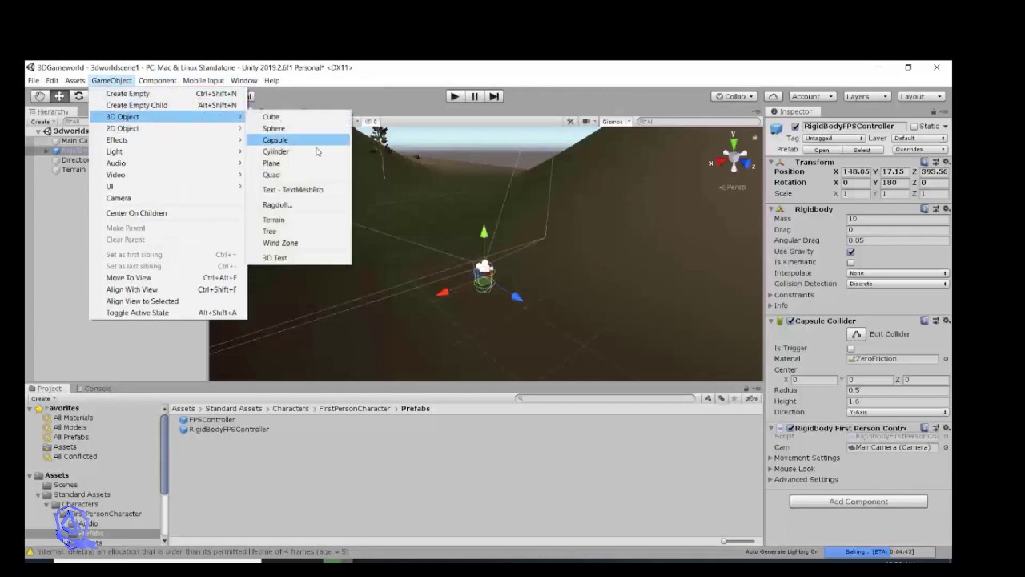
left_click(325, 244)
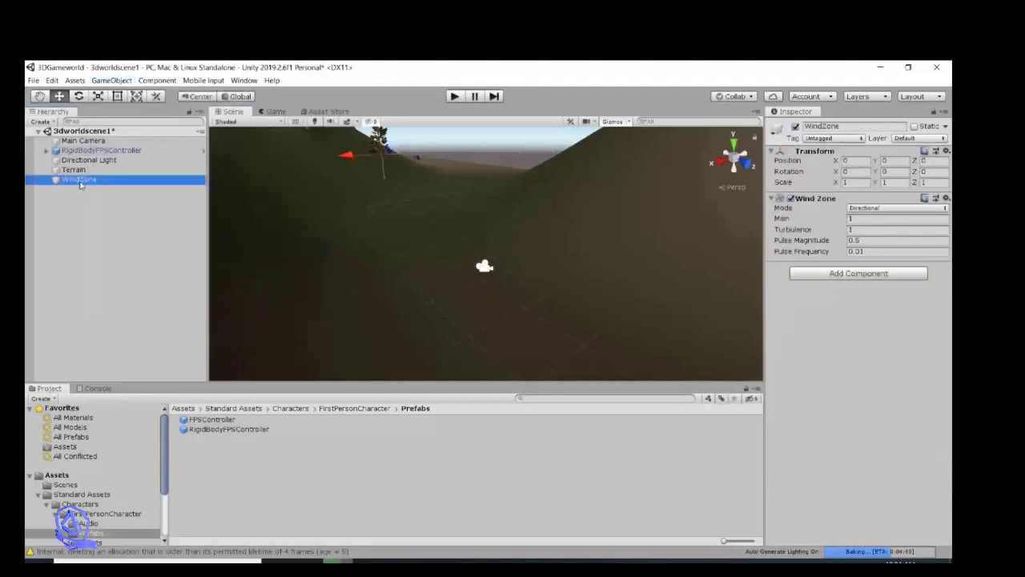
Frame the WindZone and move it to about X 19.92, Y 5.41, Z 0 beside the terrain's corner
double_click(80, 181)
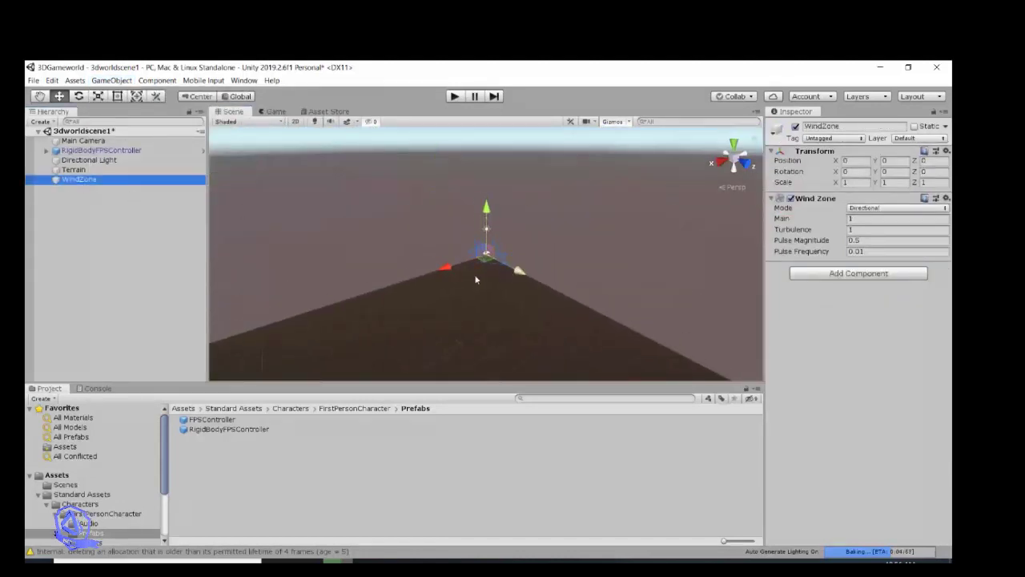
left_click_drag(476, 279, 453, 219, "alt")
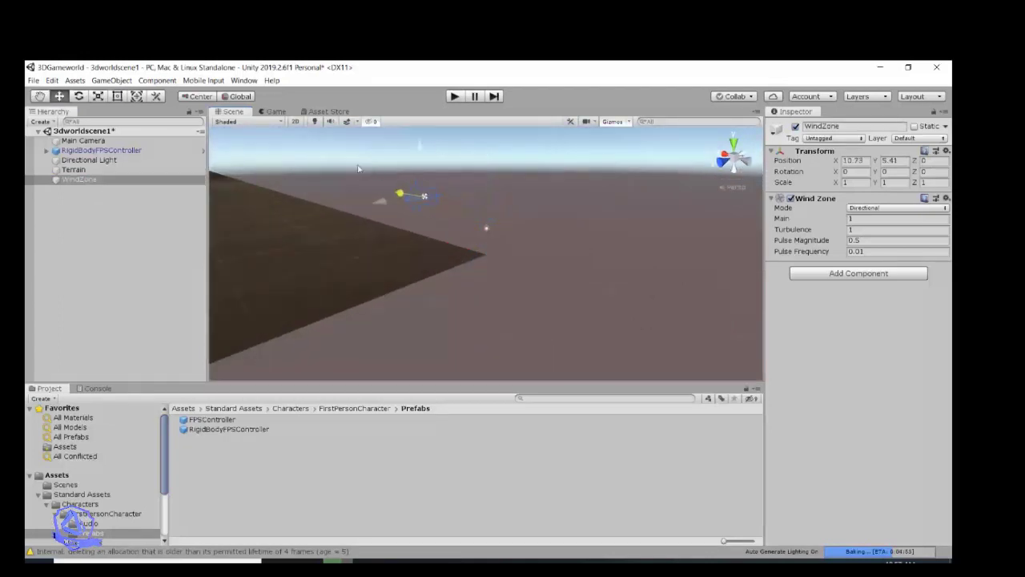
double_click(89, 179)
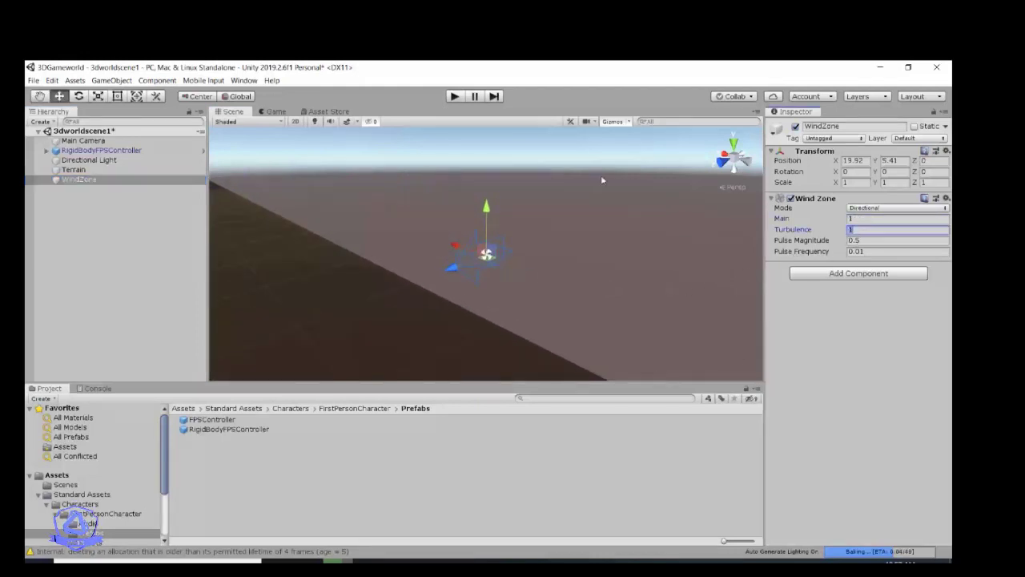
Run the game and walk the character through the valley towards the trees to examine how the wind moves them
left_click(453, 95)
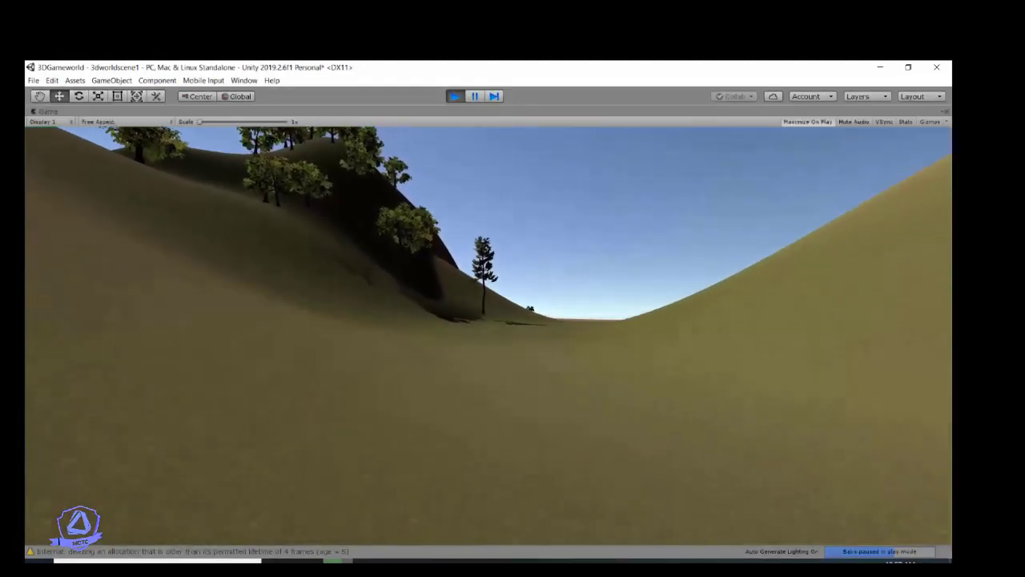
key("w")
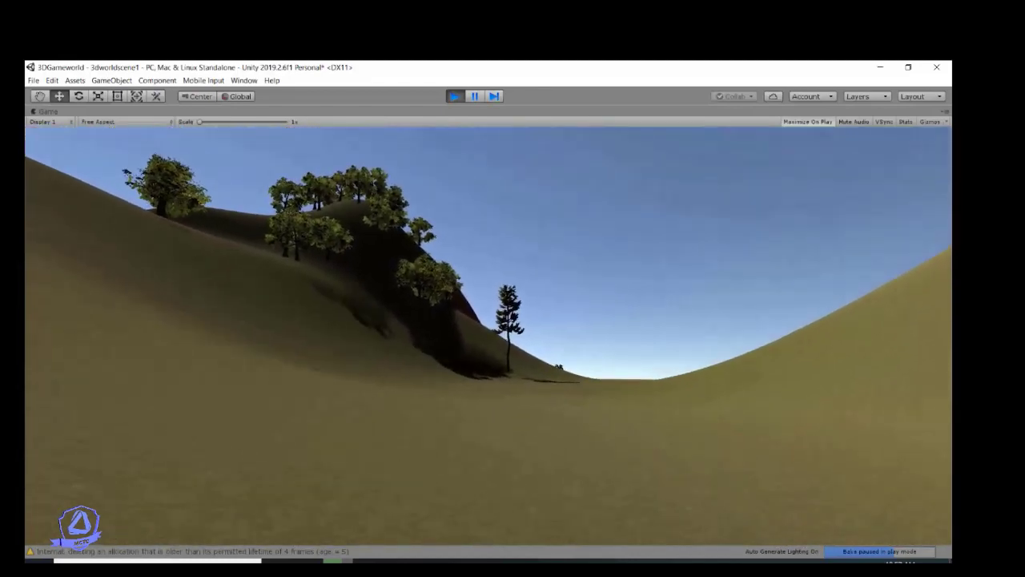
key("w")
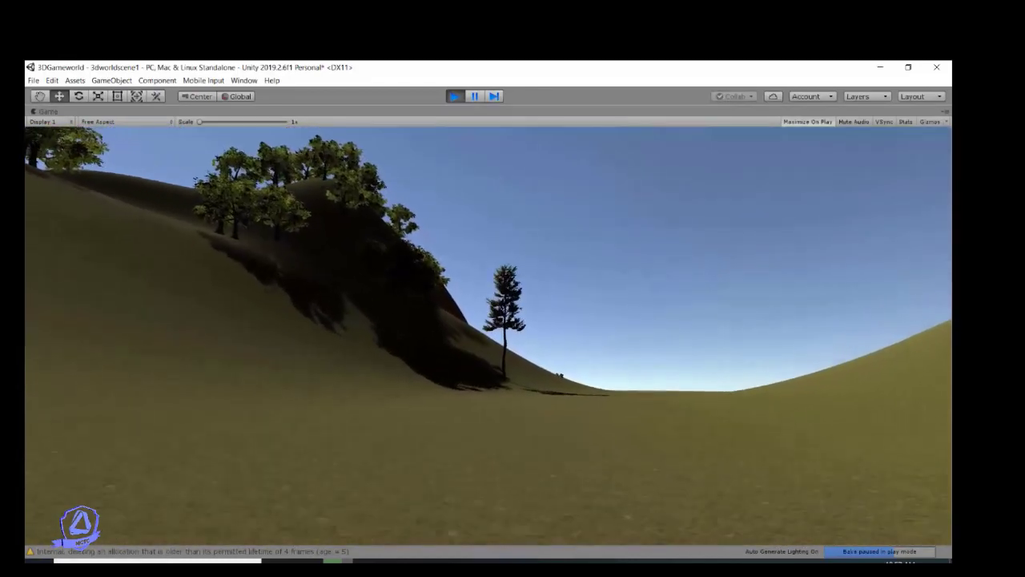
key("w")
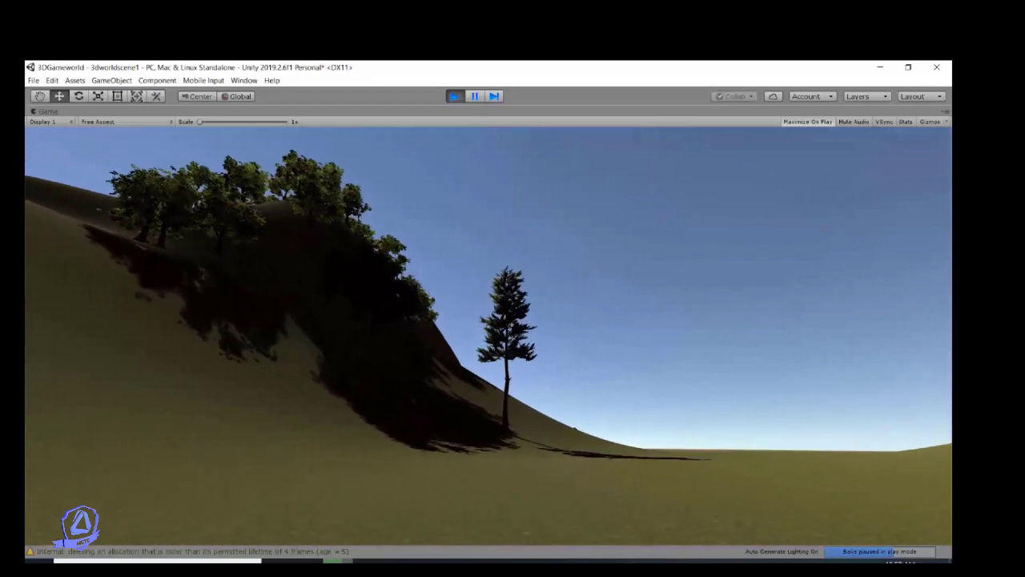
key("w")
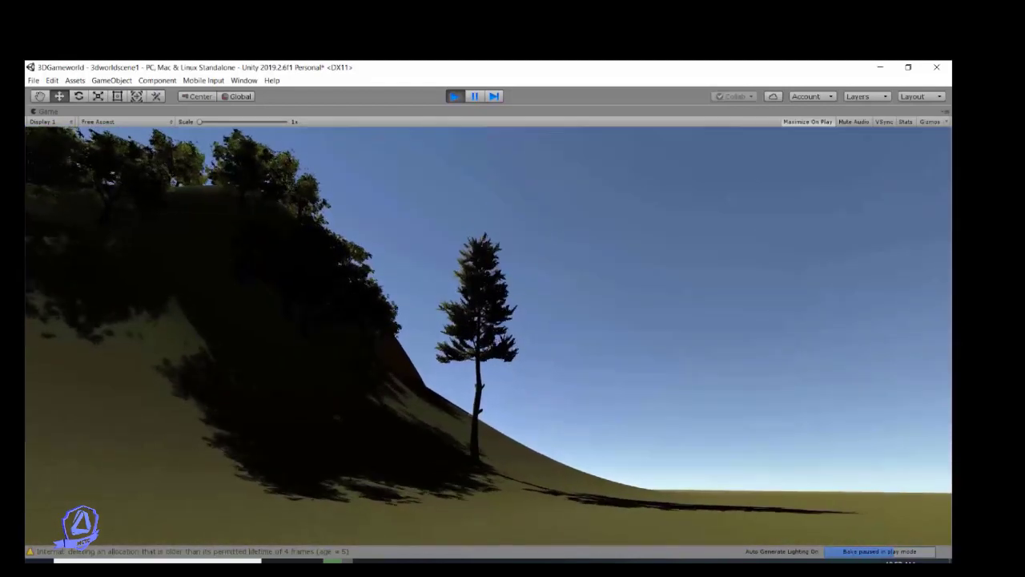
key("w")
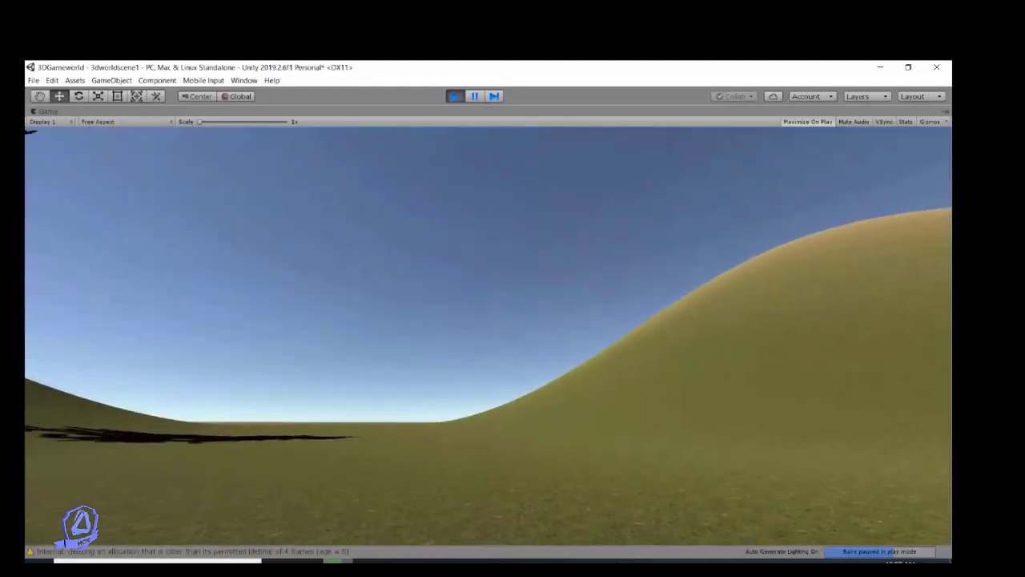
key("w")
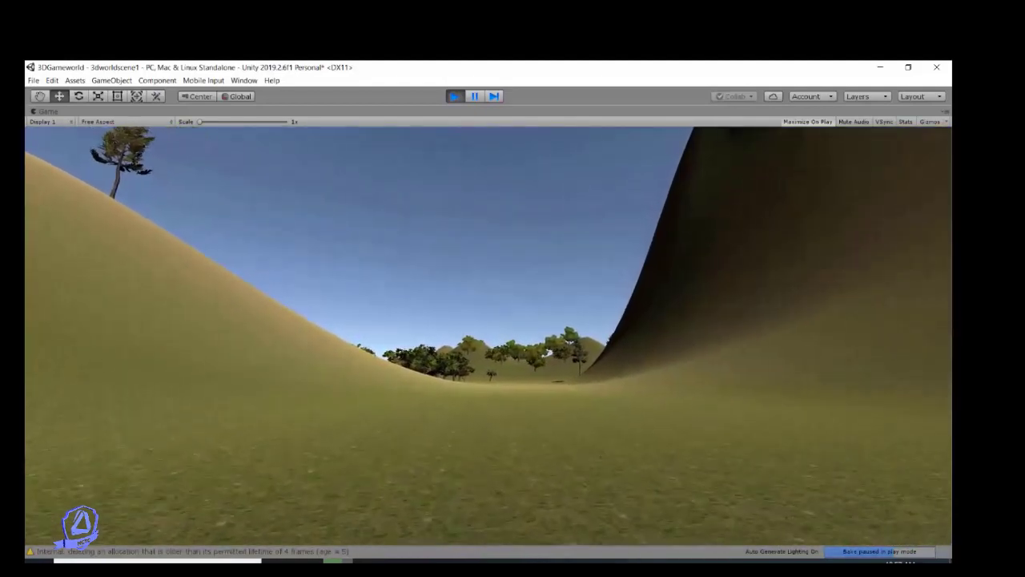
key("w")
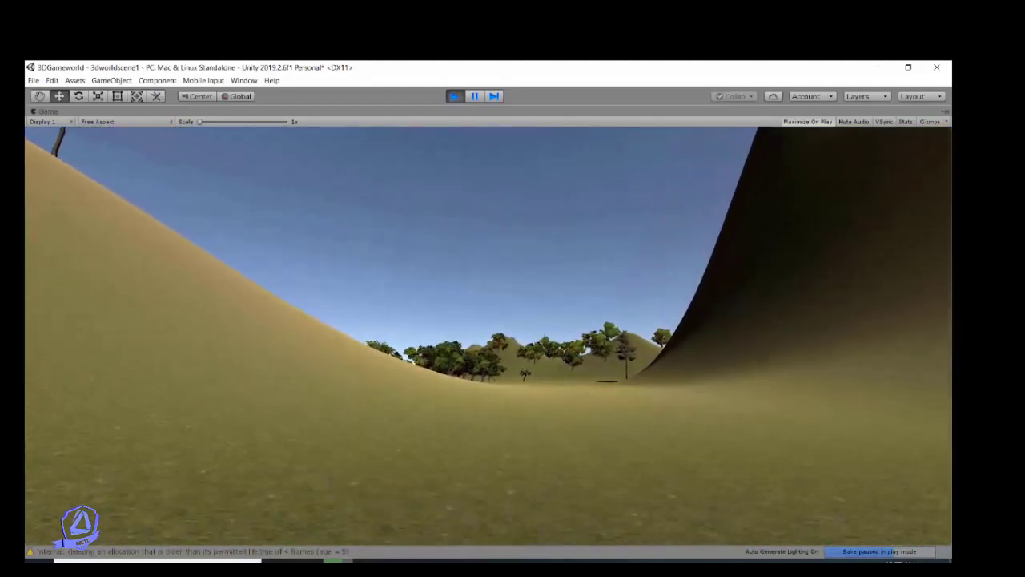
key("w")
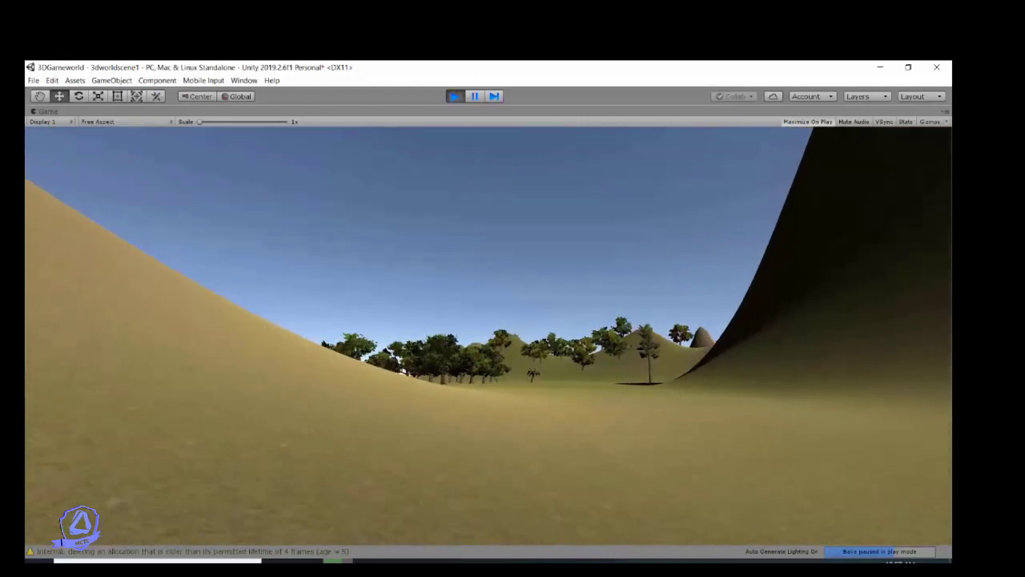
key("w")
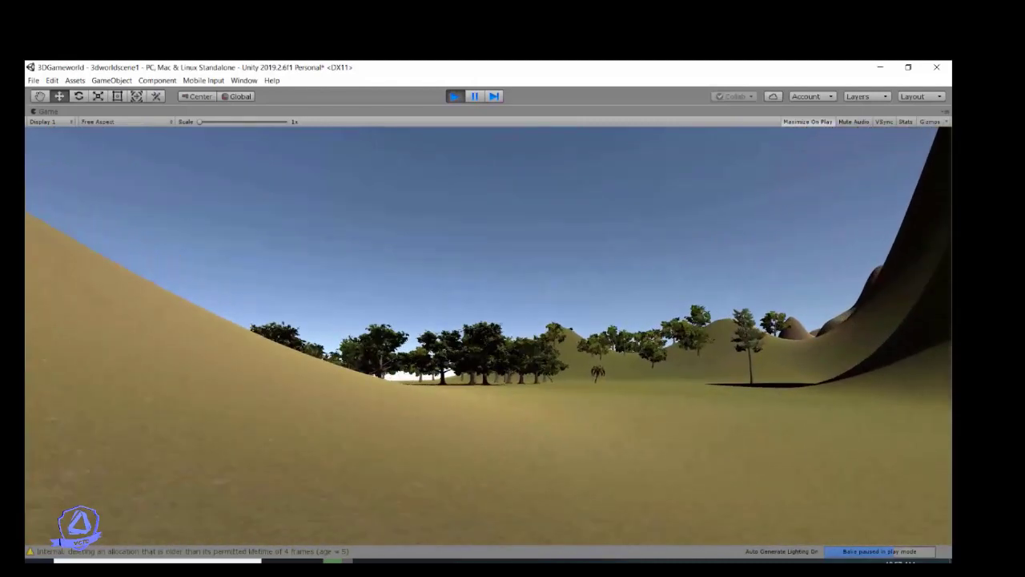
key("w")
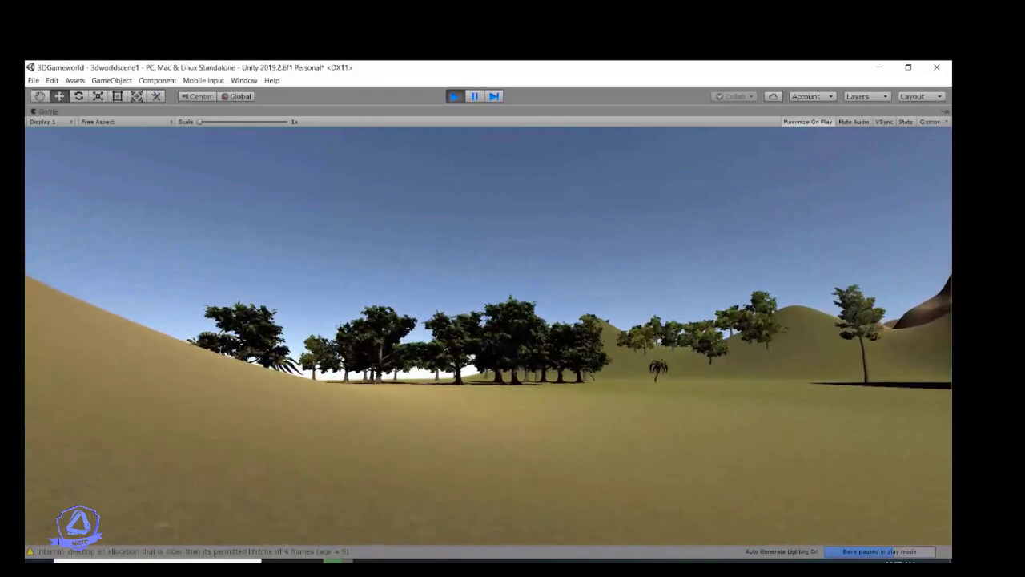
key("w")
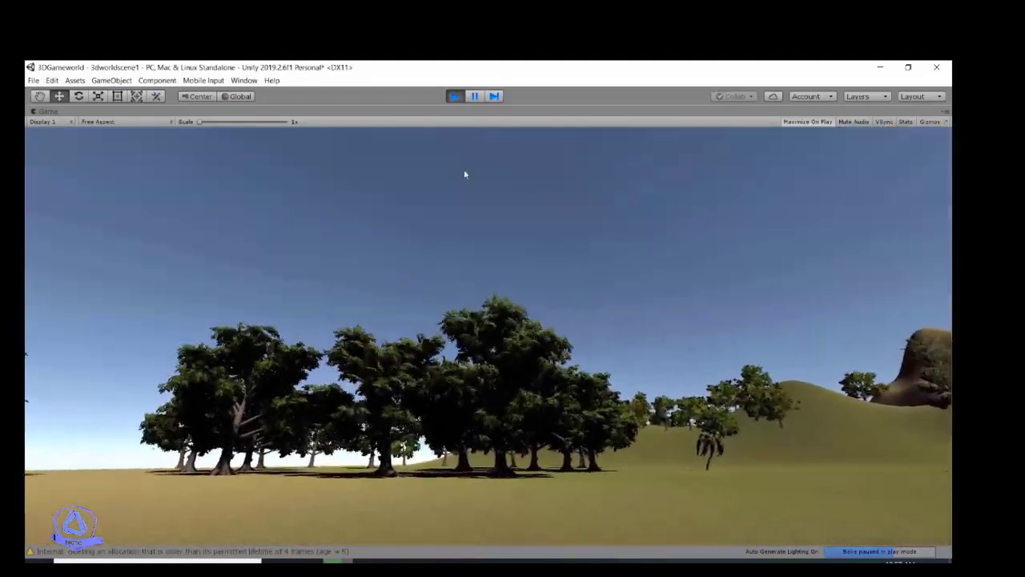
Set the WindZone's Main and Turbulence to 2, and test the stronger wind by walking up to the trees in a game run
key("ctrl+p")
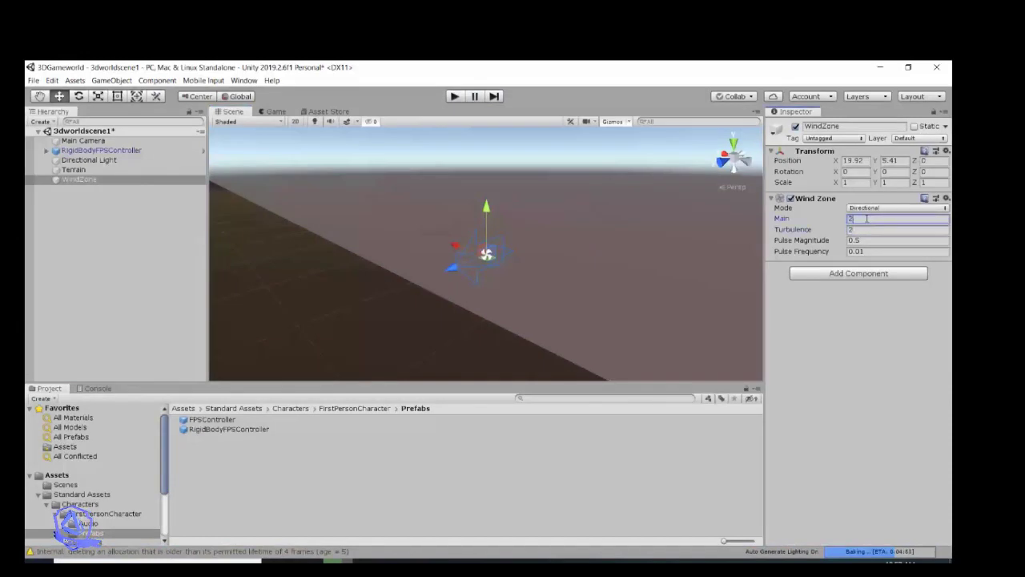
left_click(455, 96)
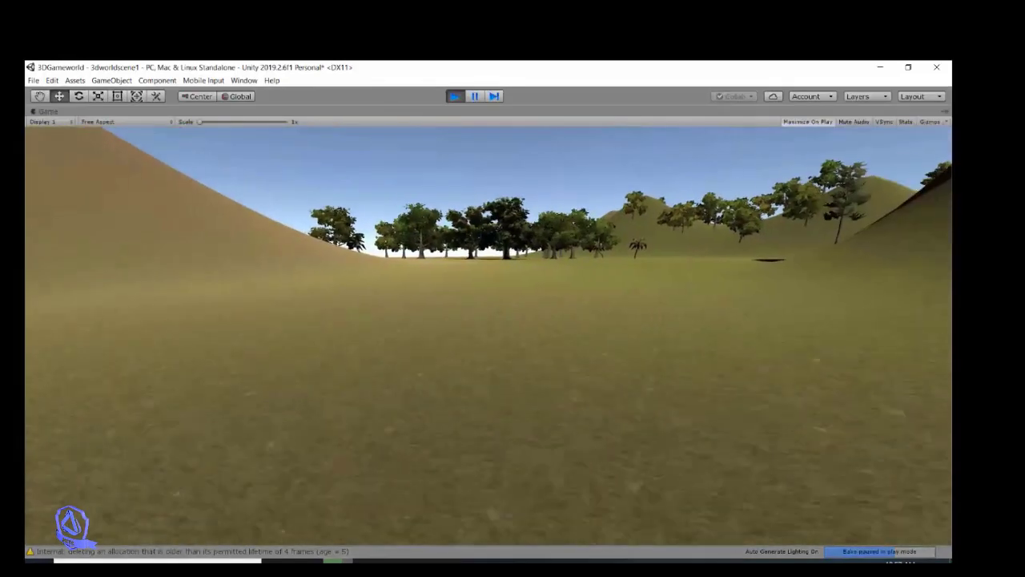
key("w")
key("w")
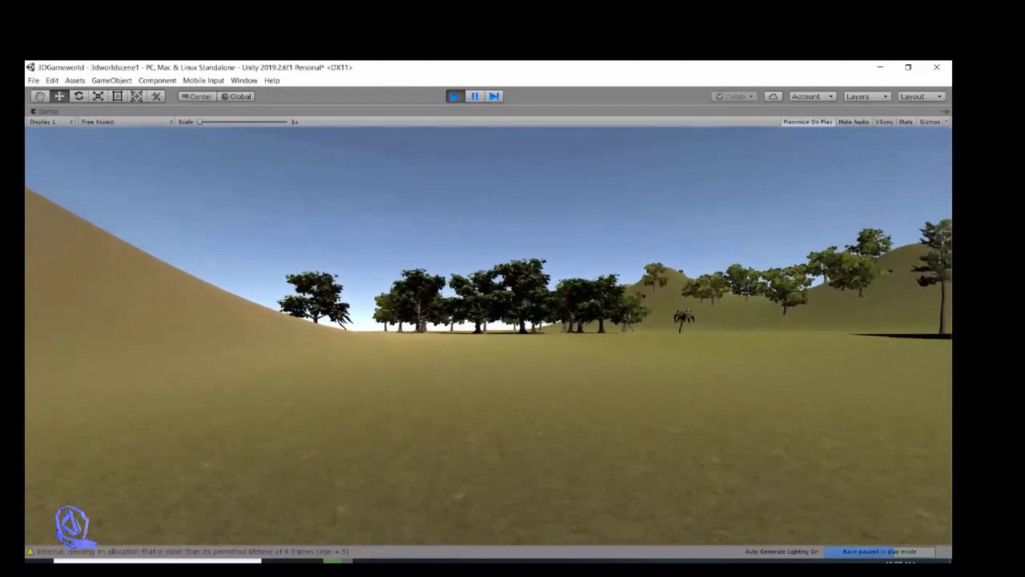
key("w")
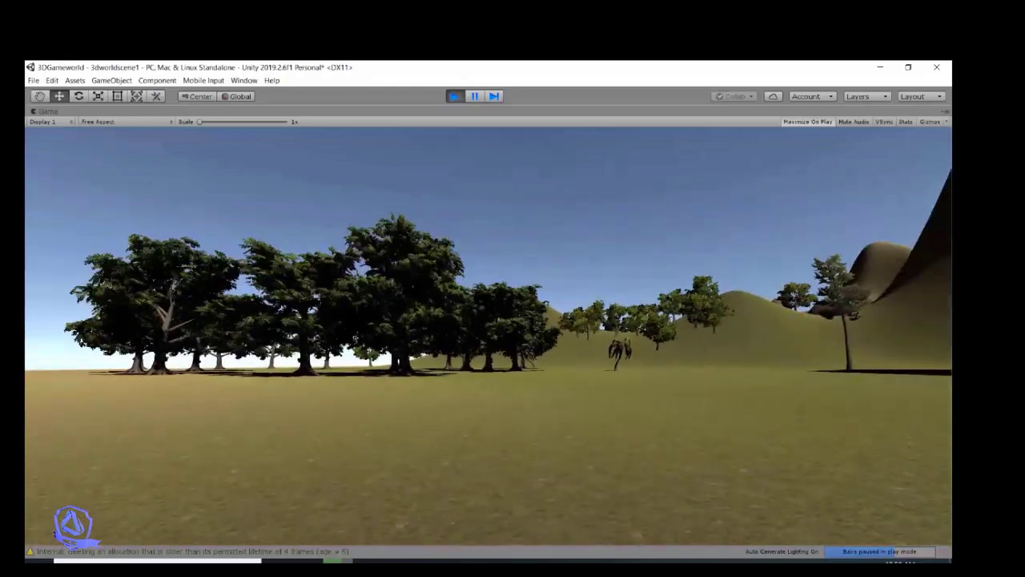
key("w")
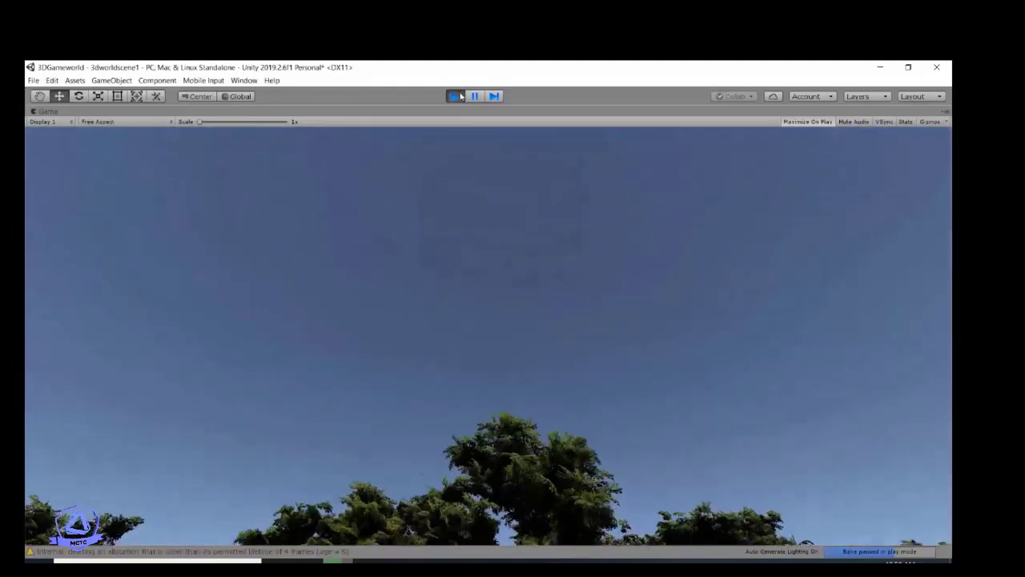
left_click(454, 96)
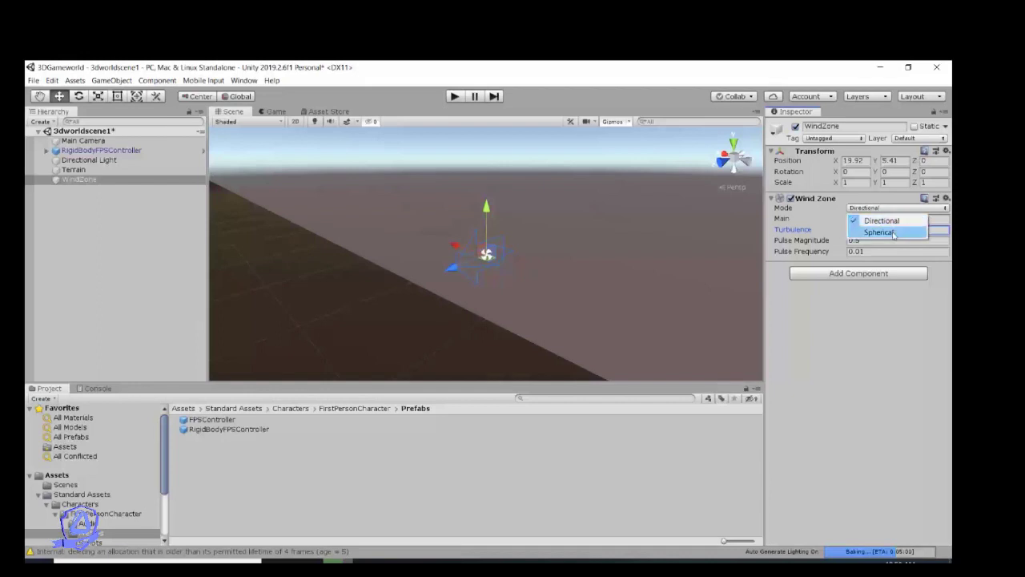
Switch the WindZone to Spherical mode and move it along the terrain's edge to about Z 50.8
left_click(880, 232)
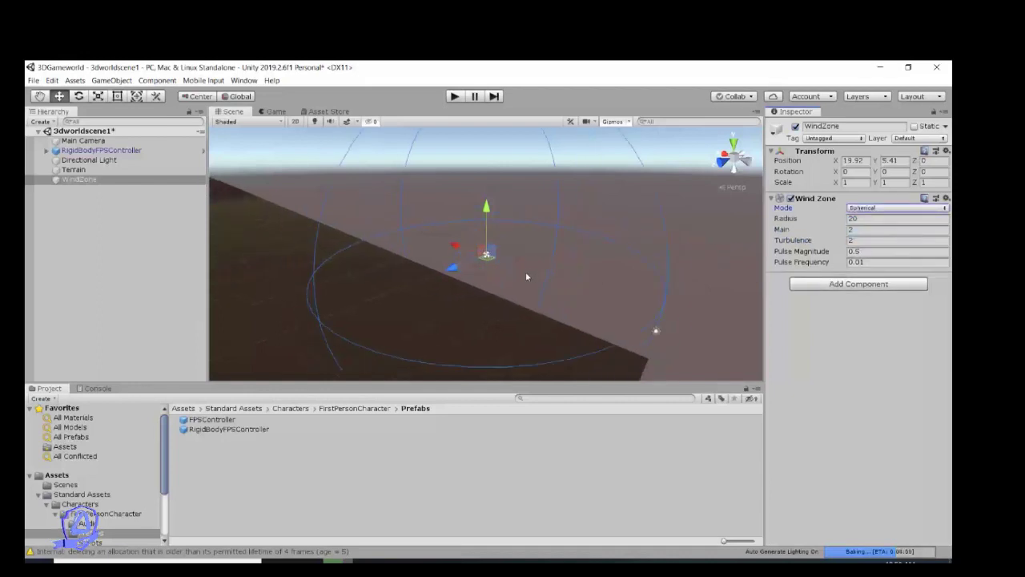
scroll(526, 271, "down", 5)
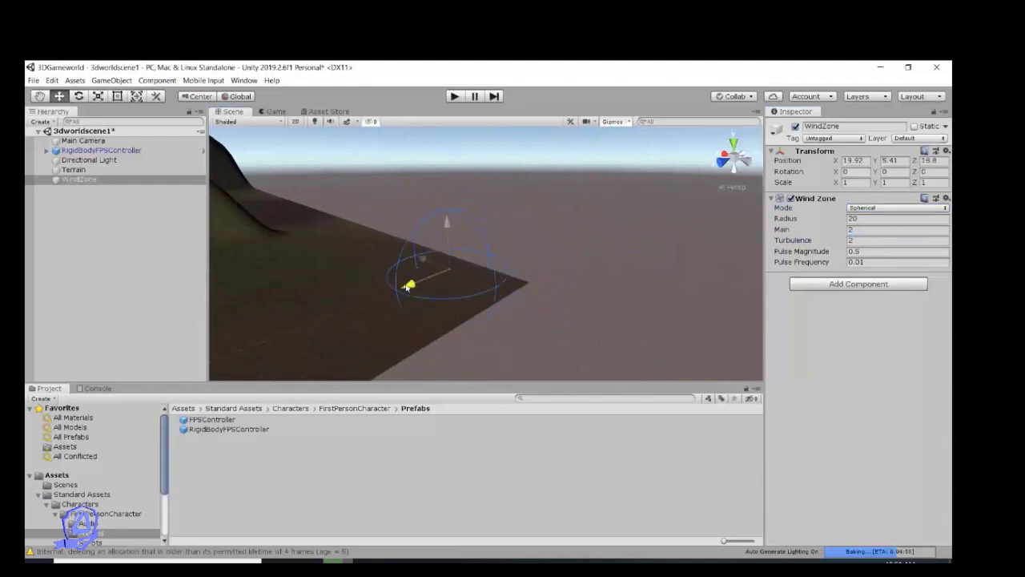
scroll(362, 299, "down", 8)
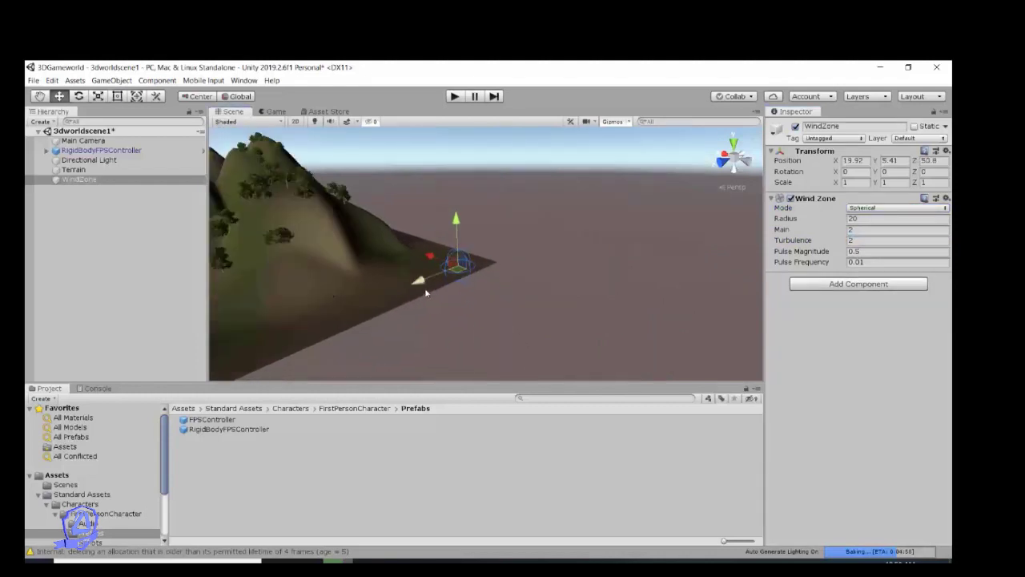
scroll(416, 291, "down", 3)
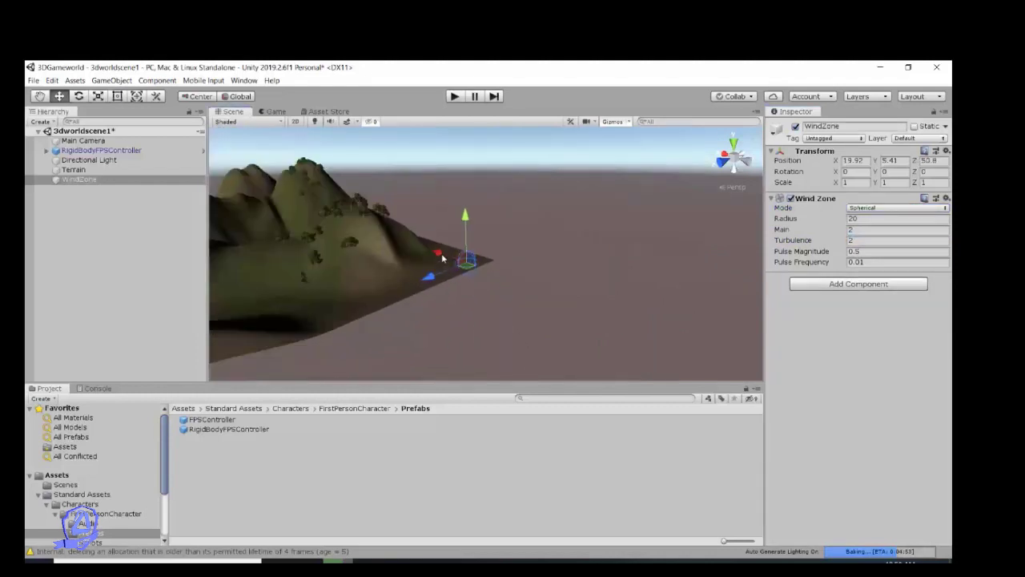
scroll(317, 228, "down", 3)
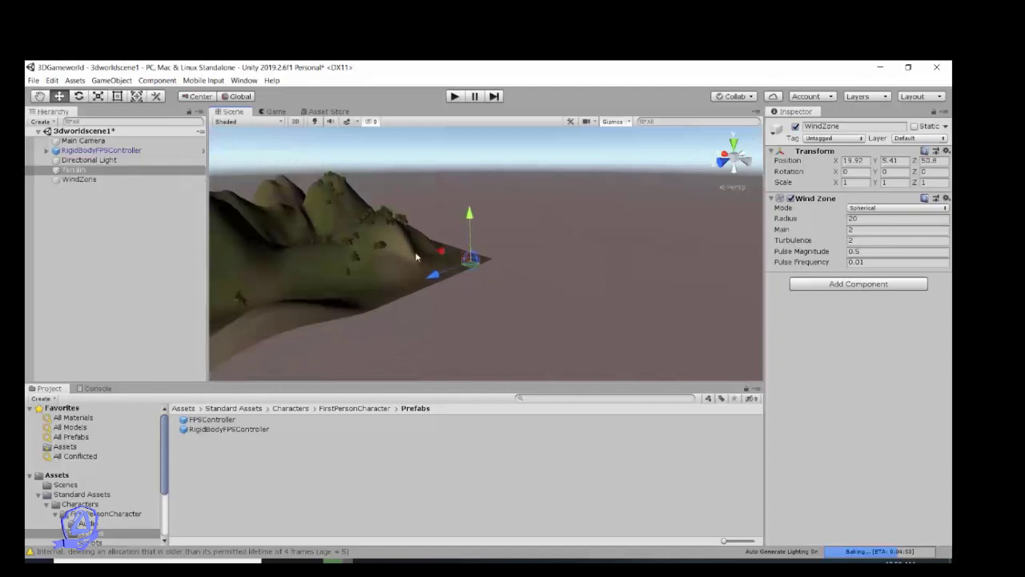
Reselect the WindZone and set its mode to Directional
left_click(427, 249)
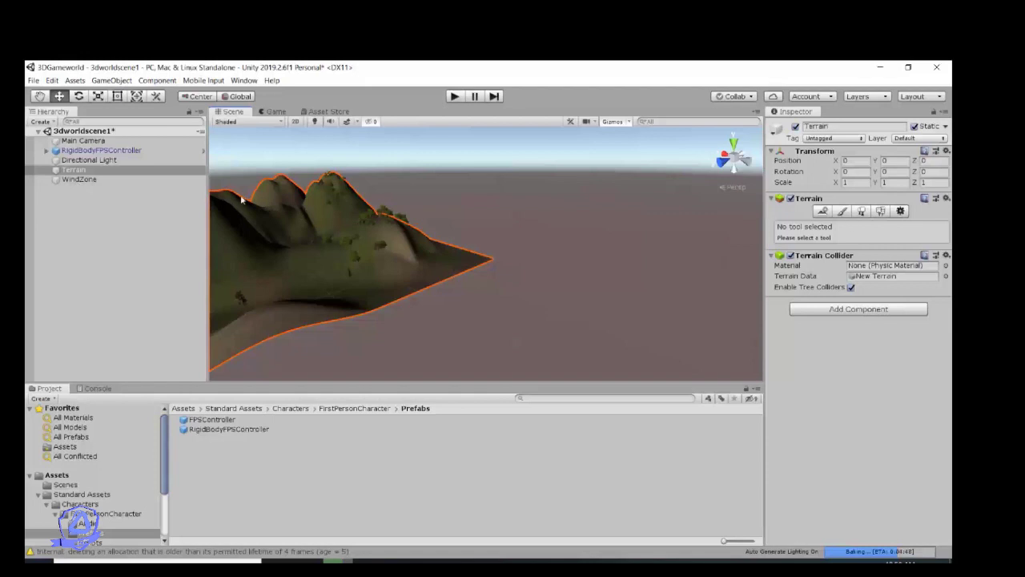
left_click(80, 179)
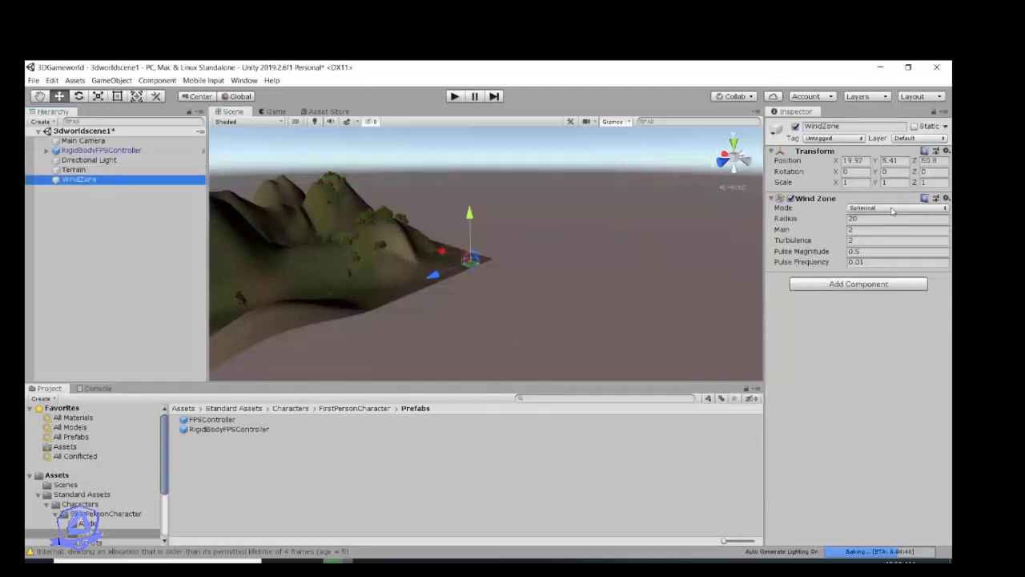
left_click(882, 222)
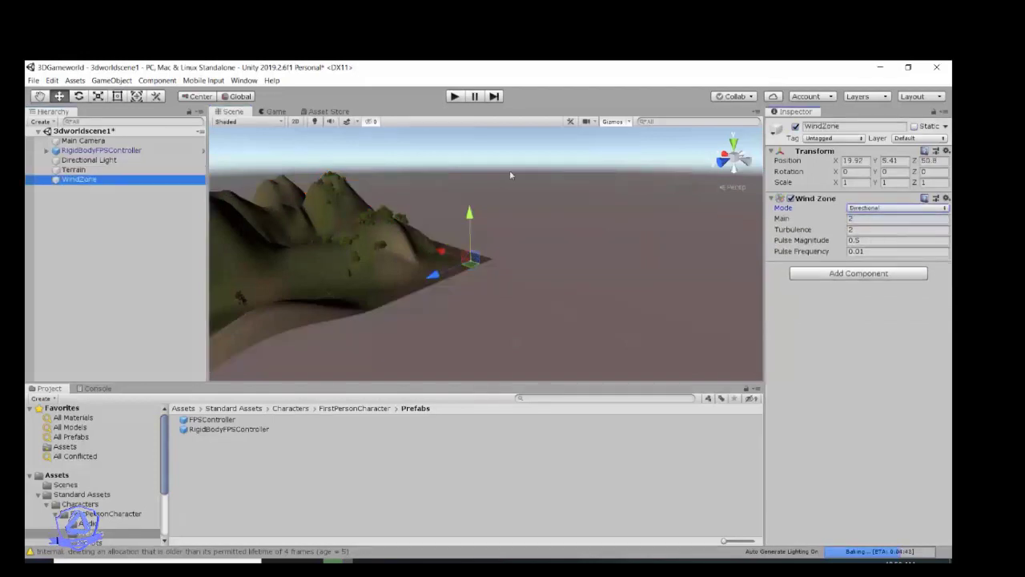
Save the scene and the project with the WindZone changes
left_click(33, 81)
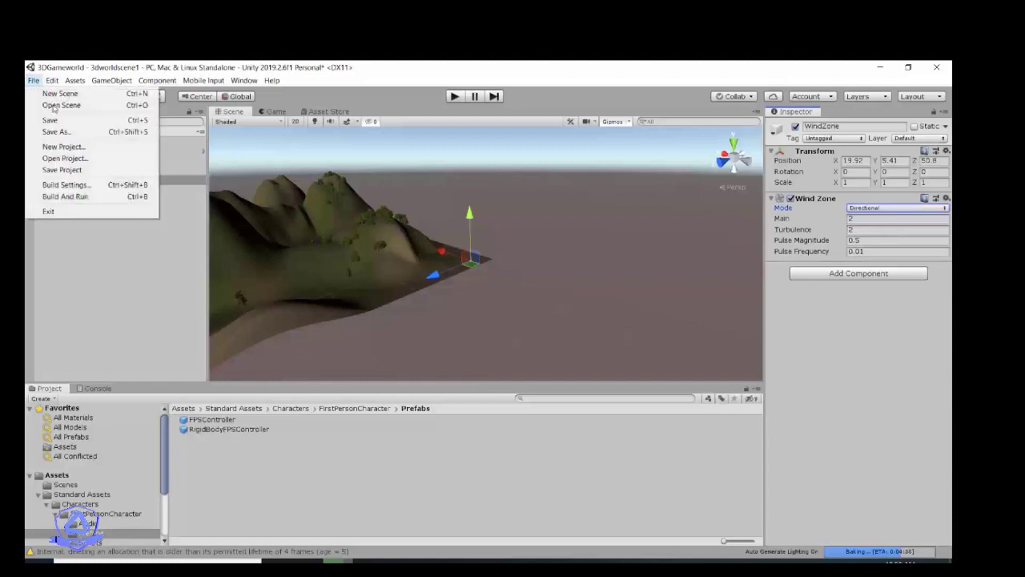
left_click(62, 122)
left_click(33, 81)
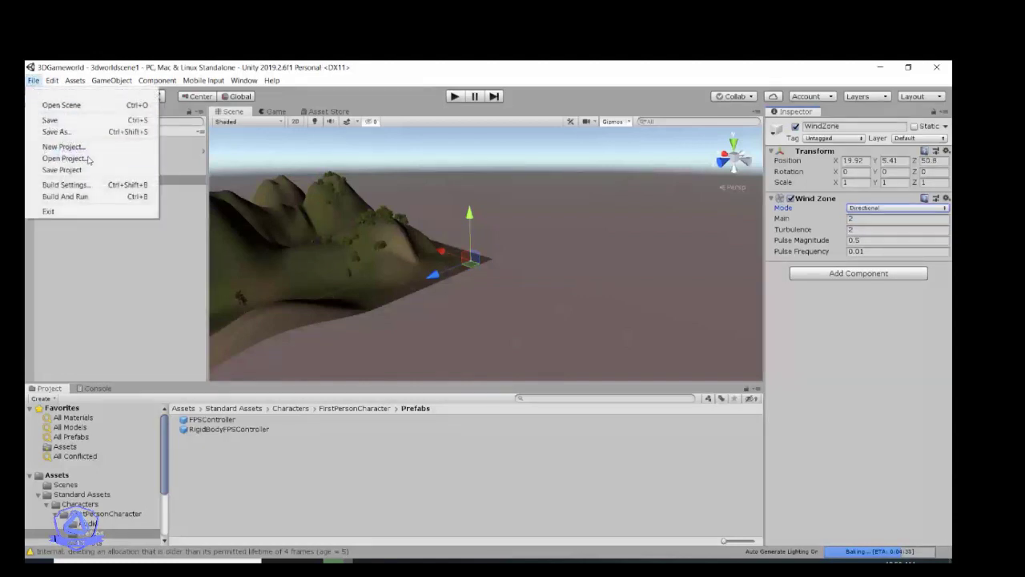
left_click(82, 168)
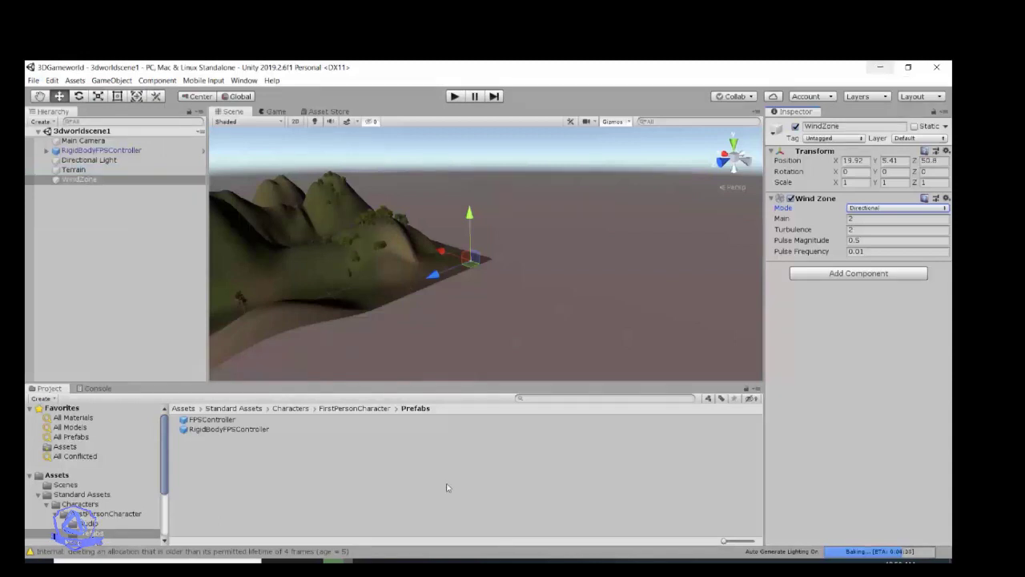
left_click(368, 559)
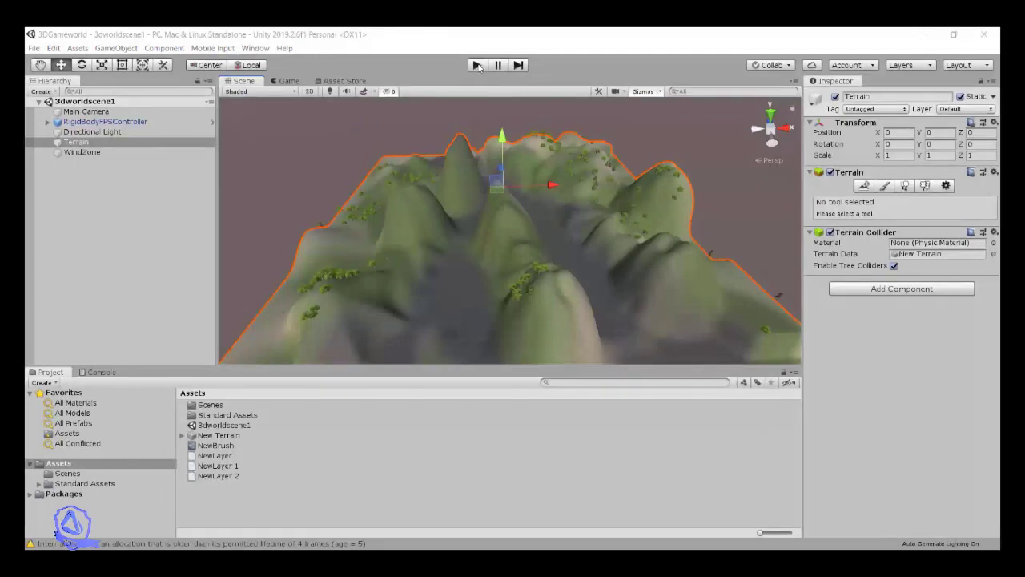
Expand Standard Assets in the project and open its Environment folder
left_click_drag(378, 272, 306, 355, "alt")
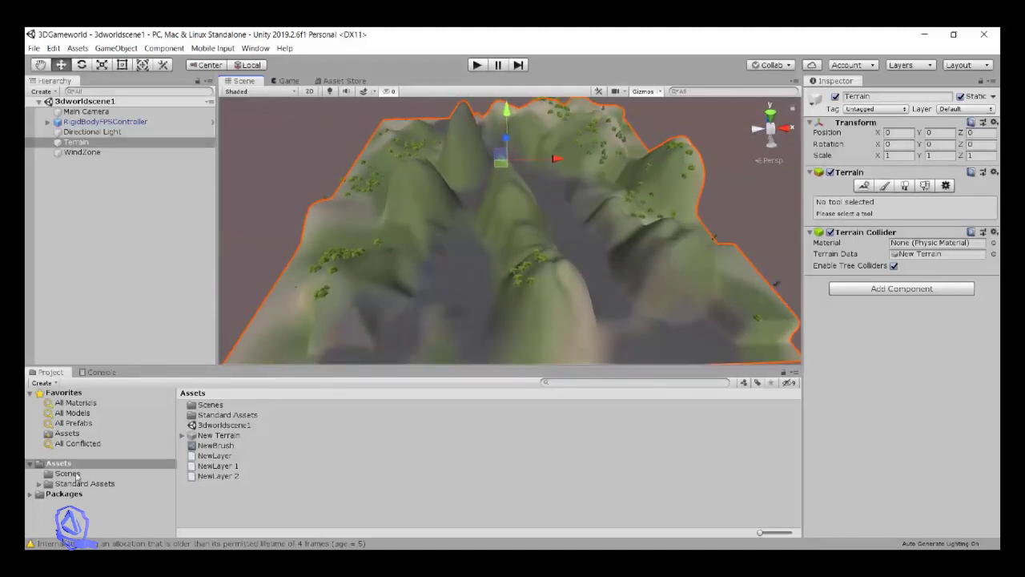
left_click(41, 486)
scroll(125, 462, "down", 3)
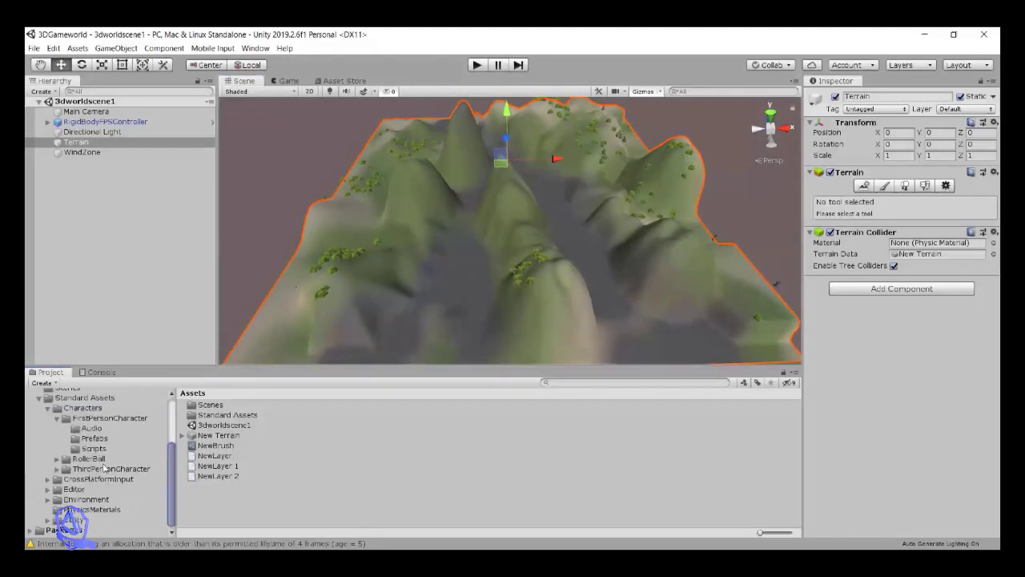
left_click(62, 500)
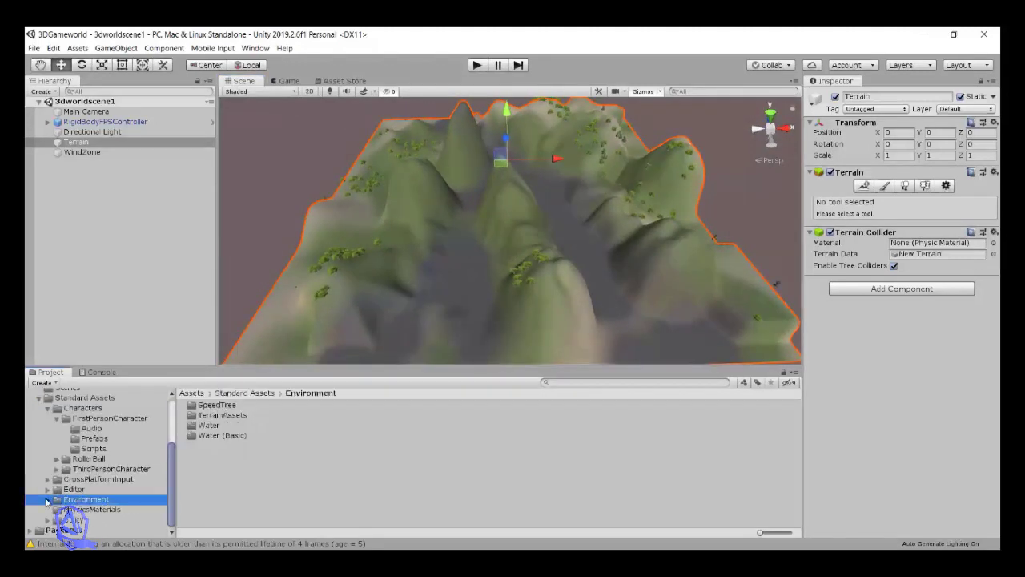
scroll(144, 449, "down", 2)
Examine the contents of the Water and Water (Basic) folders in Environment
left_click(207, 426)
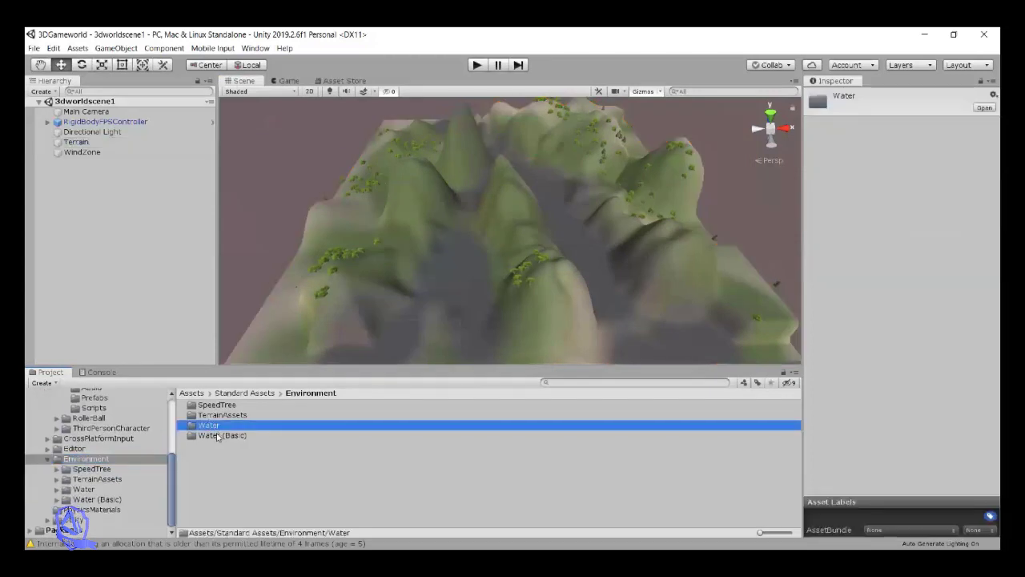
left_click(216, 435)
left_click(213, 425)
left_click(215, 435)
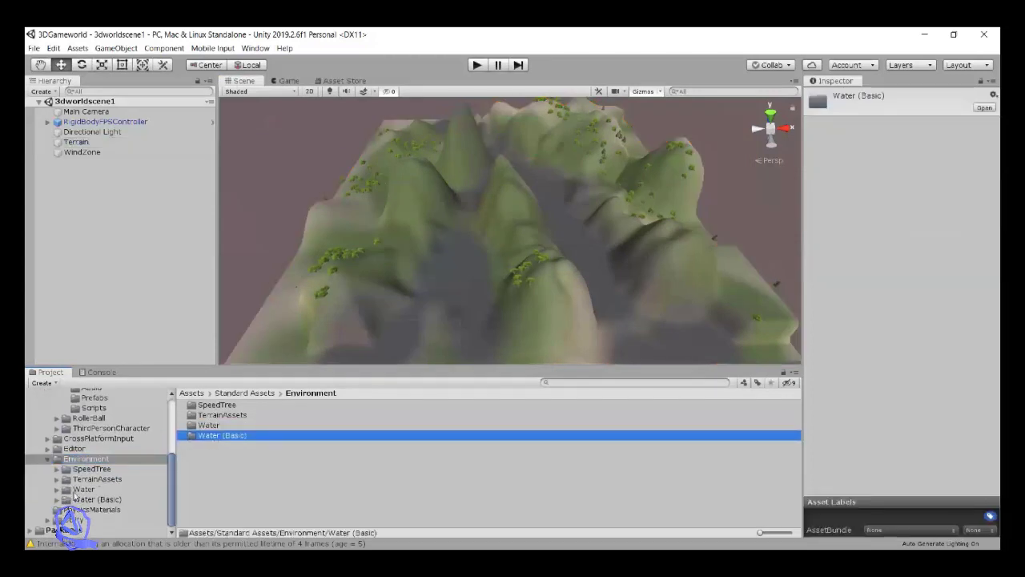
left_click(82, 489)
left_click(94, 500)
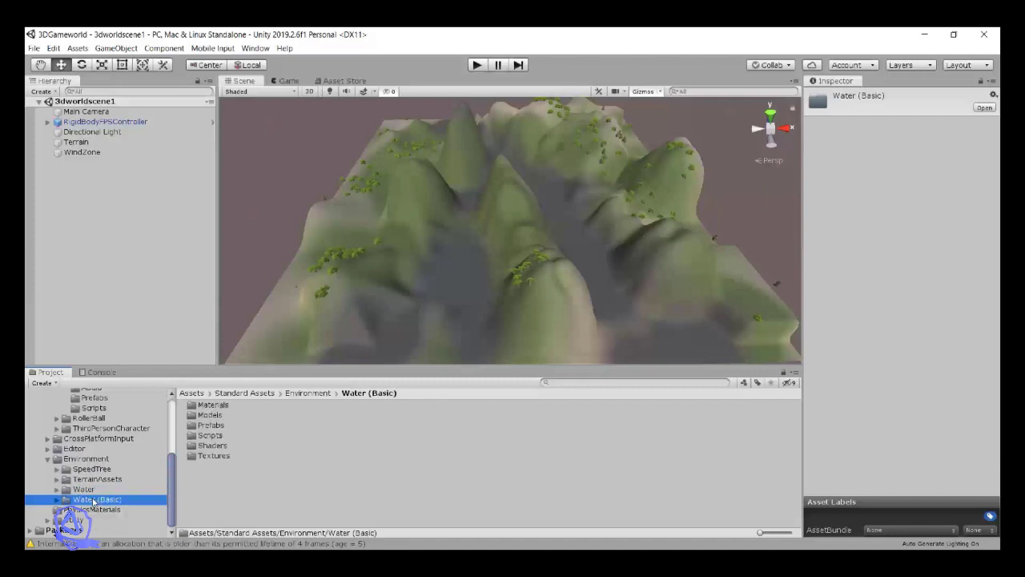
left_click(85, 489)
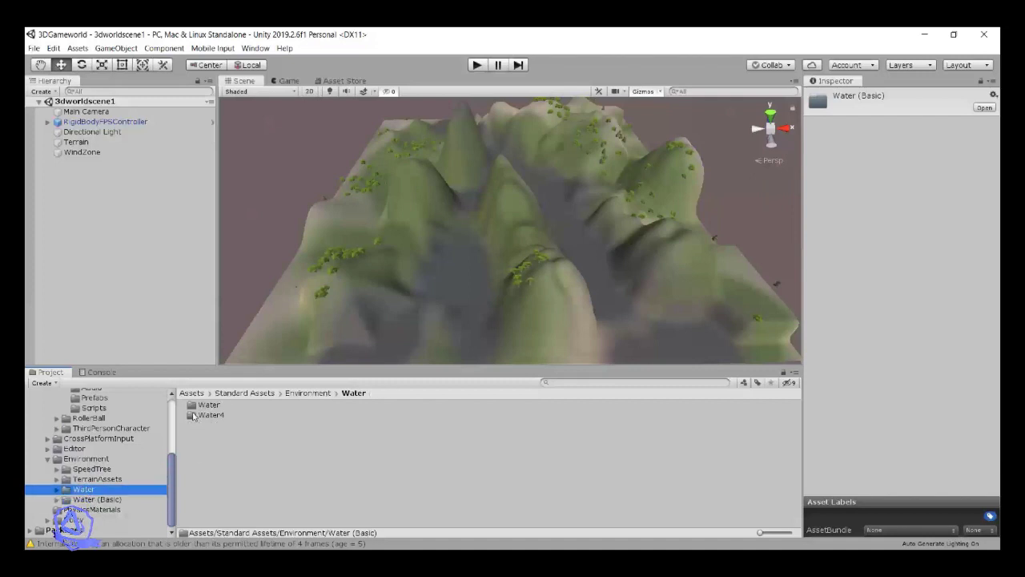
Look into the Water and Water4 subfolders and open the Prefabs folder of Water/Water
left_click(57, 490)
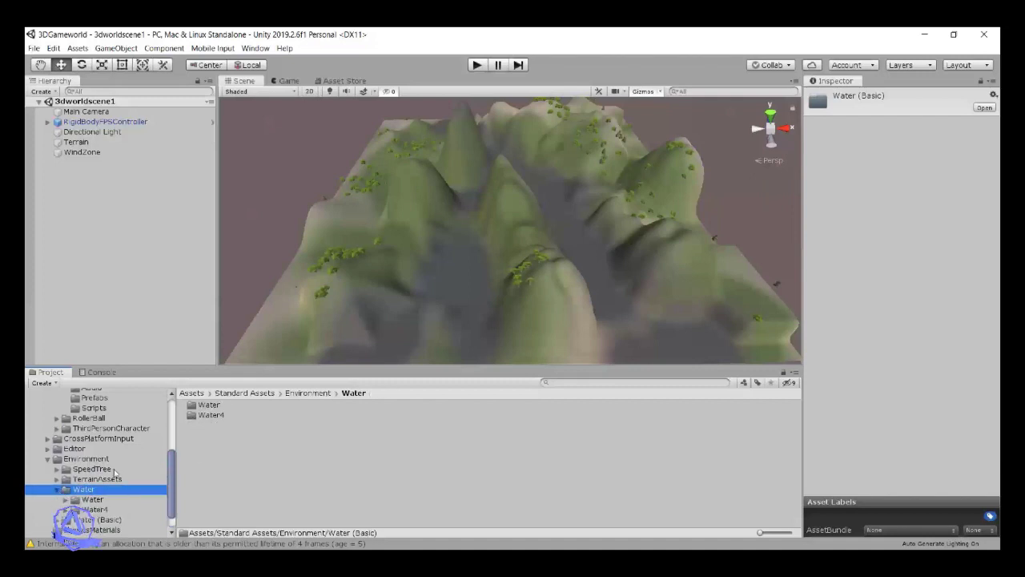
left_click(202, 406)
left_click(208, 416)
left_click(85, 509)
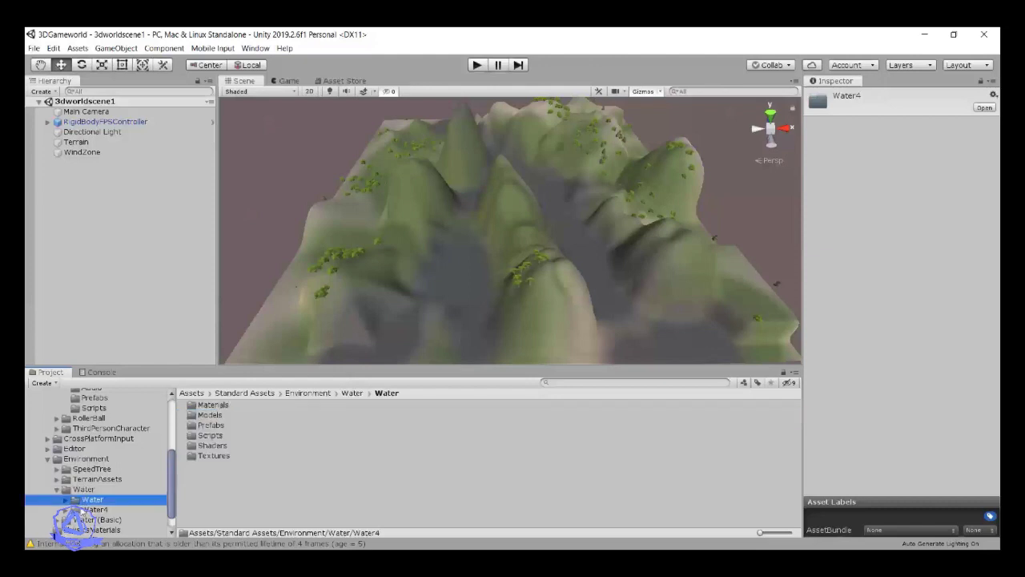
left_click(220, 436)
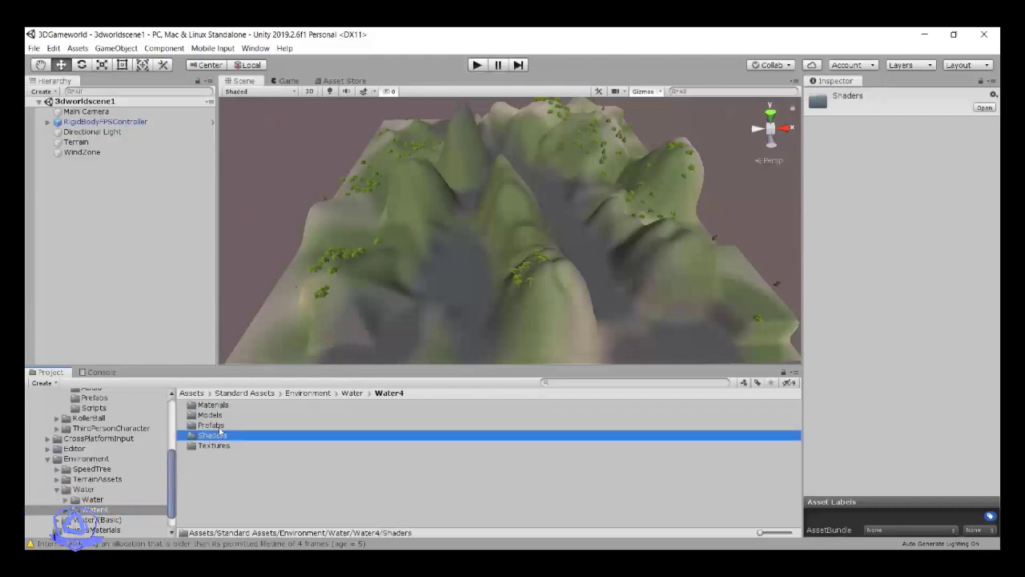
left_click(217, 427)
left_click(92, 499)
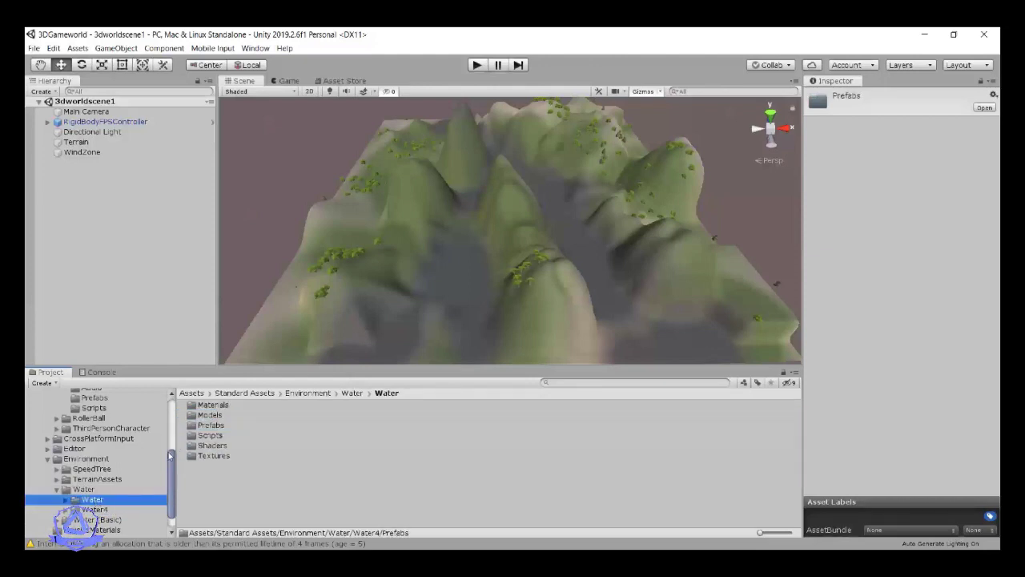
left_click(211, 426)
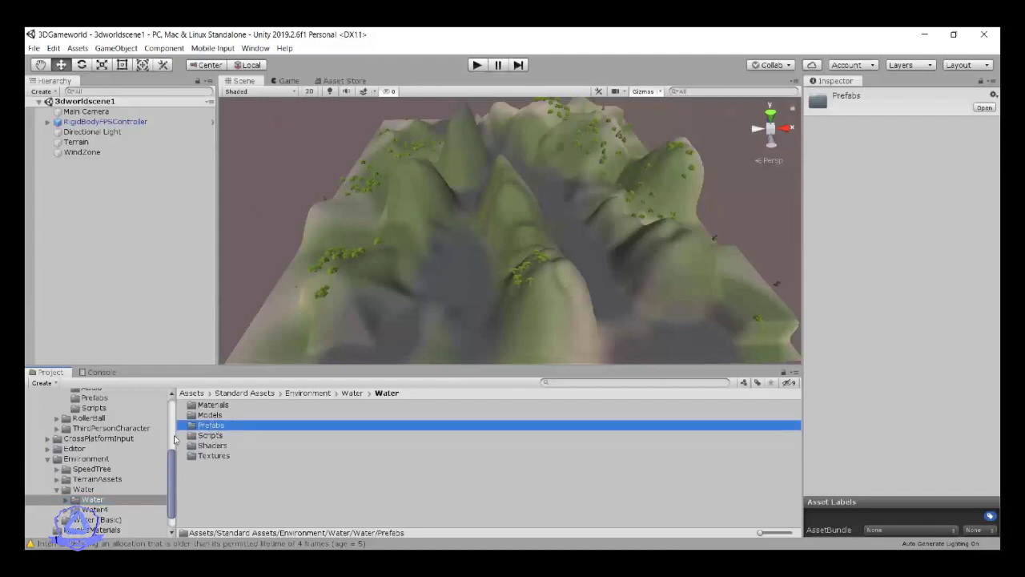
double_click(197, 427)
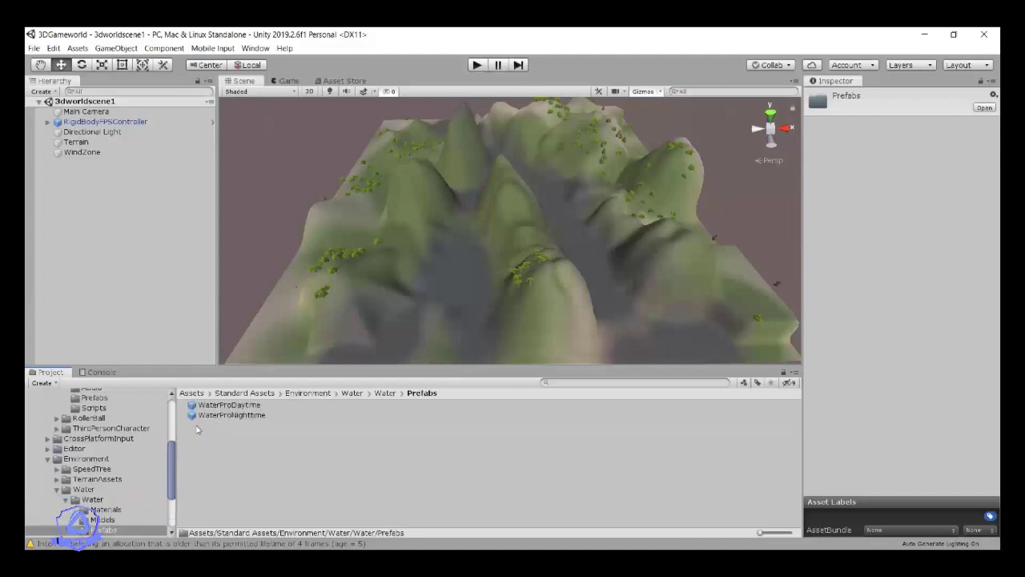
Compare the day and night water prefabs and place WaterProDaytime in the terrain's valley
left_click(218, 405)
left_click(223, 415)
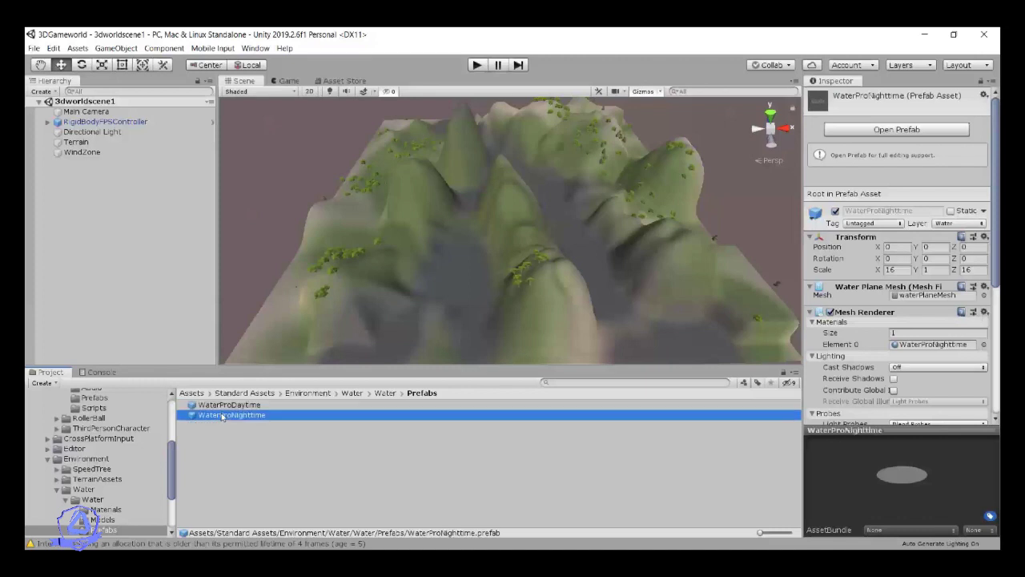
left_click(228, 405)
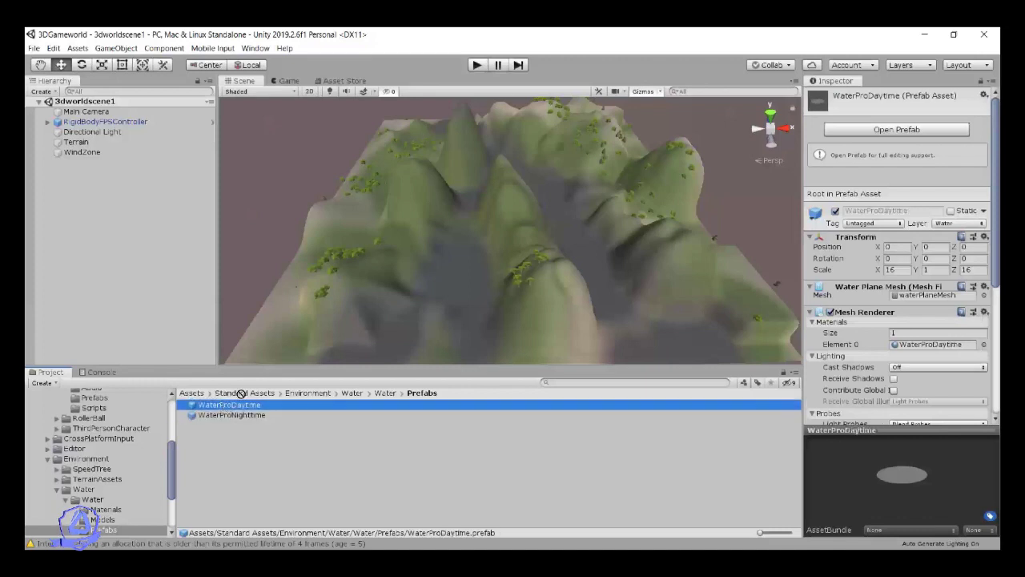
left_click_drag(241, 392, 420, 276)
left_click_drag(468, 250, 469, 250)
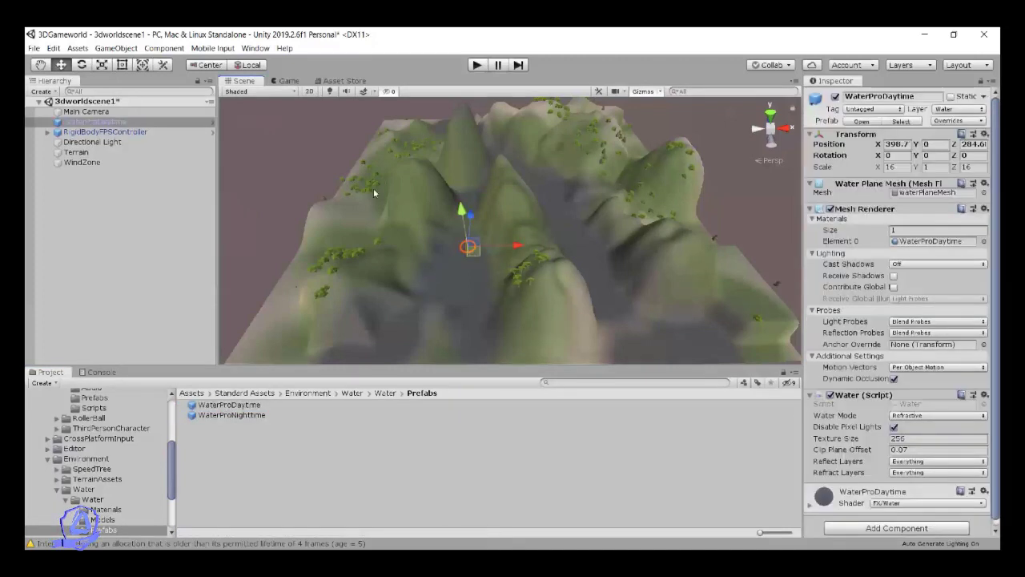
Frame the WaterProDaytime object, raise it to about Y 3.6 and shift it to about Z 278
left_click(118, 123)
key("f")
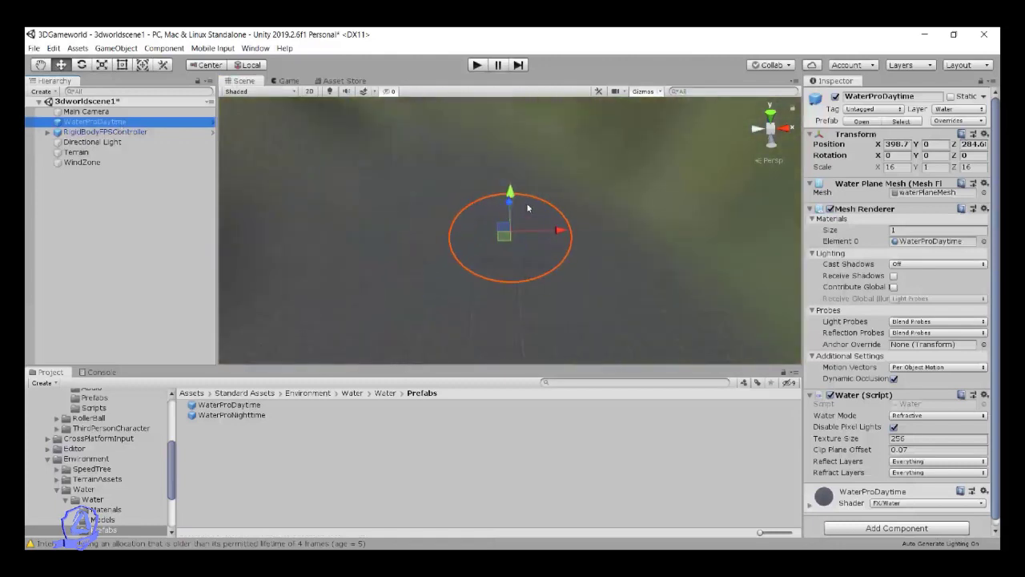
left_click_drag(517, 250, 585, 170, "alt")
left_click_drag(511, 189, 512, 175)
left_click_drag(513, 253, 695, 320, "alt")
scroll(514, 240, "down", 4)
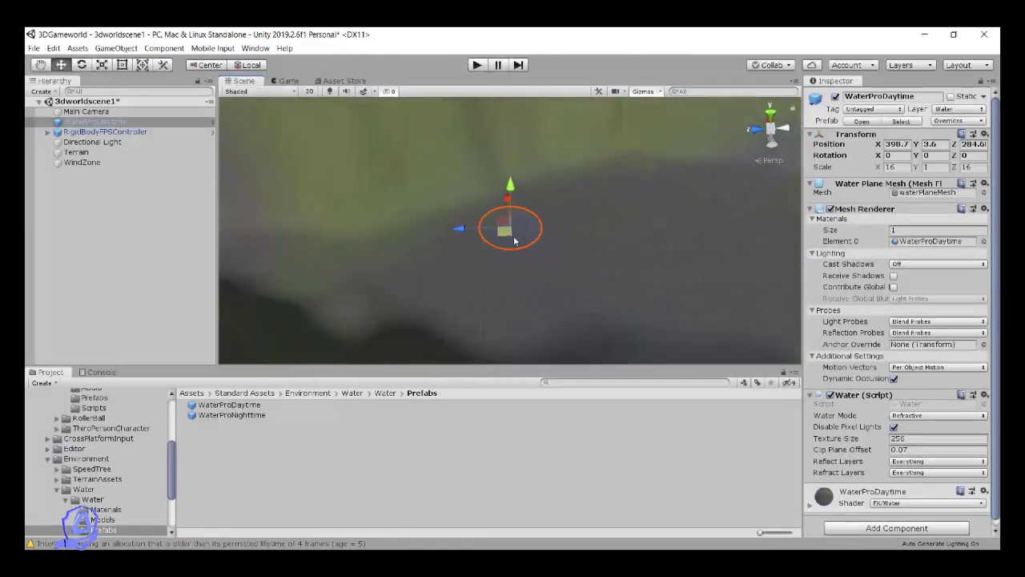
scroll(514, 240, "down", 3)
left_click_drag(509, 239, 400, 186, "alt")
Enlarge the water plane and set its X and Z scale to 200
left_click(38, 64)
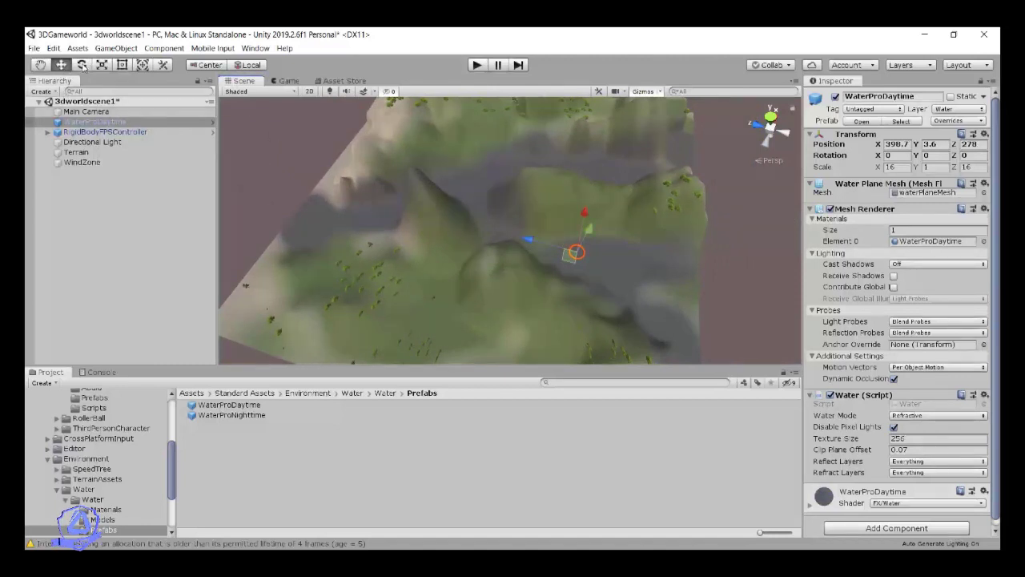
left_click(81, 65)
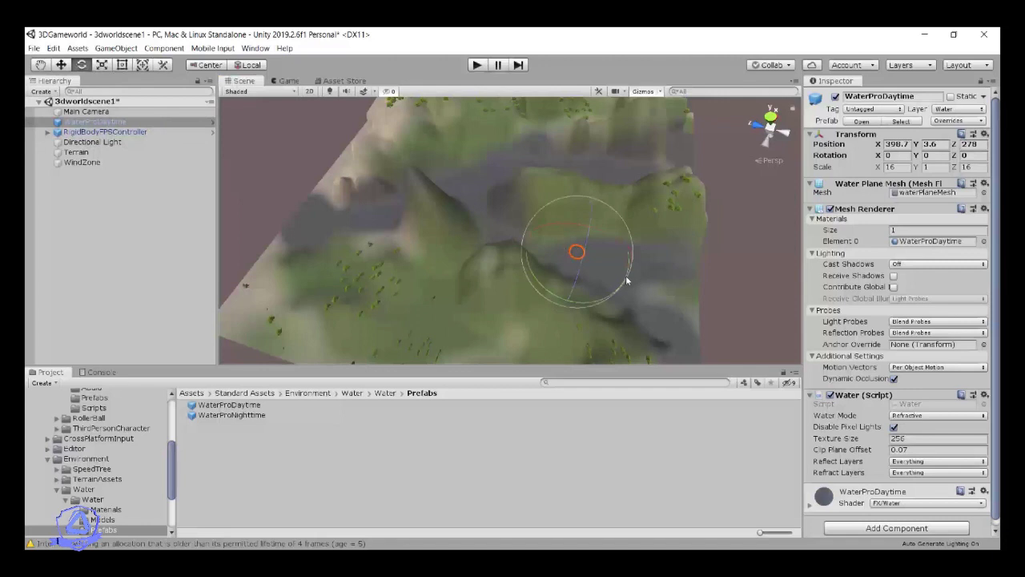
key("r")
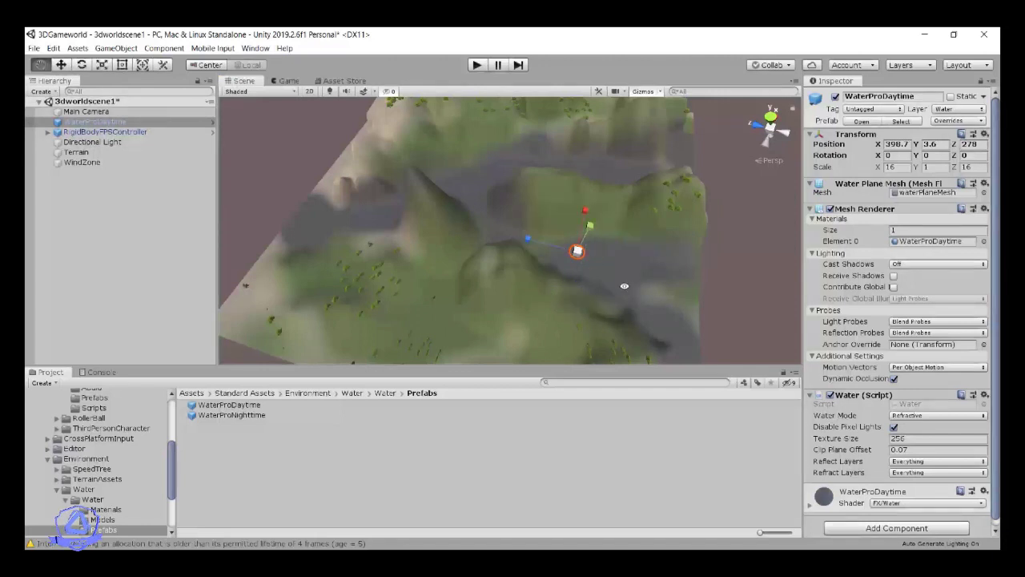
left_click_drag(625, 285, 651, 299, "alt")
left_click_drag(585, 283, 902, 223)
left_click_drag(516, 257, 469, 91)
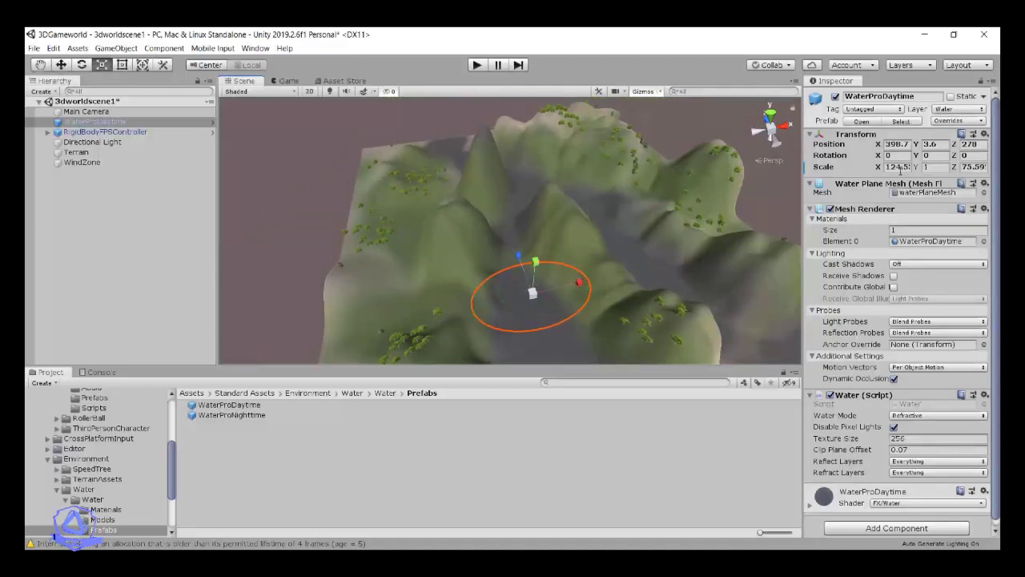
type("200")
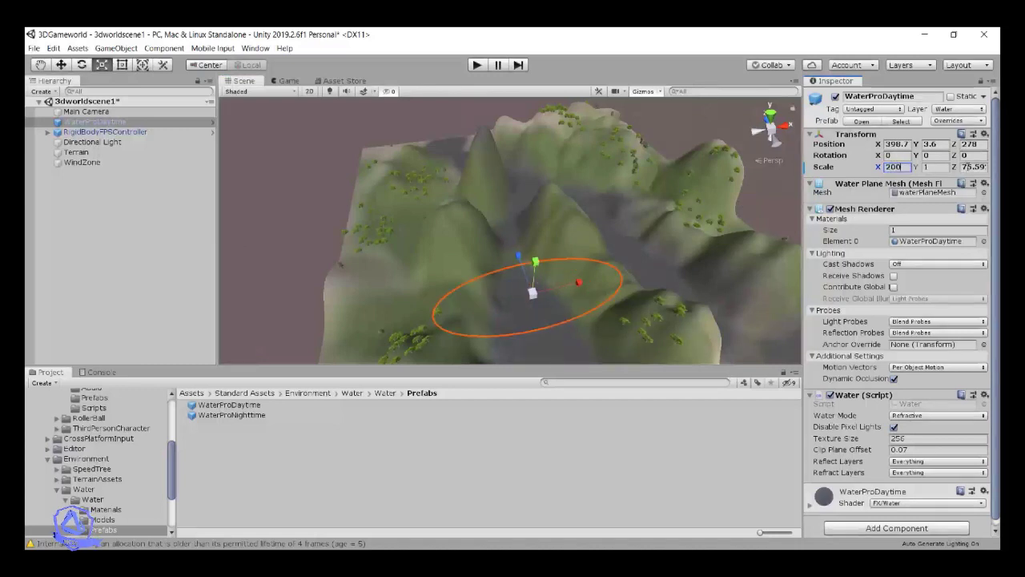
type("200")
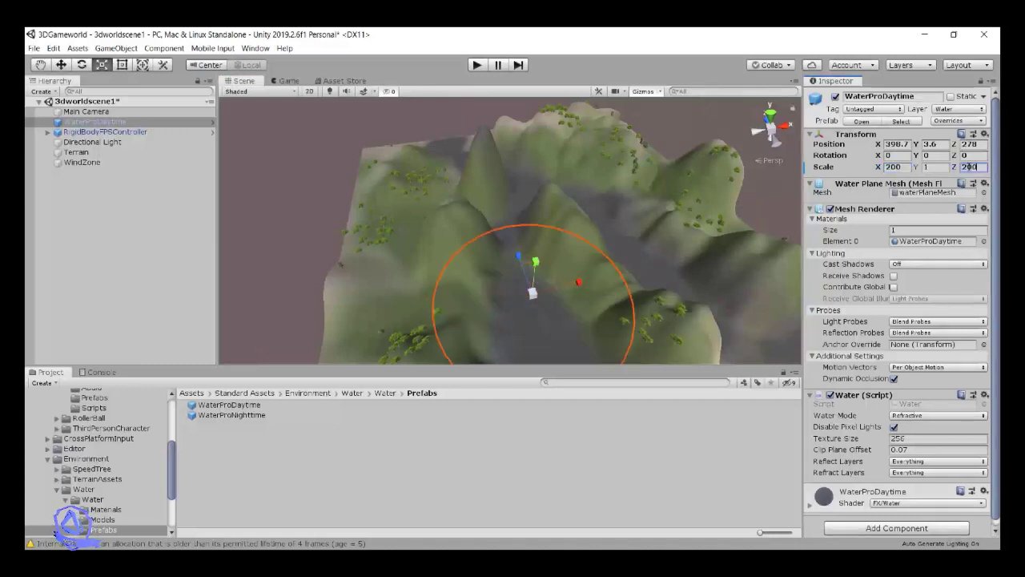
Raise the water plane above the valley floor to about Y 16
scroll(551, 221, "down", 3)
left_click_drag(430, 281, 600, 260, "alt")
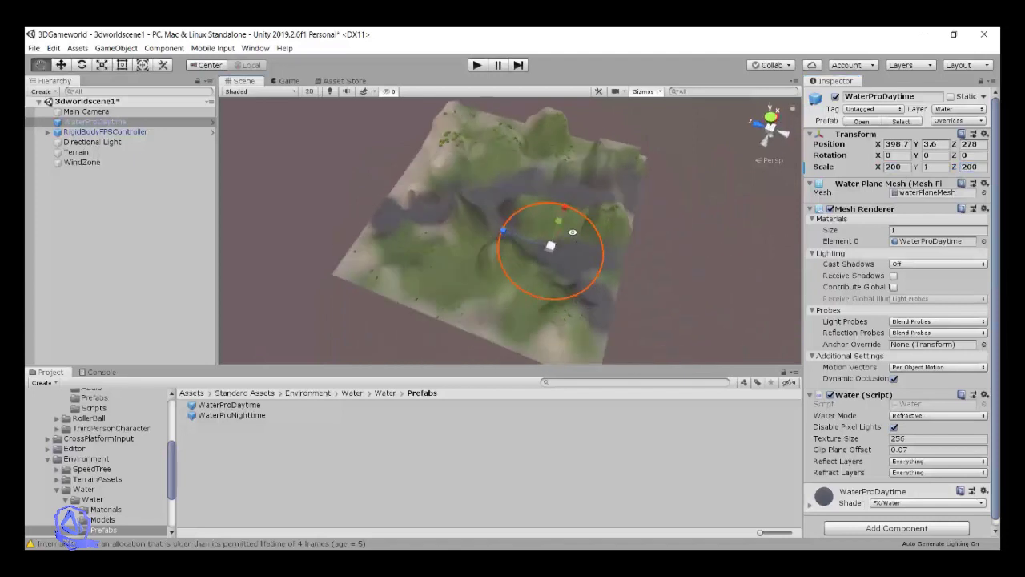
scroll(567, 222, "up", 3, "alt")
left_click_drag(561, 214, 526, 235, "alt")
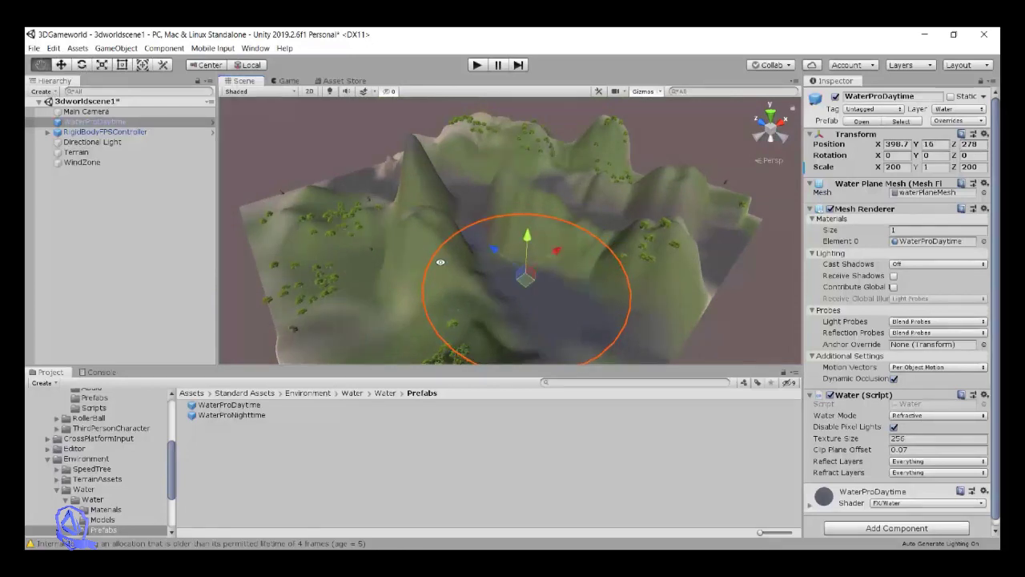
Set the water plane's X and Z scale to 500 and move it along the terrain to about Z 425
left_click_drag(440, 262, 476, 277, "alt")
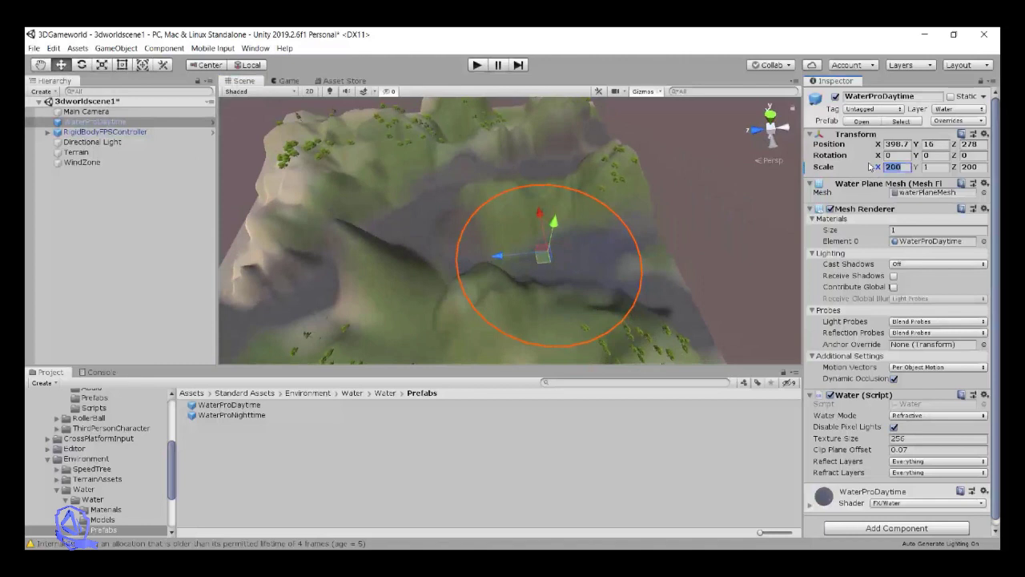
type("500")
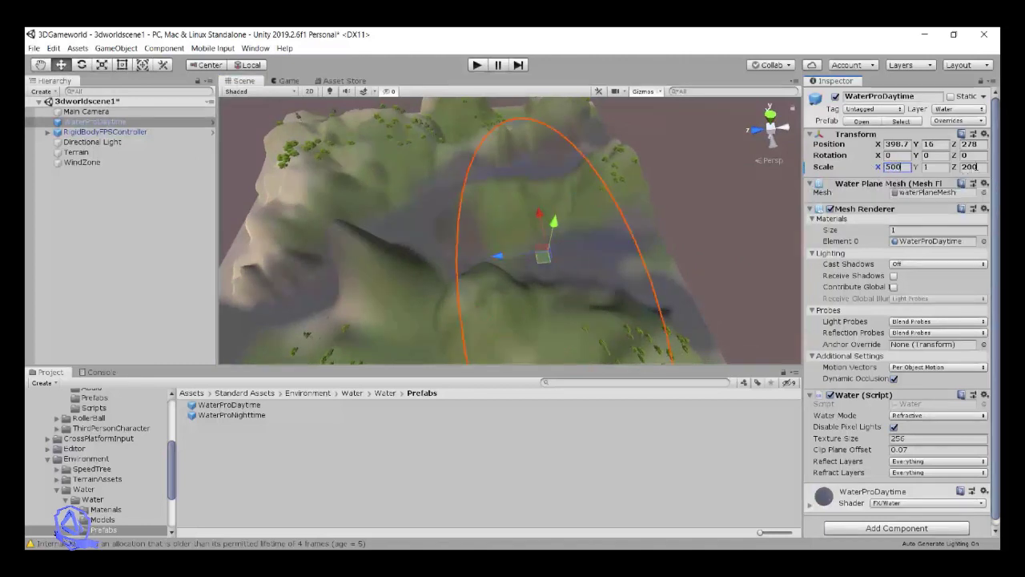
type("500")
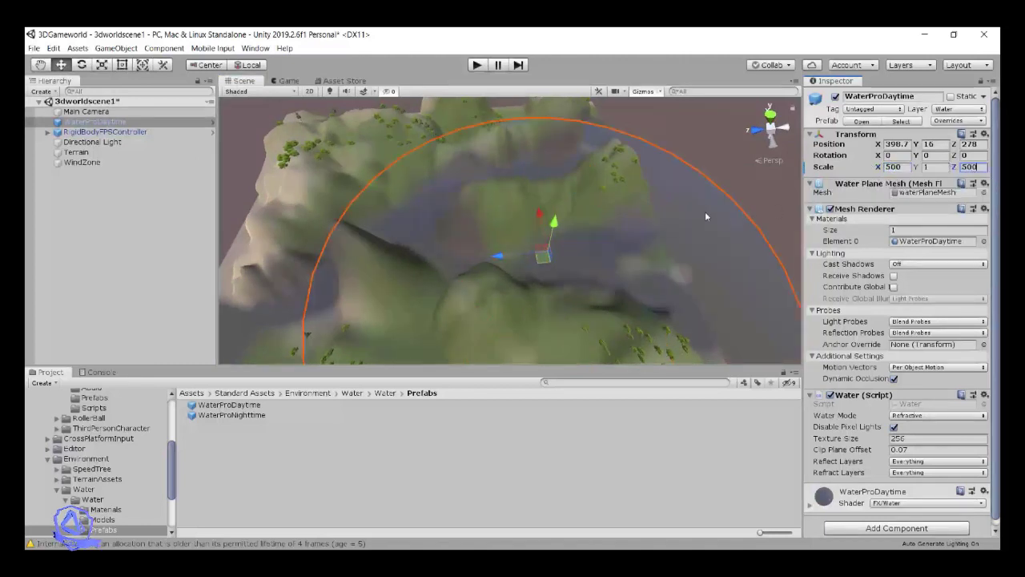
scroll(555, 247, "down", 3)
scroll(554, 250, "down", 2)
left_click_drag(387, 288, 505, 289, "alt")
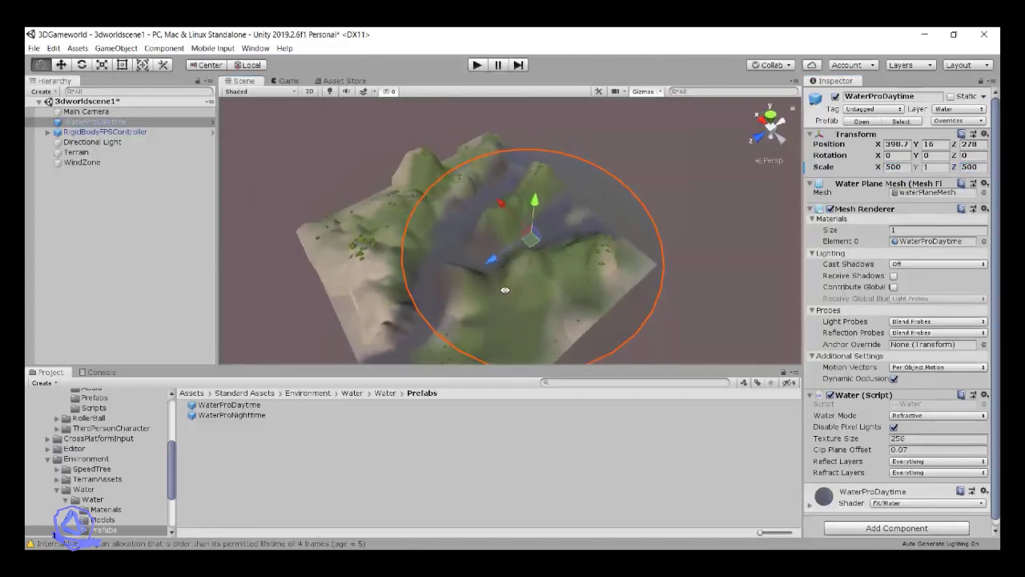
left_click_drag(498, 255, 462, 280)
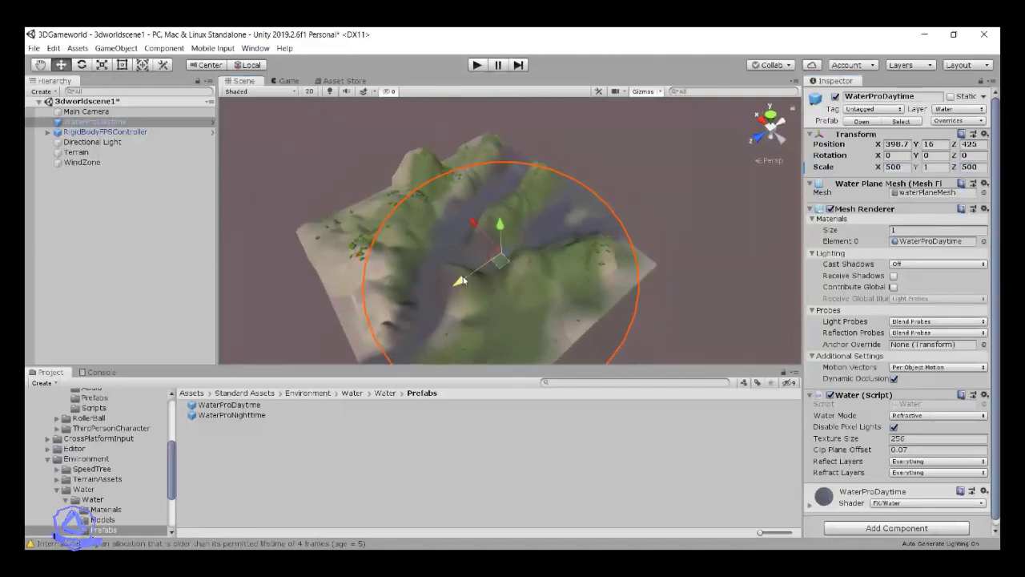
Shift the water plane across the terrain to about X 500 and Z 427, and lower it to about Y 4
left_click_drag(471, 226, 442, 214)
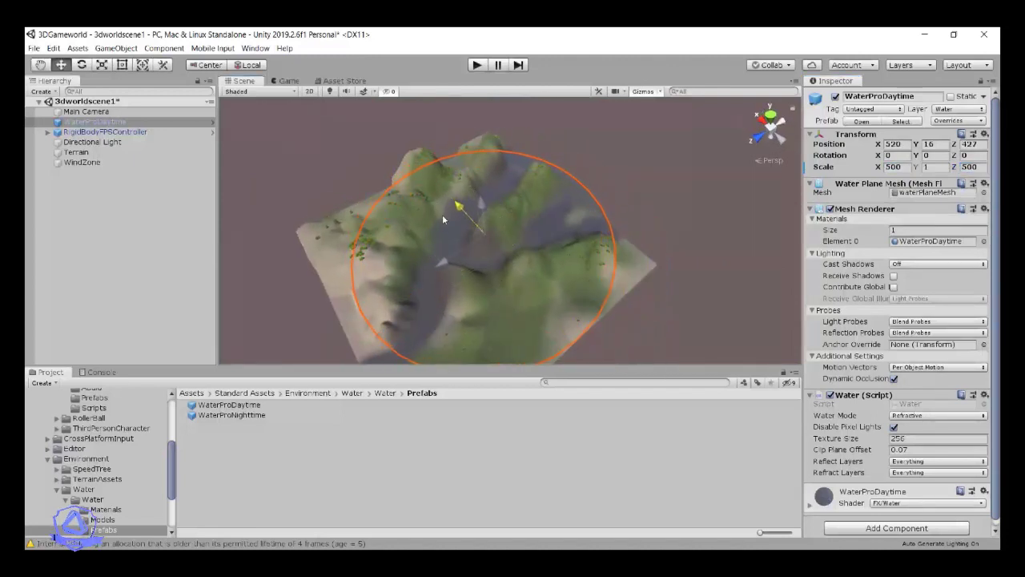
left_click_drag(453, 270, 290, 251, "alt")
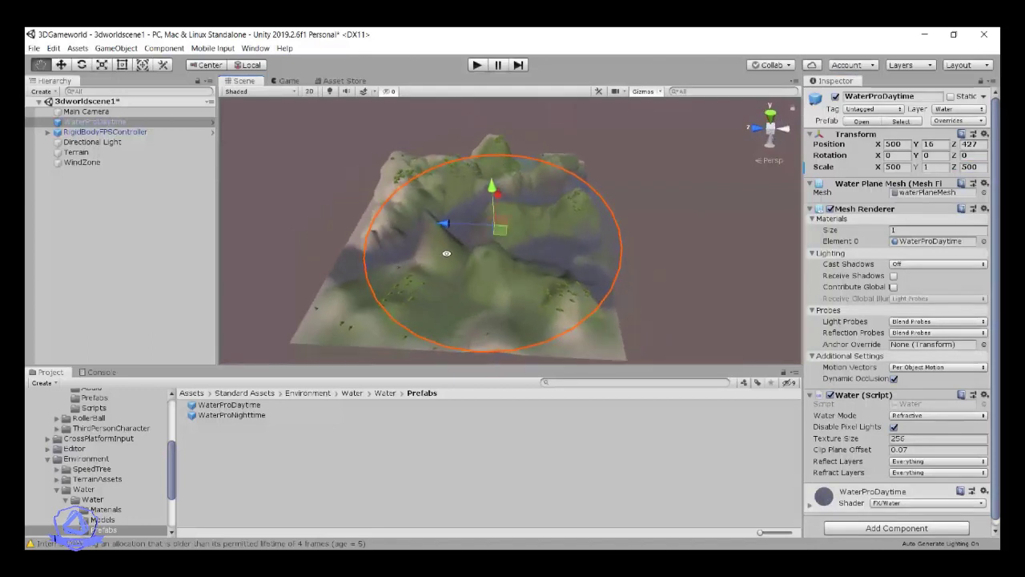
scroll(464, 264, "up", 5, "alt")
left_click_drag(500, 183, 503, 144)
scroll(506, 168, "up", 4)
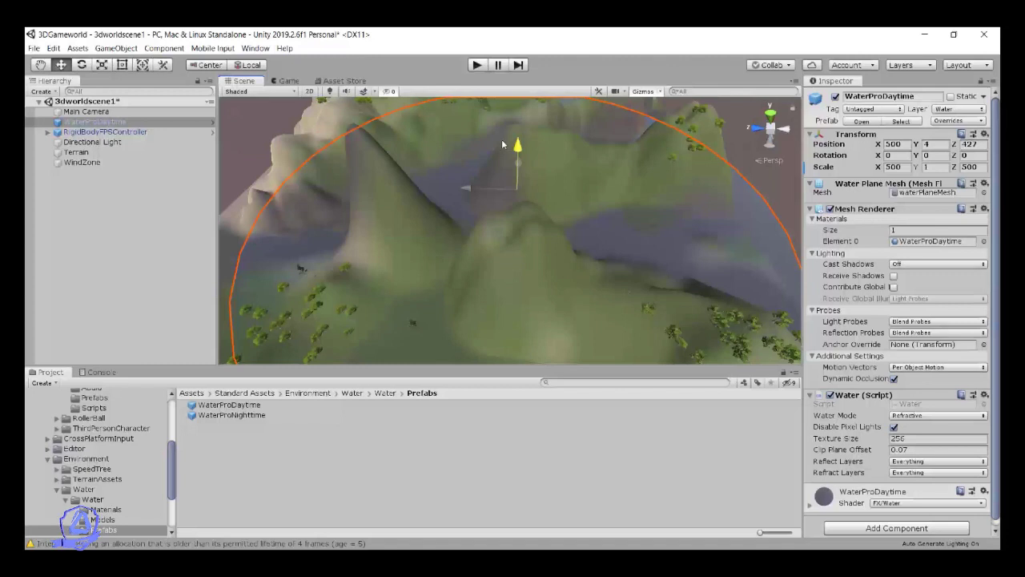
scroll(370, 233, "down", 5)
left_click_drag(373, 258, 455, 289, "alt")
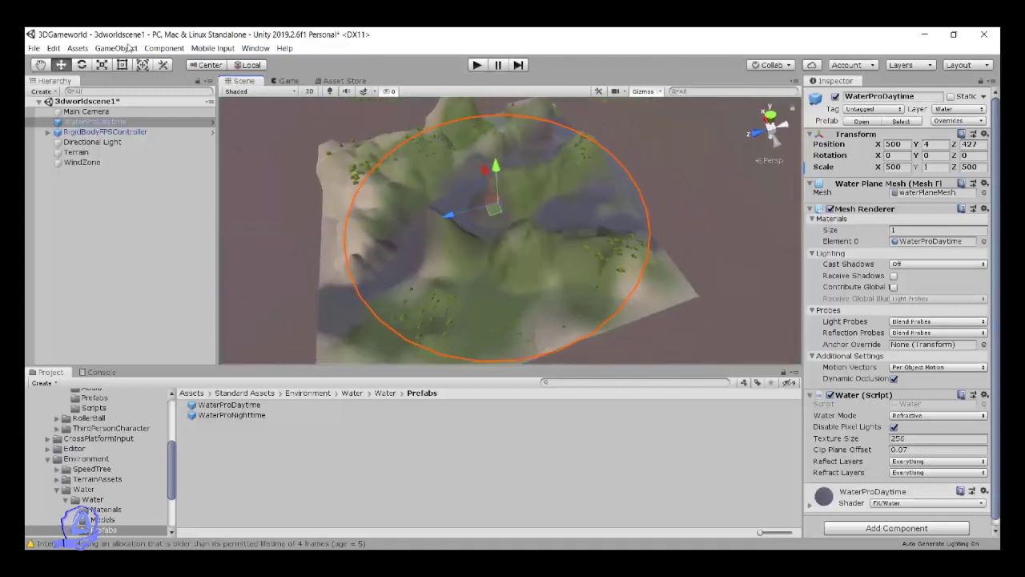
Stretch the water plane past the terrain edges to a scale of about X 985.5, Y 3.9 and Z 647.8
left_click(103, 65)
mouse_move(447, 218)
left_mouse_down()
mouse_move(430, 223)
mouse_move(448, 206)
left_mouse_up()
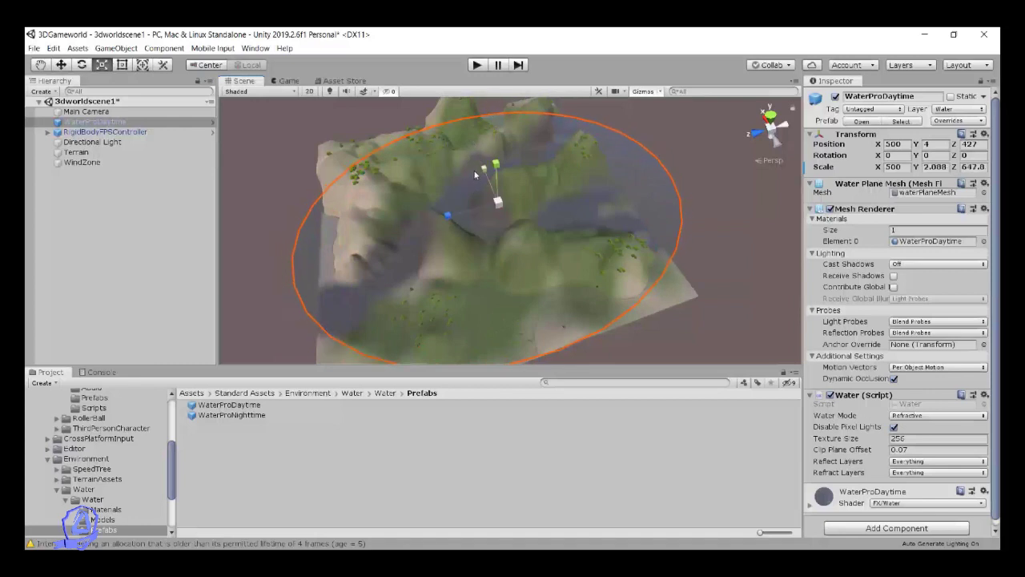
left_click_drag(412, 256, 572, 258, "alt")
left_click_drag(435, 210, 380, 205)
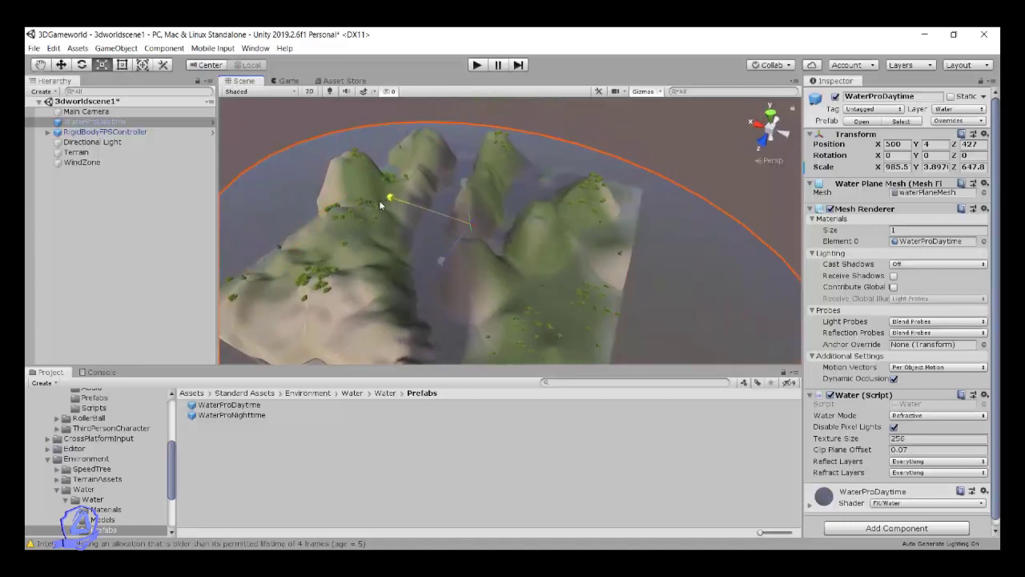
left_click_drag(657, 292, 490, 248, "alt")
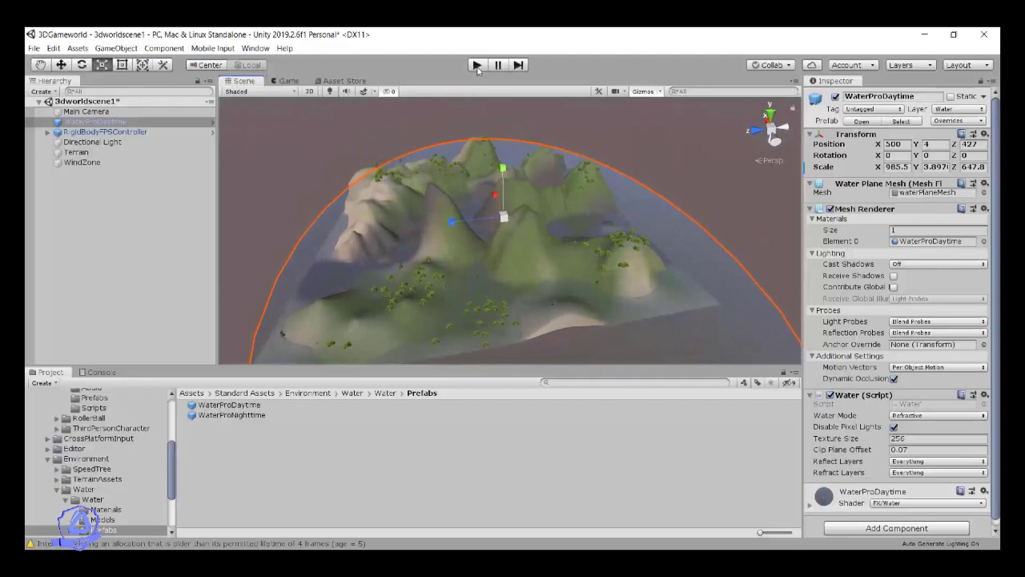
Play-test the scene by walking the first-person character into the flooded valley to check the water height, and stop the test
left_click(477, 66)
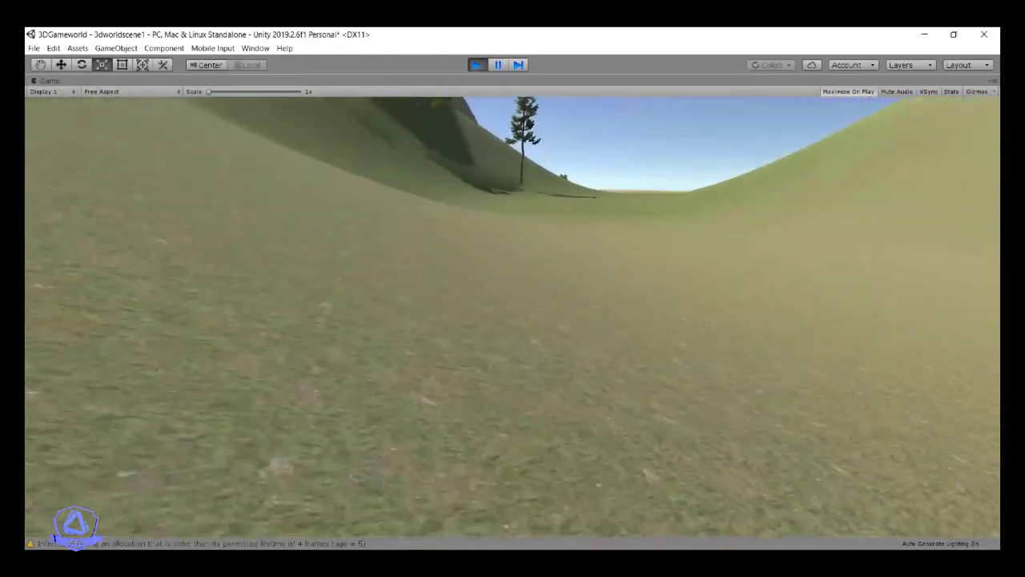
key("w")
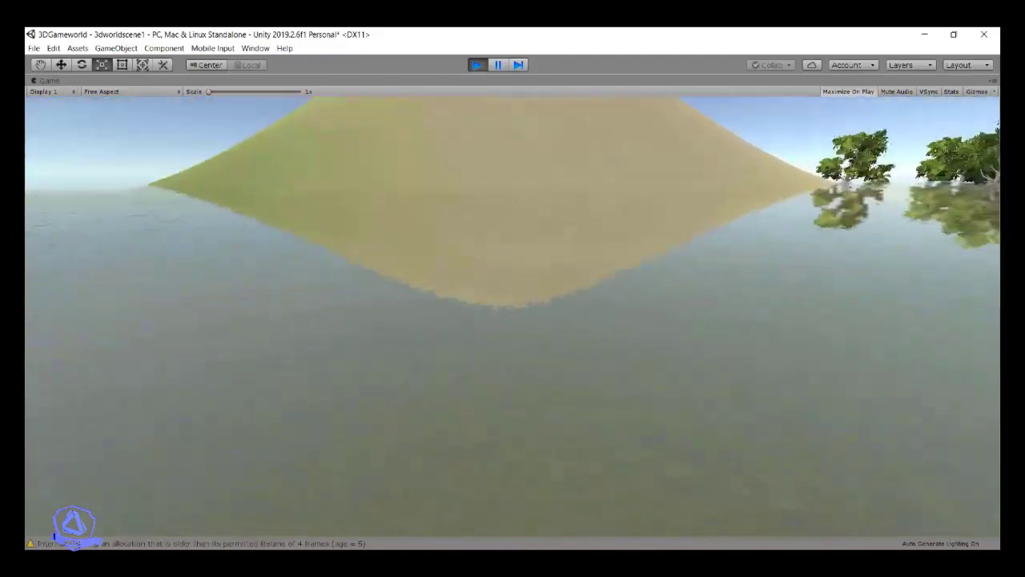
key("w")
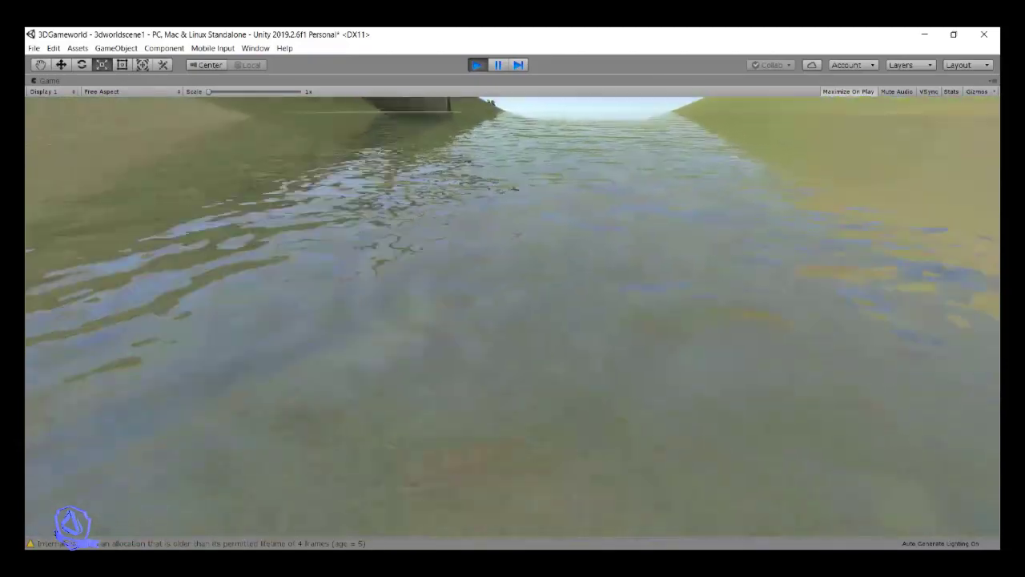
key("w")
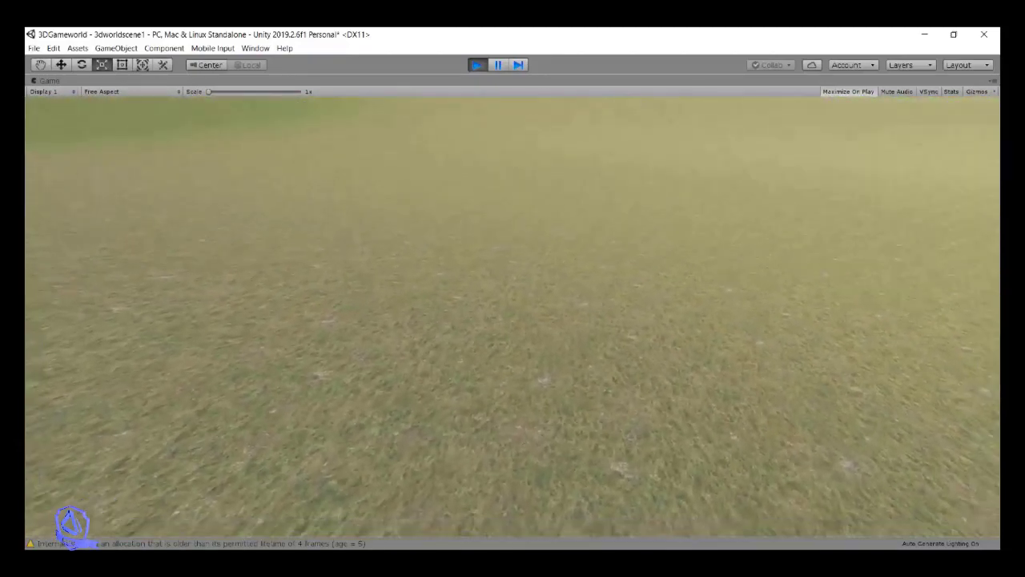
key("w")
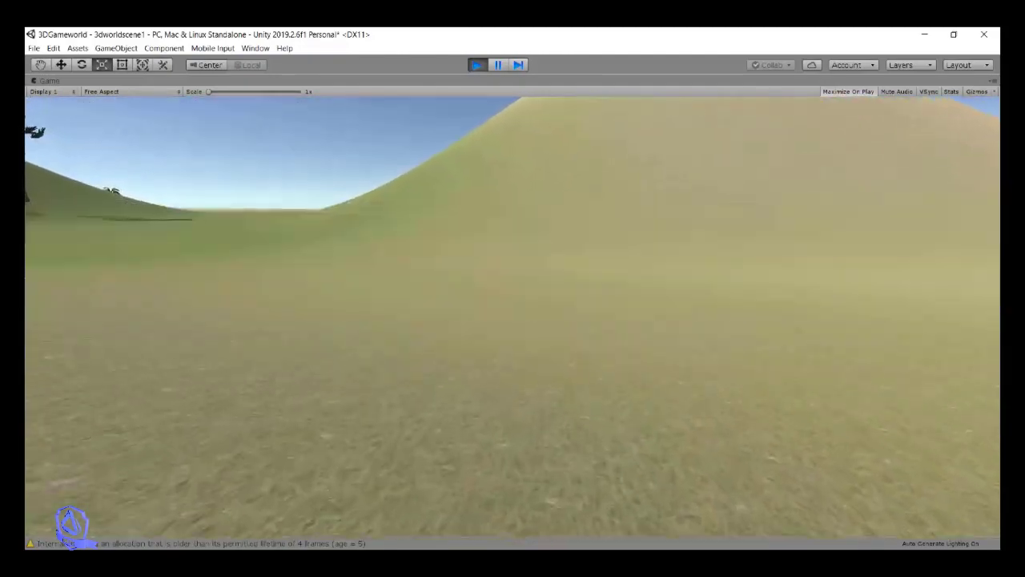
key("w")
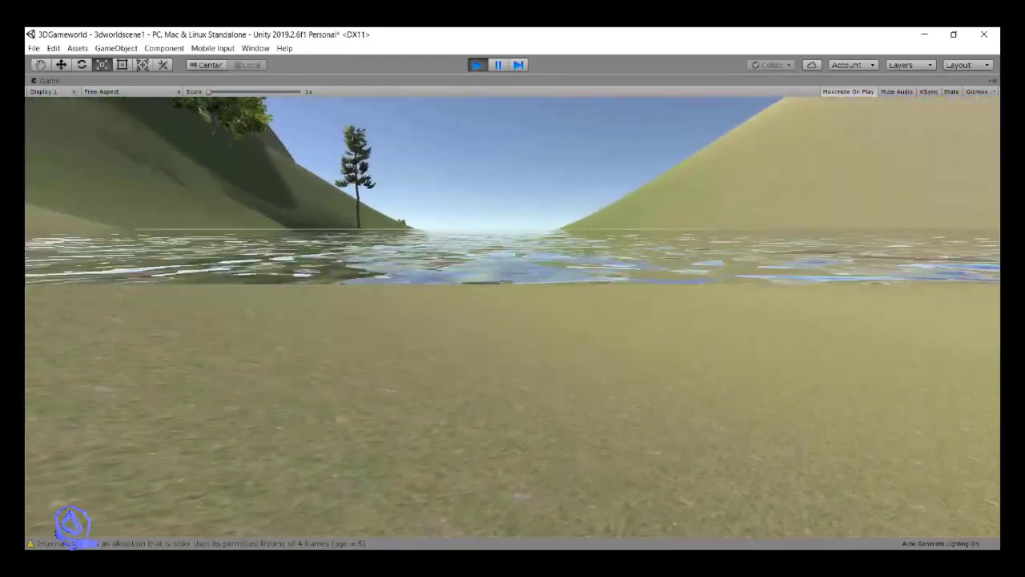
key("w")
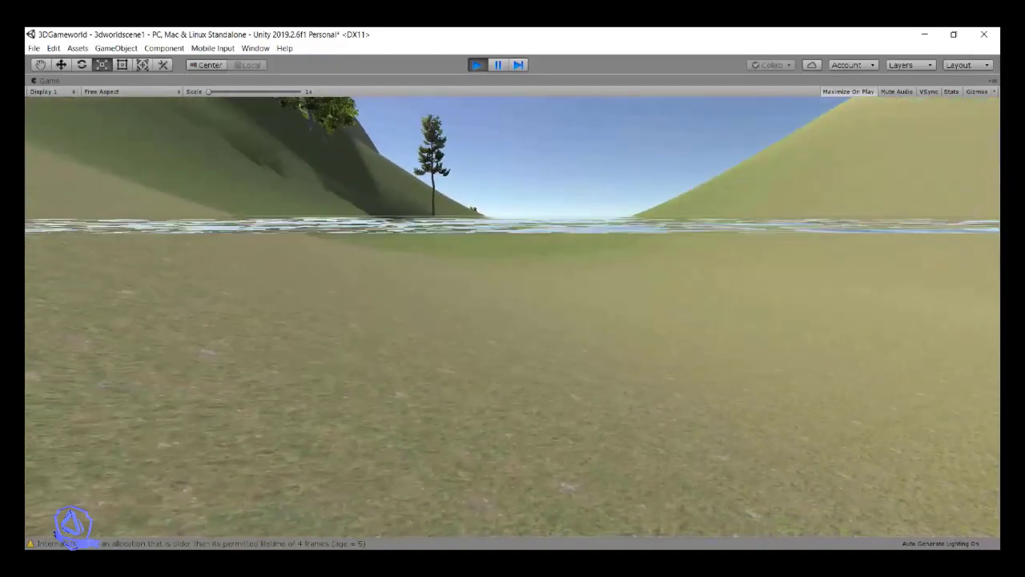
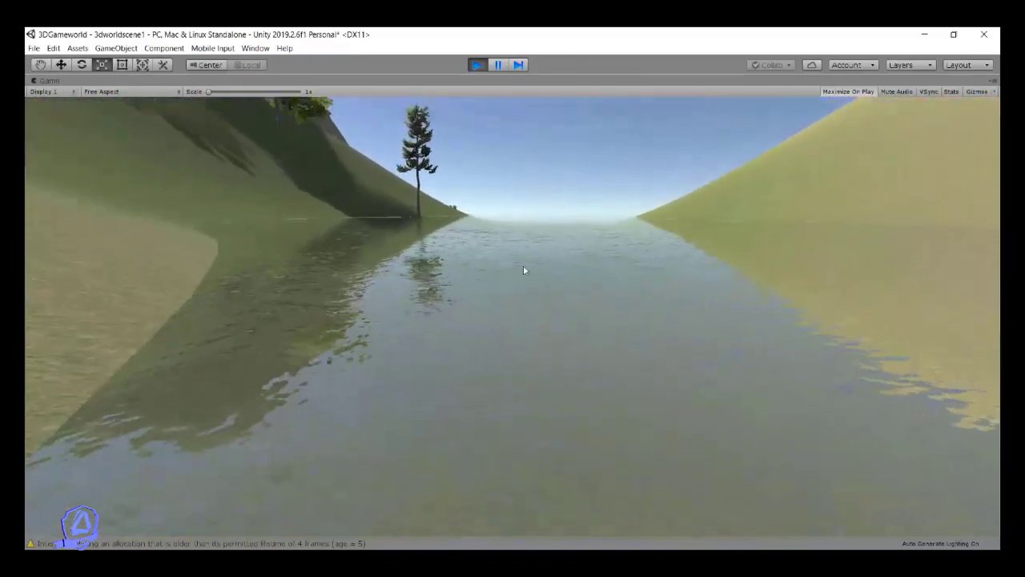
key("ctrl+p")
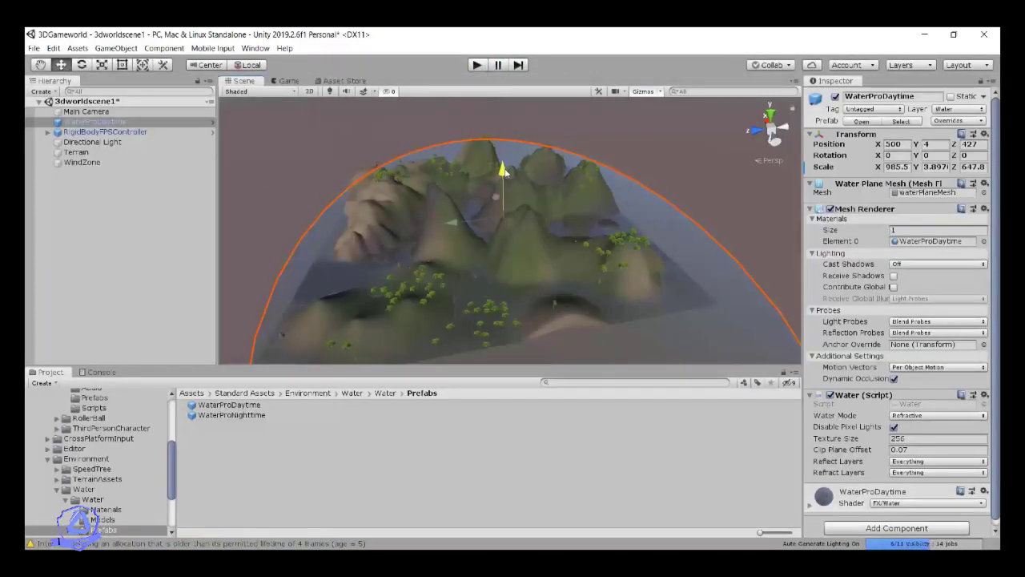
Lower the water plane by setting its Y position to 0.5
left_click_drag(503, 170, 505, 175)
type("1")
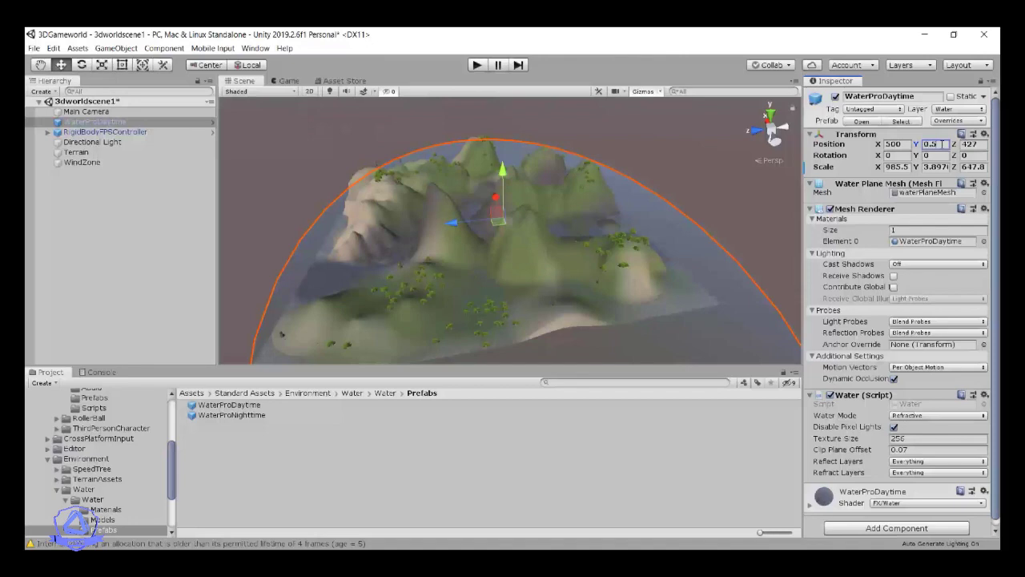
Run the game again, walk along the shoreline to check the lowered water, and exit play mode
left_click(474, 66)
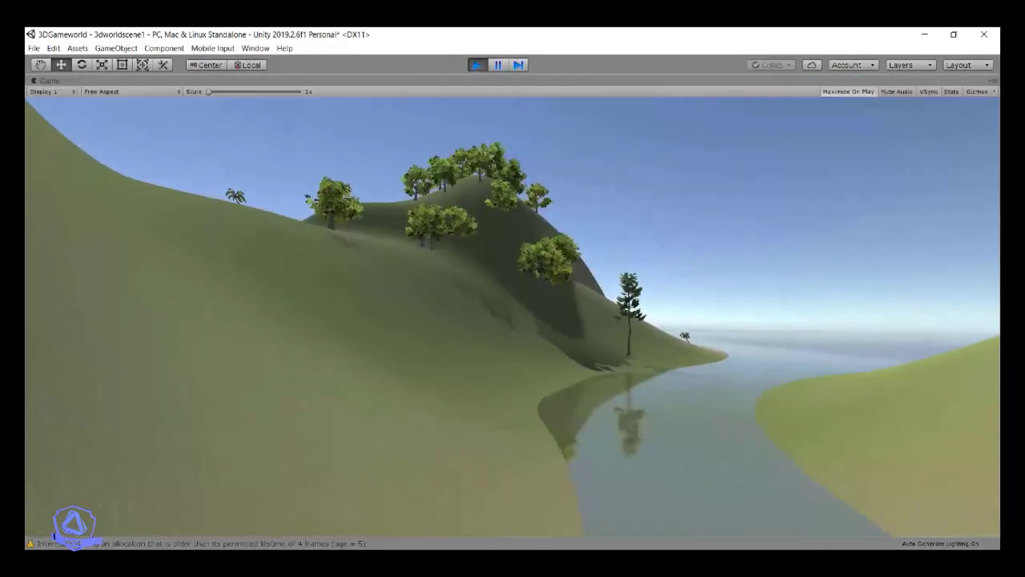
key("w")
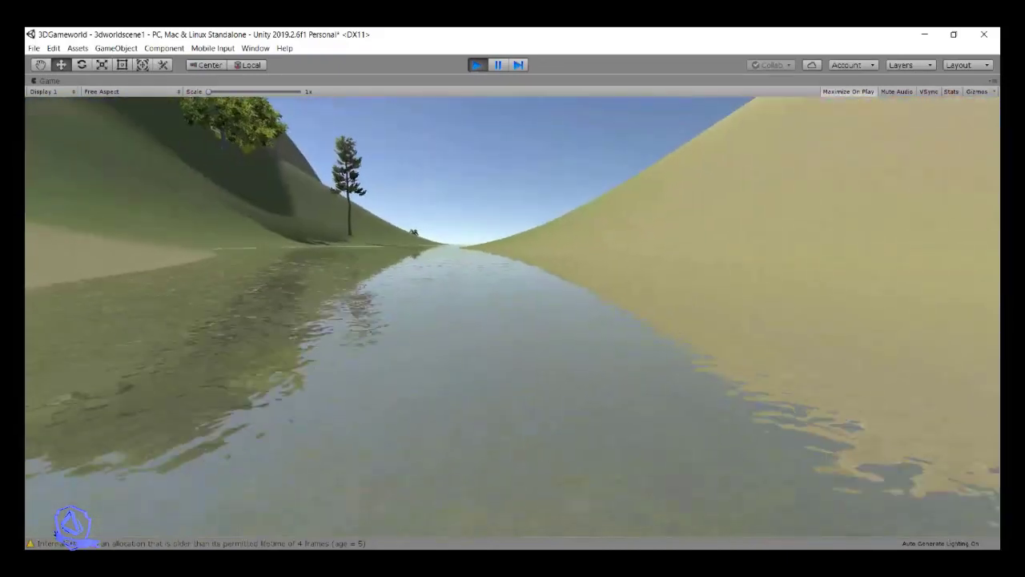
key("w")
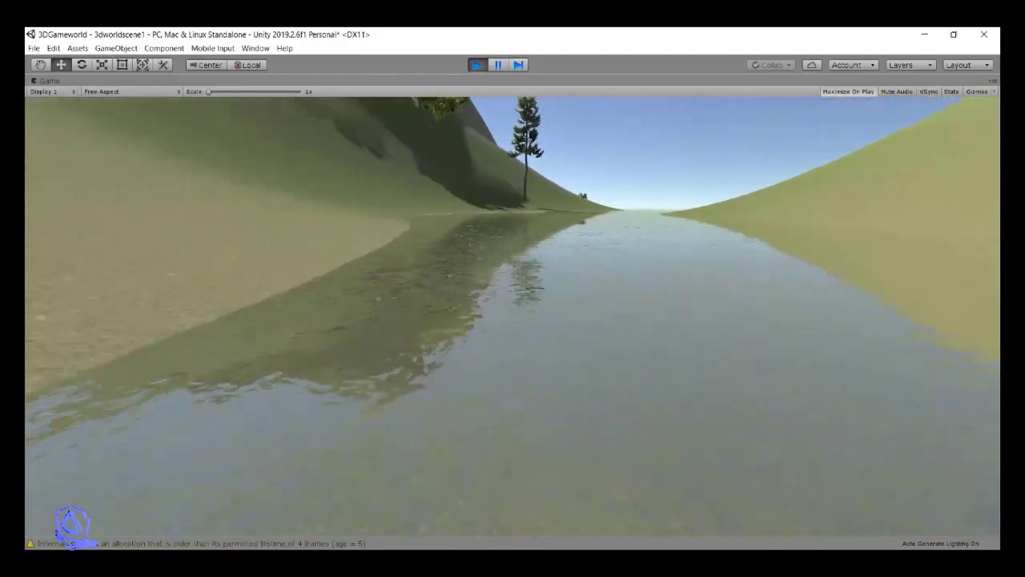
key("a")
key("w")
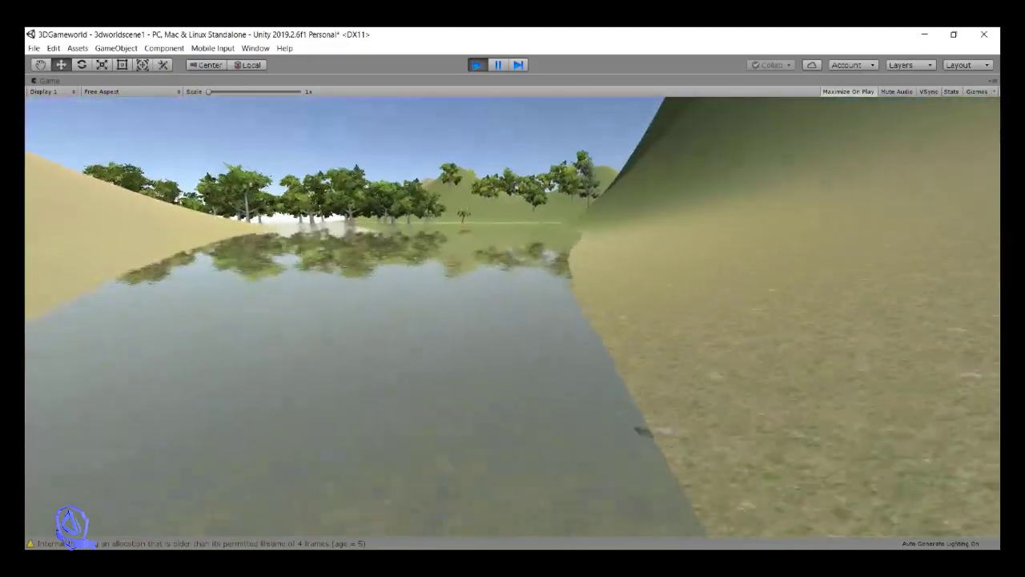
key("a")
key("w")
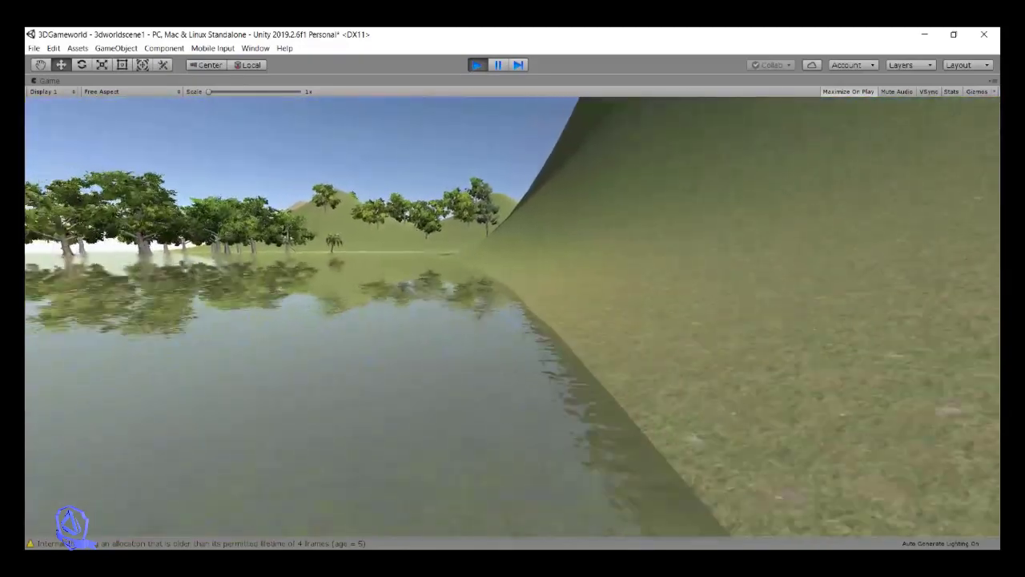
key("w")
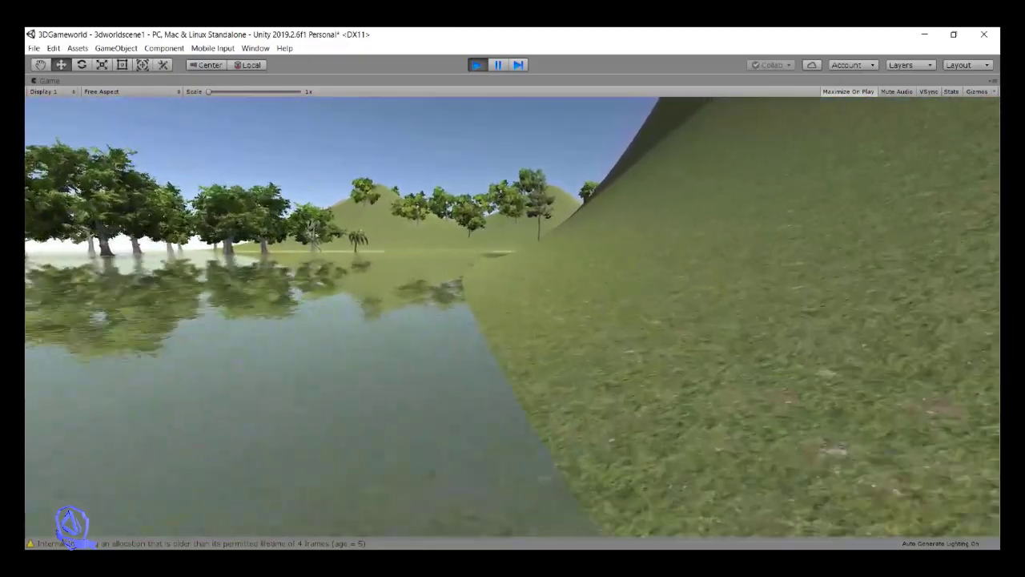
key("w")
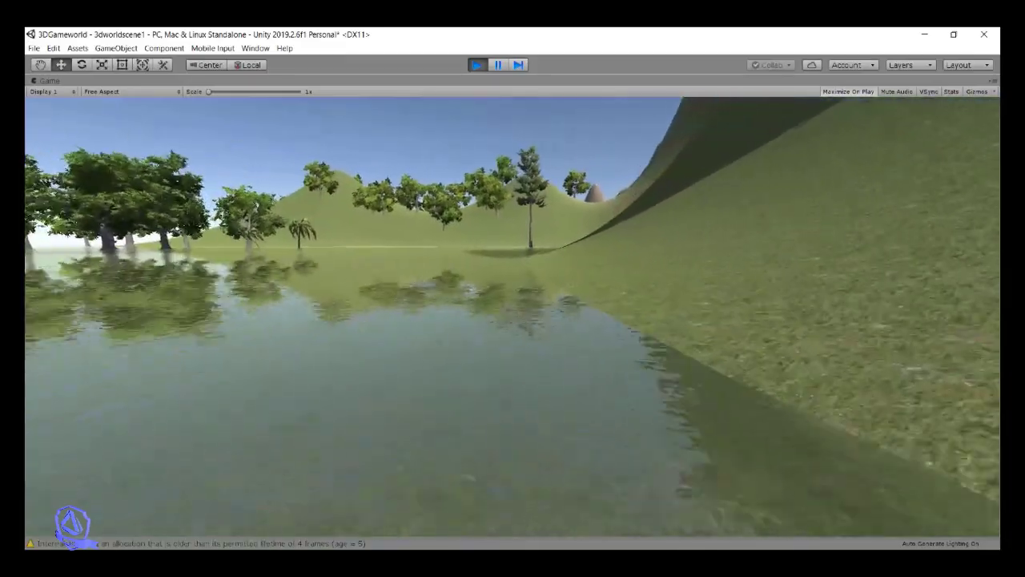
key("w")
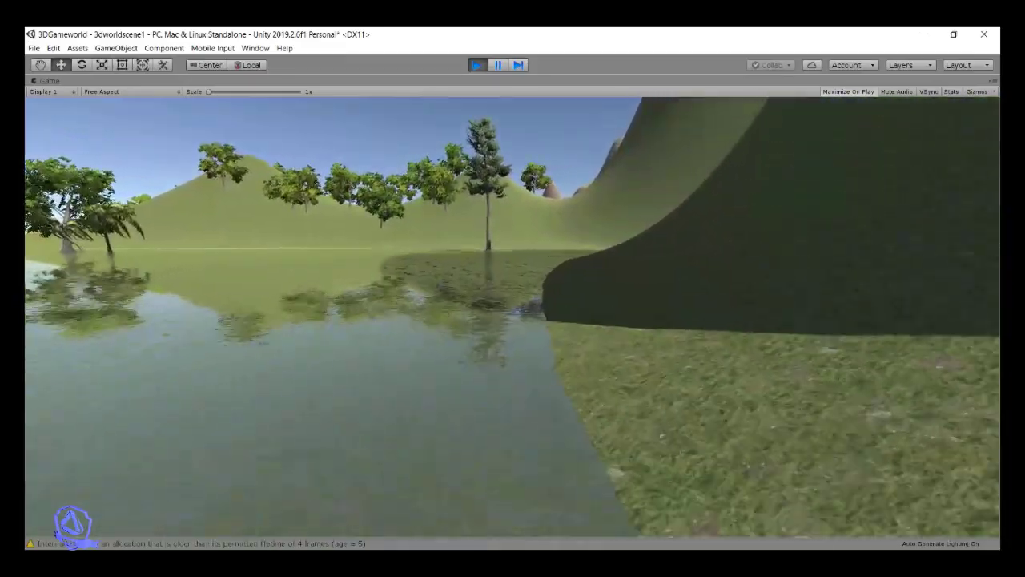
key("w")
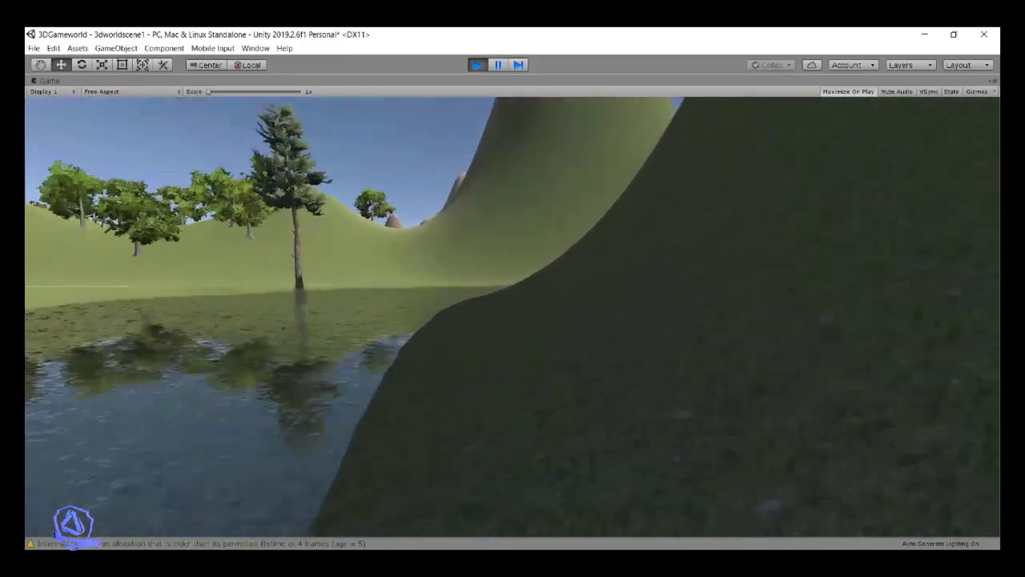
key("w")
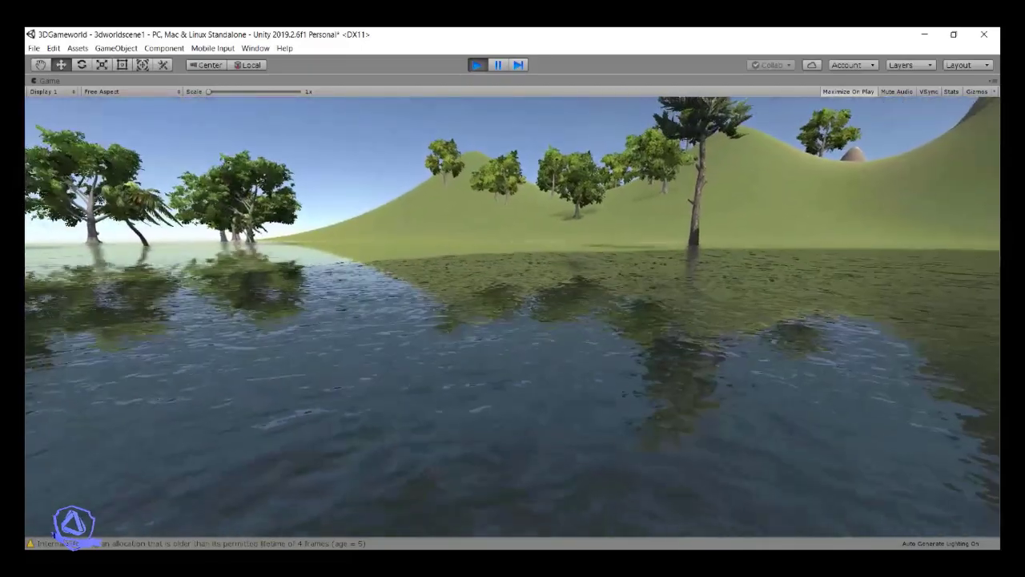
key("Escape")
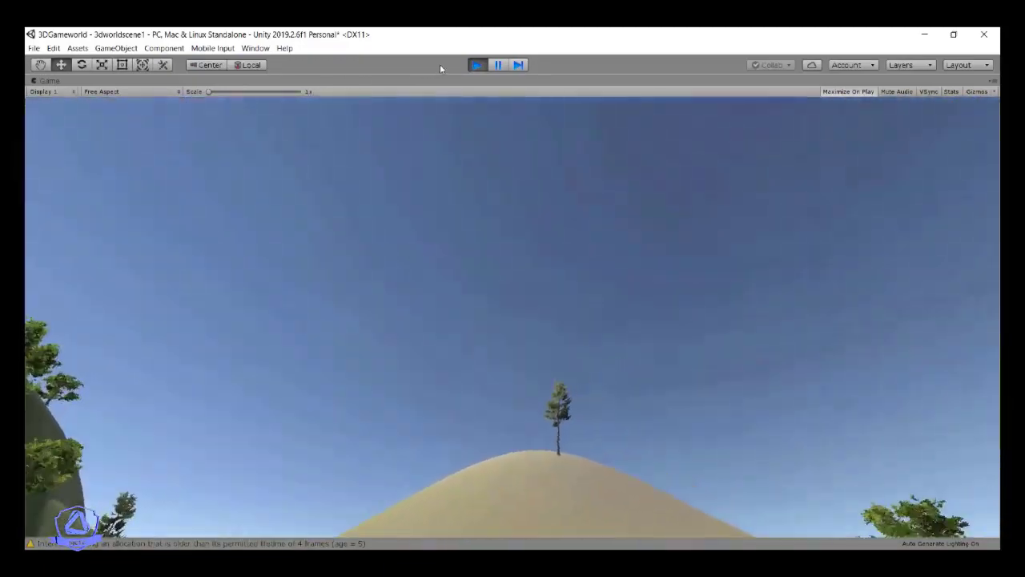
left_click(476, 65)
Inspect the water around the whole terrain, and expand the Water4 folder in the Standard Assets environment water assets
scroll(488, 238, "down", 3)
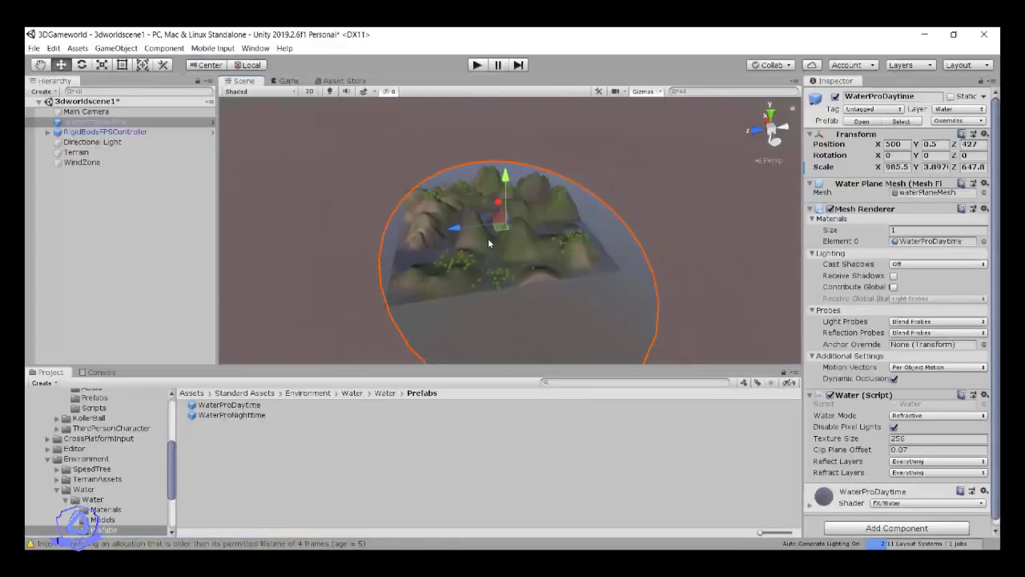
scroll(476, 241, "up", 2)
left_click_drag(407, 247, 675, 291, "alt")
scroll(571, 283, "down", 3)
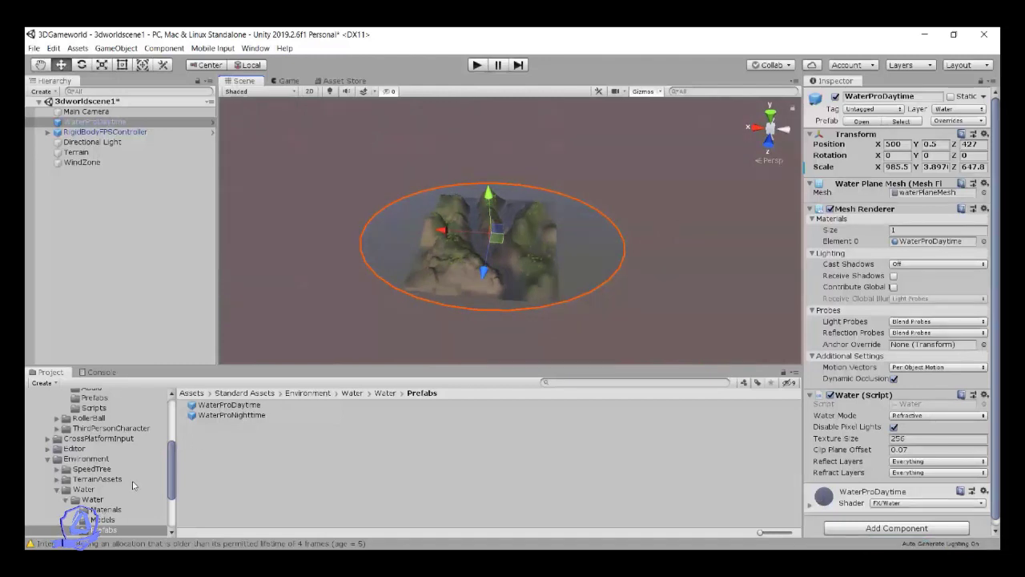
scroll(133, 485, "down", 3)
left_click(95, 494)
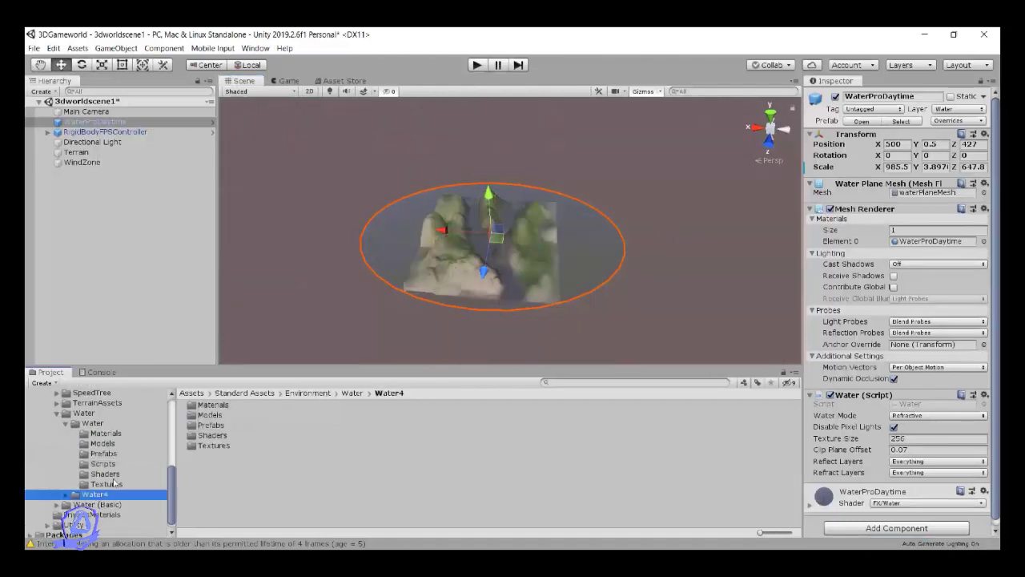
scroll(406, 330, "up", 5)
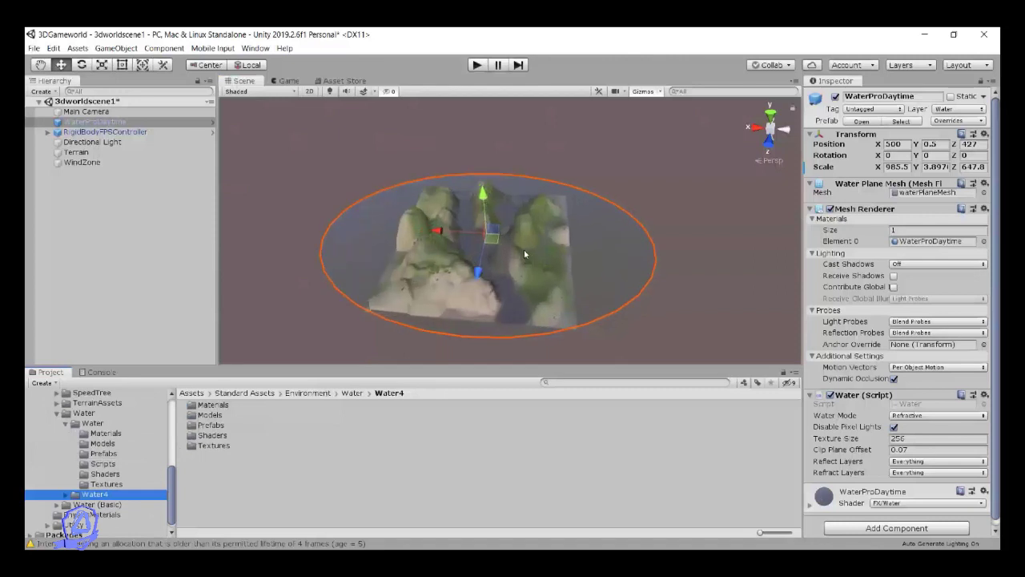
scroll(414, 331, "down", 1)
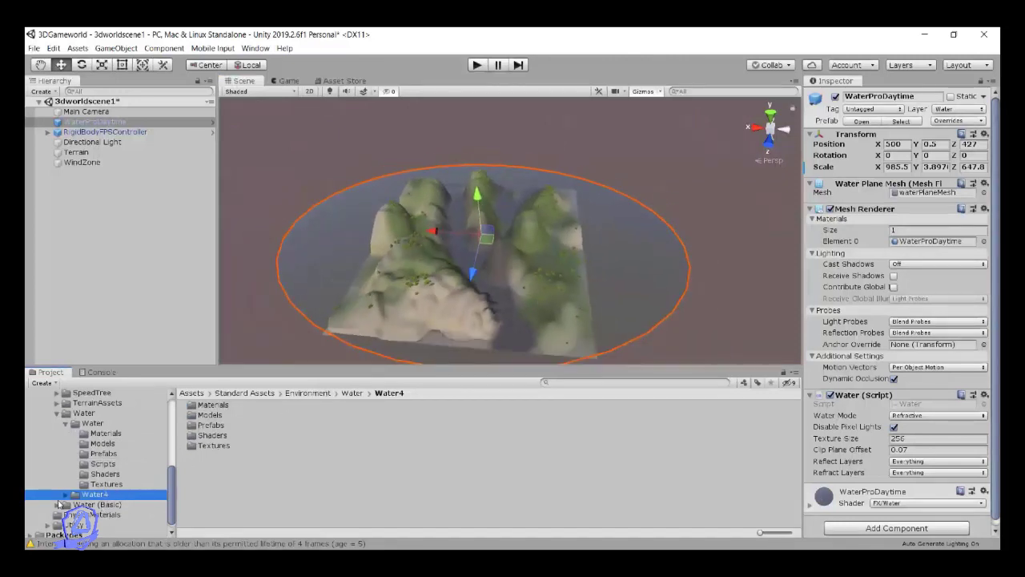
scroll(149, 490, "down", 3)
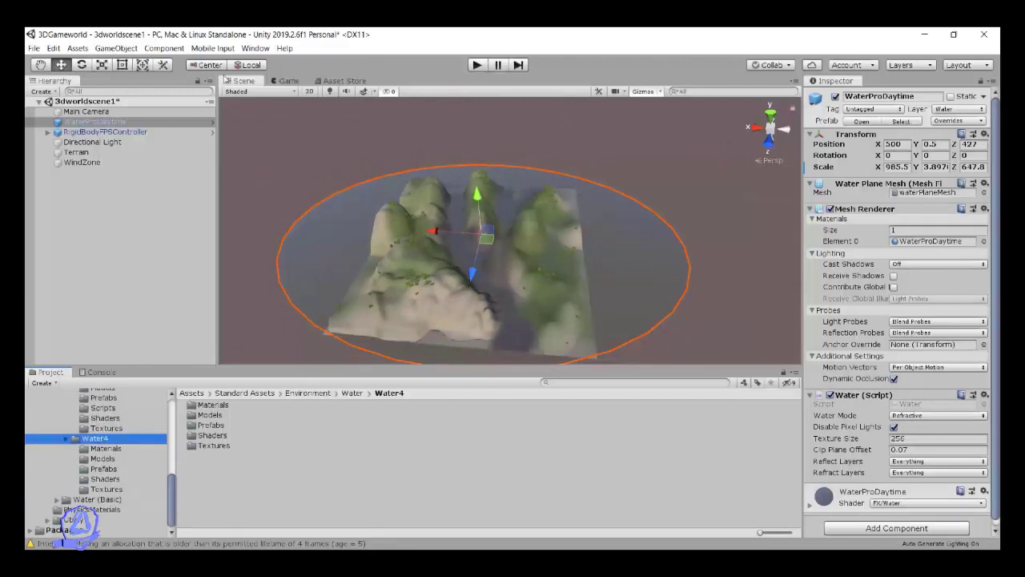
Enable fog in the scene's rendering Lighting Settings and set its color to a near-white F6EBEB
left_click(255, 49)
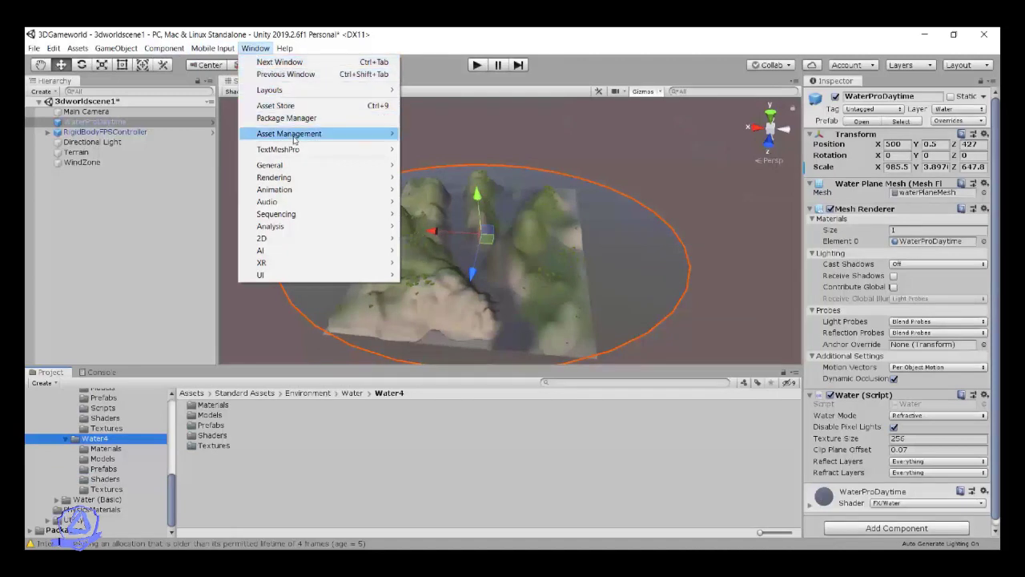
mouse_move(299, 167)
mouse_move(356, 184)
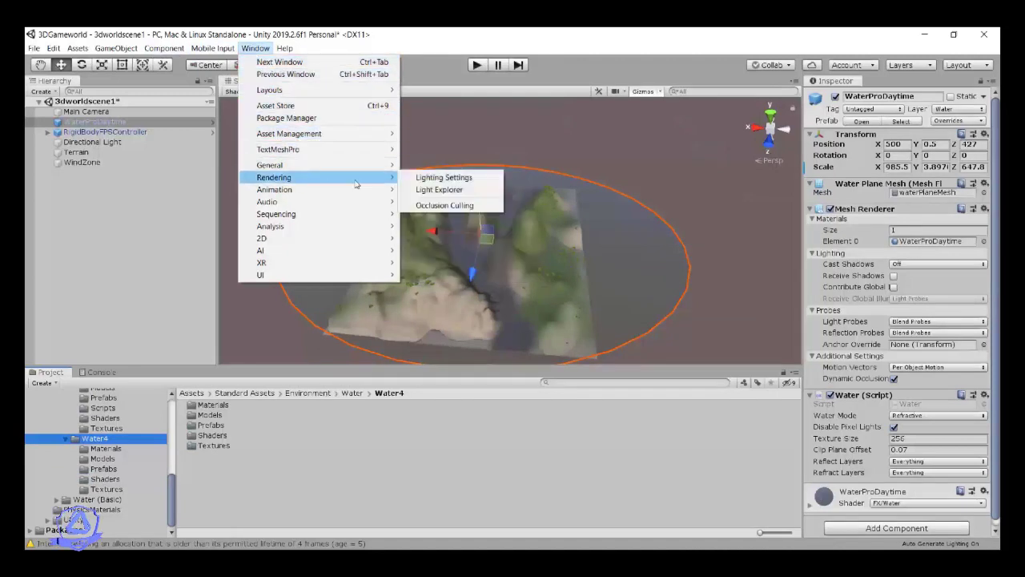
left_click(472, 183)
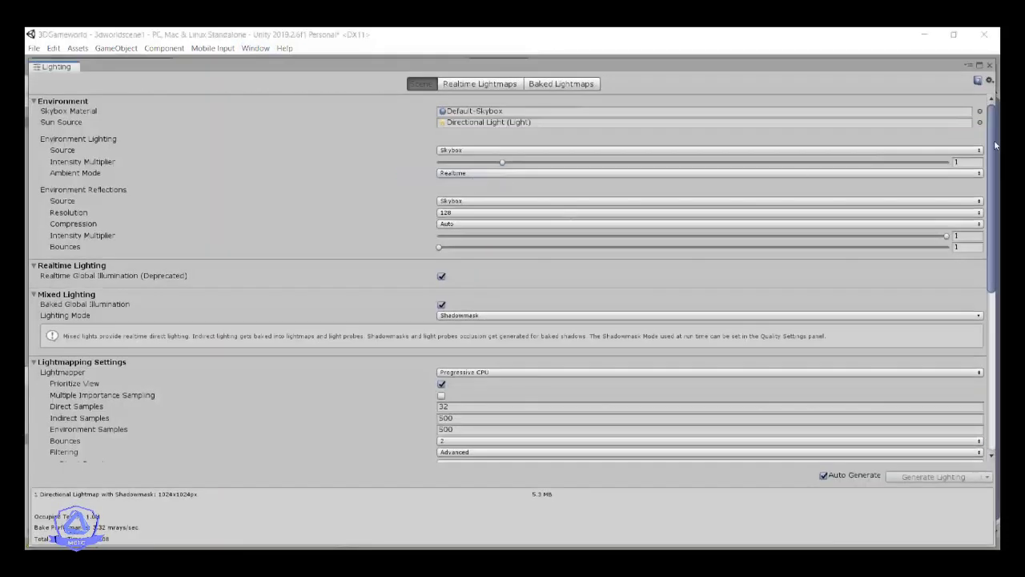
left_click_drag(992, 133, 997, 297)
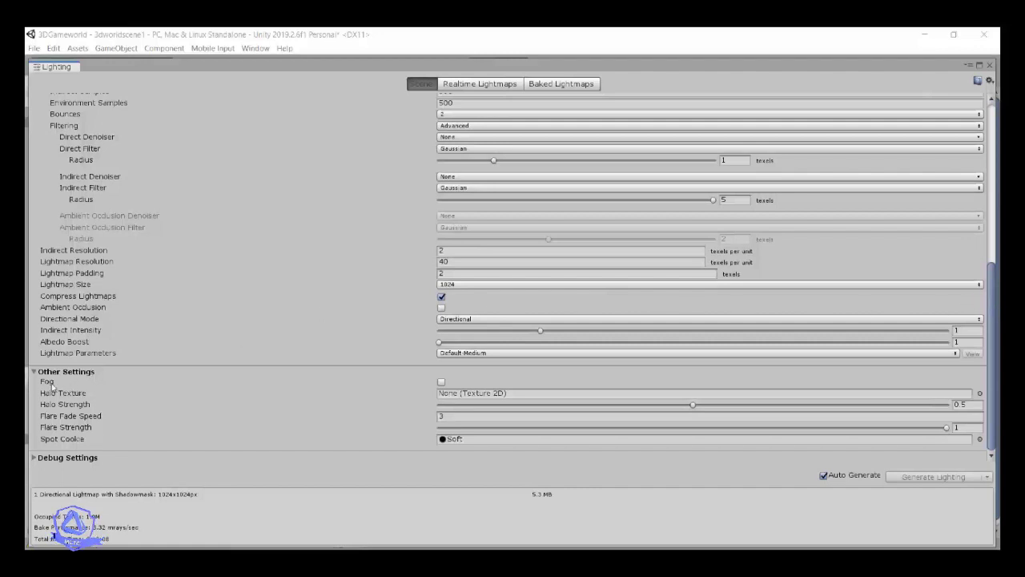
left_click(441, 383)
left_click(466, 394)
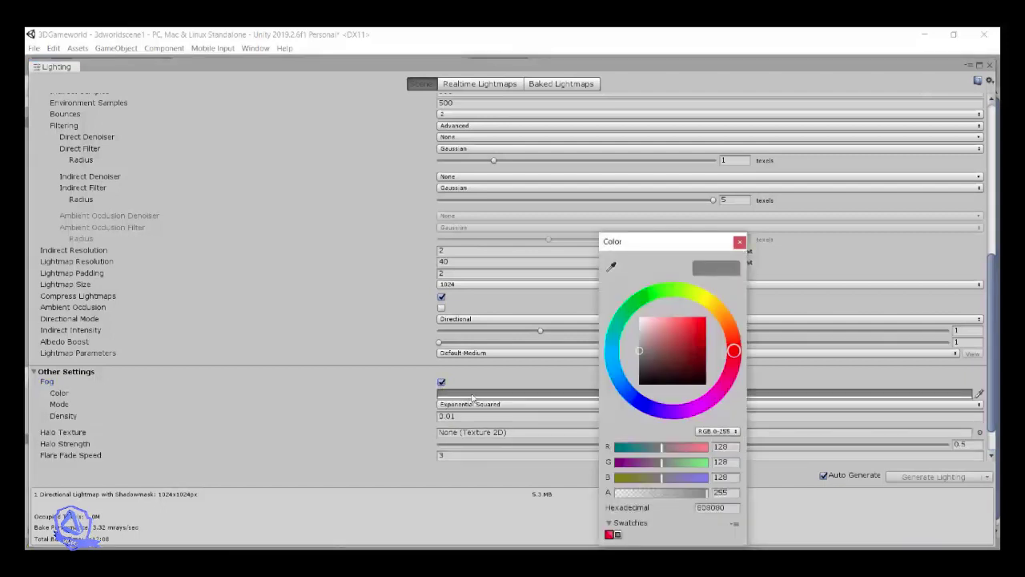
left_click(641, 322)
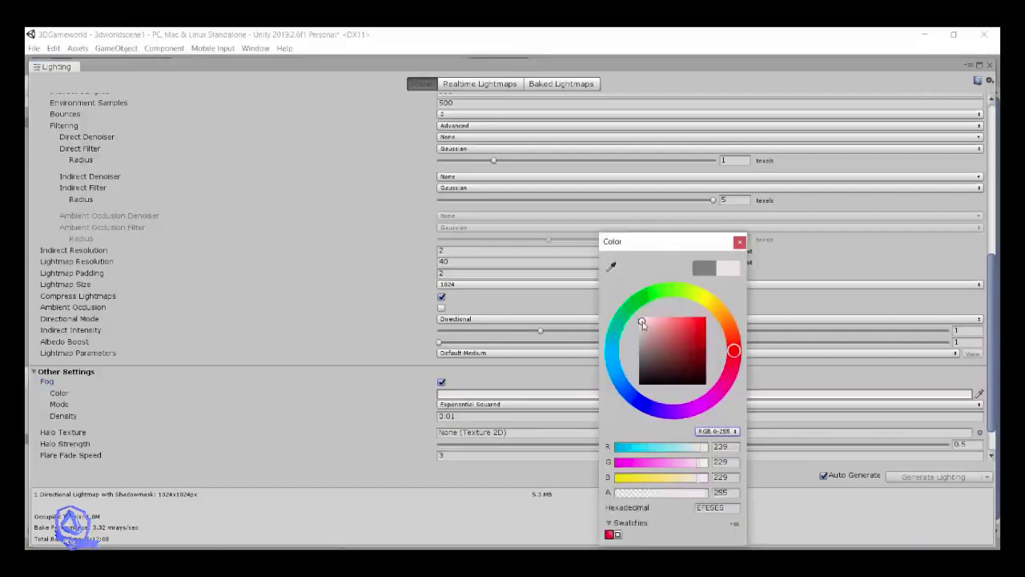
left_click_drag(641, 322, 641, 321)
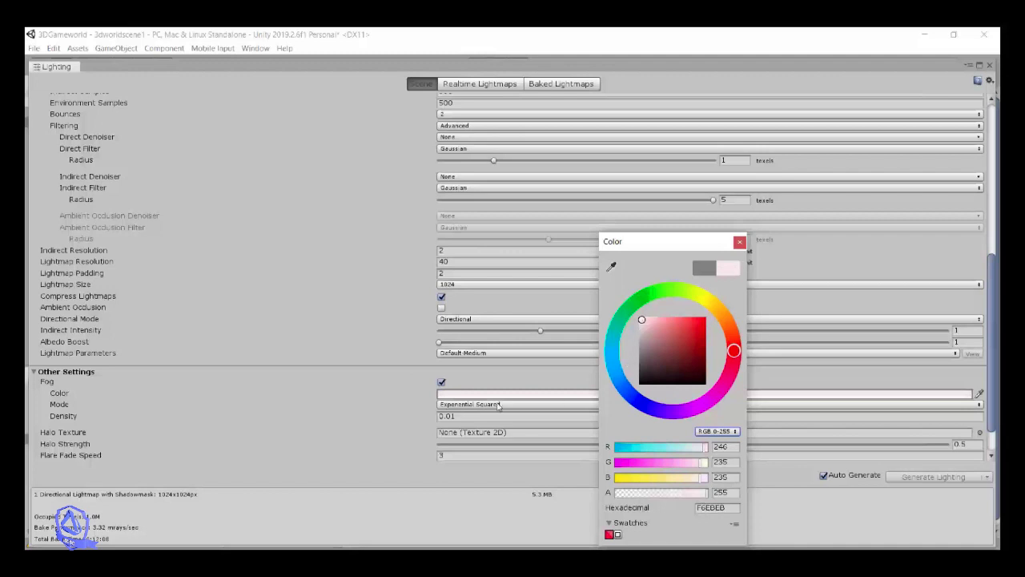
left_click(740, 242)
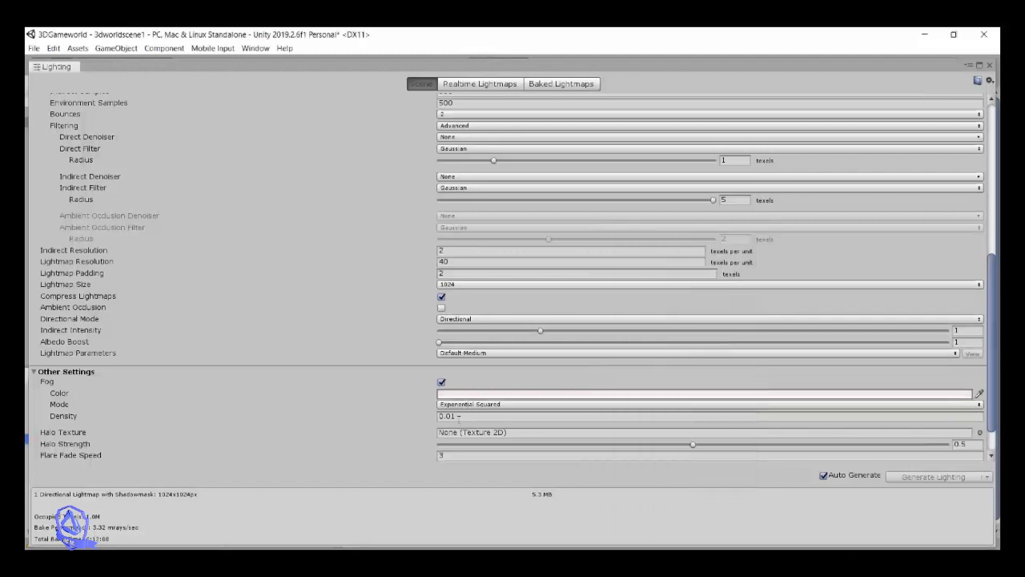
Set the fog density to 0.02 and close the lighting settings
left_click(453, 416)
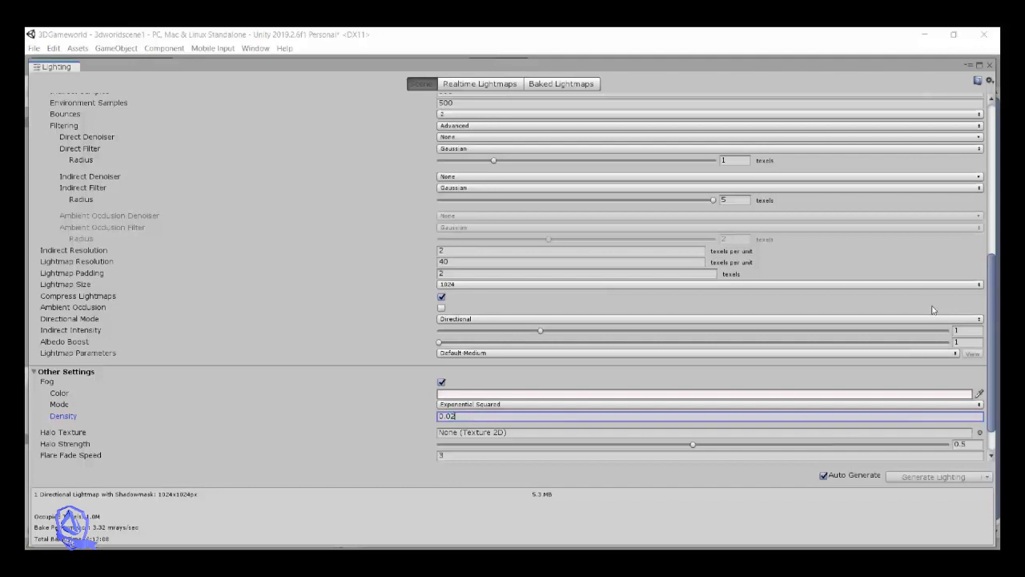
scroll(970, 212, "down", 2)
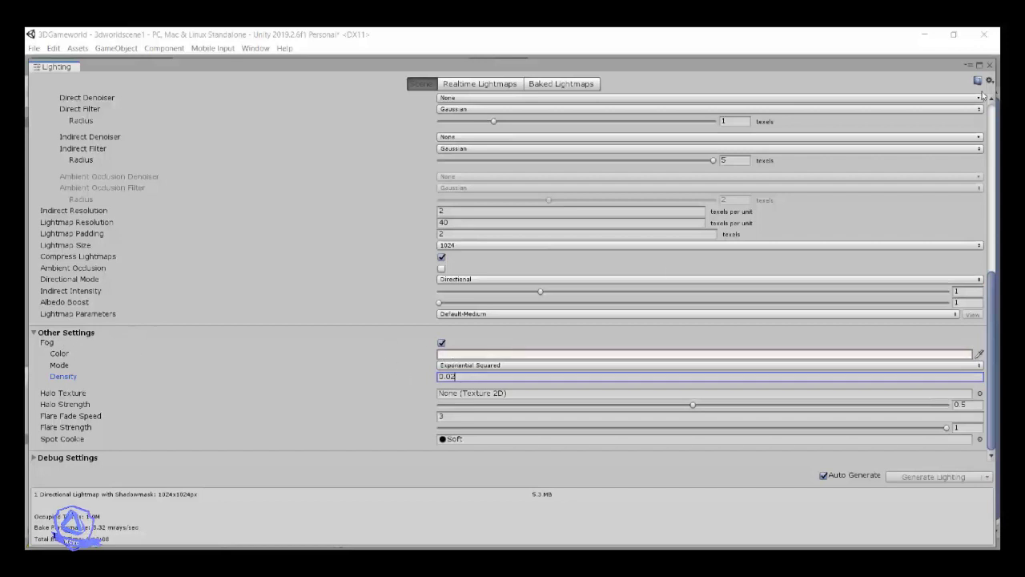
left_click(991, 67)
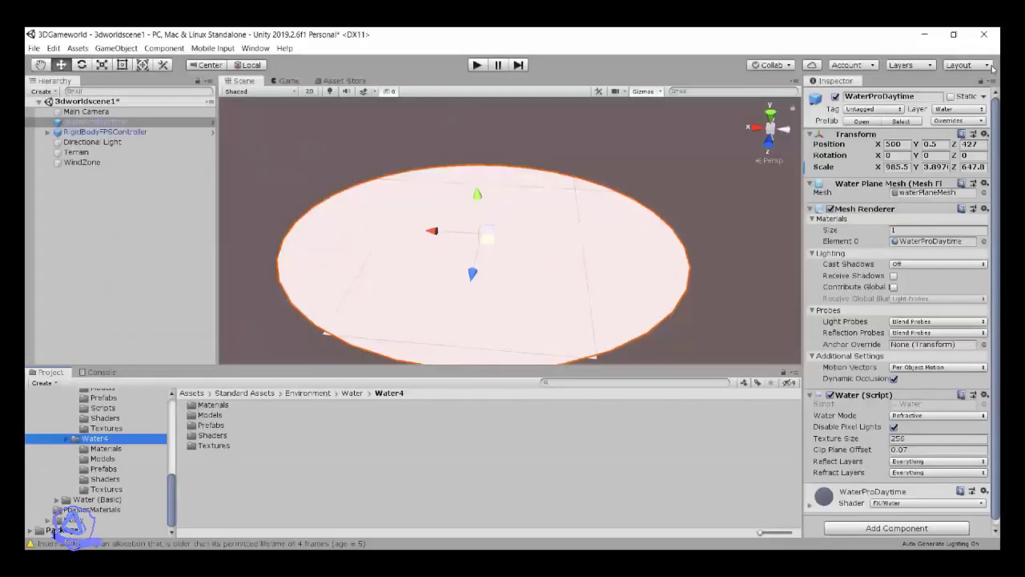
Play-test the scene by walking the first-person character along the shore to check the near-white fog, and stop the test
left_click(475, 66)
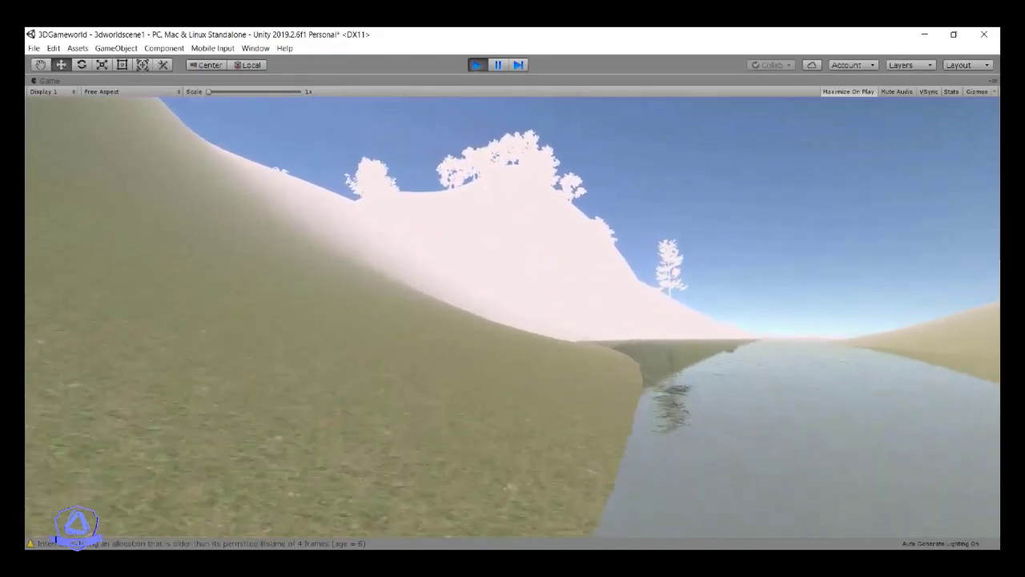
key("w")
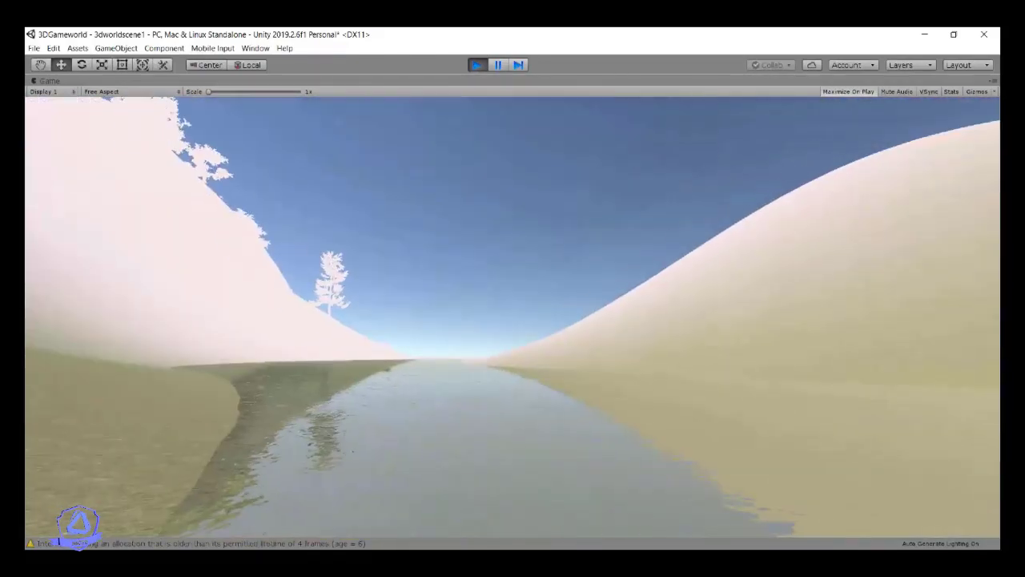
key("w")
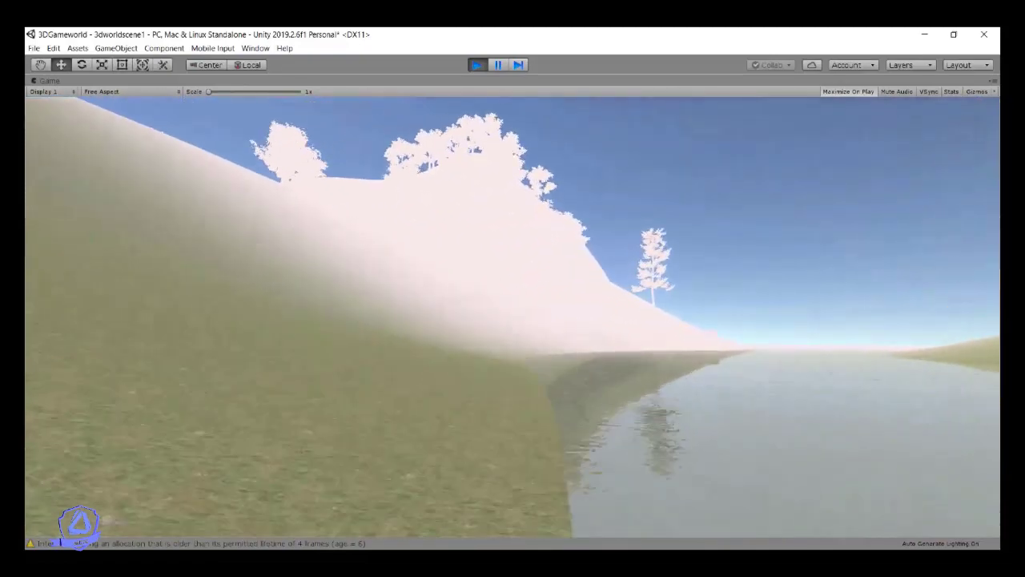
key("w")
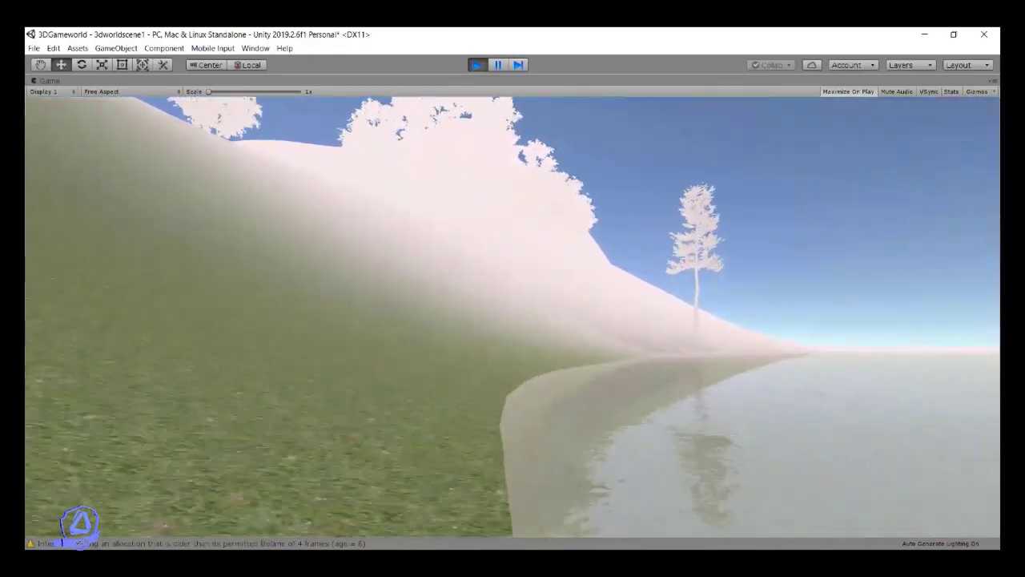
key("w")
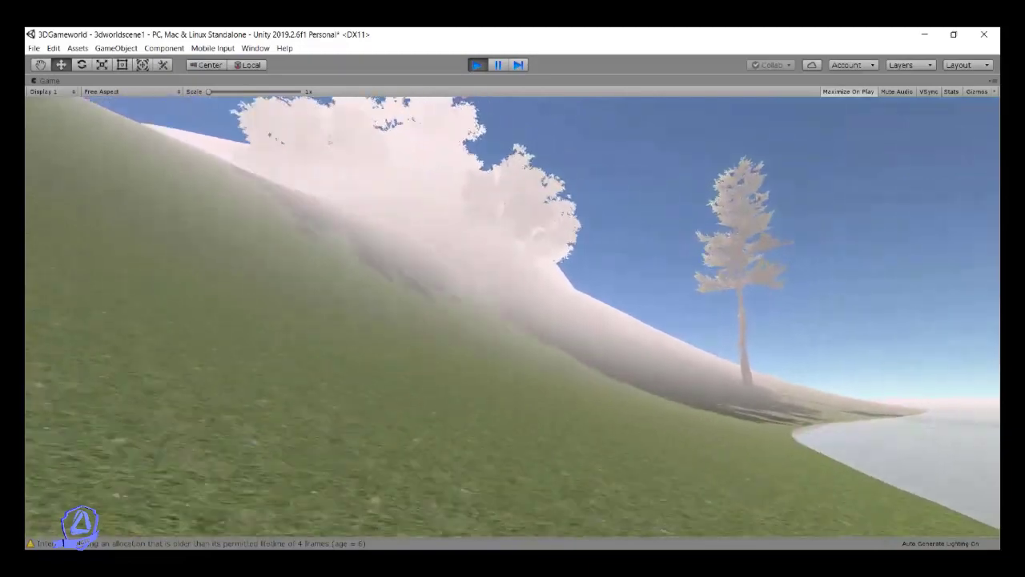
key("w")
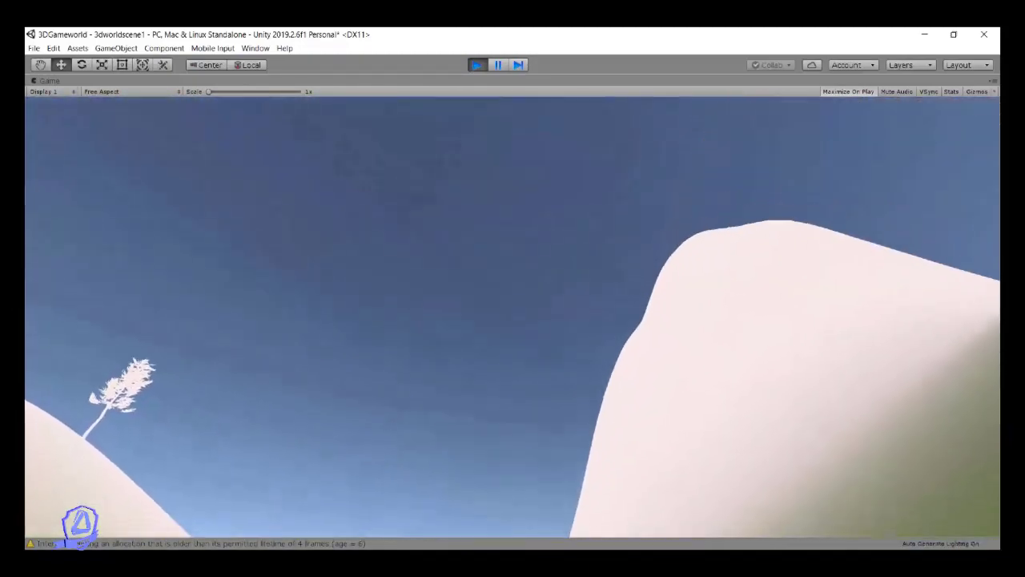
key("w")
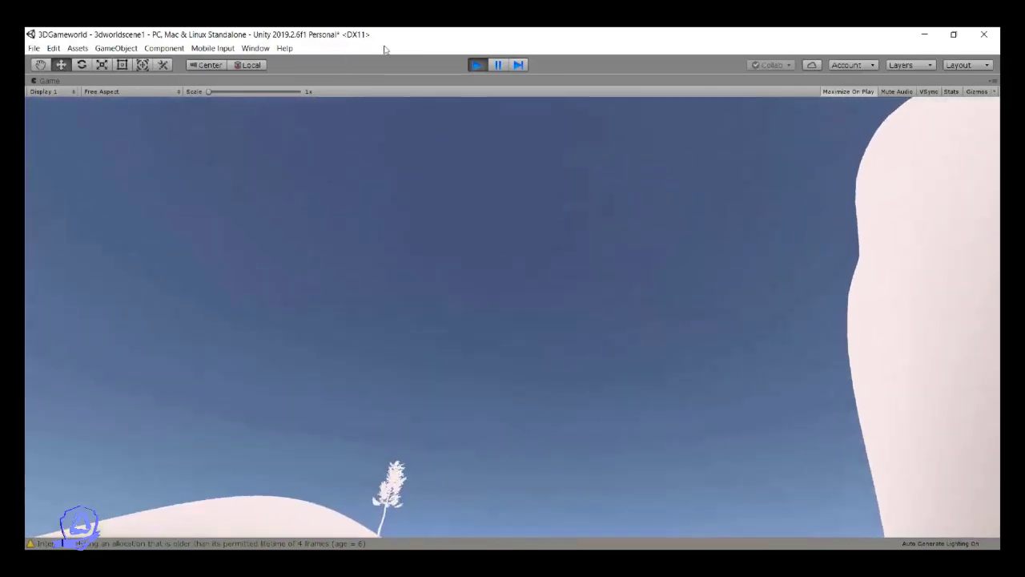
left_click(476, 66)
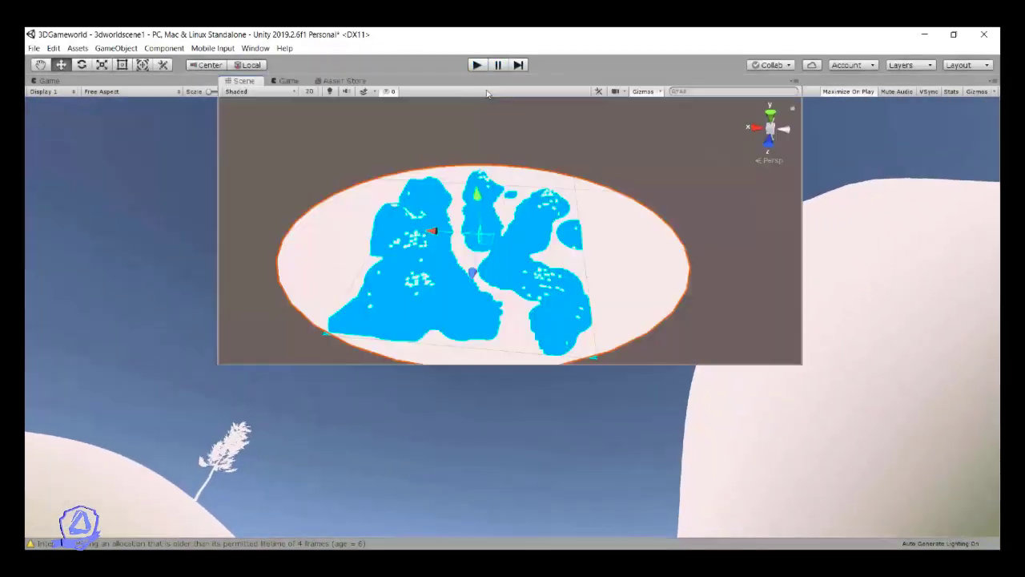
Change the fog color to light blue 76B7EF in the Lighting Settings and close them
left_click(255, 48)
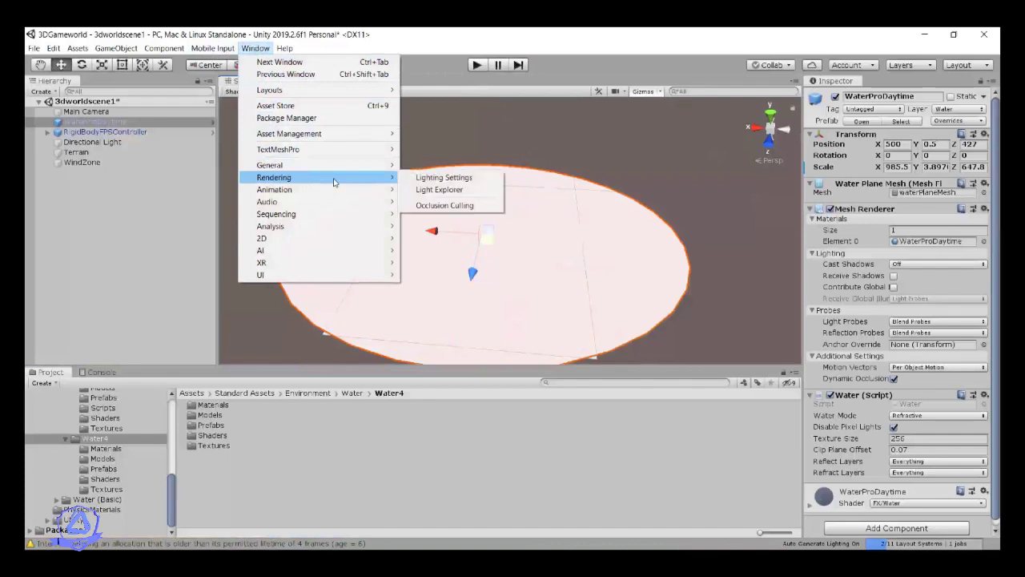
left_click(439, 178)
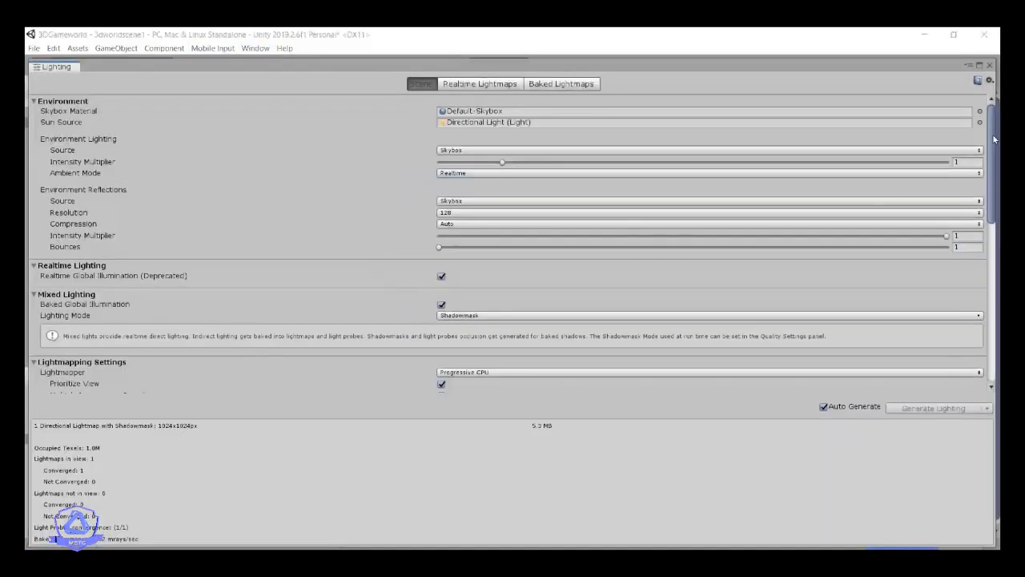
scroll(994, 139, "down", 10)
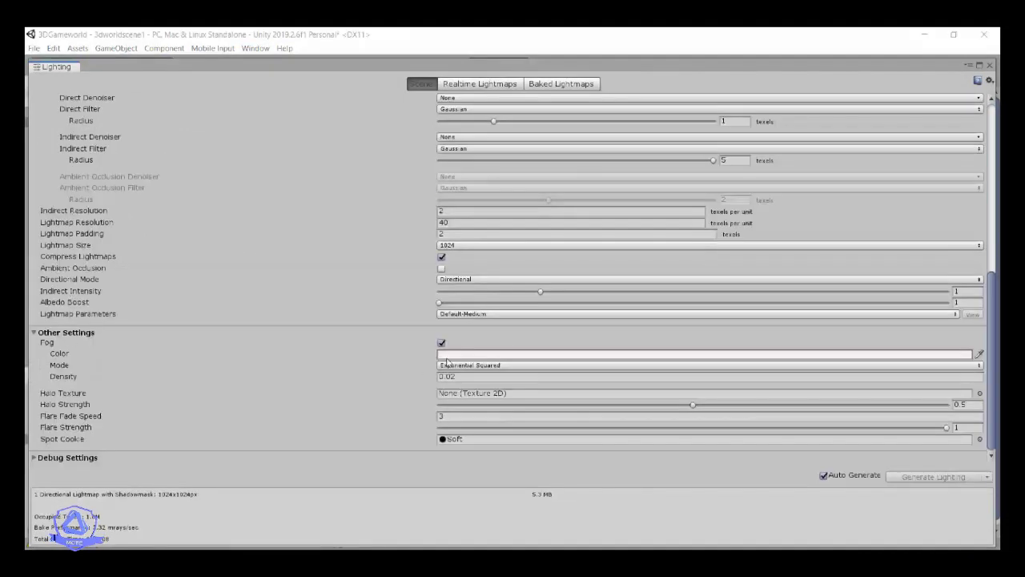
left_click(450, 354)
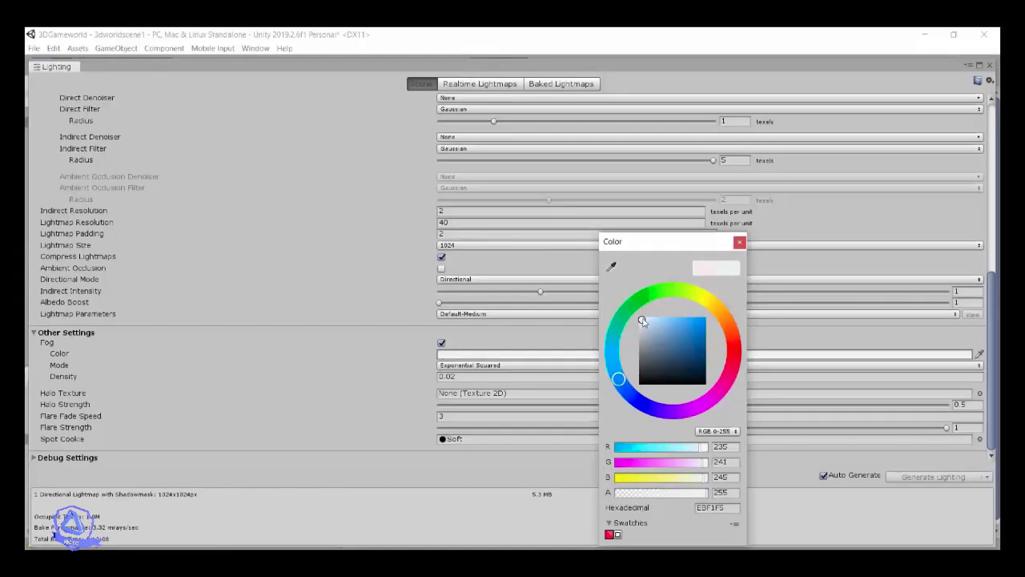
left_click_drag(643, 321, 679, 322)
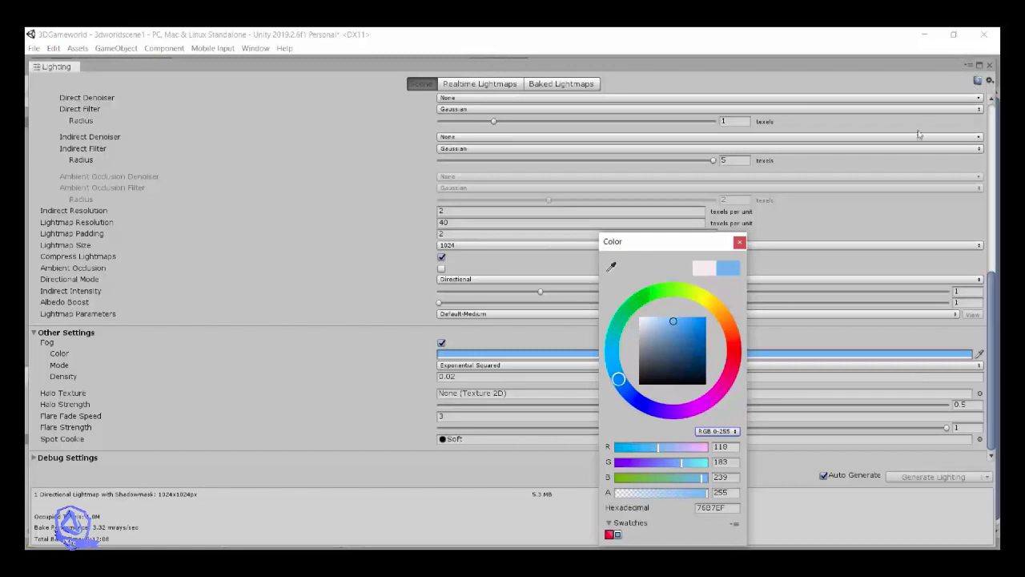
left_click(740, 242)
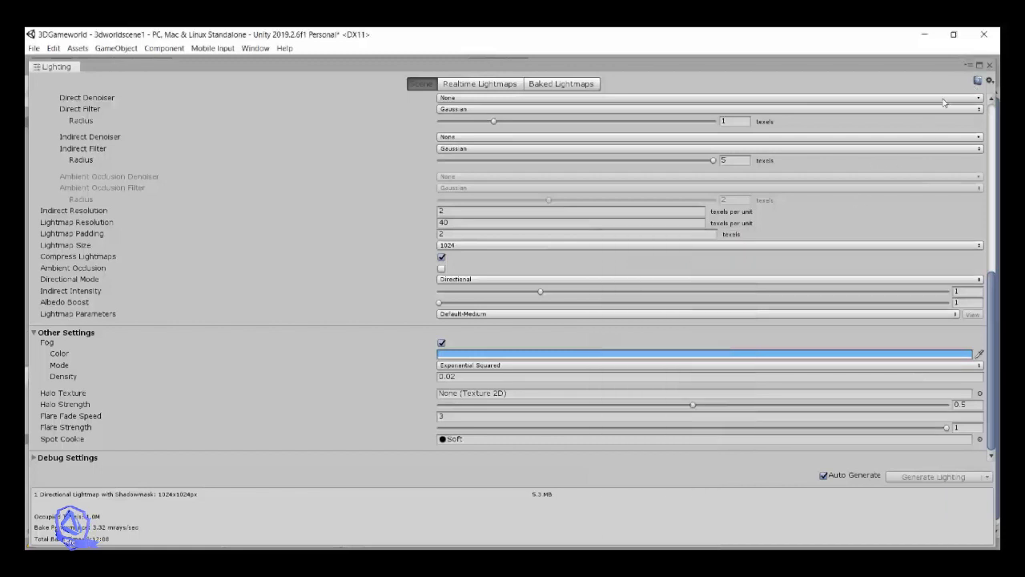
left_click(991, 66)
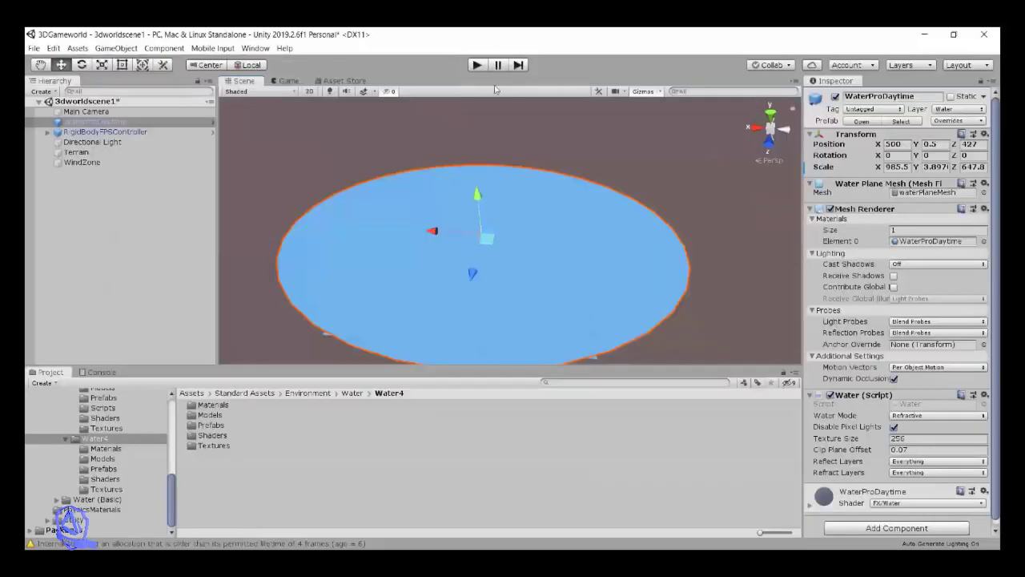
Run the game again, walk toward the trees to check the light blue fog, and exit play mode
left_click(476, 65)
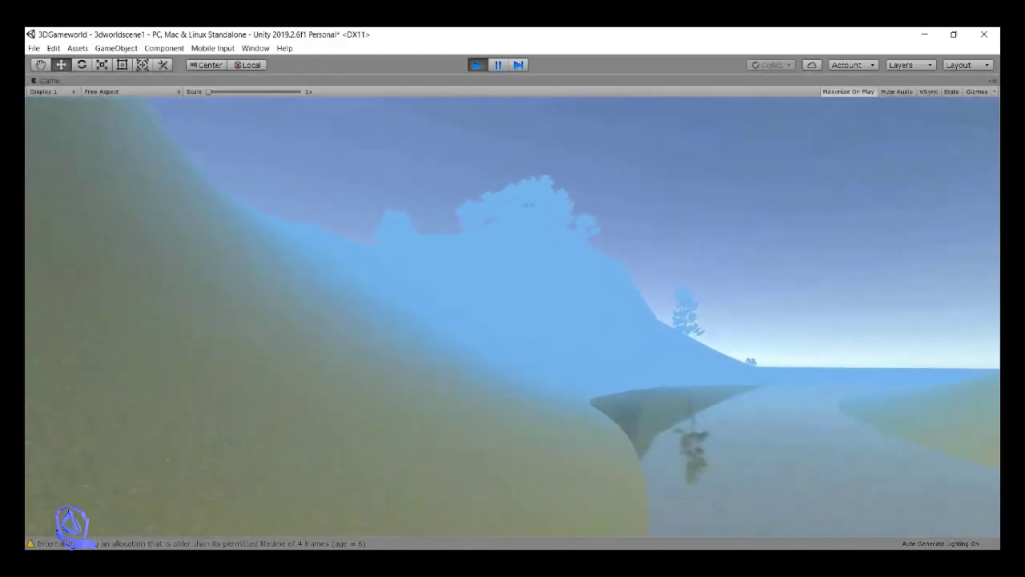
key("w")
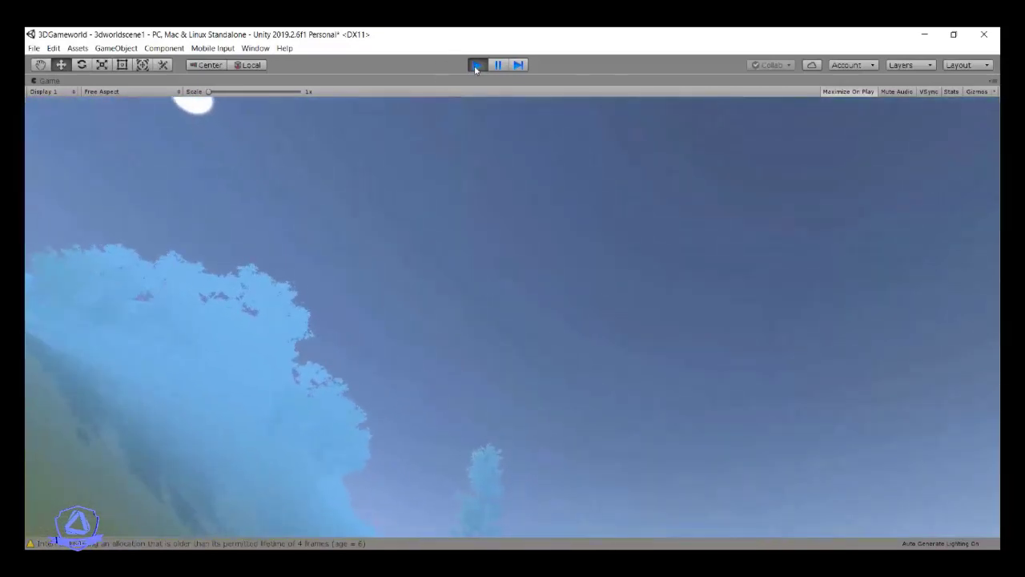
left_click(477, 66)
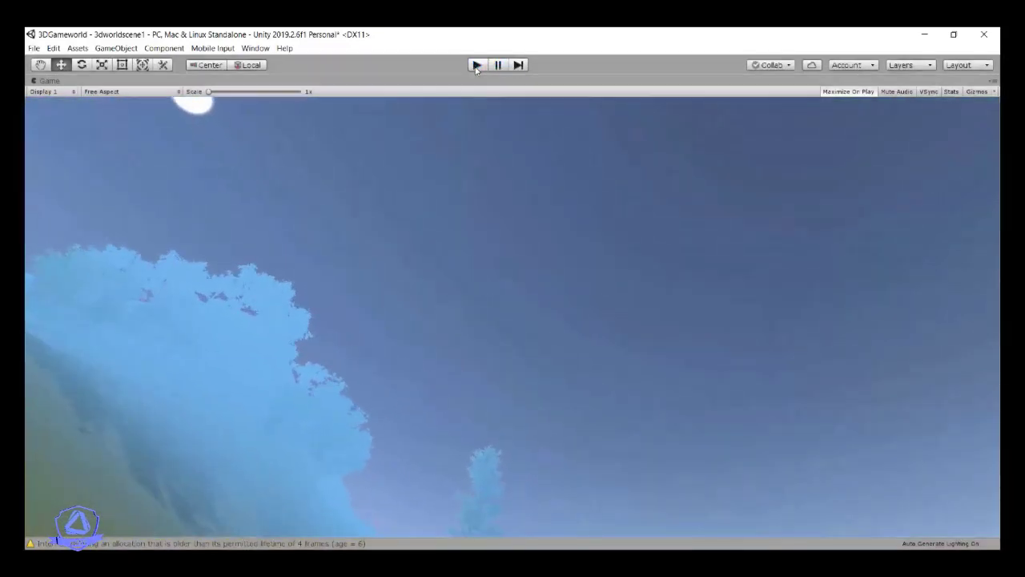
Turn off the scene fog in the Lighting Settings and close them
left_click(254, 48)
mouse_move(278, 189)
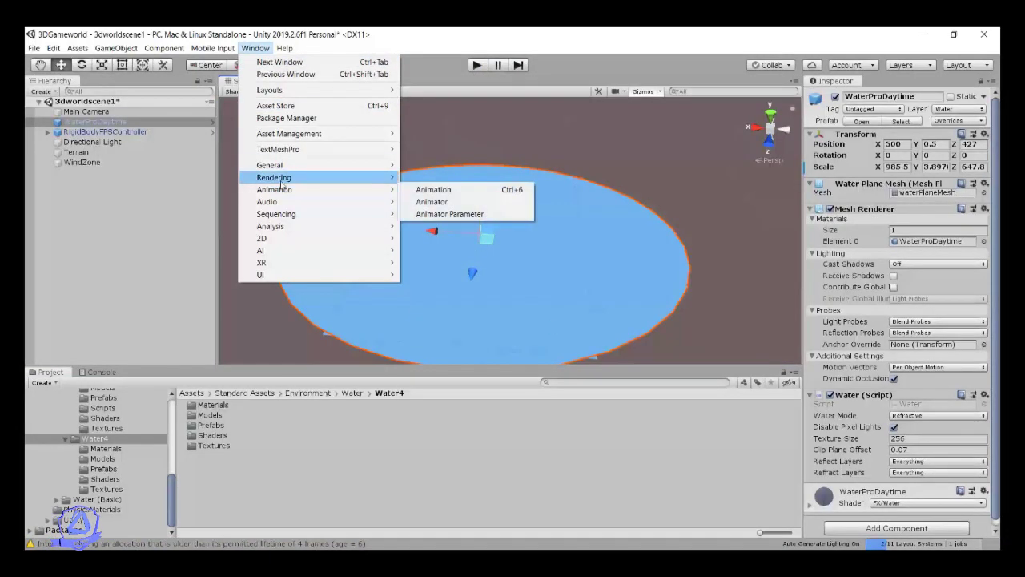
left_click(442, 176)
scroll(140, 352, "down", 3)
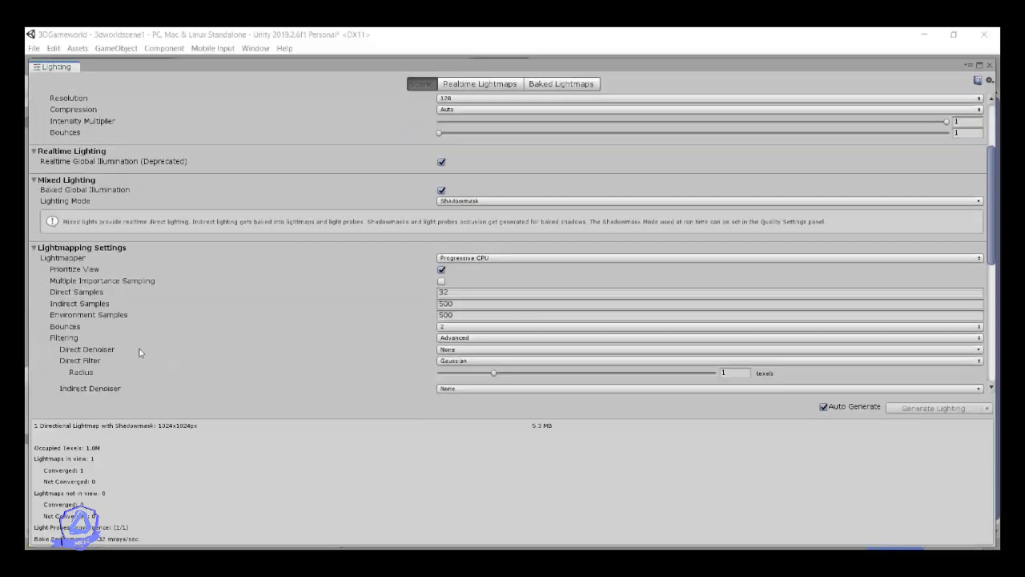
scroll(128, 357, "down", 5)
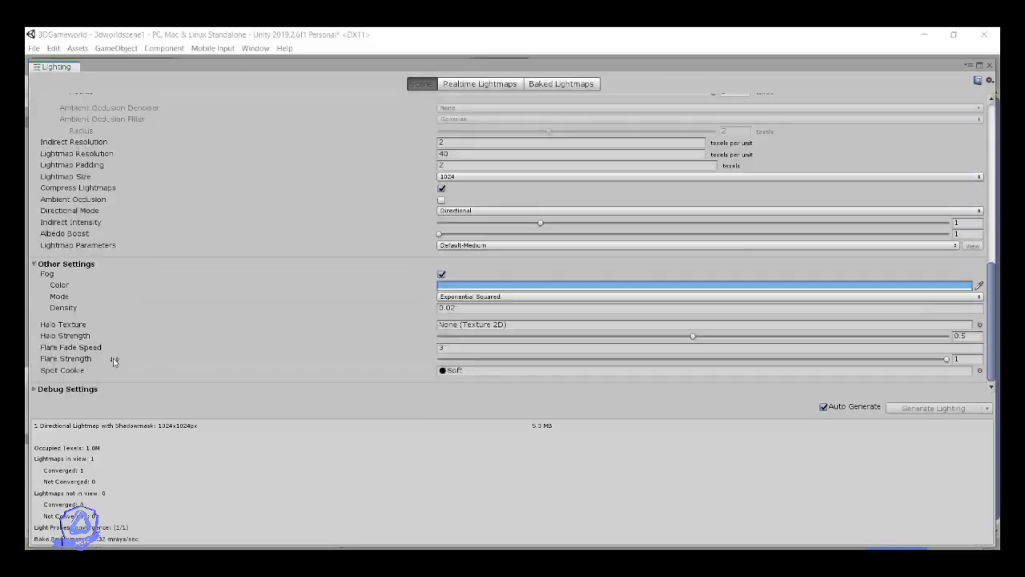
left_click(442, 275)
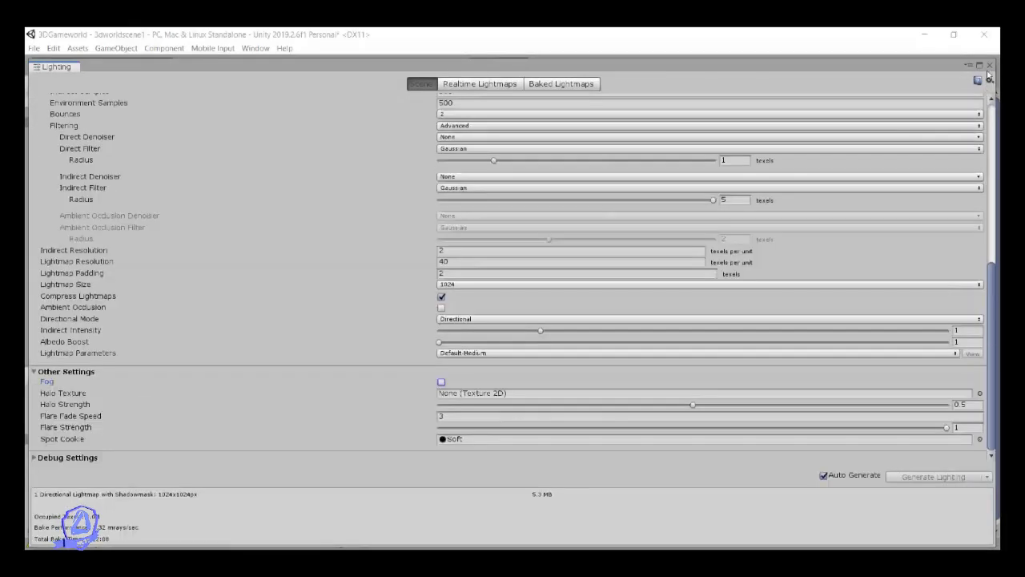
left_click(989, 66)
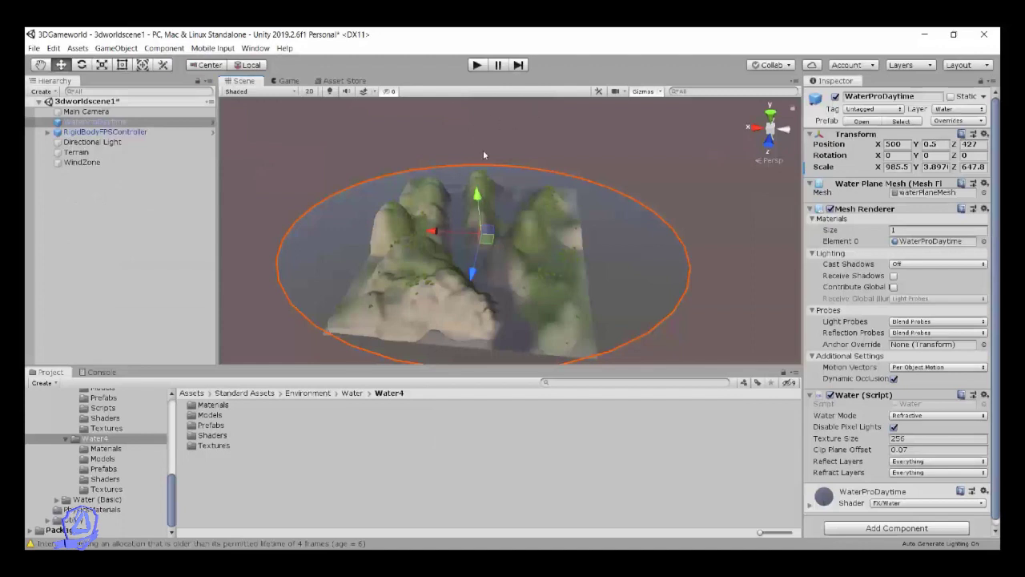
Play-test the scene without fog by walking along the water, and stop the test
left_click(476, 65)
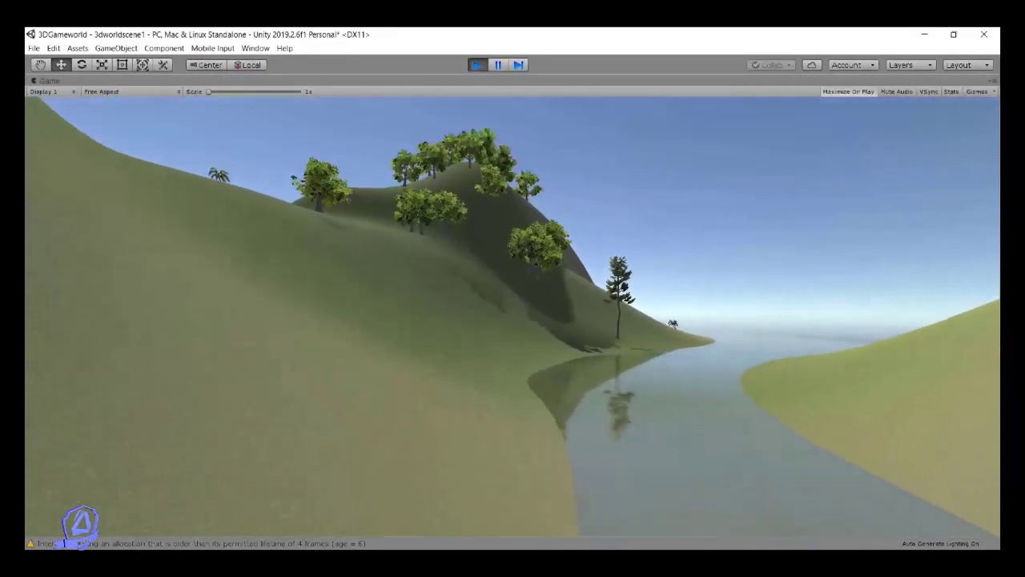
key("w")
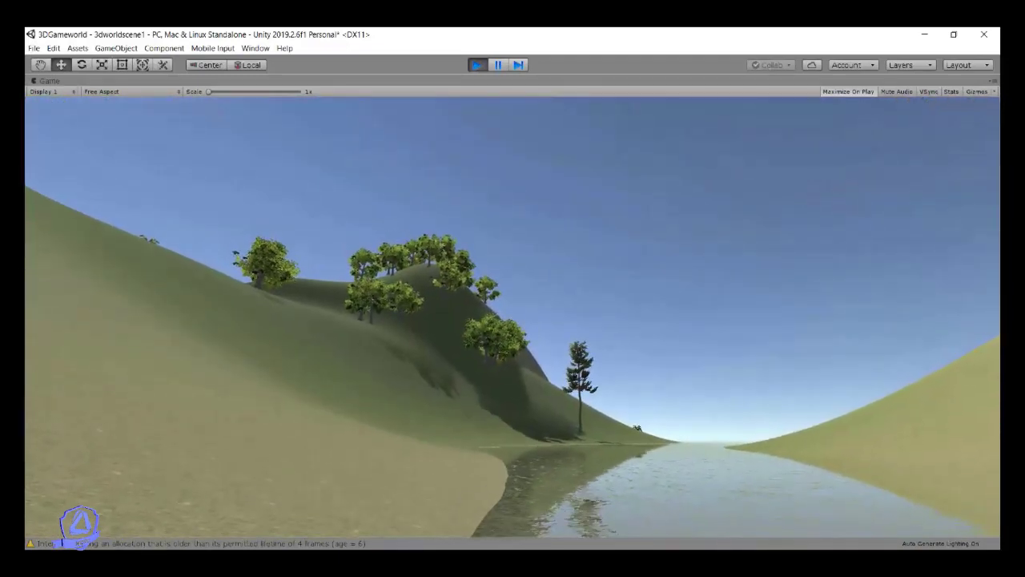
key("Escape")
left_click(477, 65)
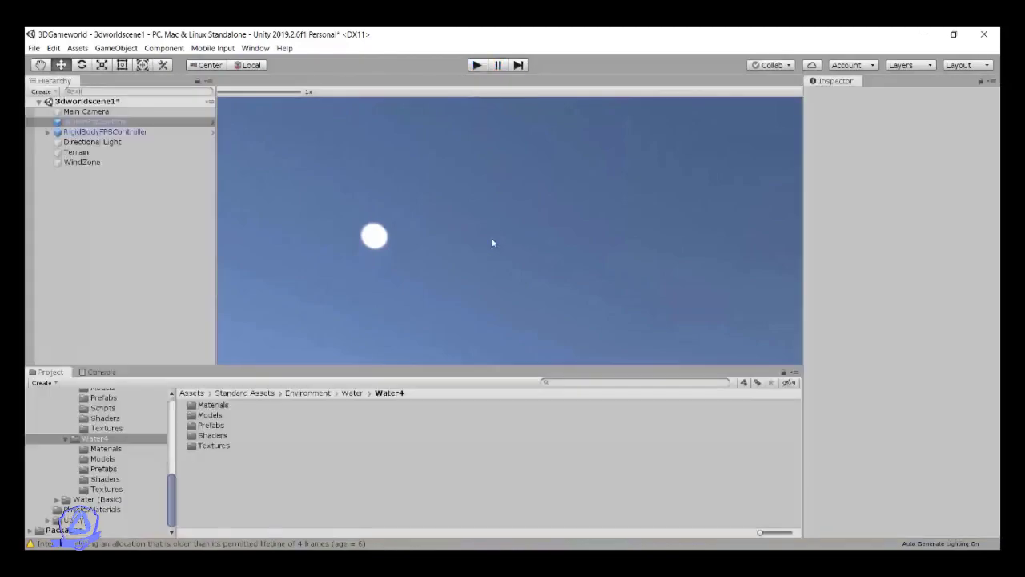